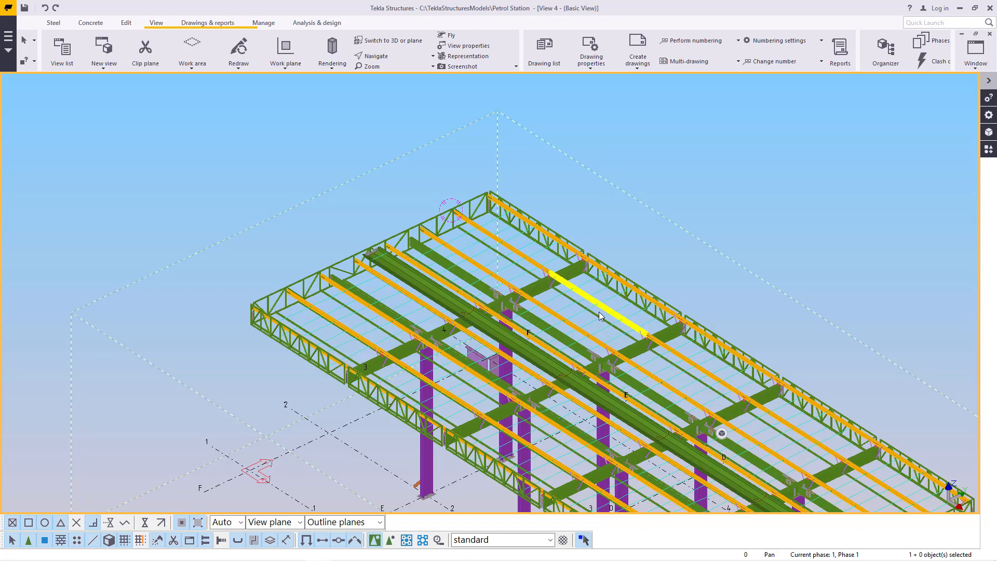
# Examine the bolted fish plate that joins two purlins above the canopy's main beam.
pyautogui.scroll(5, 560, 277)
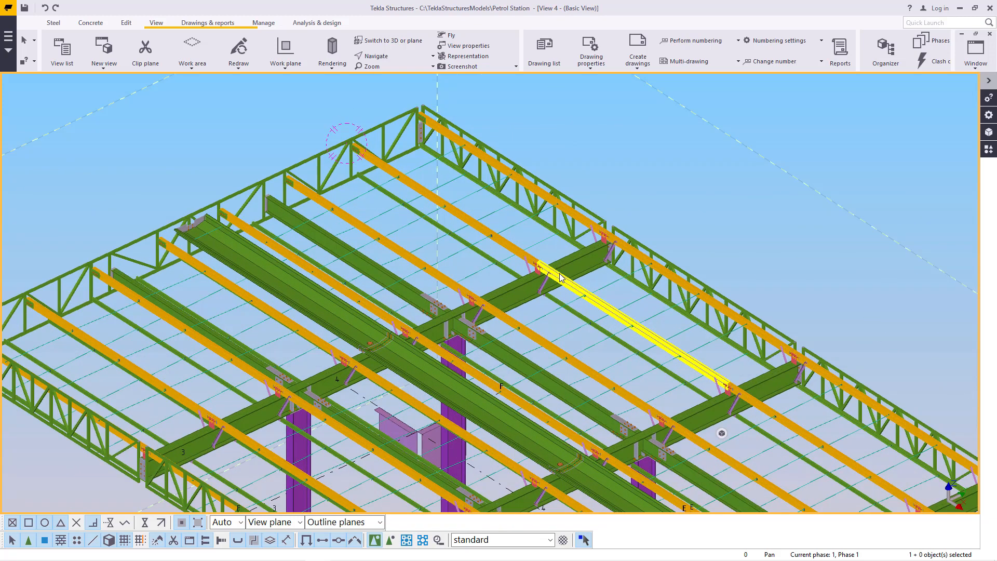
pyautogui.scroll(10, 561, 277)
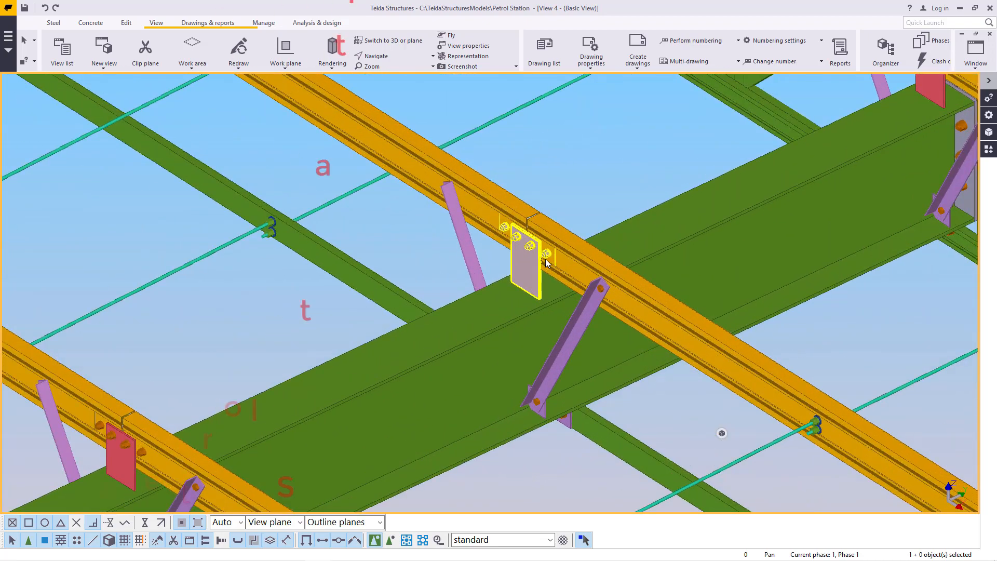
pyautogui.click(386, 57)
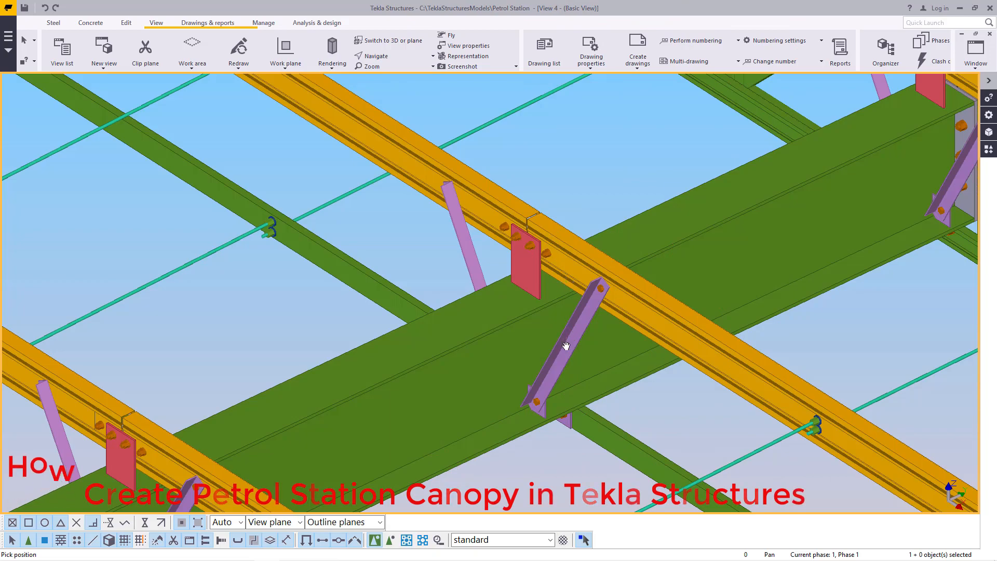
pyautogui.moveTo(566, 346)
pyautogui.keyDown('ctrl'); pyautogui.mouseDown(button='middle')
pyautogui.moveTo(768, 317)
pyautogui.moveTo(769, 301)
pyautogui.moveTo(677, 322)
pyautogui.moveTo(525, 268)
pyautogui.mouseUp(button='middle'); pyautogui.keyUp('ctrl')
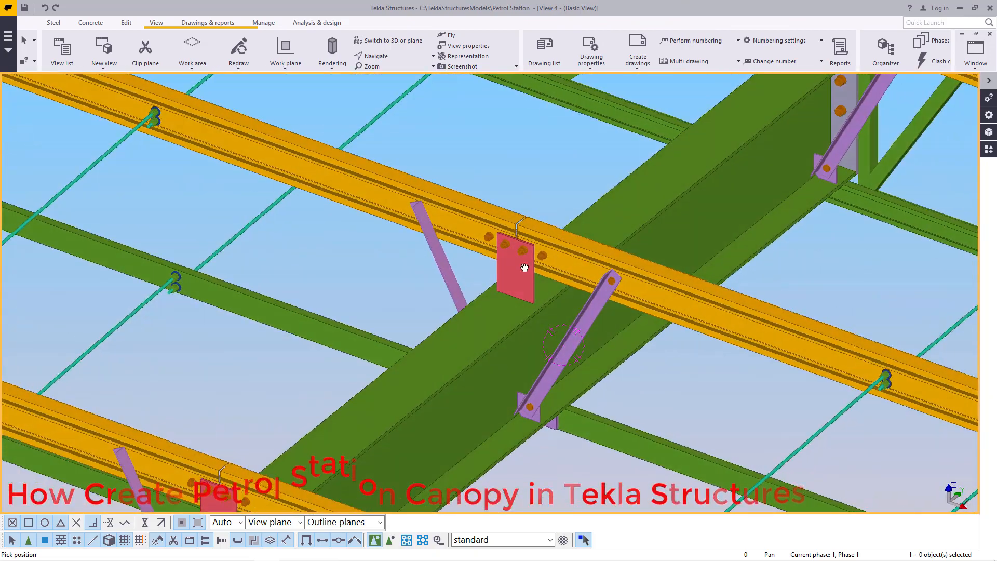
pyautogui.scroll(5, 523, 250)
pyautogui.rightClick(564, 135)
pyautogui.click(575, 144)
pyautogui.scroll(-2, 488, 260)
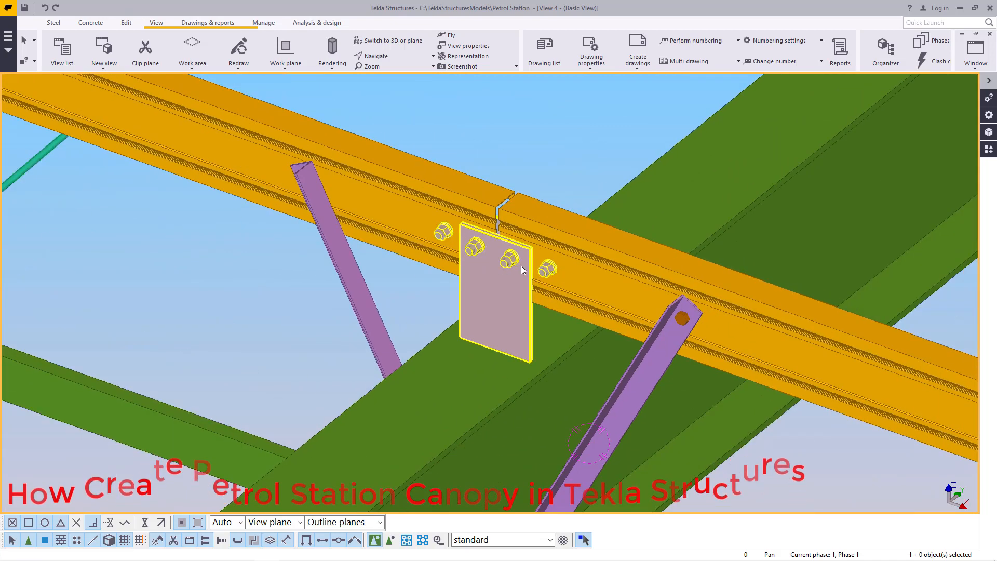
pyautogui.scroll(-1, 522, 266)
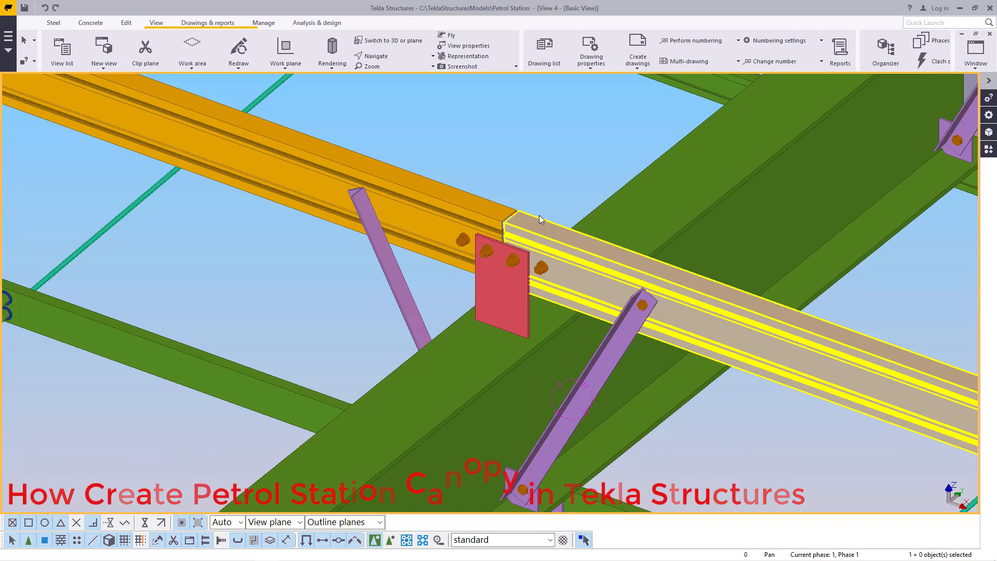
# Try the 610X2_EAVES_GUTTER profile on the purlin at the fish plate joint.
pyautogui.doubleClick(477, 205)
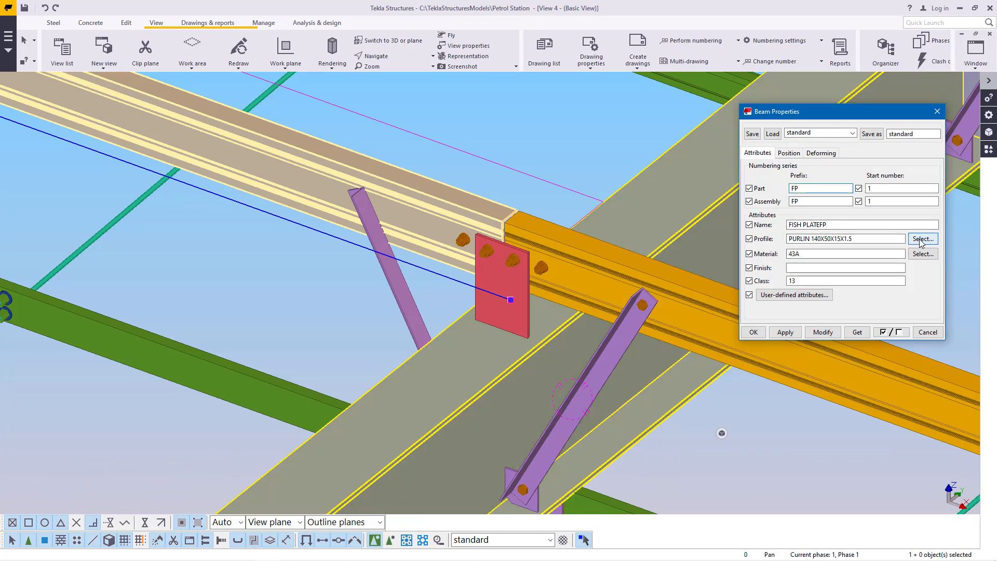
pyautogui.click(921, 240)
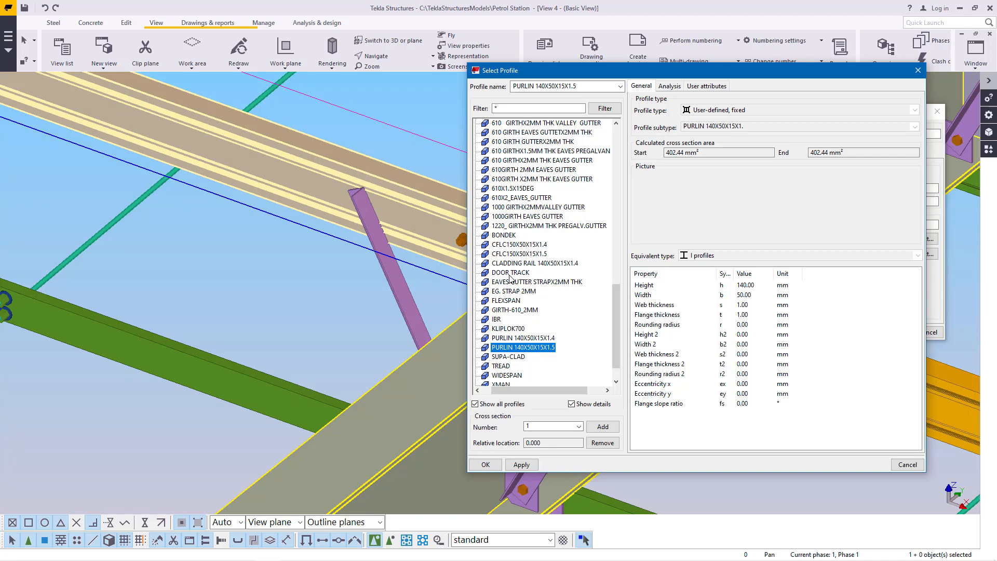
pyautogui.click(523, 199)
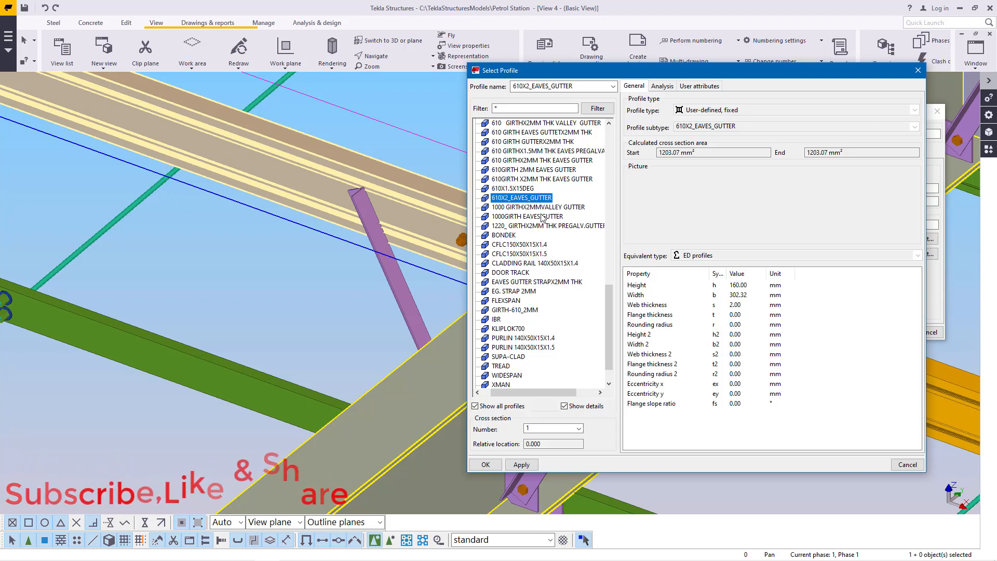
pyautogui.click(522, 465)
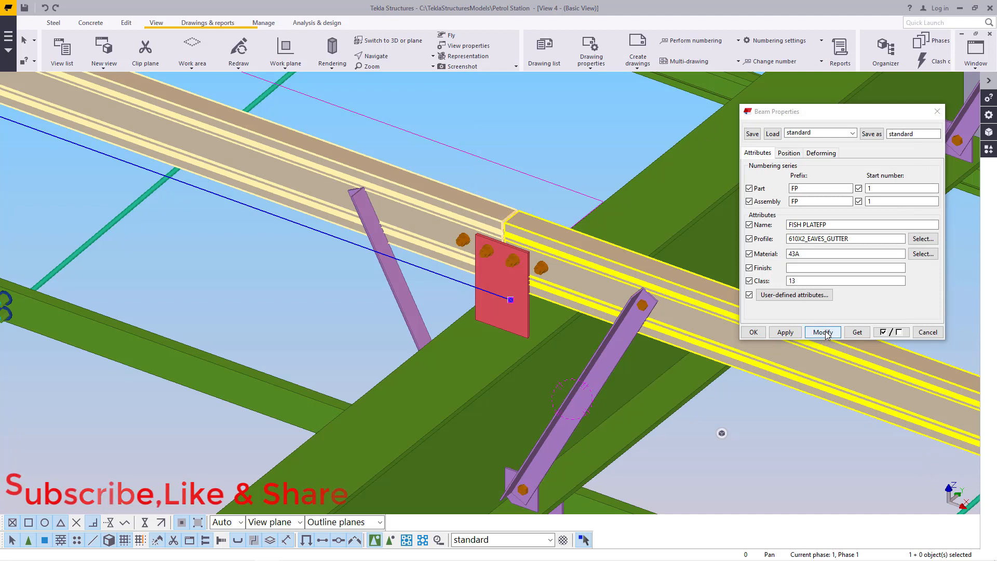
pyautogui.click(823, 333)
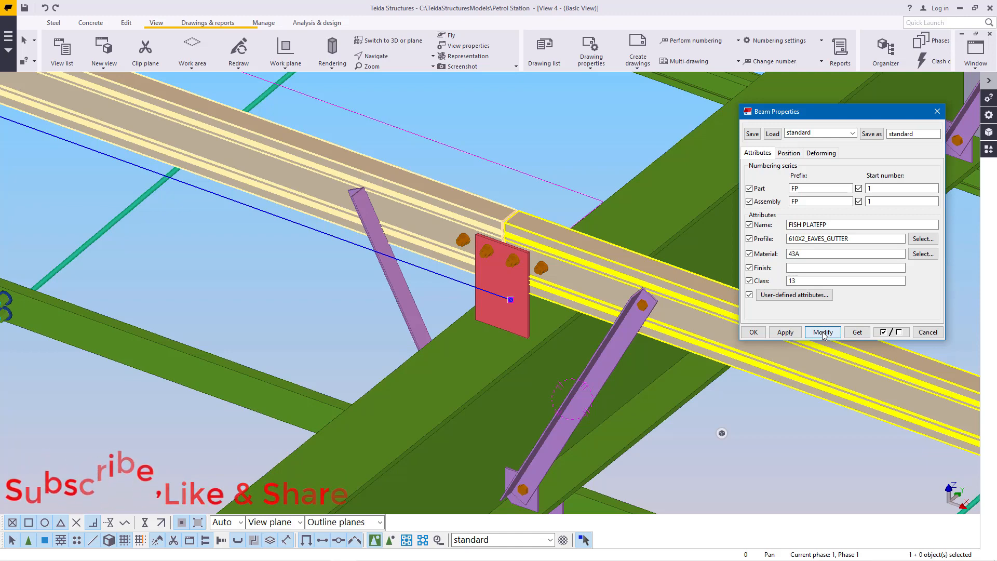
pyautogui.click(824, 333)
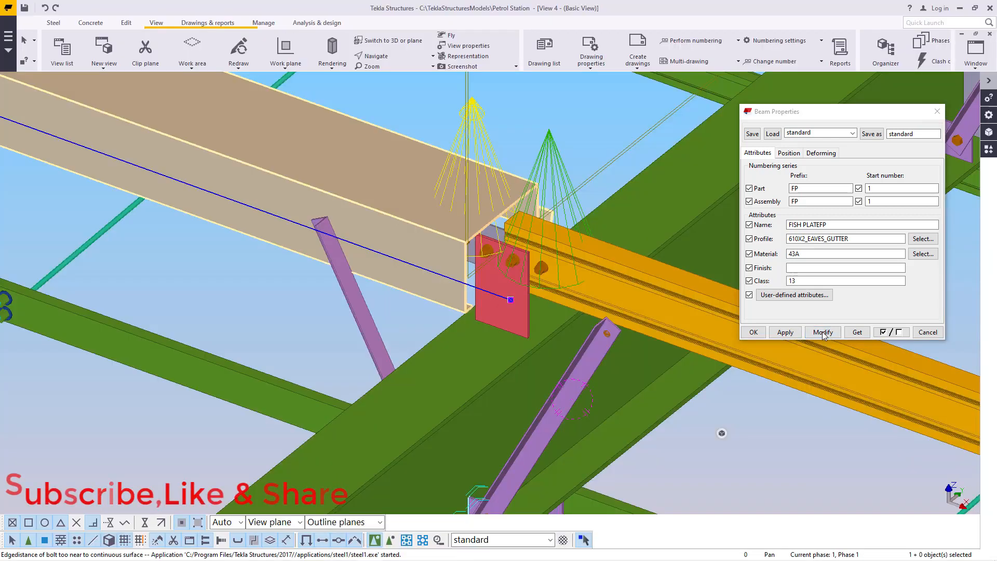
# Close the beam properties and inspect the modified member's end at the fish plate from another angle.
pyautogui.scroll(4, 518, 161)
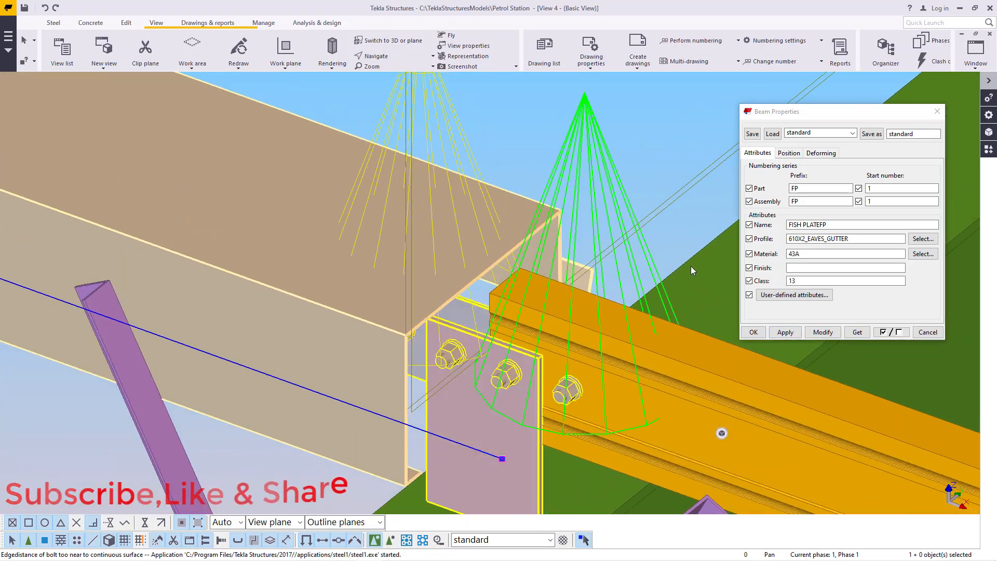
pyautogui.click(754, 332)
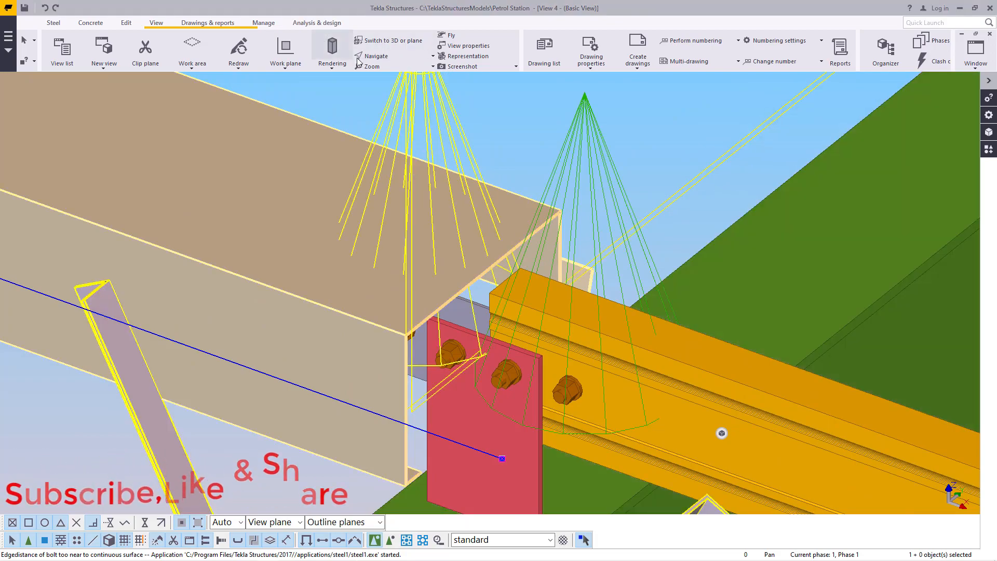
pyautogui.click(381, 57)
pyautogui.click(393, 93)
pyautogui.keyDown('ctrl'); pyautogui.moveTo(491, 267); pyautogui.dragTo(471, 285, button='middle'); pyautogui.keyUp('ctrl')
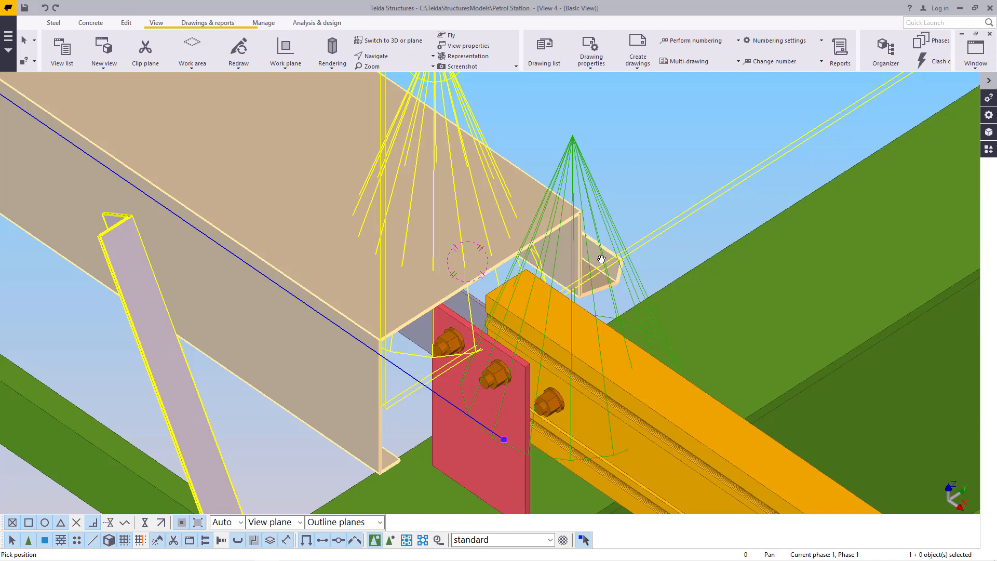
pyautogui.scroll(-3, 627, 267)
pyautogui.rightClick(626, 152)
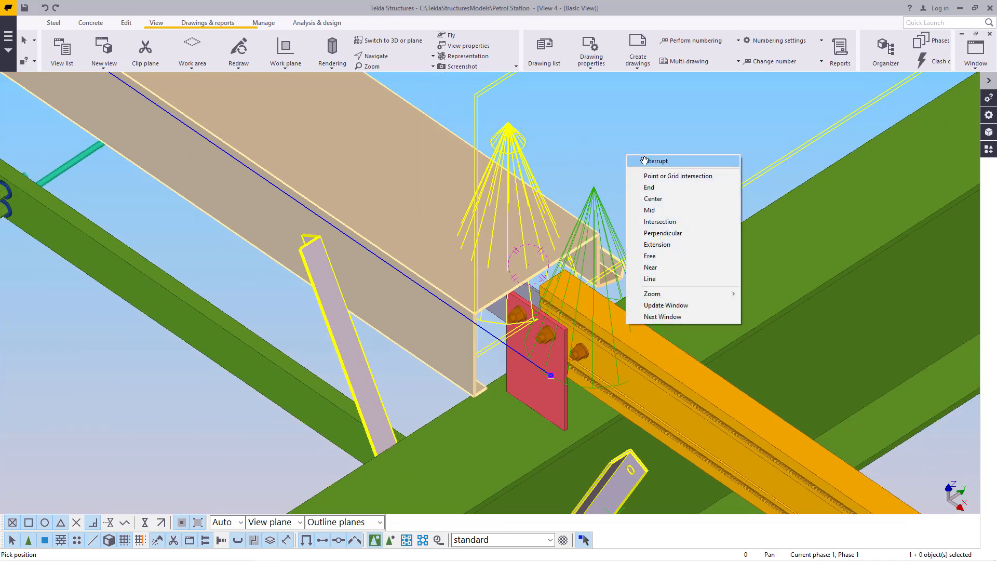
pyautogui.click(647, 163)
pyautogui.scroll(4, 640, 197)
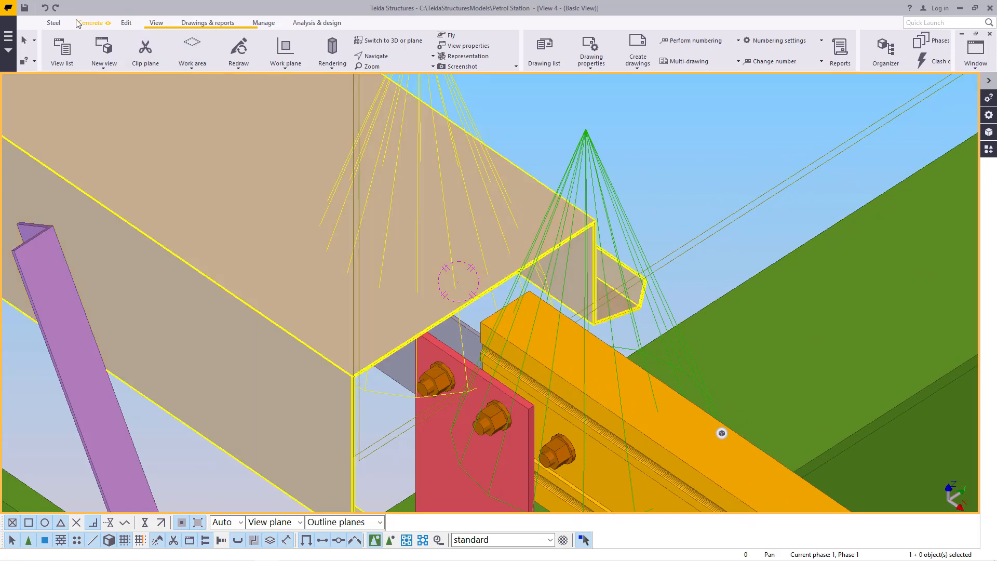
# Undo the purlin's profile change and redraw the view.
pyautogui.click(46, 8)
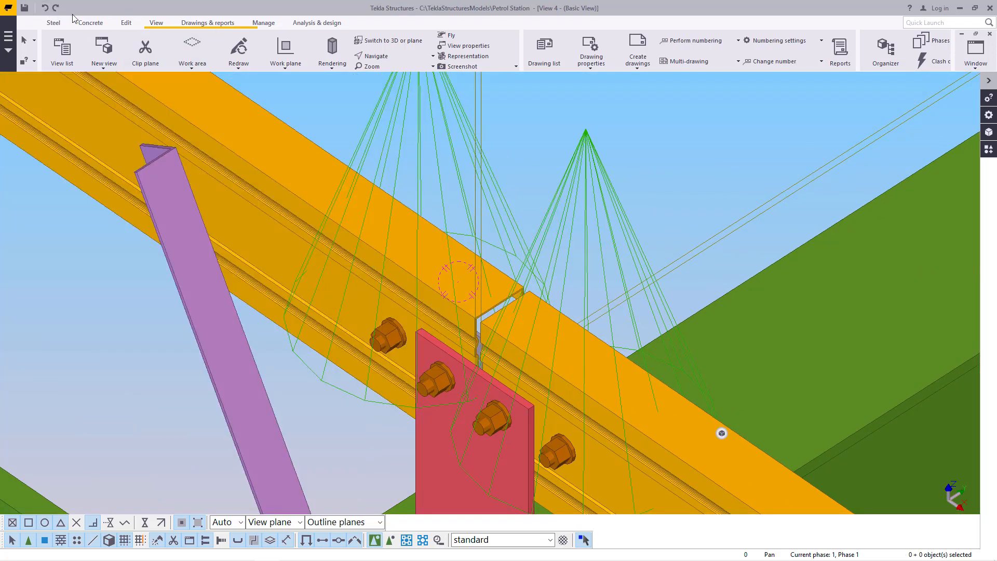
pyautogui.rightClick(678, 134)
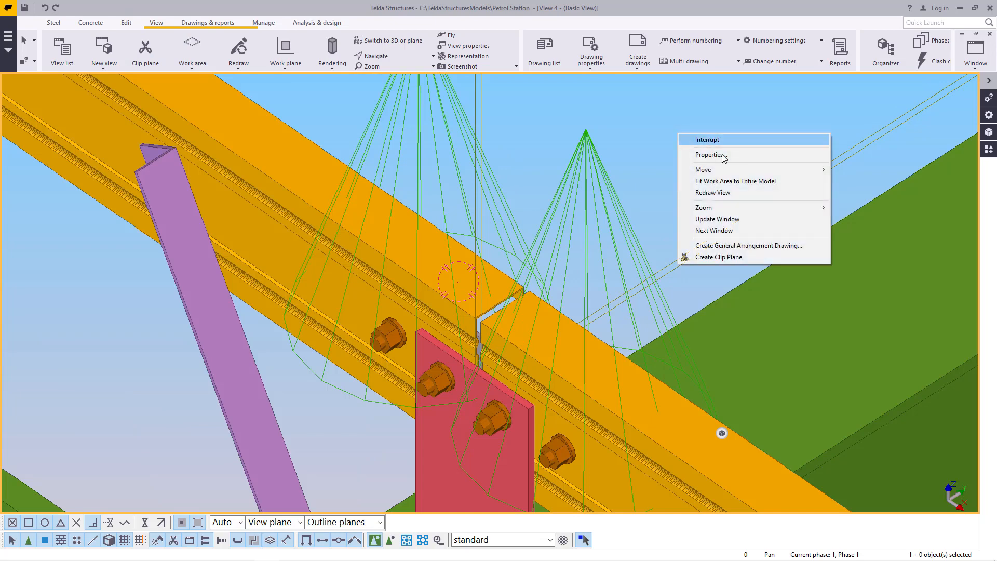
pyautogui.click(718, 191)
# Examine the purlins and sag rods beside the edge trusses at the canopy's corner.
pyautogui.scroll(-7, 676, 339)
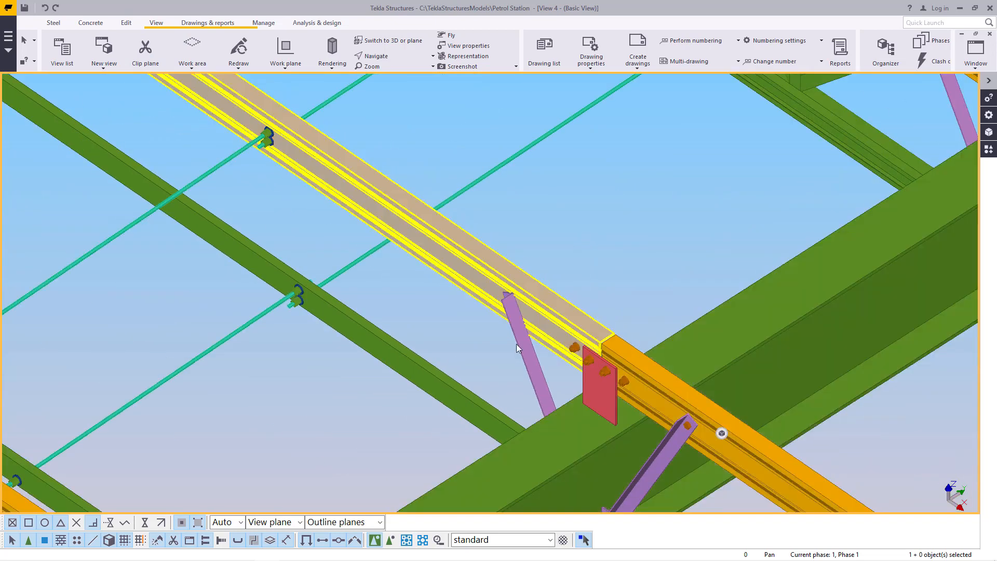
pyautogui.scroll(-6, 648, 387)
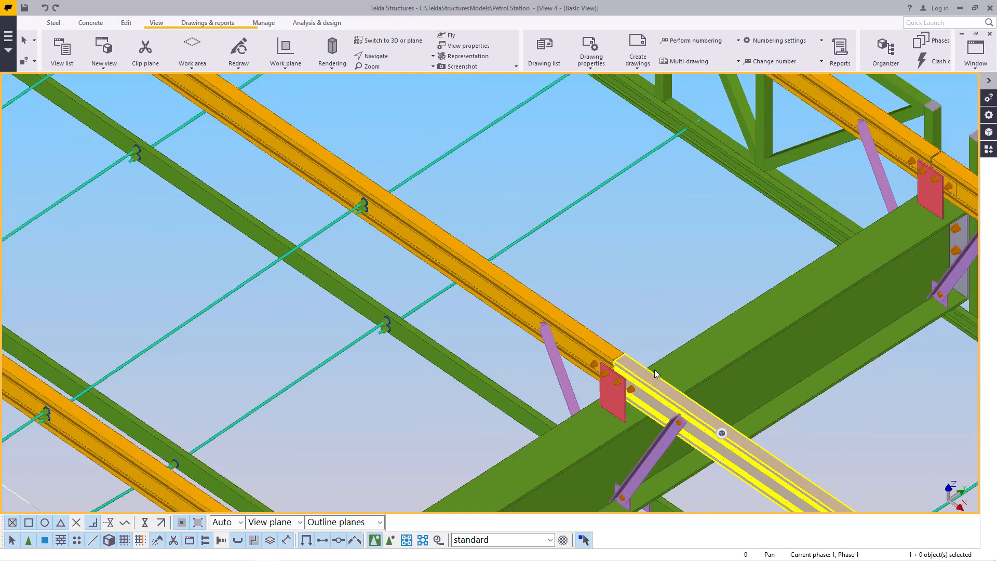
pyautogui.scroll(8, 512, 183)
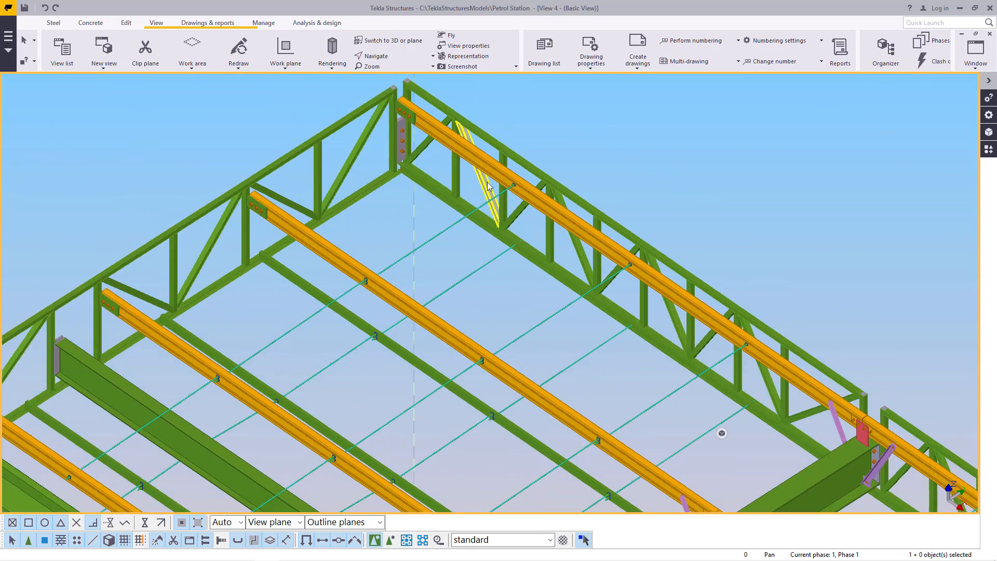
pyautogui.scroll(-3, 512, 183)
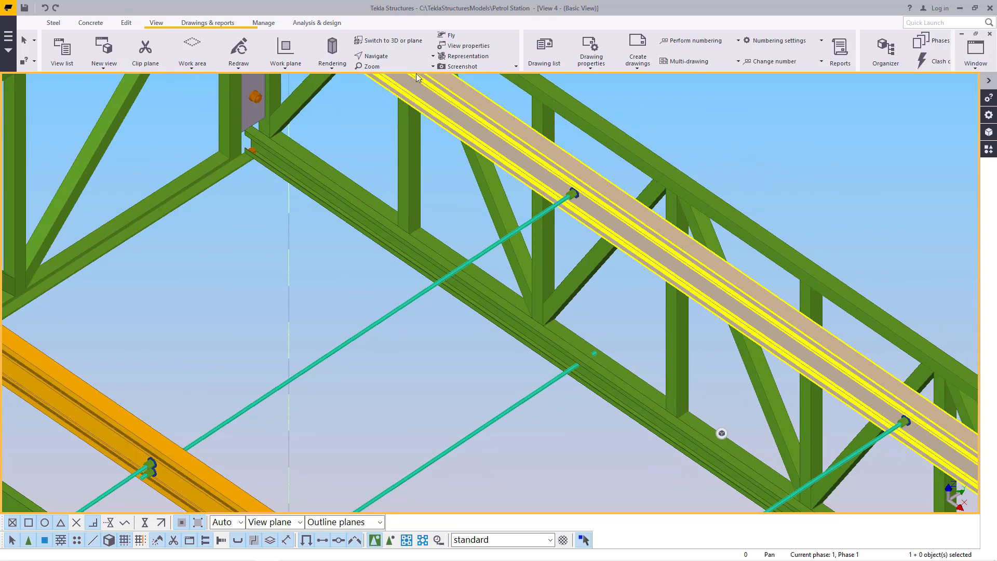
pyautogui.click(394, 56)
pyautogui.click(396, 93)
pyautogui.click(580, 208)
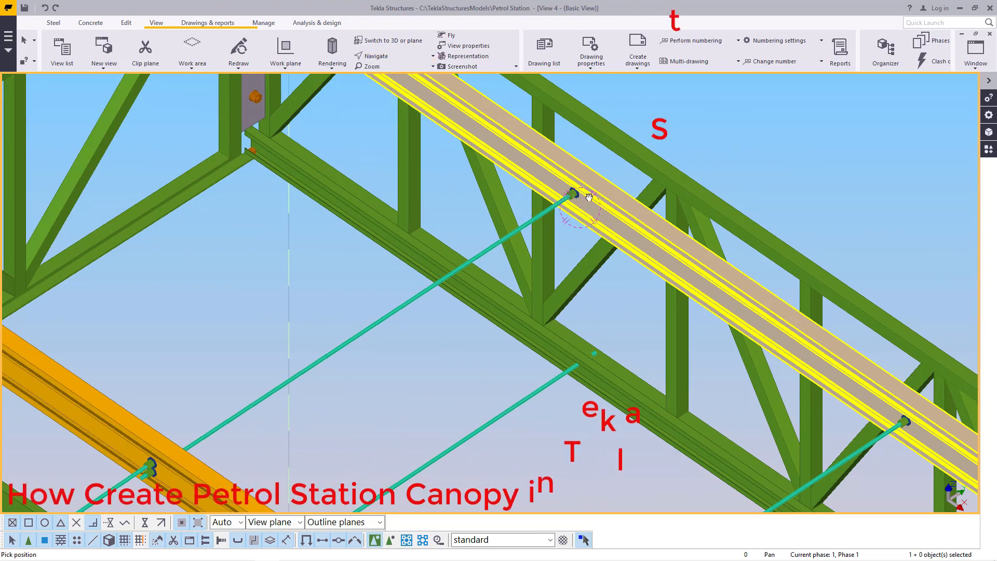
pyautogui.keyDown('ctrl'); pyautogui.moveTo(589, 197); pyautogui.dragTo(584, 161, button='middle'); pyautogui.keyUp('ctrl')
pyautogui.scroll(-2, 637, 231)
pyautogui.scroll(2, 598, 227)
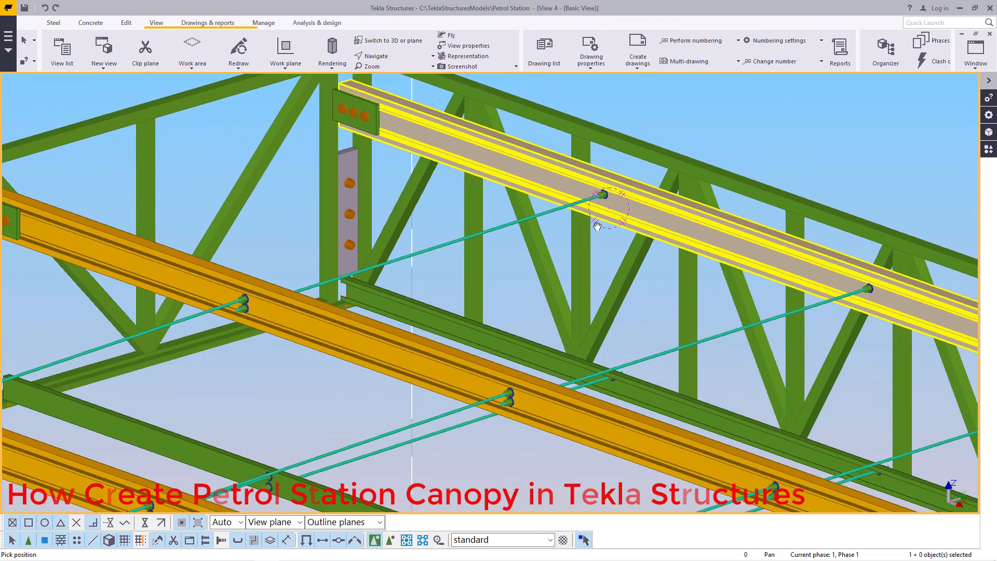
pyautogui.scroll(-2, 597, 226)
pyautogui.keyDown('ctrl'); pyautogui.moveTo(517, 240); pyautogui.dragTo(552, 251, button='middle'); pyautogui.keyUp('ctrl')
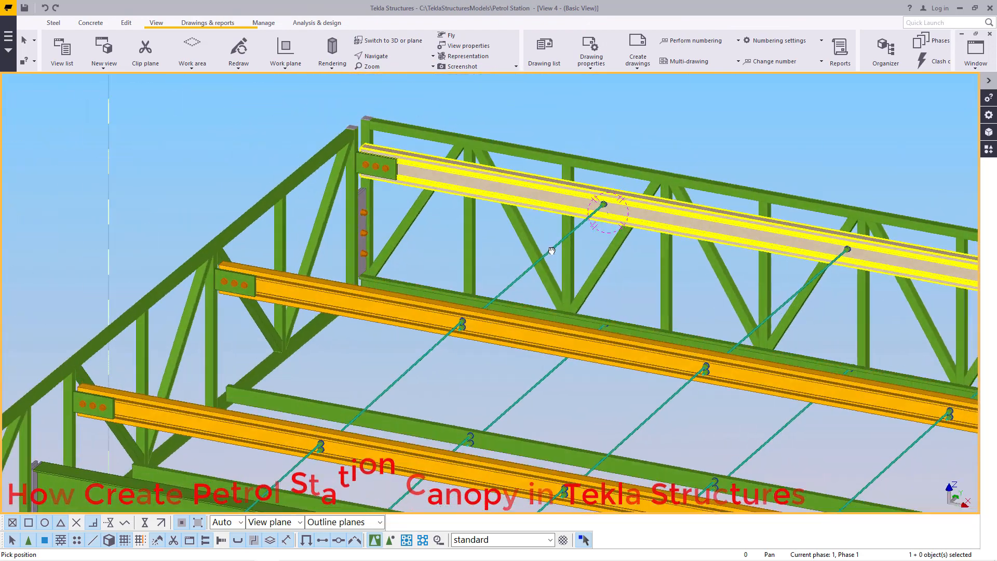
# Open the PEB Anti-Sag Roof and Wall settings of the sag rods between the two outermost purlins.
pyautogui.scroll(3, 551, 254)
pyautogui.rightClick(552, 290)
pyautogui.click(580, 300)
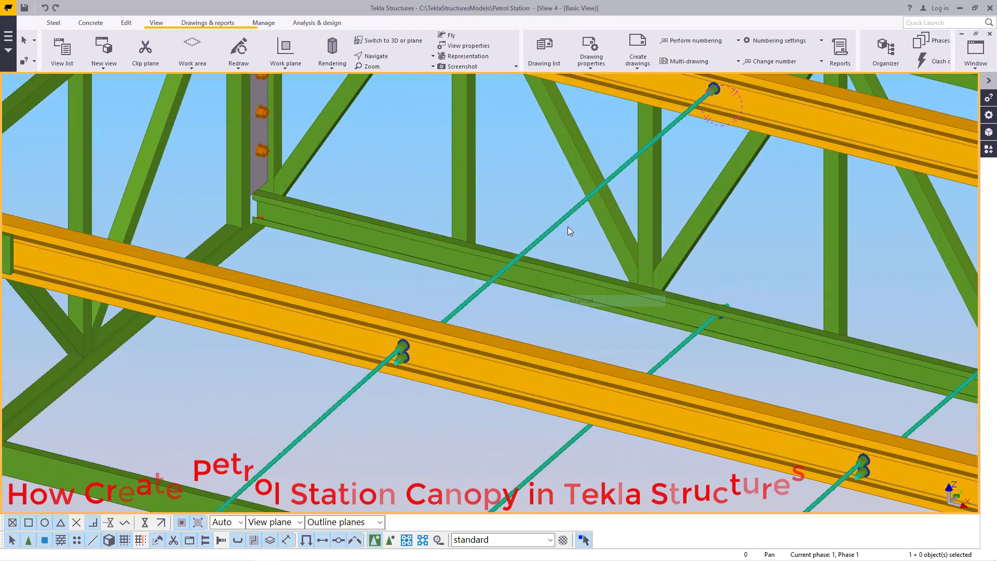
pyautogui.doubleClick(555, 225)
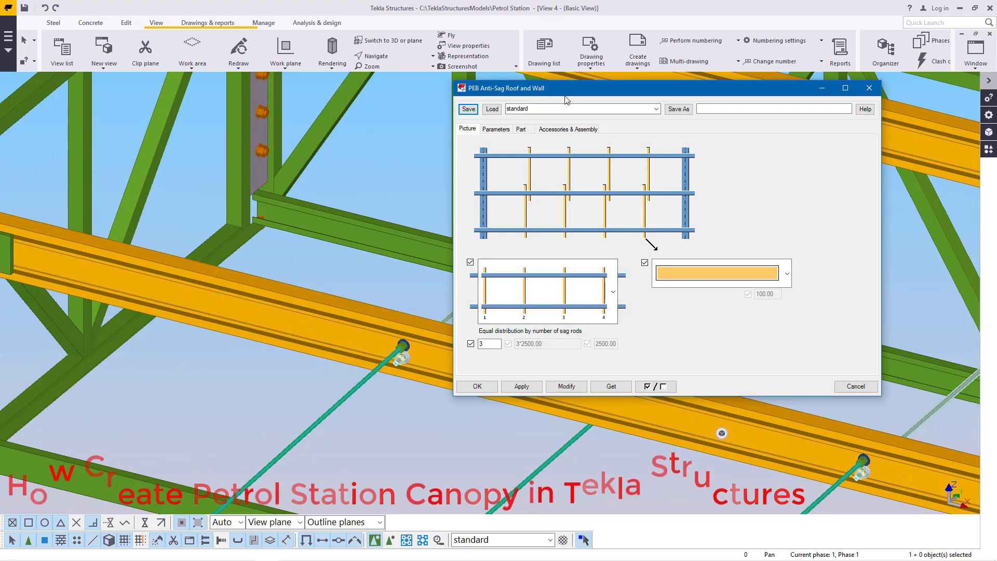
pyautogui.moveTo(565, 99); pyautogui.dragTo(663, 105)
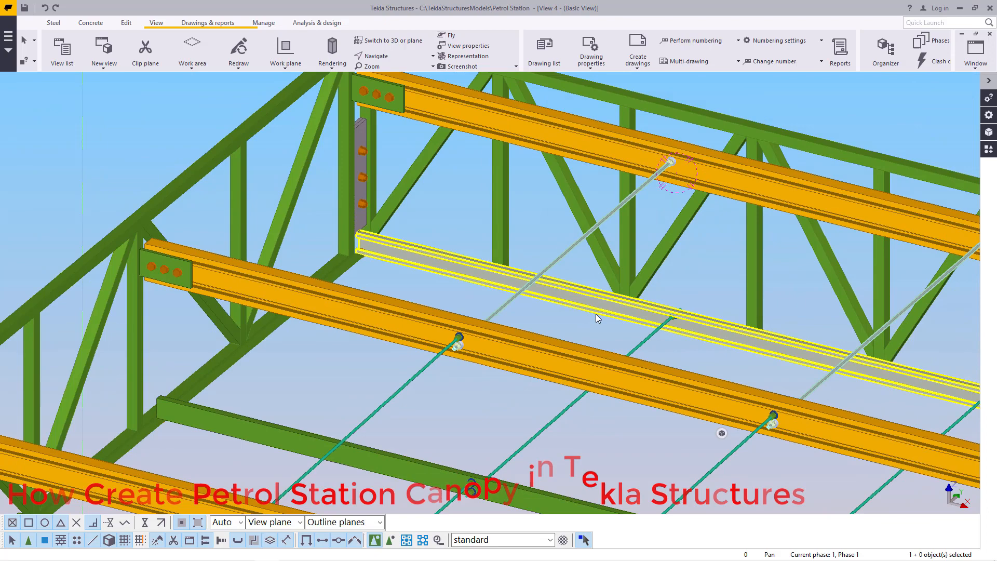
# Examine the three-bolt plate connecting the outermost purlin's end to the truss corner, and the overall purlin layout.
pyautogui.scroll(-2, 596, 314)
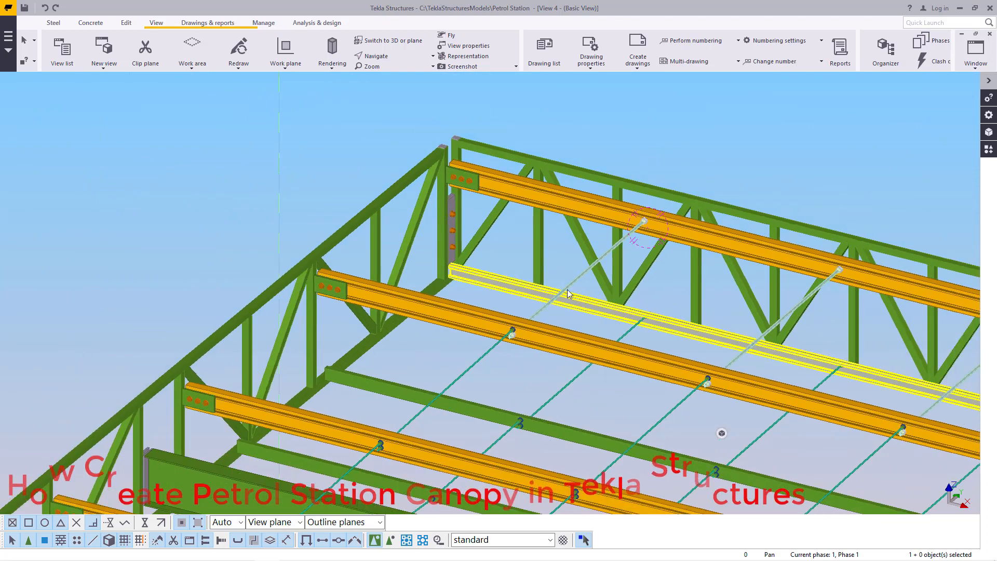
pyautogui.scroll(5, 460, 213)
pyautogui.scroll(-3, 481, 254)
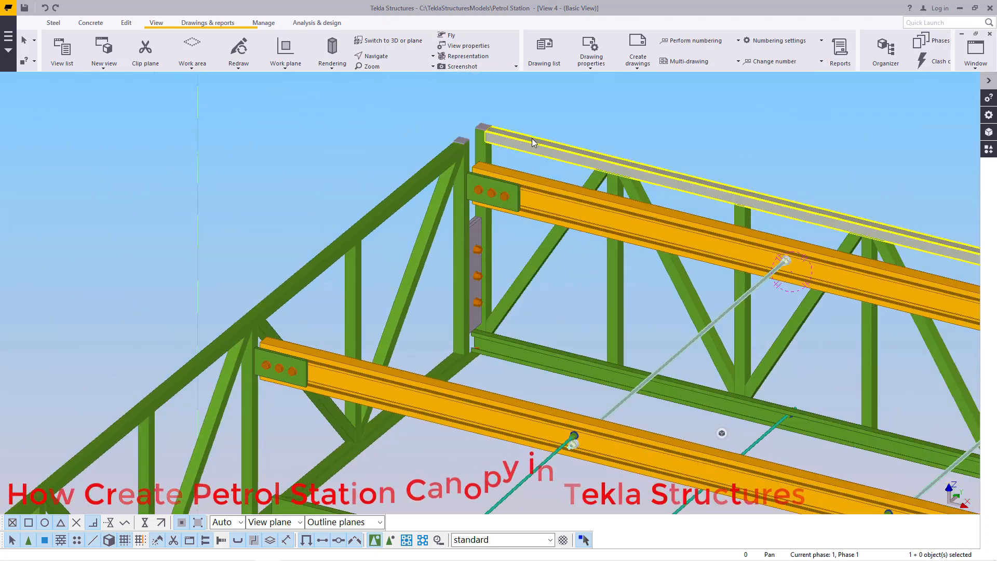
pyautogui.scroll(7, 481, 165)
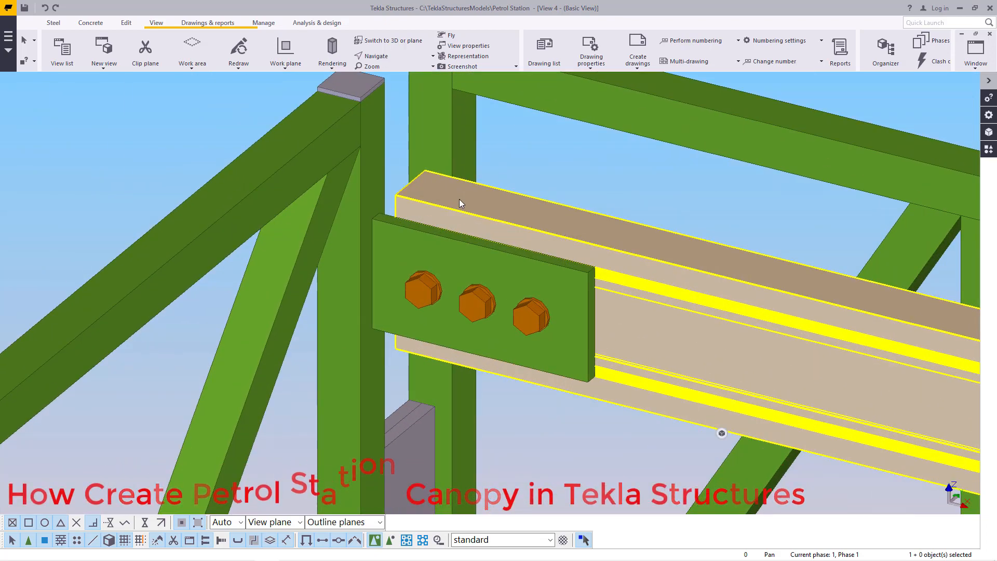
pyautogui.click(536, 253)
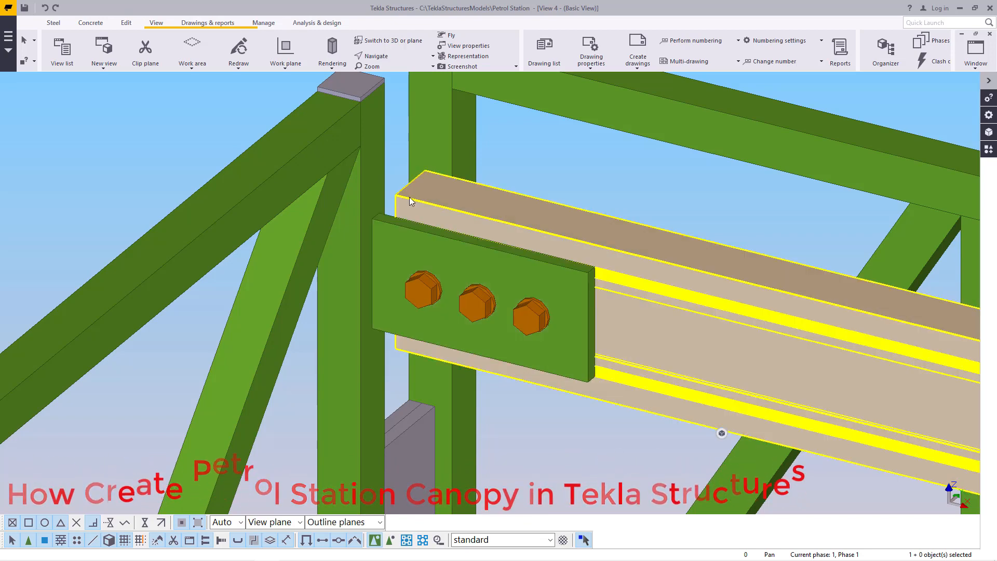
pyautogui.scroll(-5, 572, 178)
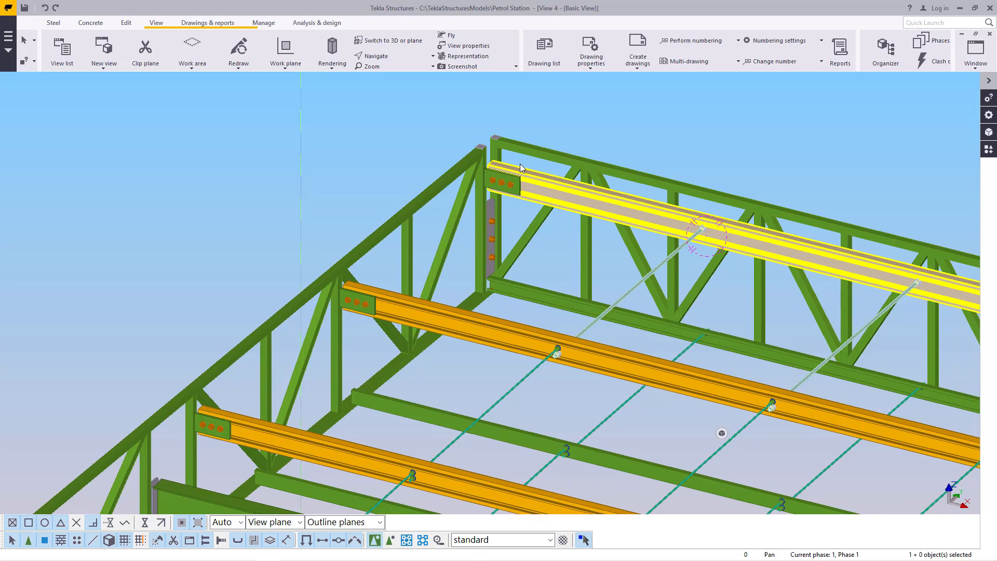
pyautogui.scroll(-5, 522, 168)
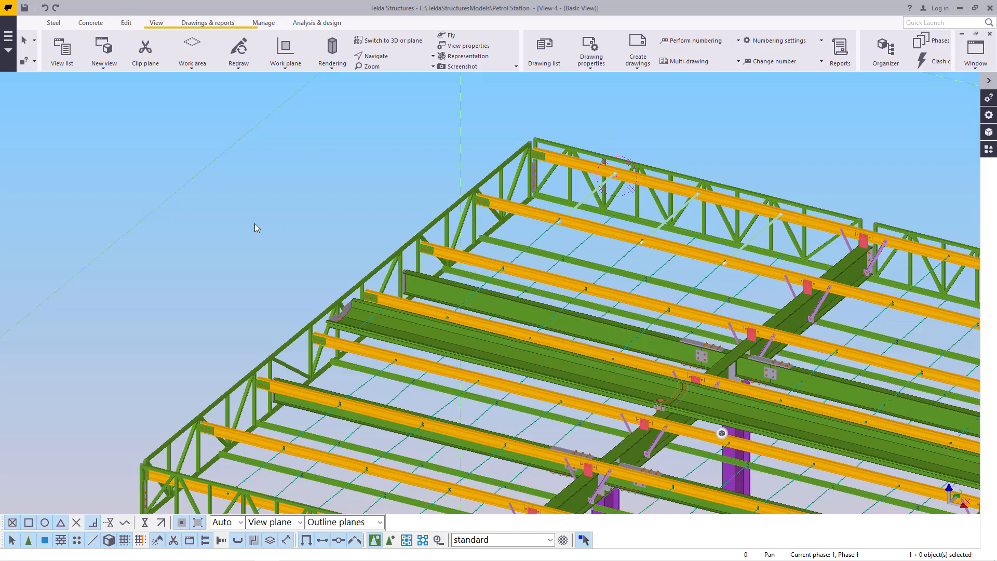
# Examine the canopy's corner trusses and the purlin ends along the side truss from a rotated viewpoint.
pyautogui.scroll(-5, 254, 227)
pyautogui.scroll(6, 211, 347)
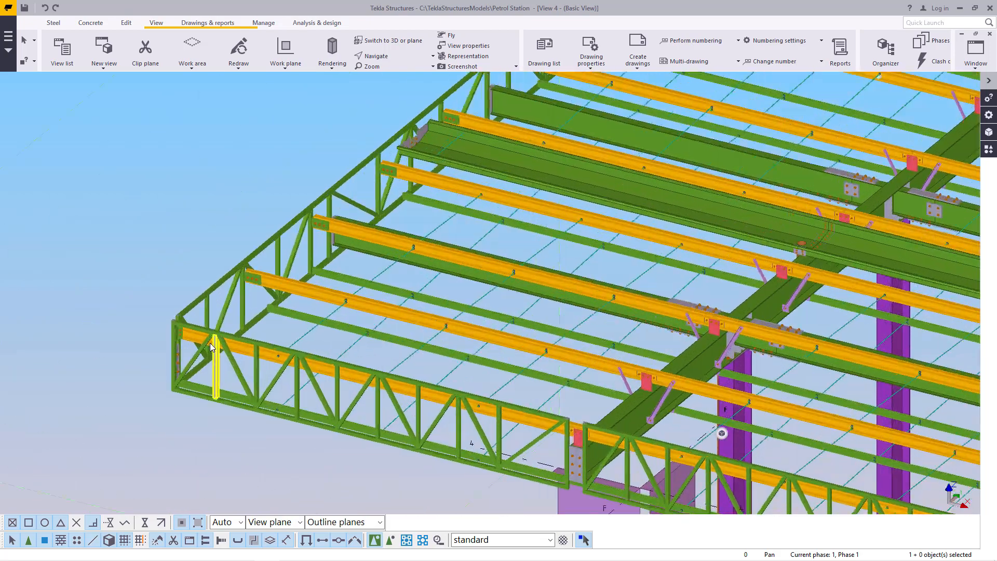
pyautogui.scroll(-5, 212, 347)
pyautogui.scroll(7, 276, 223)
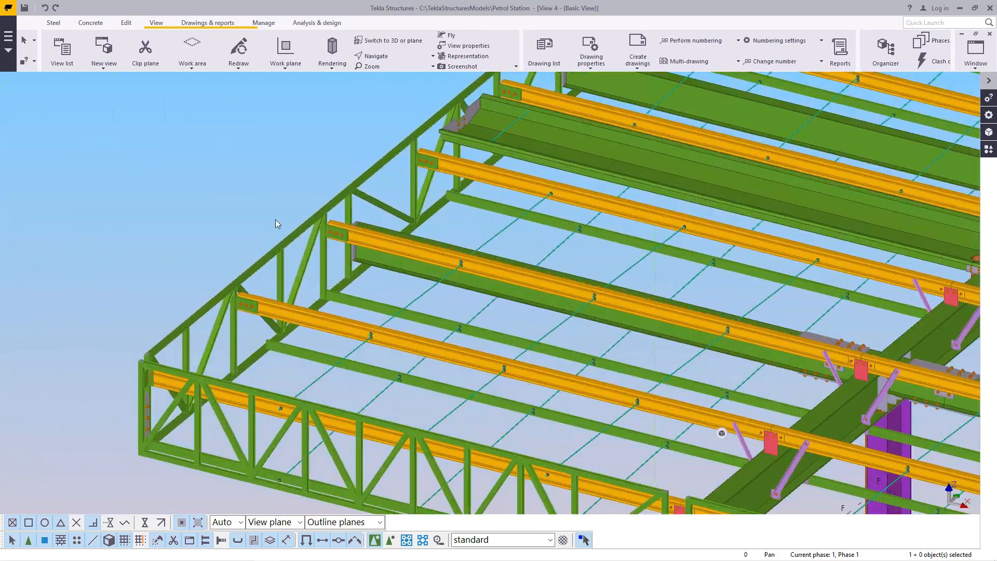
pyautogui.scroll(5, 275, 224)
pyautogui.click(390, 58)
pyautogui.click(400, 75)
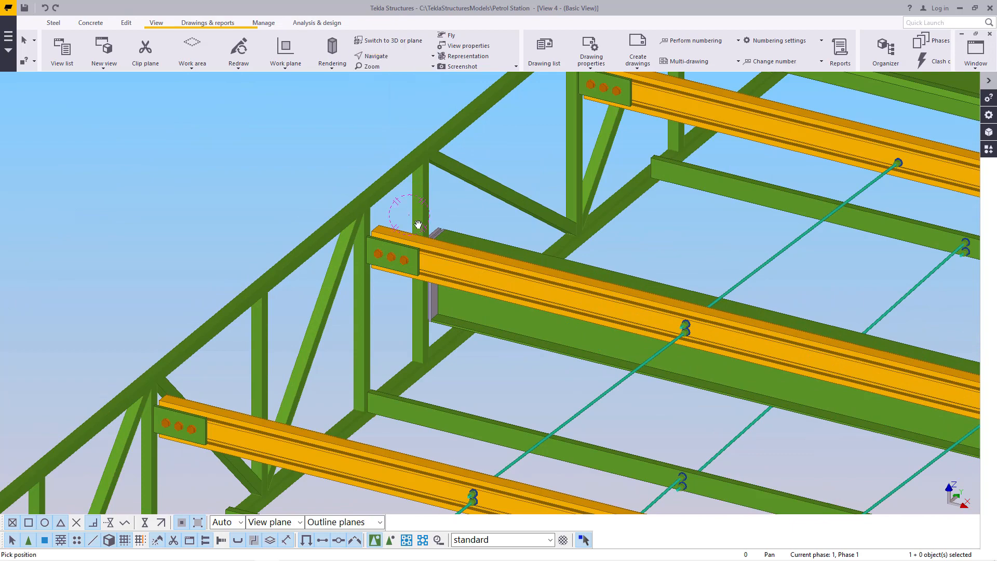
pyautogui.keyDown('ctrl'); pyautogui.moveTo(419, 224); pyautogui.dragTo(343, 296, button='middle'); pyautogui.keyUp('ctrl')
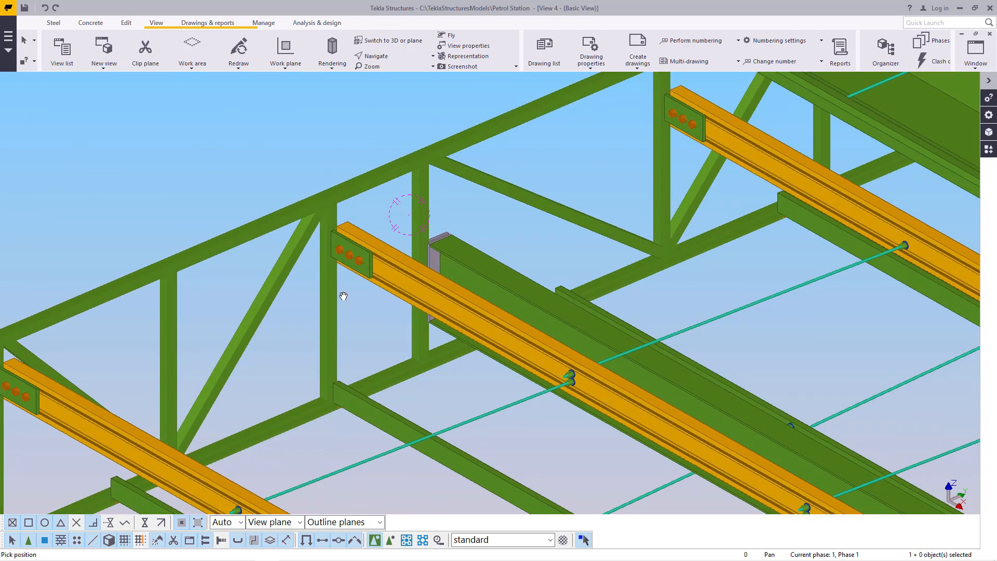
# Examine the three-bolt plates that join the purlin ends to the side truss's vertical members.
pyautogui.scroll(-3, 305, 363)
pyautogui.moveTo(754, 120); pyautogui.dragTo(363, 370, button='middle')
pyautogui.scroll(1, 790, 113)
pyautogui.moveTo(791, 112); pyautogui.dragTo(772, 146, button='middle')
pyautogui.scroll(2, 751, 138)
pyautogui.scroll(-4, 748, 140)
pyautogui.scroll(3, 779, 127)
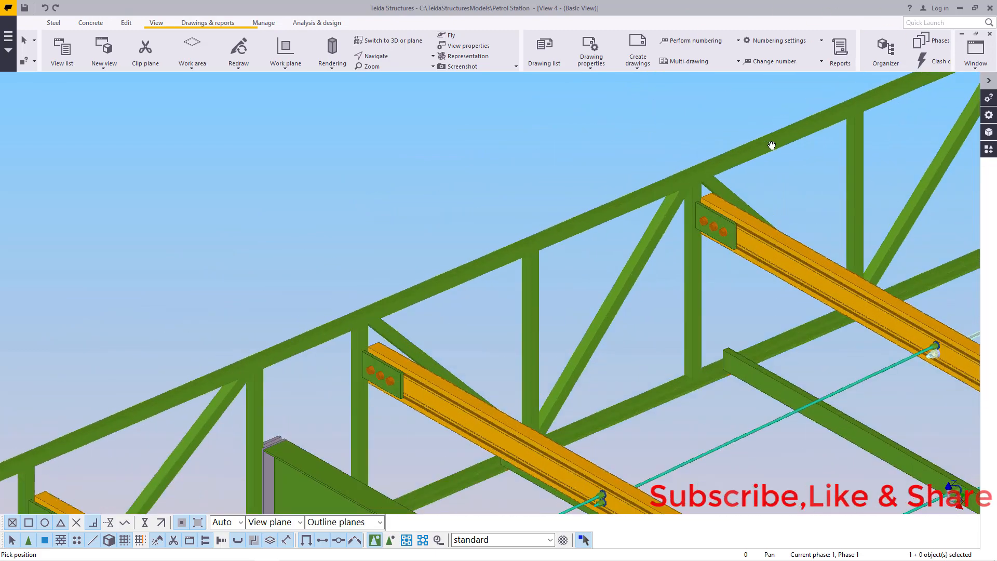
pyautogui.scroll(1, 771, 145)
pyautogui.scroll(-3, 357, 325)
pyautogui.scroll(5, 819, 159)
pyautogui.rightClick(585, 138)
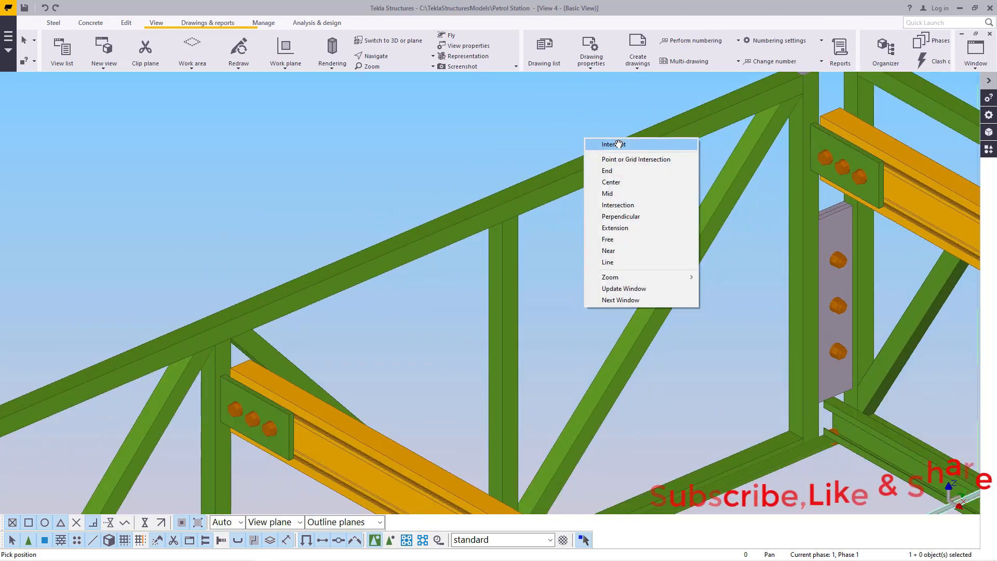
pyautogui.click(618, 144)
pyautogui.scroll(3, 854, 173)
pyautogui.scroll(-5, 697, 163)
pyautogui.scroll(1, 426, 304)
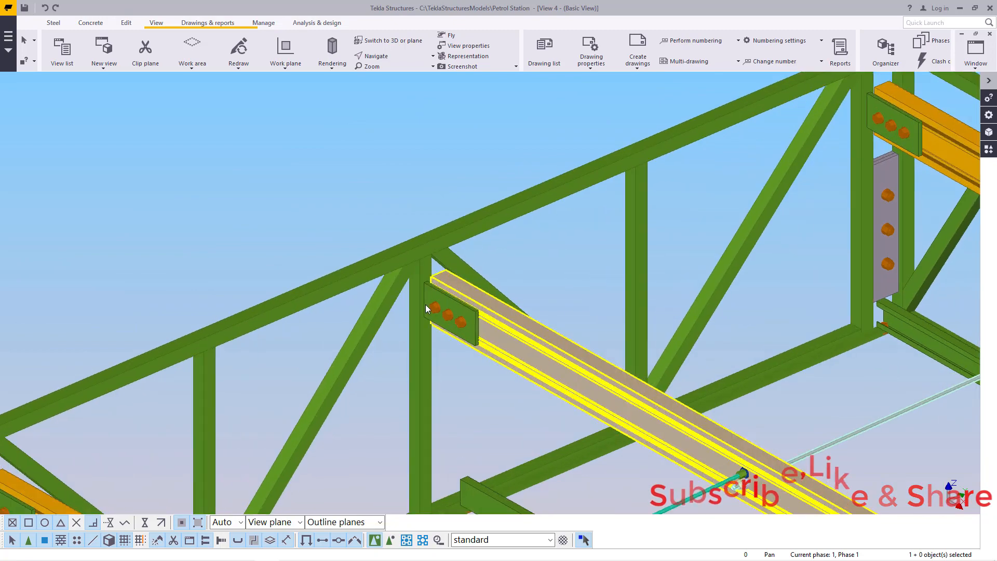
pyautogui.scroll(1, 426, 306)
pyautogui.scroll(-5, 701, 183)
pyautogui.scroll(3, 610, 256)
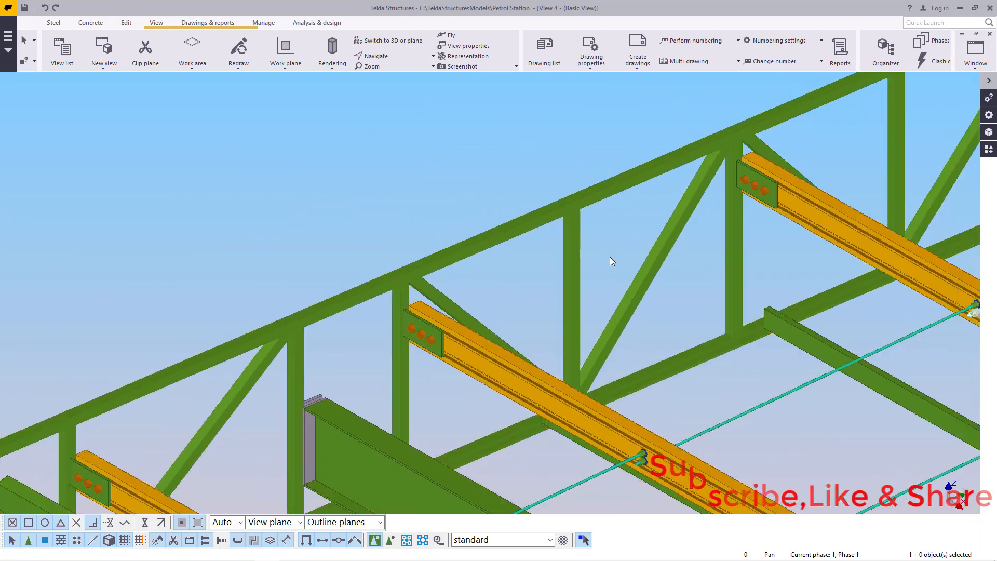
pyautogui.scroll(-3, 610, 257)
pyautogui.scroll(3, 507, 312)
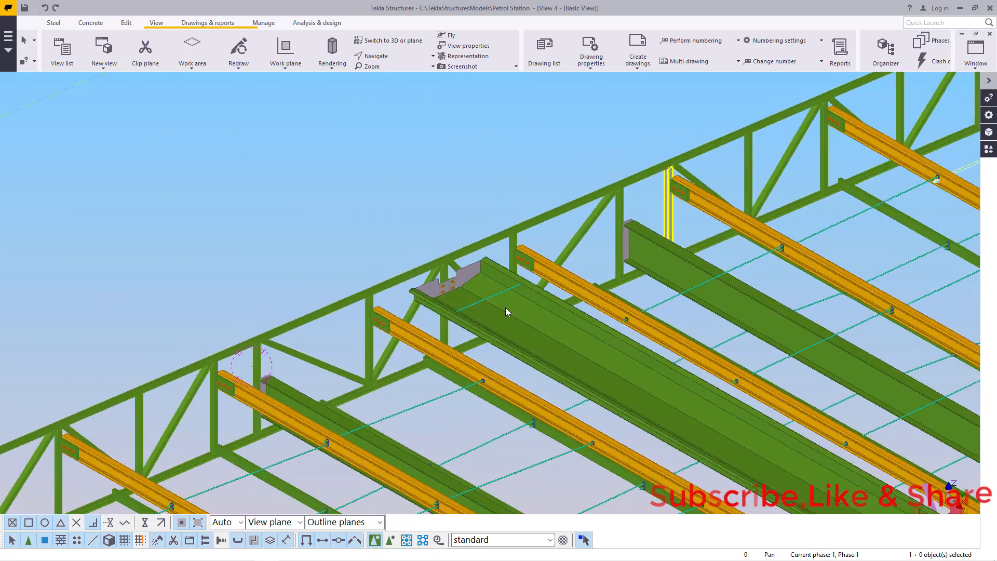
# Examine the gutter's notched end plate and its four-bolt connection to the side truss.
pyautogui.scroll(2, 369, 341)
pyautogui.scroll(5, 589, 213)
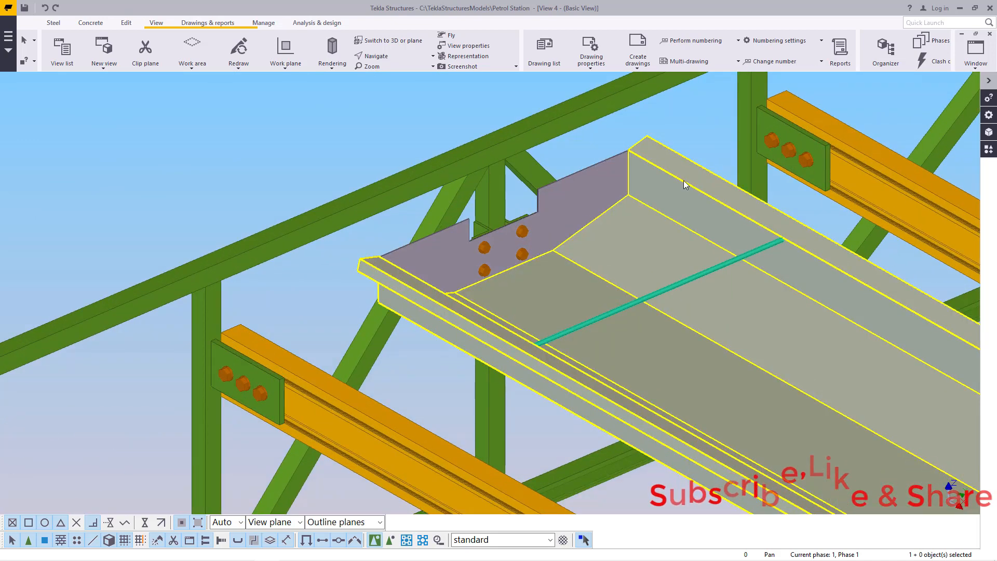
pyautogui.click(553, 235)
pyautogui.scroll(5, 591, 185)
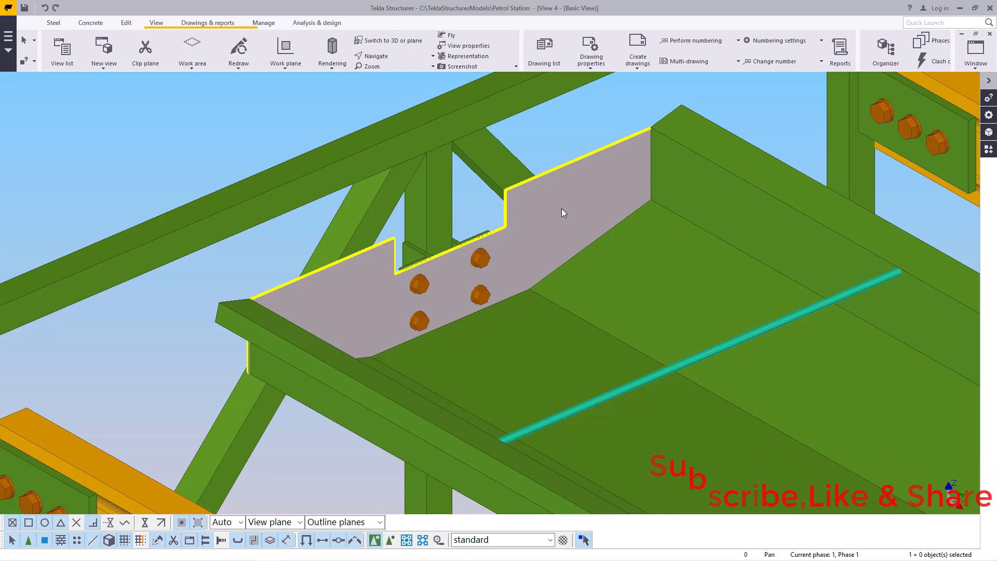
pyautogui.scroll(-6, 561, 192)
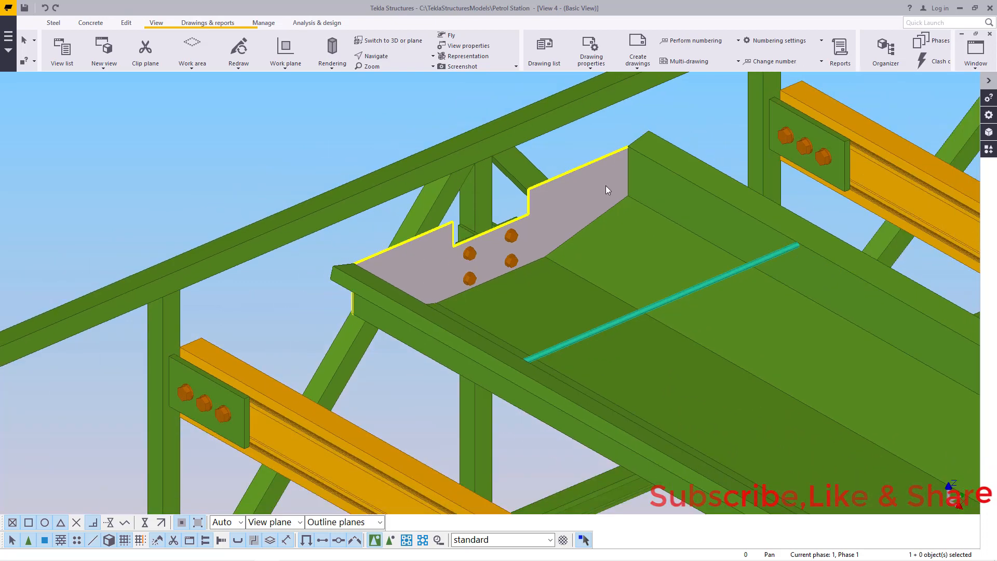
pyautogui.scroll(-3, 643, 194)
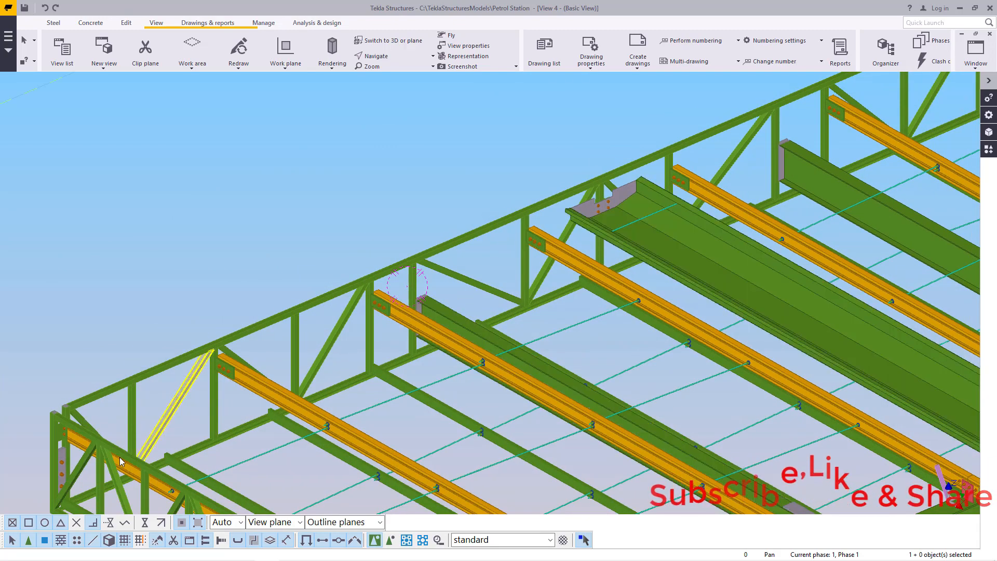
# Examine the outermost purlin's bolted end plate at the truss corner from the inner and outer sides.
pyautogui.scroll(5, 78, 434)
pyautogui.scroll(4, 76, 435)
pyautogui.scroll(-2, 170, 366)
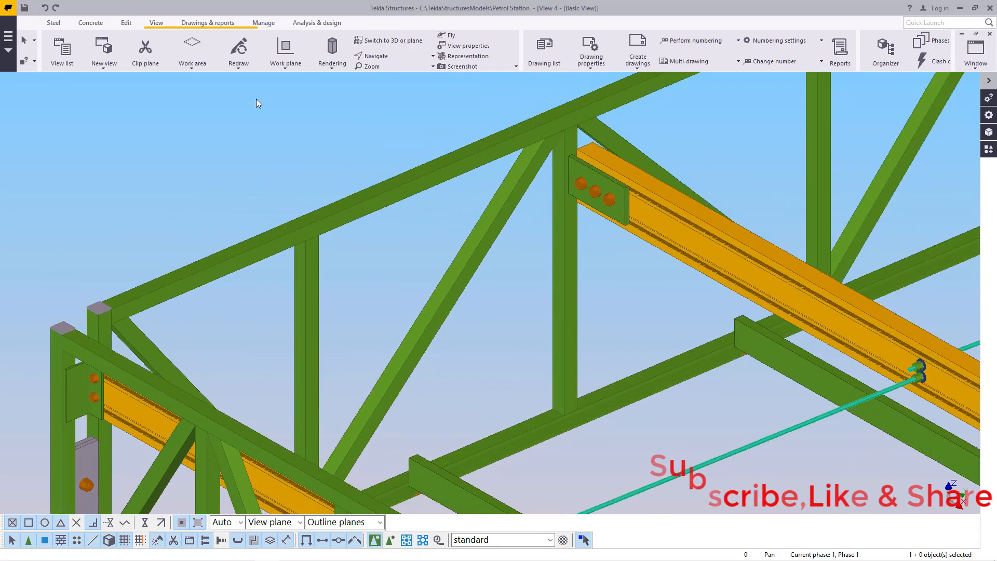
pyautogui.click(395, 60)
pyautogui.click(382, 77)
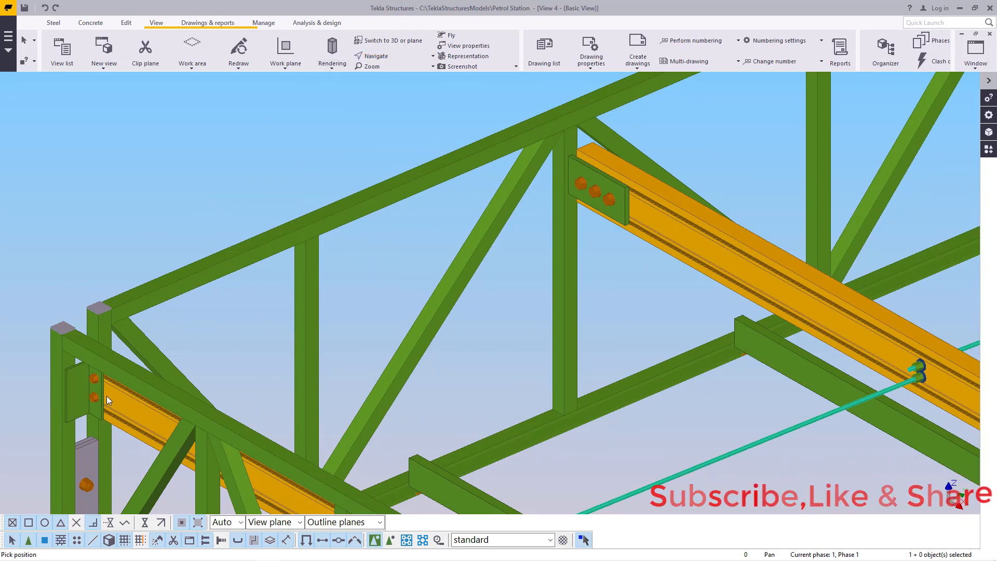
pyautogui.scroll(6, 107, 396)
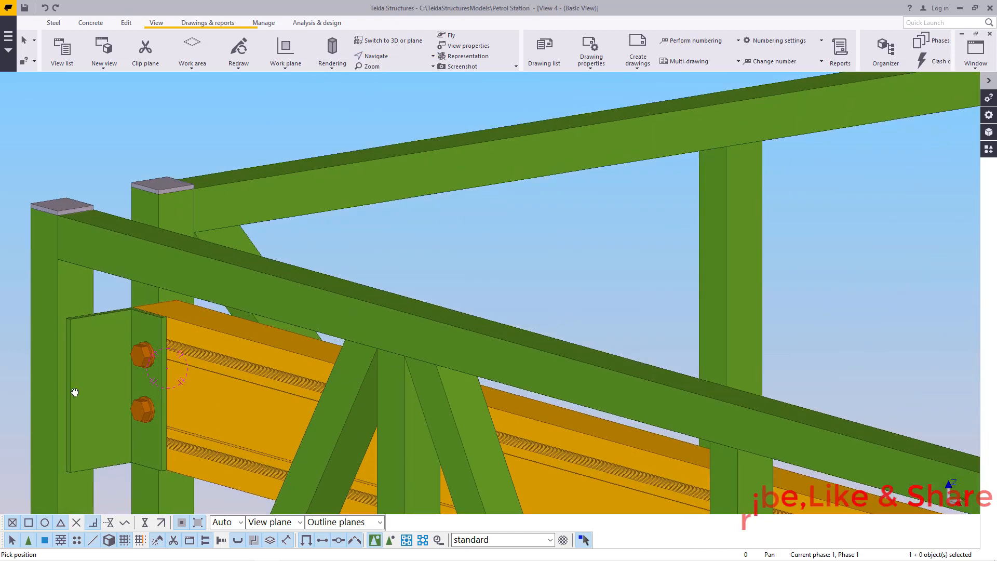
pyautogui.scroll(2, 75, 392)
pyautogui.scroll(-3, 442, 309)
pyautogui.scroll(2, 218, 347)
pyautogui.click(394, 56)
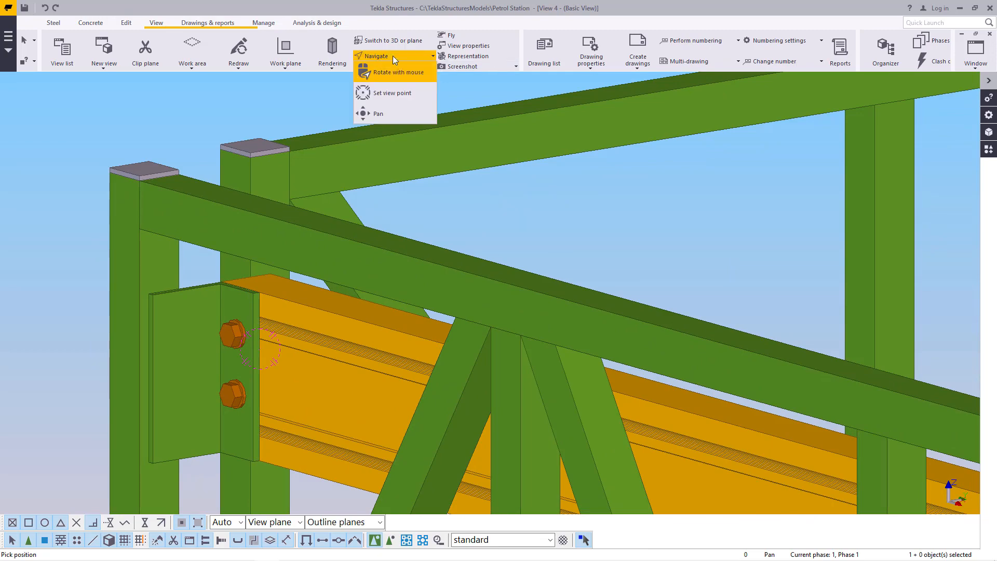
pyautogui.click(380, 93)
pyautogui.click(243, 298)
pyautogui.keyDown('ctrl'); pyautogui.moveTo(251, 316); pyautogui.dragTo(452, 354, button='middle'); pyautogui.keyUp('ctrl')
pyautogui.scroll(-3, 537, 286)
pyautogui.keyDown('ctrl'); pyautogui.moveTo(459, 312); pyautogui.dragTo(431, 317, button='middle'); pyautogui.keyUp('ctrl')
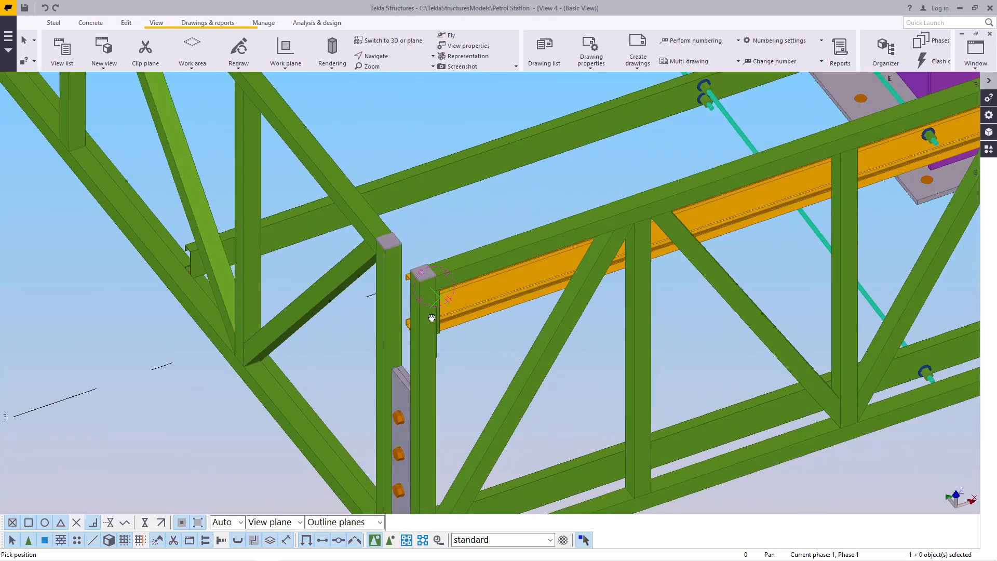
pyautogui.scroll(-3, 431, 318)
pyautogui.rightClick(461, 214)
pyautogui.click(428, 362)
# Examine the bolted plates between the two edge trusses' end verticals at the canopy's corner.
pyautogui.scroll(3, 430, 374)
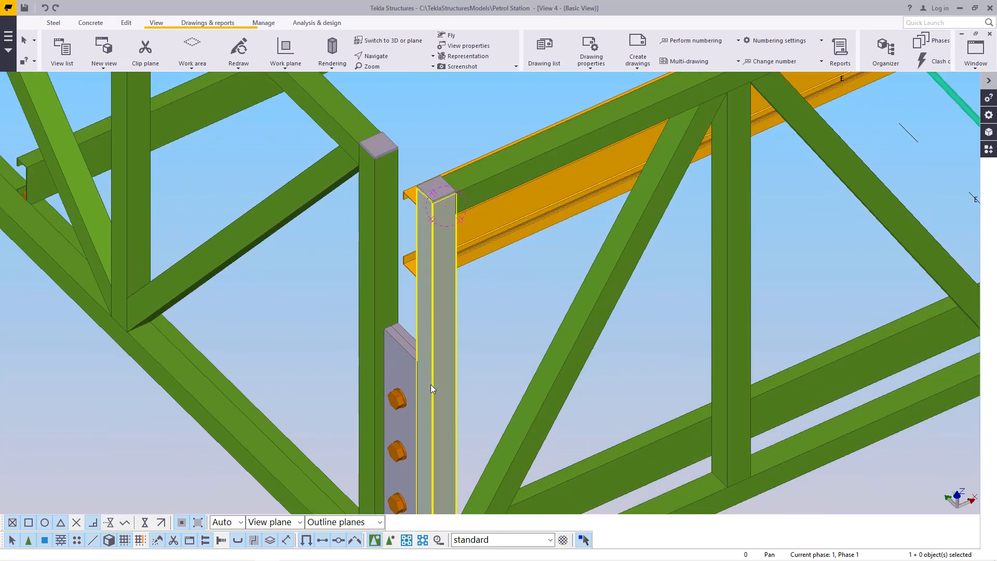
pyautogui.scroll(1, 431, 385)
pyautogui.click(399, 59)
pyautogui.click(399, 78)
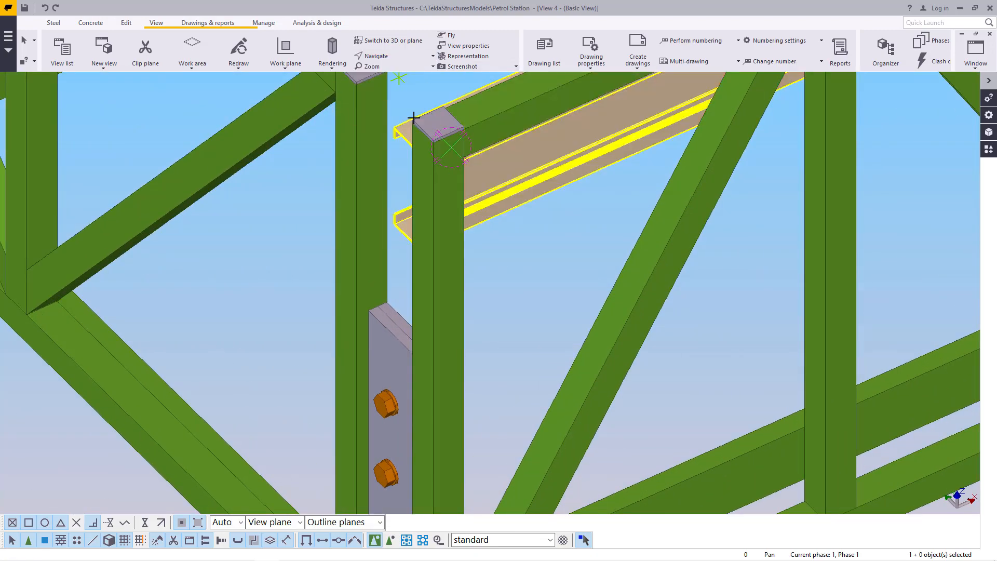
pyautogui.moveTo(437, 290); pyautogui.dragTo(490, 348)
pyautogui.scroll(-3, 490, 348)
pyautogui.rightClick(587, 364)
pyautogui.click(623, 372)
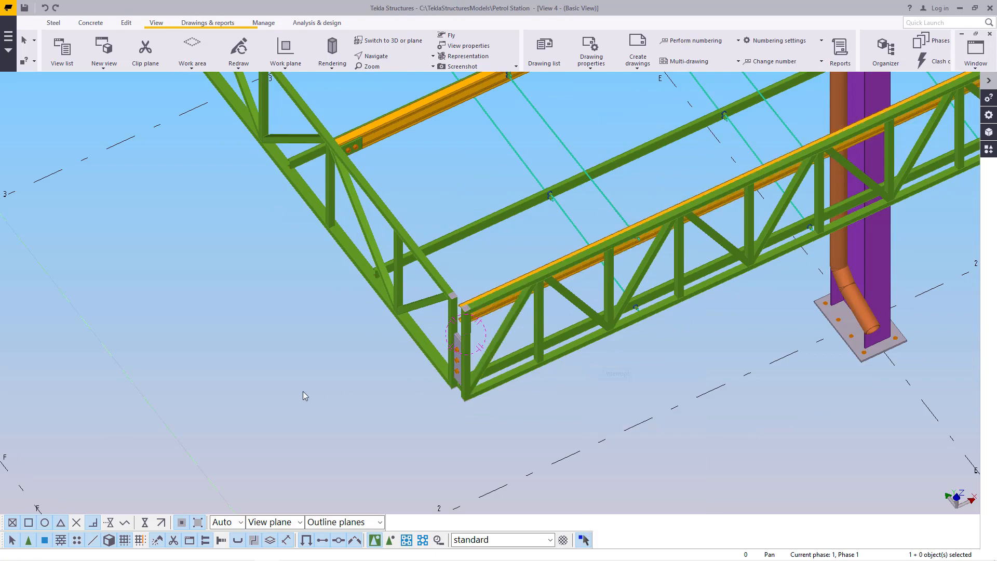
# Examine the bolted end plates joining the edge trusses to the rafter's end from outside and inside the canopy.
pyautogui.scroll(-3, 322, 391)
pyautogui.scroll(8, 684, 258)
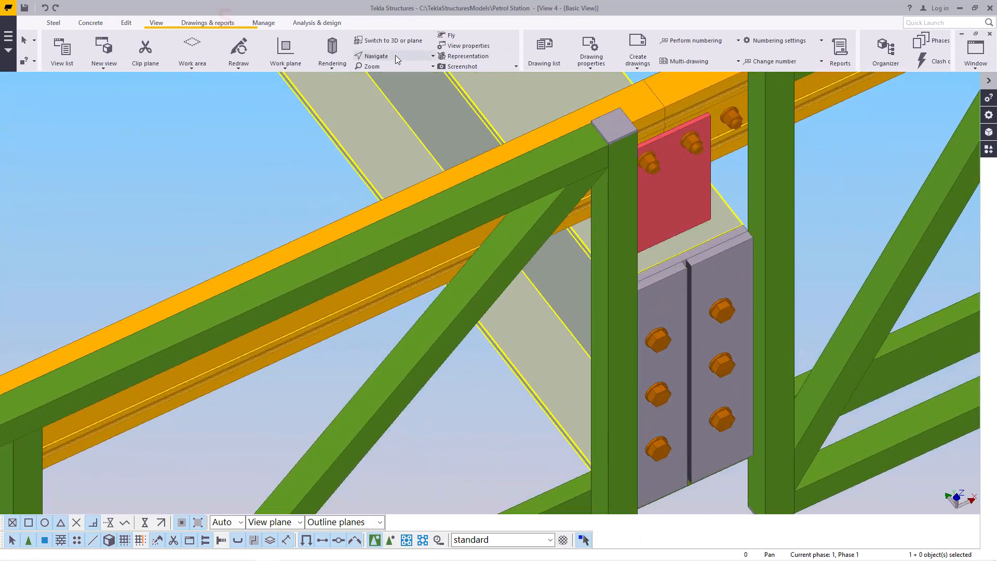
pyautogui.click(396, 60)
pyautogui.click(399, 72)
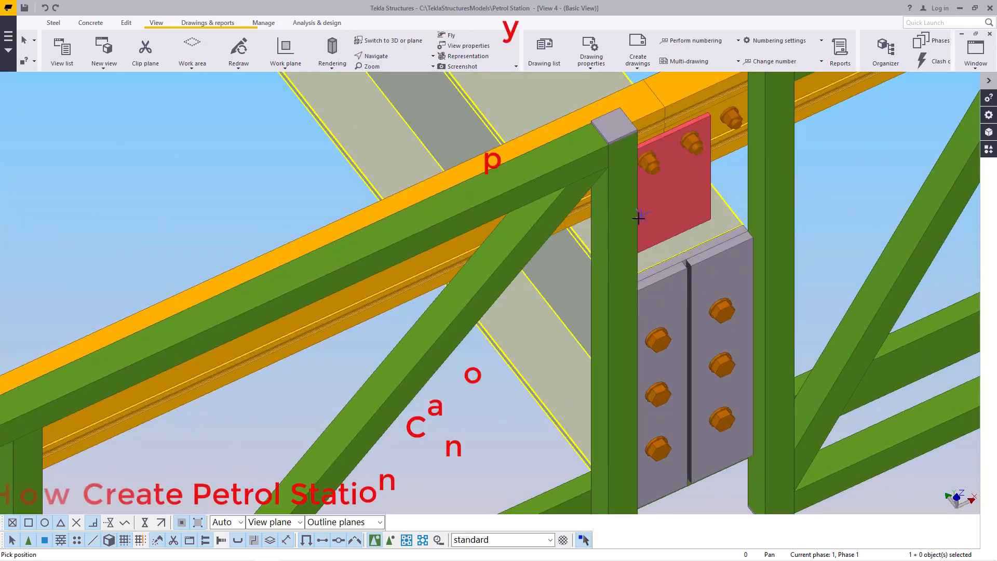
pyautogui.moveTo(631, 228); pyautogui.dragTo(581, 265)
pyautogui.scroll(-1, 581, 265)
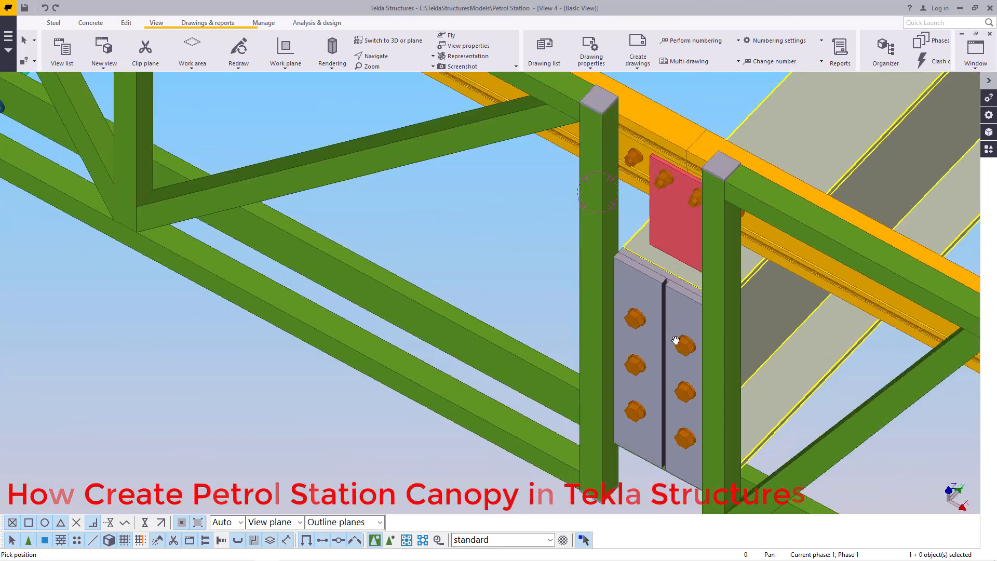
pyautogui.scroll(3, 674, 341)
pyautogui.click(398, 57)
pyautogui.click(397, 70)
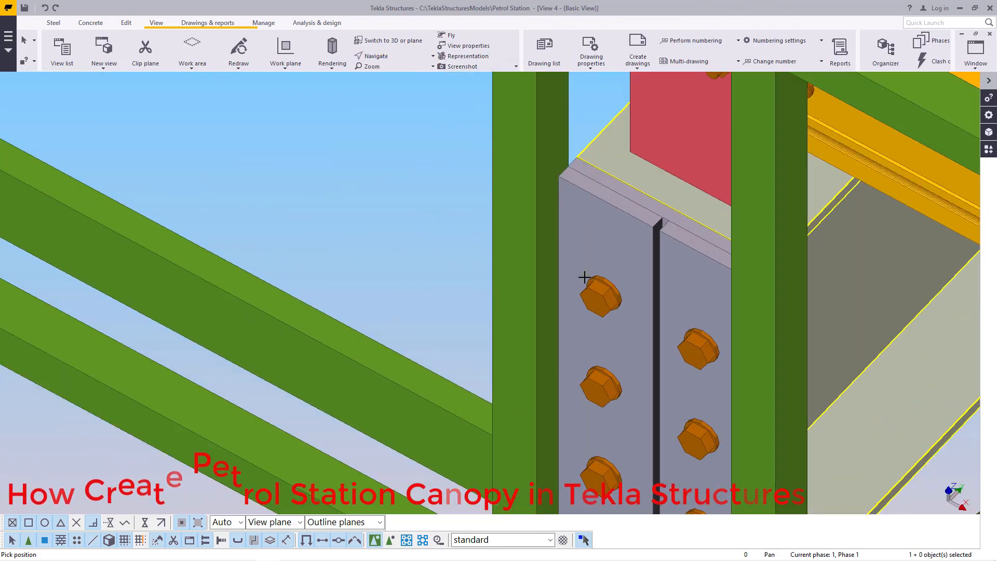
pyautogui.moveTo(585, 277); pyautogui.dragTo(506, 231)
pyautogui.scroll(3, 506, 230)
pyautogui.rightClick(629, 213)
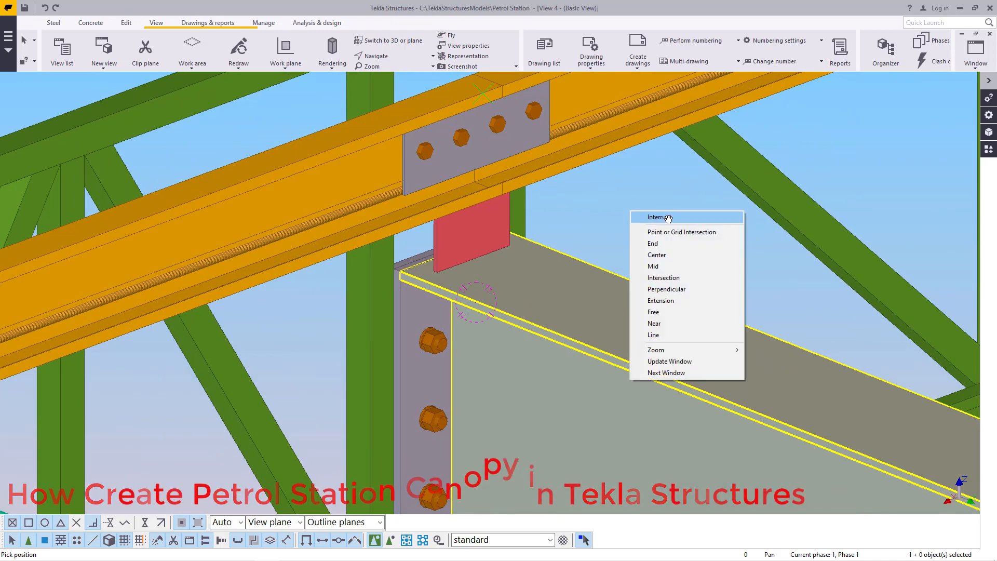
pyautogui.click(668, 218)
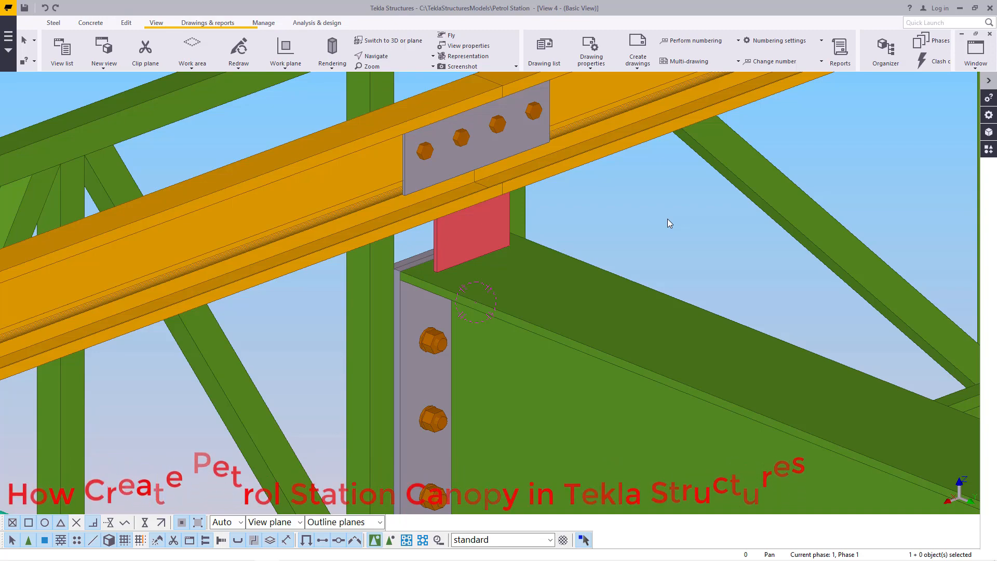
# Examine the four-bolt purlin splice plates, red cleats and purple braces along the rafter.
pyautogui.scroll(-8, 352, 213)
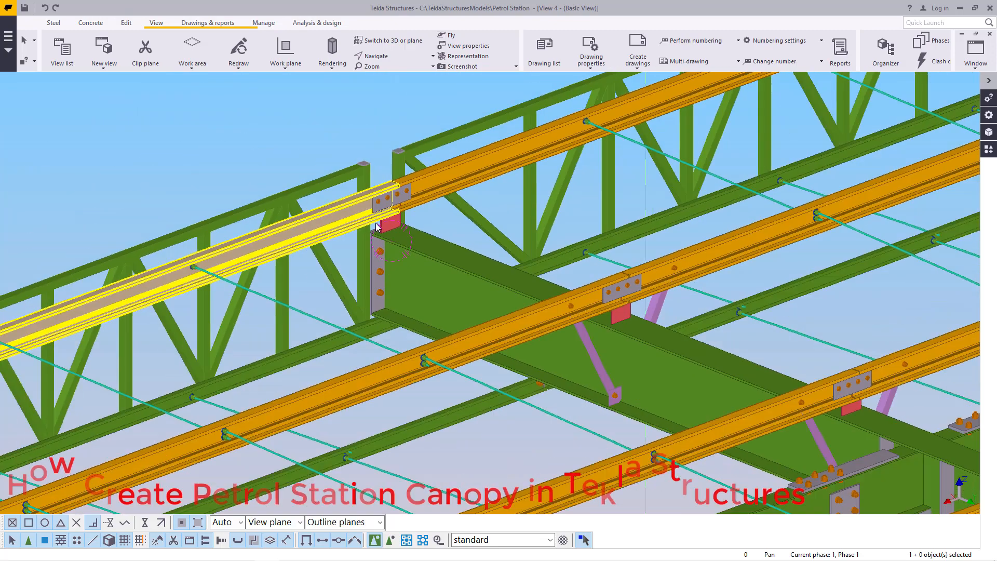
pyautogui.scroll(6, 640, 320)
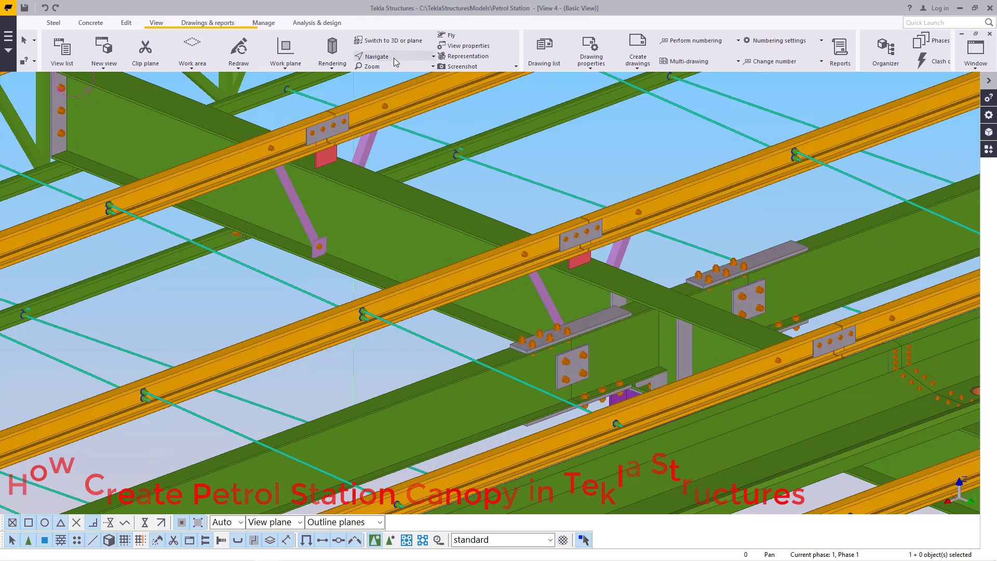
pyautogui.scroll(-3, 674, 311)
pyautogui.keyDown('ctrl'); pyautogui.moveTo(657, 310); pyautogui.dragTo(657, 319, button='middle'); pyautogui.keyUp('ctrl')
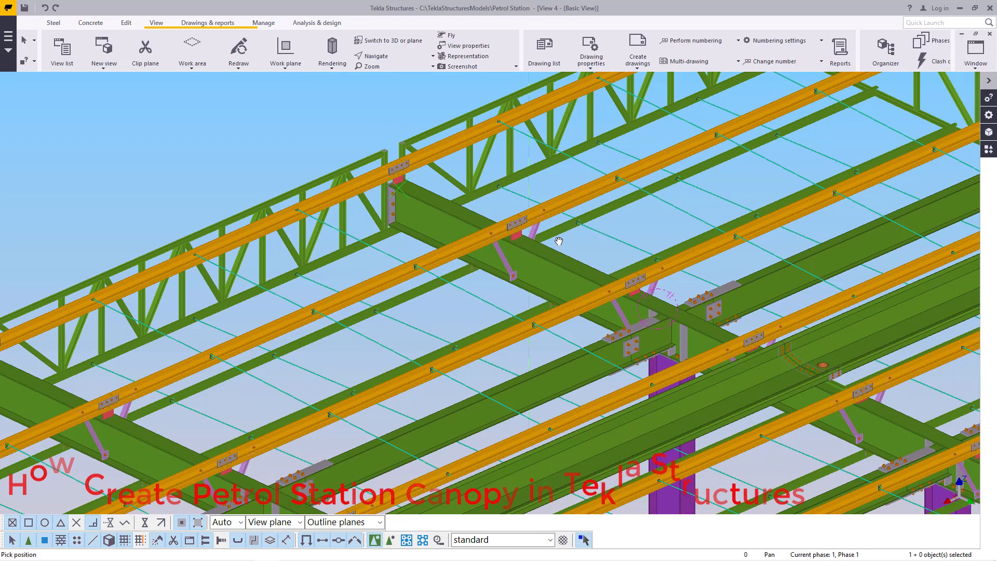
pyautogui.scroll(5, 410, 166)
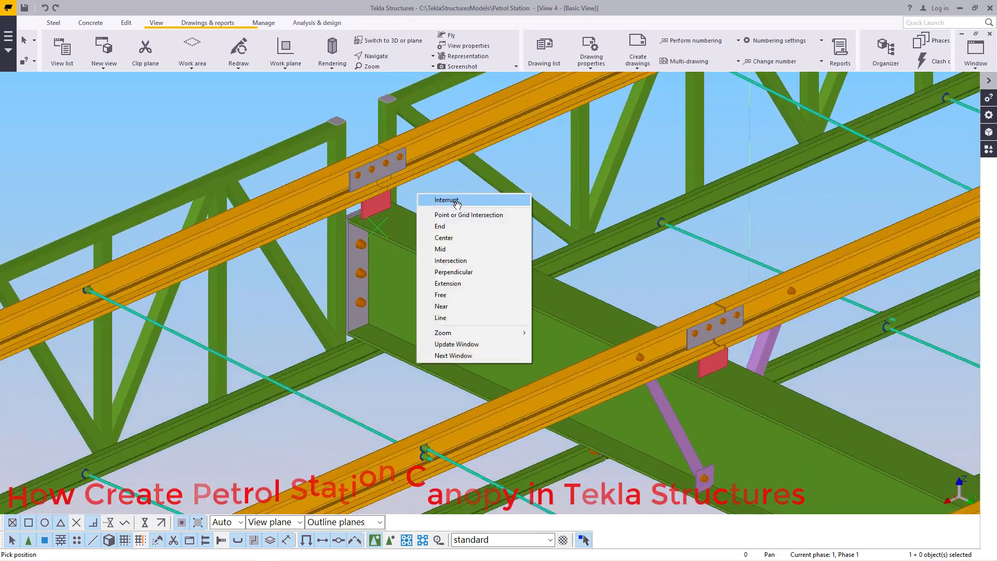
pyautogui.rightClick(418, 195)
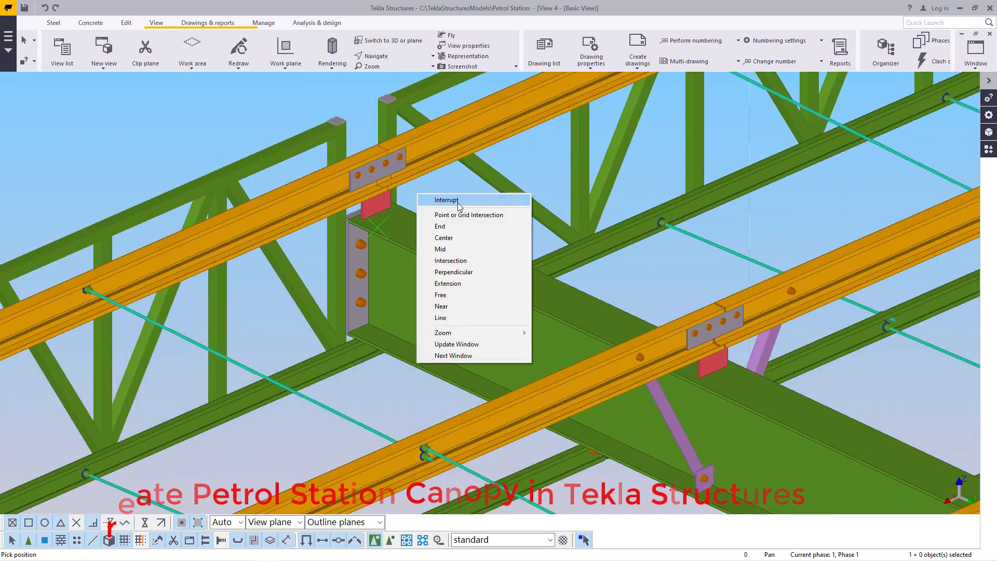
pyautogui.click(452, 200)
pyautogui.scroll(2, 377, 202)
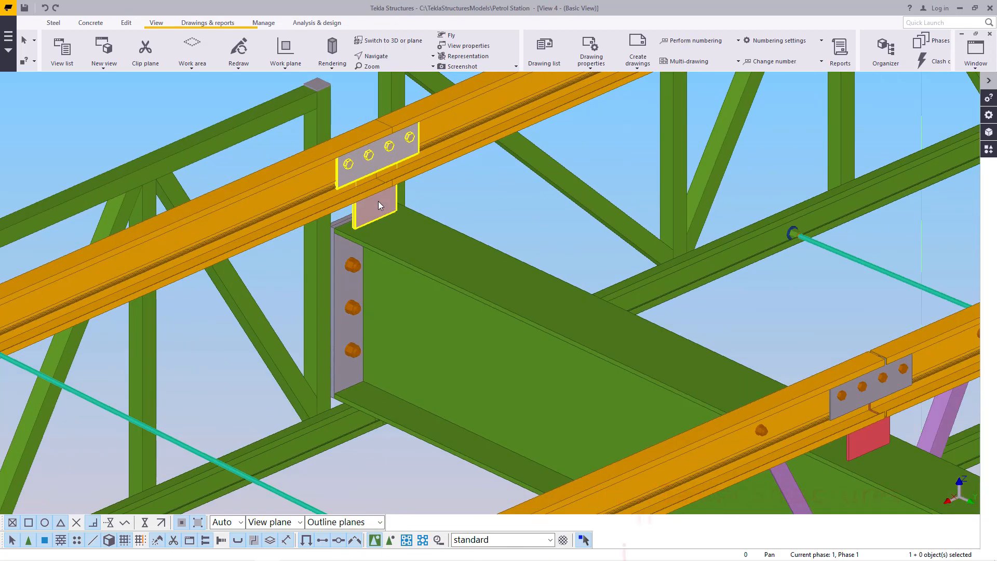
pyautogui.scroll(-5, 378, 201)
pyautogui.scroll(5, 620, 331)
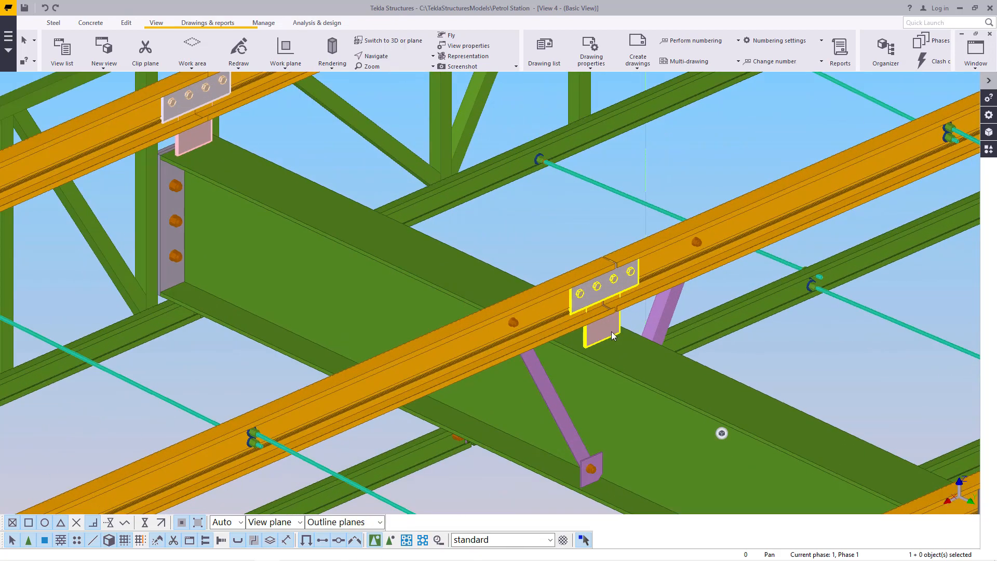
pyautogui.scroll(-3, 609, 336)
pyautogui.scroll(2, 266, 136)
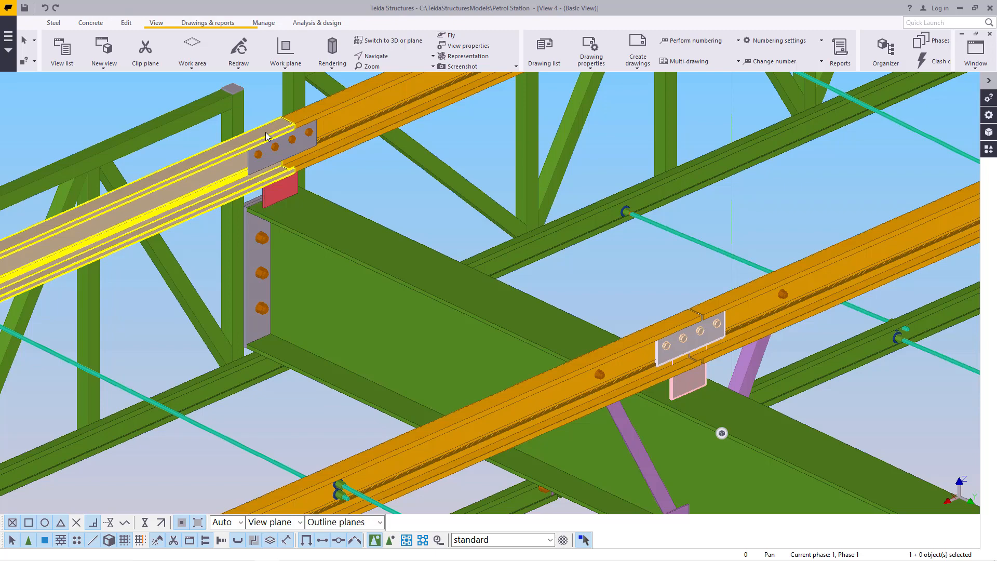
# Examine the gutter's bolted splice and round outlet hole over the rafter.
pyautogui.scroll(-5, 267, 137)
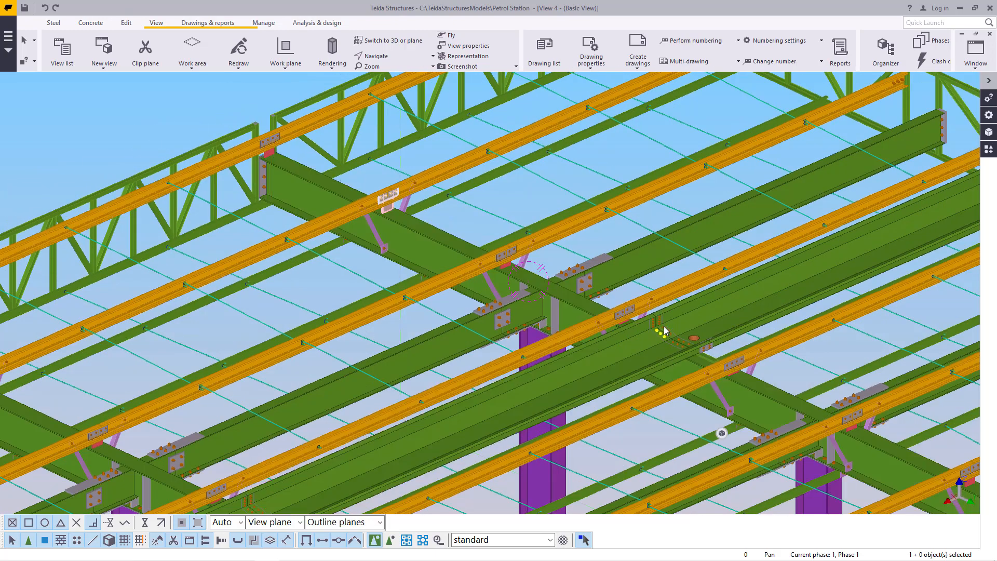
pyautogui.scroll(2, 662, 325)
pyautogui.scroll(5, 662, 320)
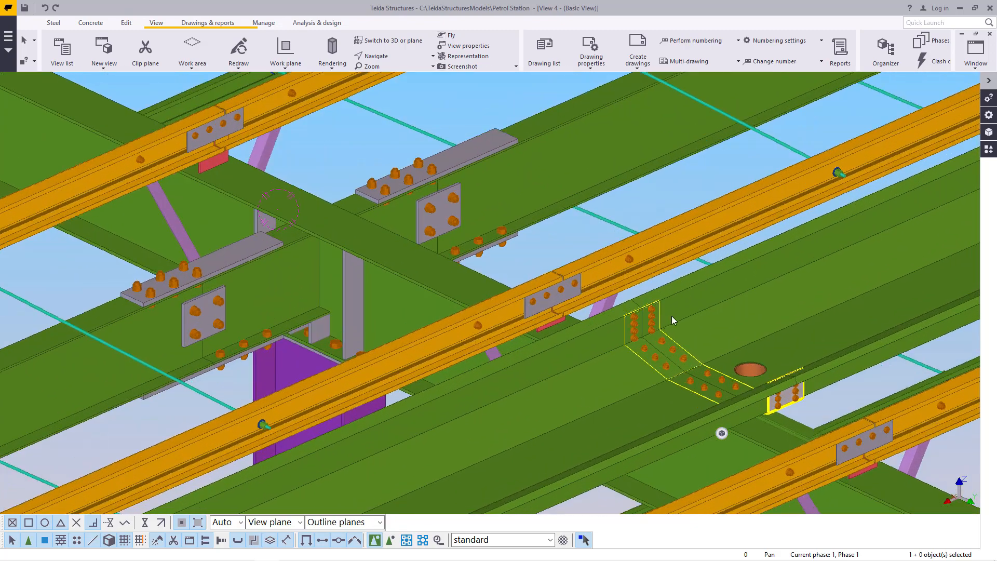
pyautogui.scroll(-5, 737, 312)
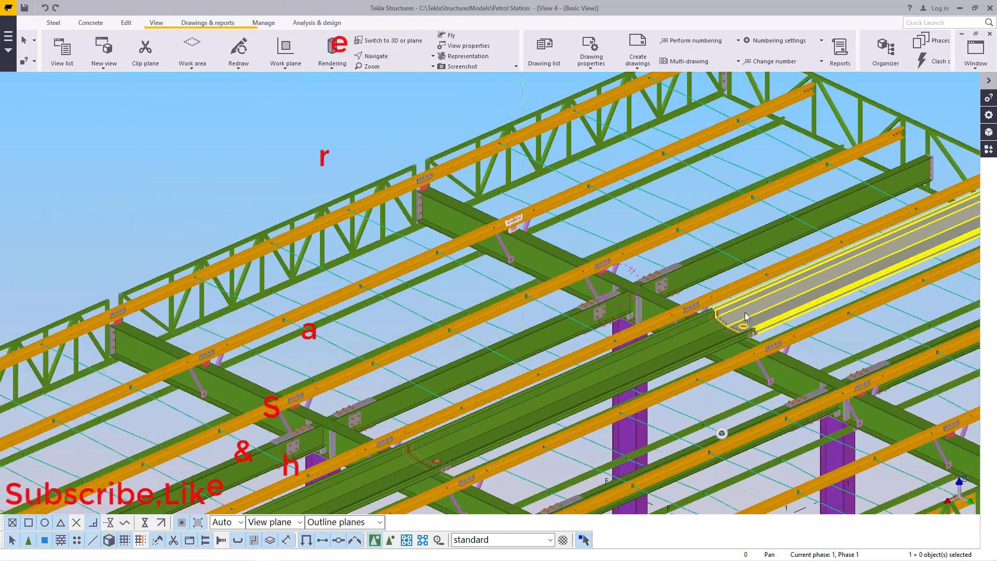
pyautogui.scroll(5, 732, 318)
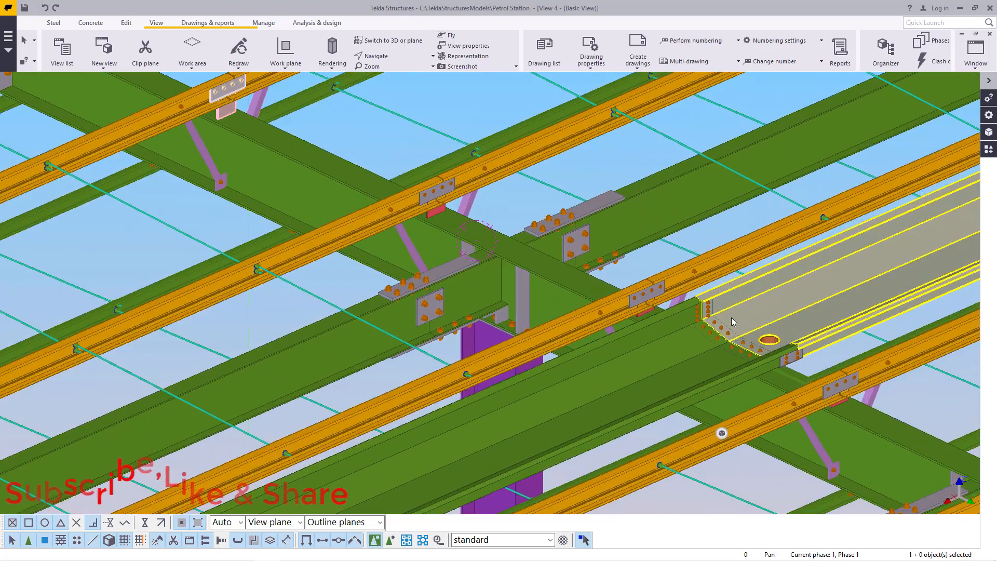
pyautogui.scroll(8, 775, 344)
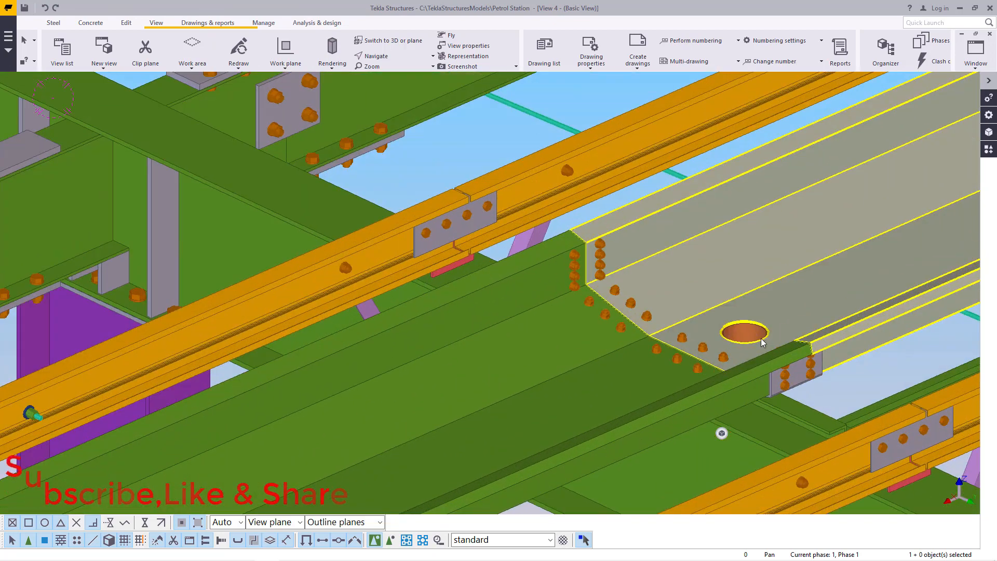
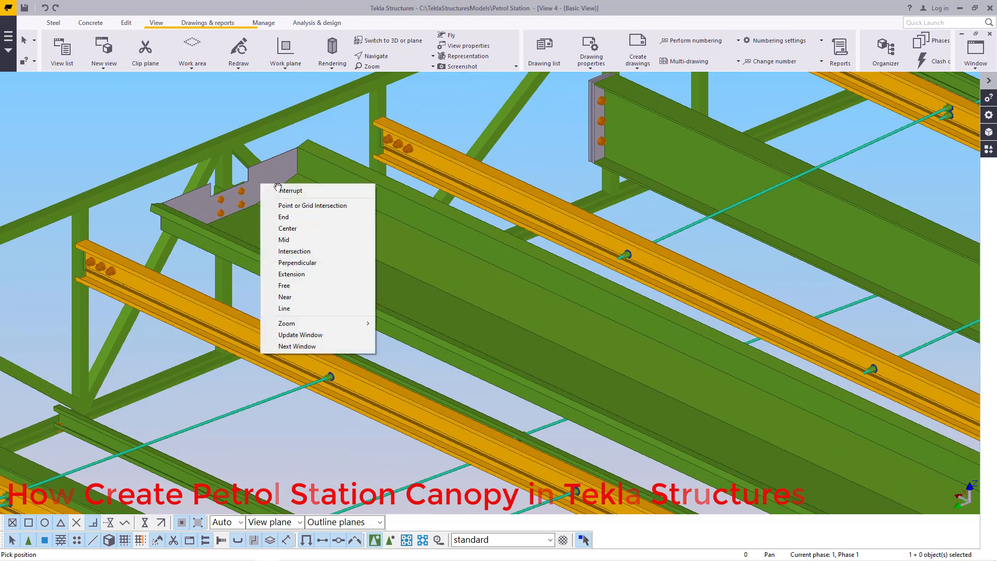
# Examine from below the bolted joints between the lower green purlins and the edge truss's bottom chord.
pyautogui.click(379, 53)
pyautogui.click(392, 71)
pyautogui.moveTo(314, 206); pyautogui.dragTo(276, 269)
pyautogui.scroll(10, 232, 282)
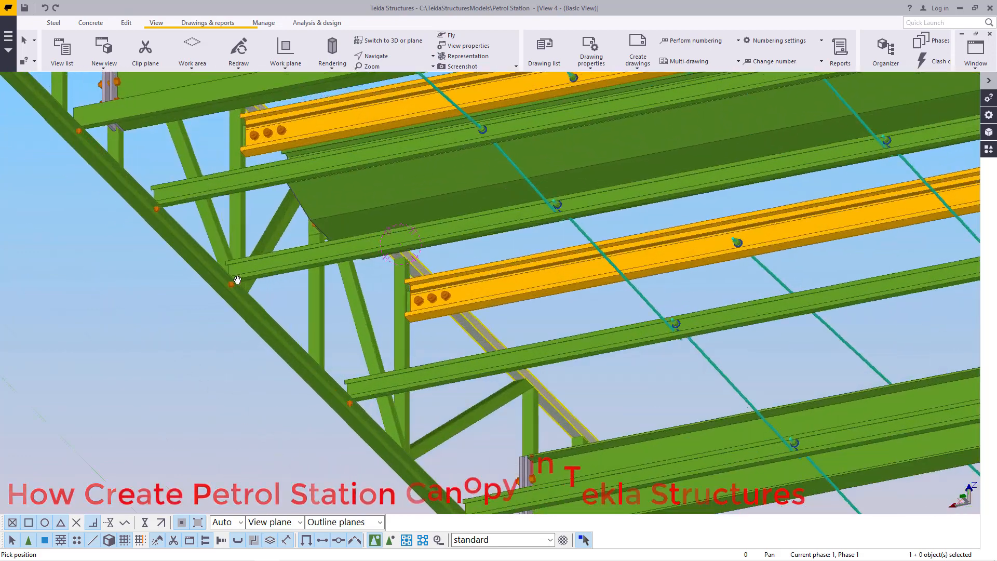
pyautogui.scroll(-5, 233, 282)
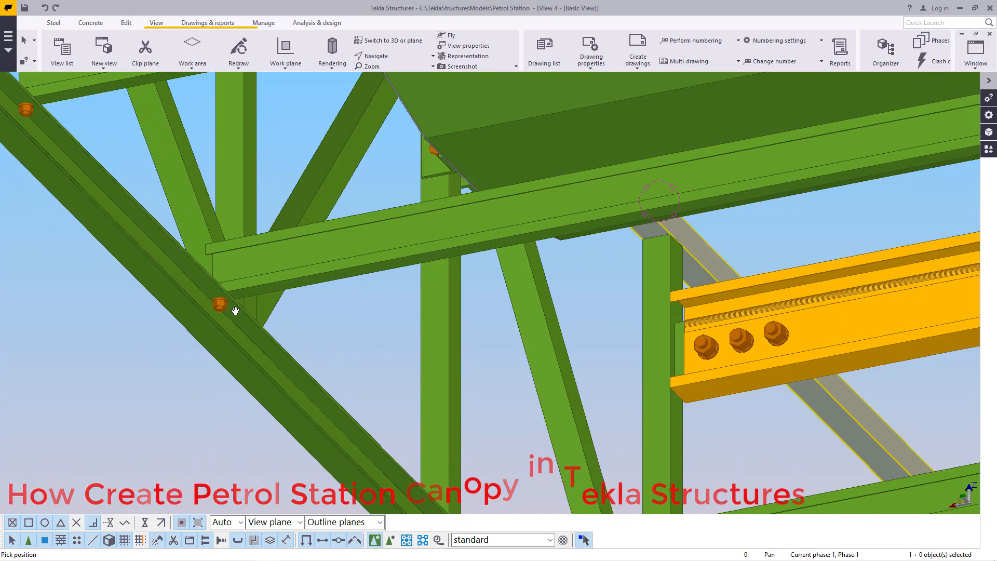
pyautogui.scroll(-7, 235, 310)
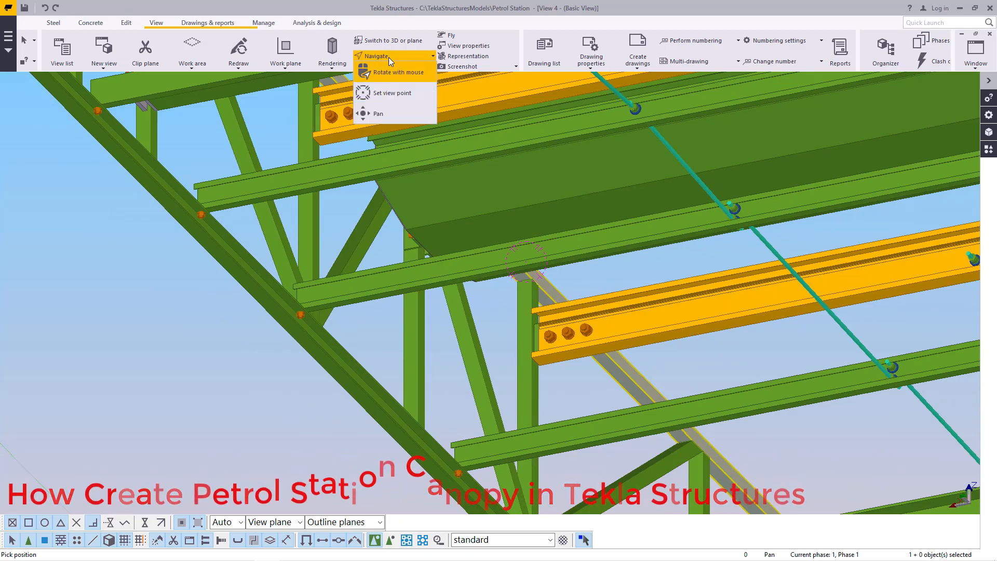
# Examine from above the bolt fixing the lower green purlin's end to the truss's bottom chord.
pyautogui.keyDown('ctrl'); pyautogui.moveTo(439, 296); pyautogui.dragTo(425, 426, button='middle'); pyautogui.keyUp('ctrl')
pyautogui.scroll(10, 314, 227)
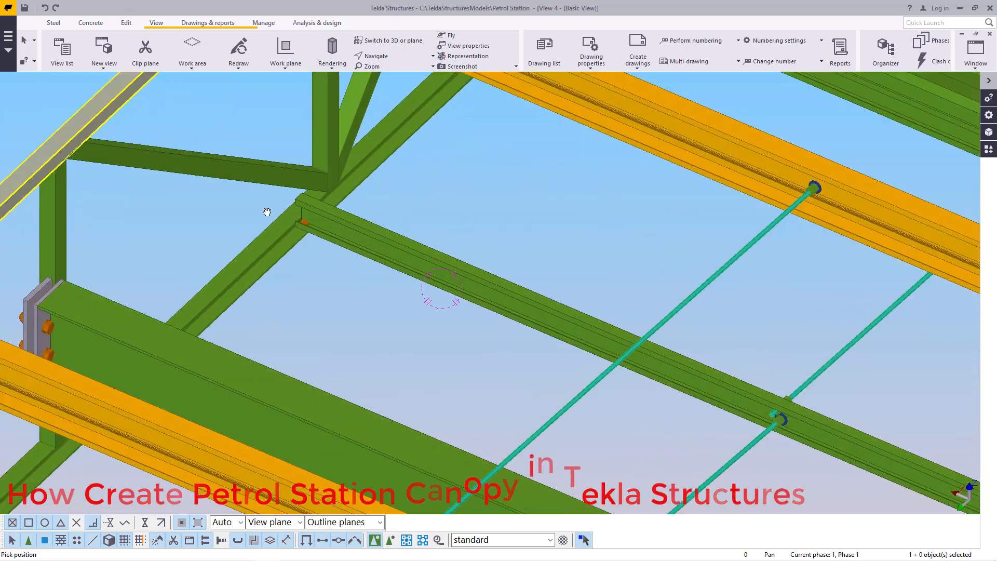
pyautogui.scroll(1, 361, 247)
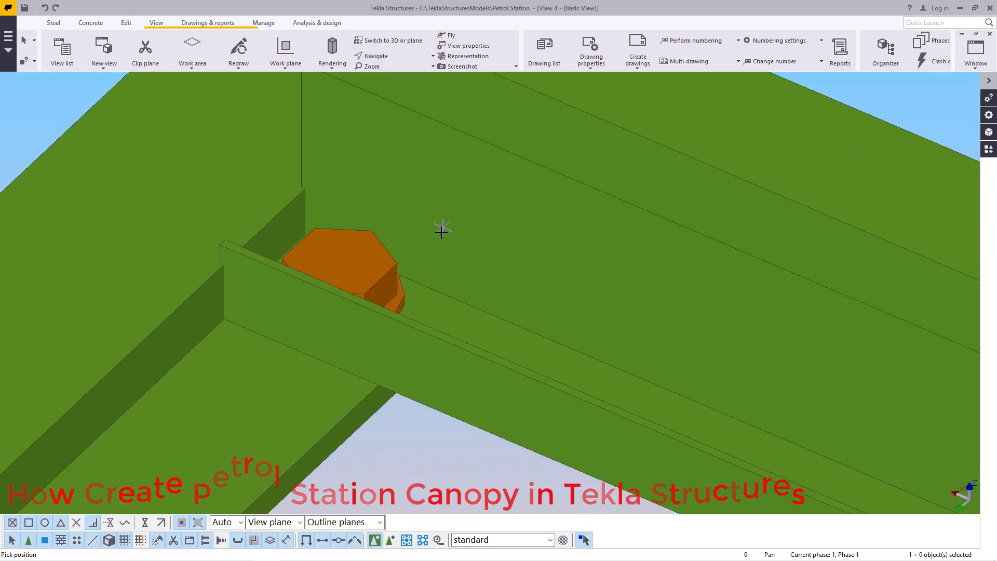
pyautogui.scroll(-4, 444, 223)
pyautogui.click(400, 282)
pyautogui.moveTo(412, 267)
pyautogui.keyDown('ctrl'); pyautogui.mouseDown(button='middle')
pyautogui.moveTo(403, 219)
pyautogui.moveTo(418, 144)
pyautogui.moveTo(463, 141)
pyautogui.moveTo(454, 156)
pyautogui.moveTo(472, 158)
pyautogui.moveTo(436, 181)
pyautogui.moveTo(415, 249)
pyautogui.mouseUp(button='middle'); pyautogui.keyUp('ctrl')
pyautogui.scroll(-2, 414, 249)
pyautogui.scroll(-5, 576, 211)
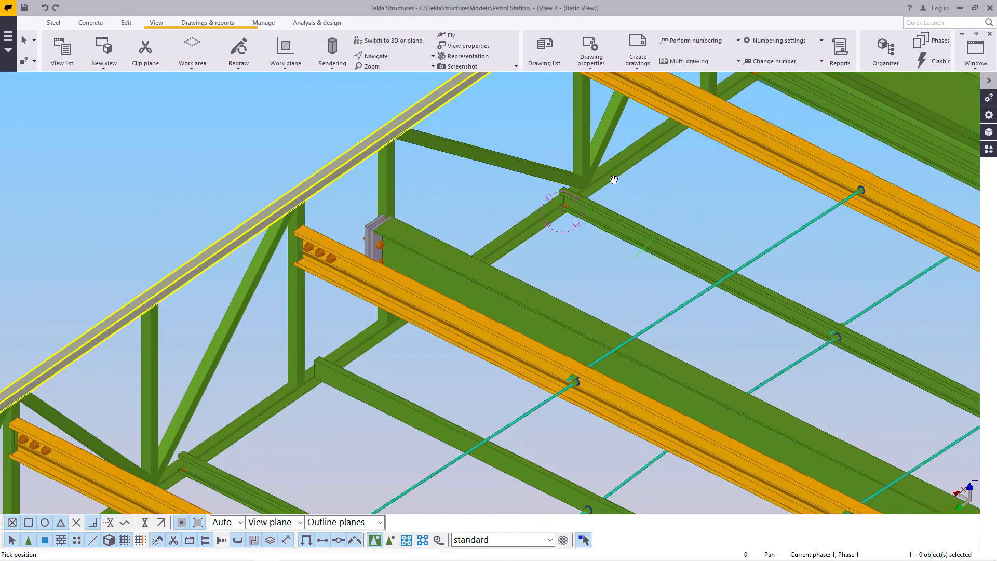
# Examine the edge truss and adjoining purlins from inside and outside the canopy.
pyautogui.scroll(-5, 540, 251)
pyautogui.scroll(5, 261, 398)
pyautogui.scroll(2, 506, 292)
pyautogui.scroll(-2, 439, 327)
pyautogui.scroll(5, 517, 232)
pyautogui.scroll(3, 513, 250)
pyautogui.rightClick(530, 260)
pyautogui.click(378, 60)
pyautogui.click(385, 73)
pyautogui.keyDown('ctrl'); pyautogui.moveTo(528, 272); pyautogui.dragTo(510, 154, button='middle'); pyautogui.keyUp('ctrl')
pyautogui.scroll(2, 548, 301)
pyautogui.keyDown('ctrl'); pyautogui.moveTo(548, 301); pyautogui.dragTo(407, 178, button='middle'); pyautogui.keyUp('ctrl')
pyautogui.scroll(-5, 429, 238)
pyautogui.scroll(3, 294, 257)
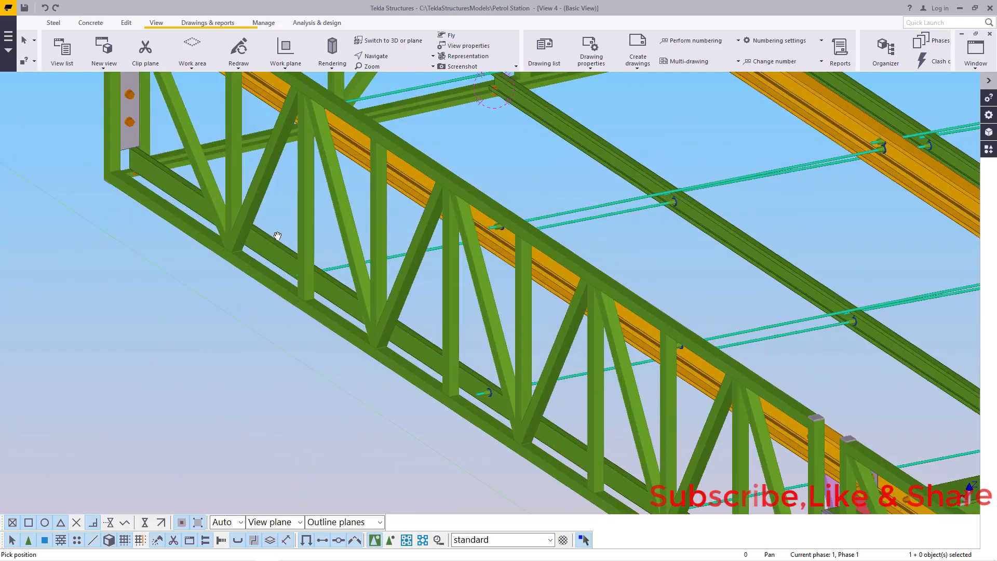
# Examine the canopy's corners from outside, including the bolted plates and cap plates on the trusses' end verticals.
pyautogui.scroll(-5, 294, 257)
pyautogui.scroll(6, 694, 381)
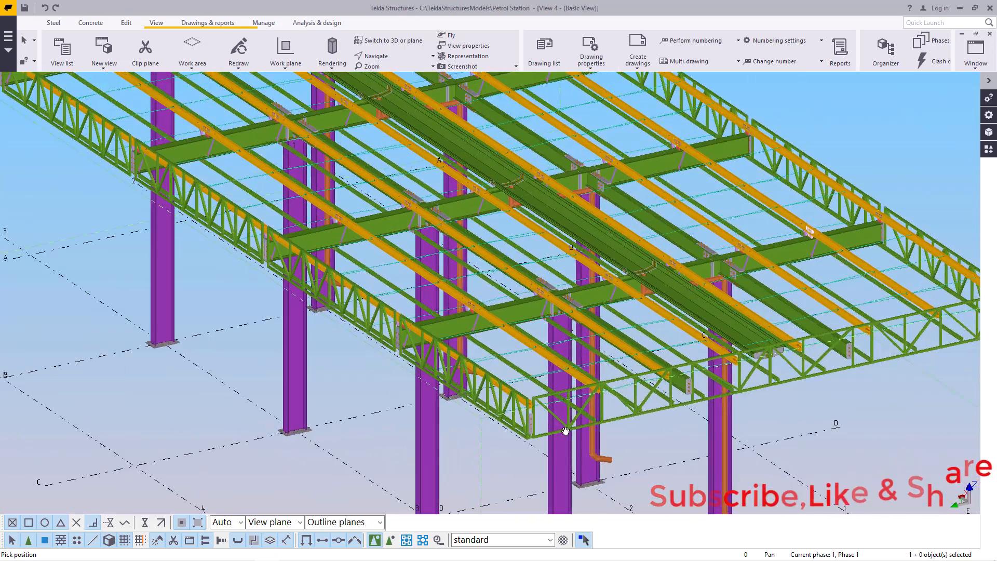
pyautogui.scroll(2, 516, 448)
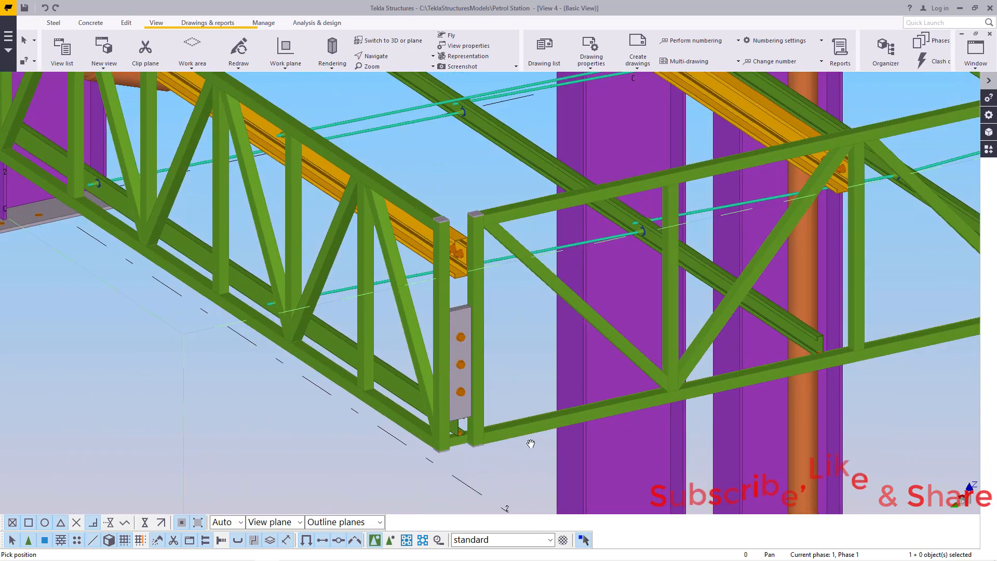
pyautogui.click(391, 56)
pyautogui.click(390, 88)
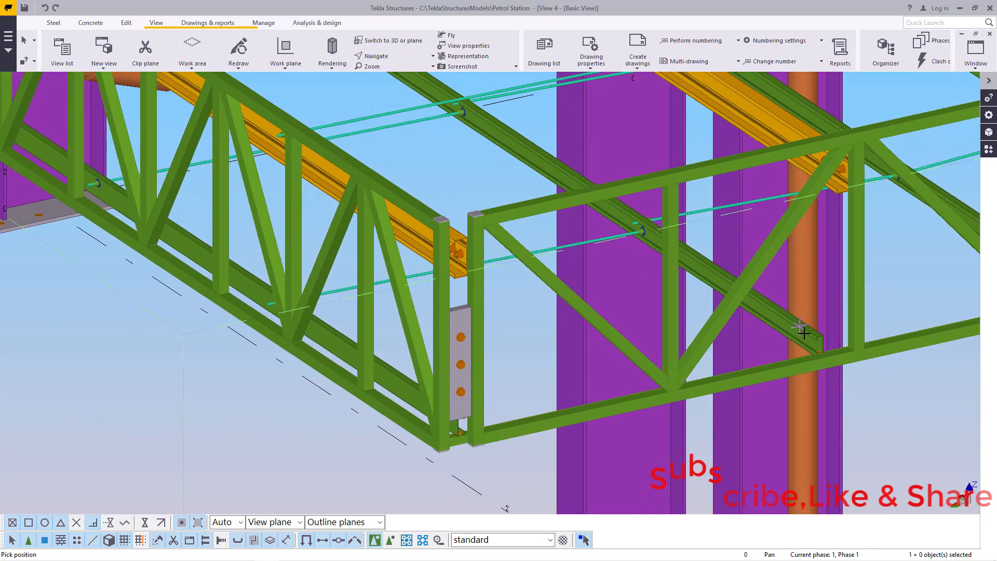
pyautogui.keyDown('ctrl'); pyautogui.moveTo(825, 347); pyautogui.dragTo(517, 331, button='middle'); pyautogui.keyUp('ctrl')
pyautogui.keyDown('ctrl'); pyautogui.moveTo(374, 266); pyautogui.dragTo(355, 380, button='middle'); pyautogui.keyUp('ctrl')
pyautogui.scroll(10, 354, 380)
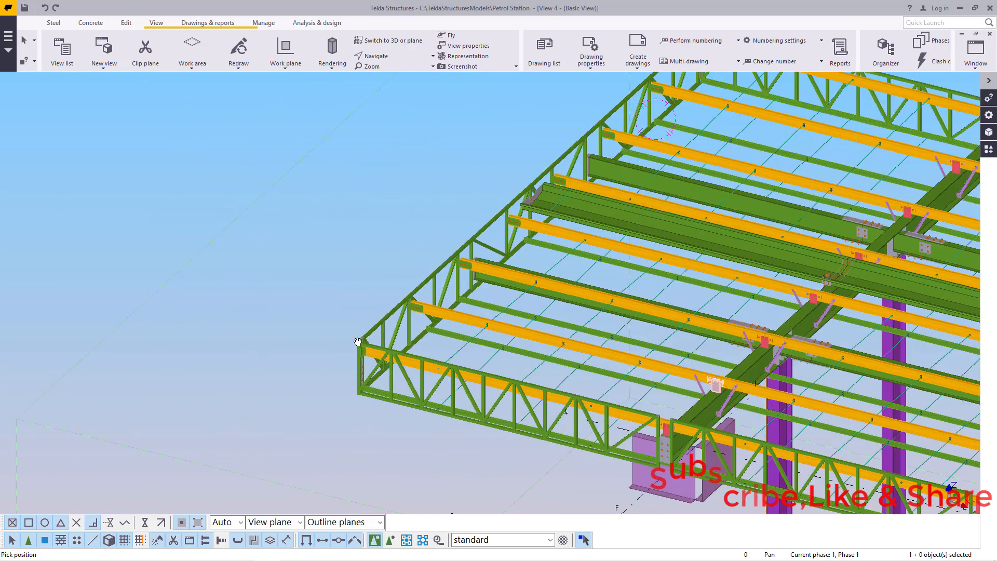
pyautogui.scroll(3, 358, 343)
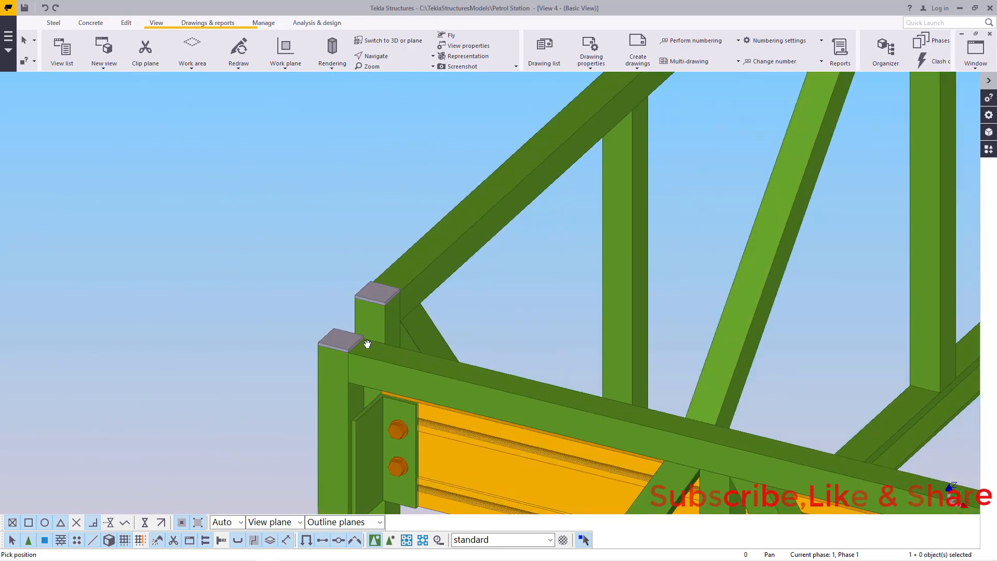
# Examine the canopy's end truss and its two capped corners from outside, ending the view rotation.
pyautogui.click(381, 58)
pyautogui.click(392, 70)
pyautogui.click(383, 289)
pyautogui.keyDown('ctrl'); pyautogui.moveTo(384, 290); pyautogui.dragTo(529, 311, button='middle'); pyautogui.keyUp('ctrl')
pyautogui.scroll(-10, 530, 310)
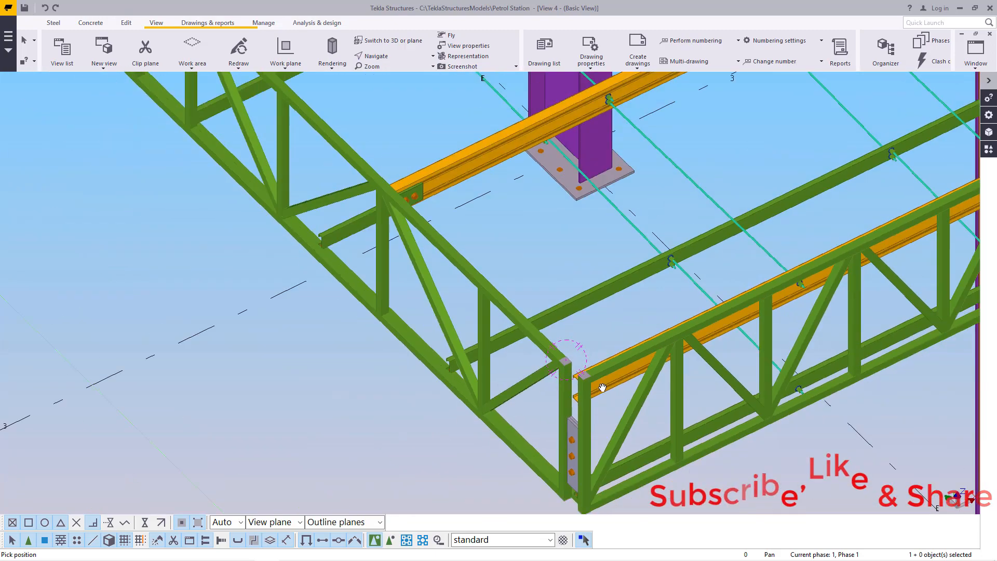
pyautogui.scroll(2, 415, 180)
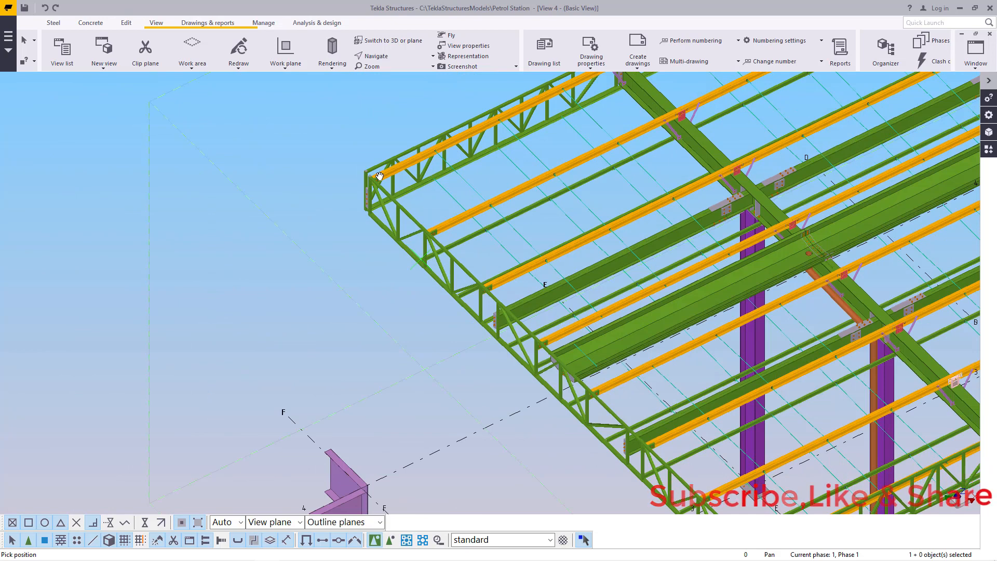
pyautogui.scroll(3, 385, 188)
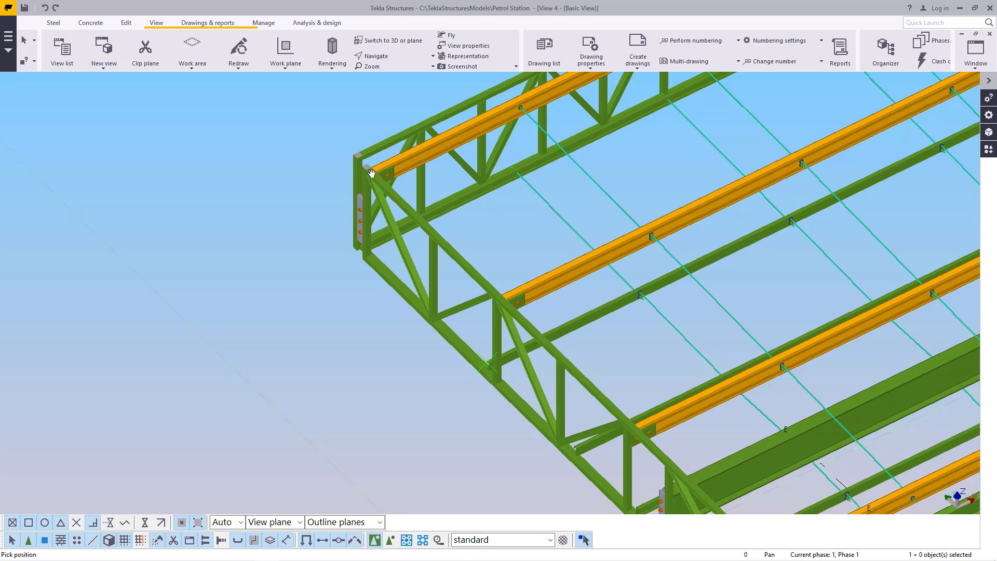
pyautogui.scroll(2, 360, 158)
pyautogui.rightClick(219, 186)
pyautogui.click(254, 192)
pyautogui.scroll(-2, 324, 188)
pyautogui.rightClick(264, 165)
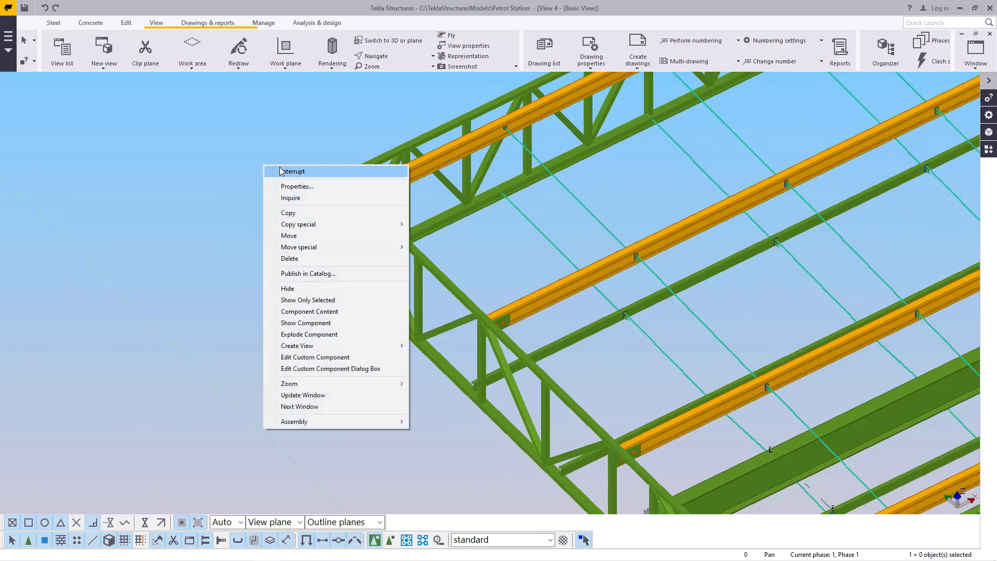
pyautogui.click(279, 170)
pyautogui.click(351, 197)
pyautogui.scroll(-2, 350, 197)
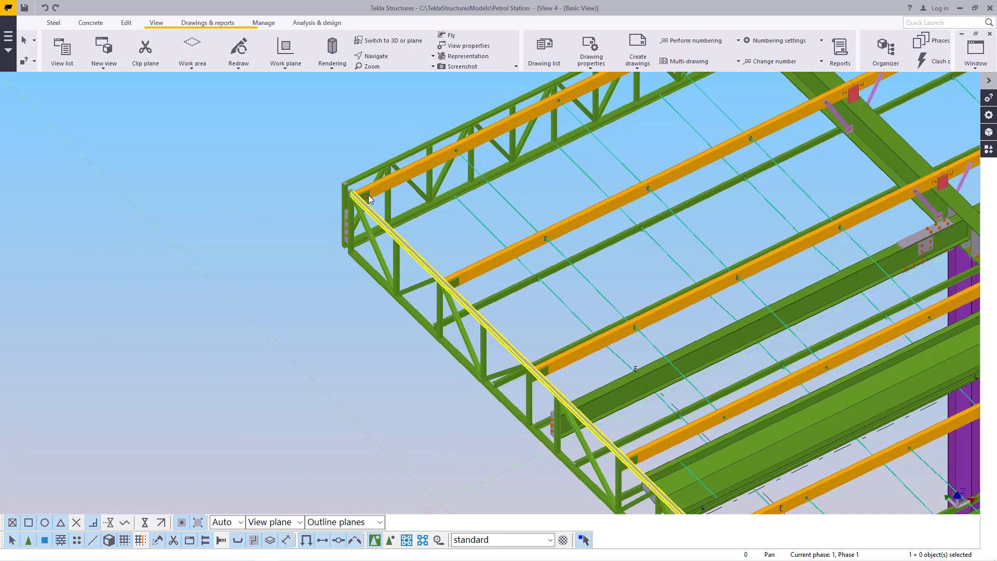
# Apply the purple sample channel's properties, with profile CC856-2-2-120, material 43A and class 12, as the current beam settings.
pyautogui.scroll(-2, 367, 199)
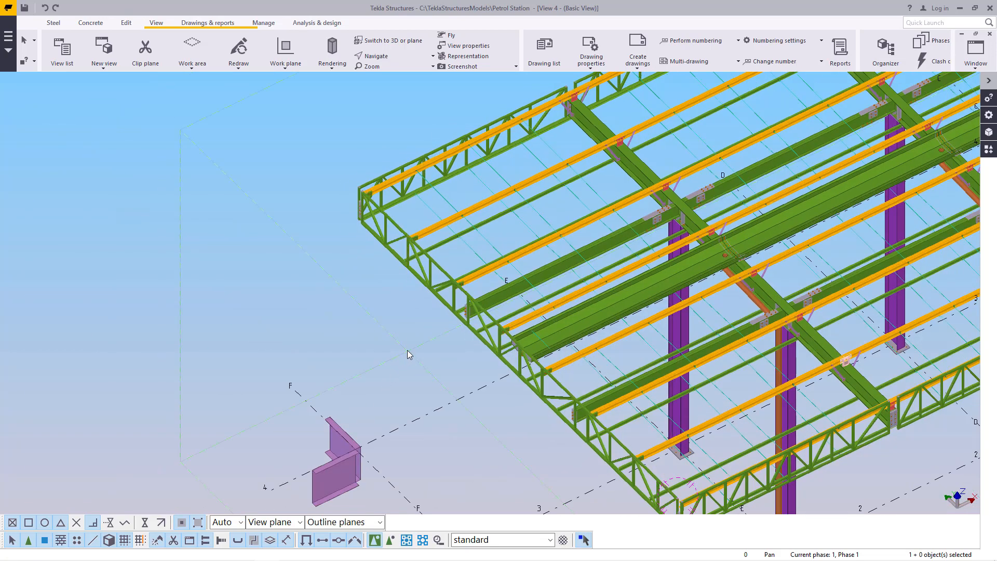
pyautogui.scroll(6, 340, 419)
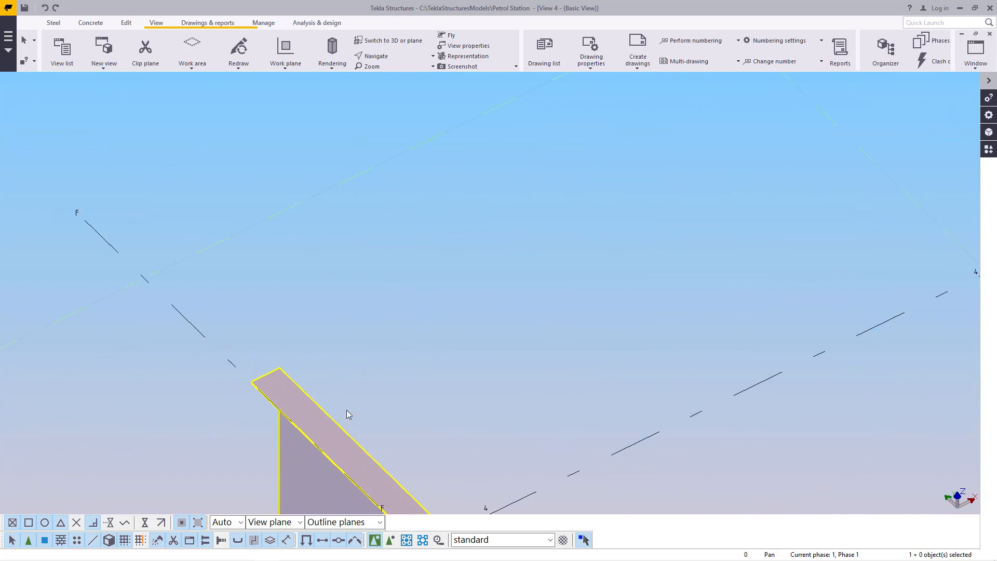
pyautogui.doubleClick(340, 416)
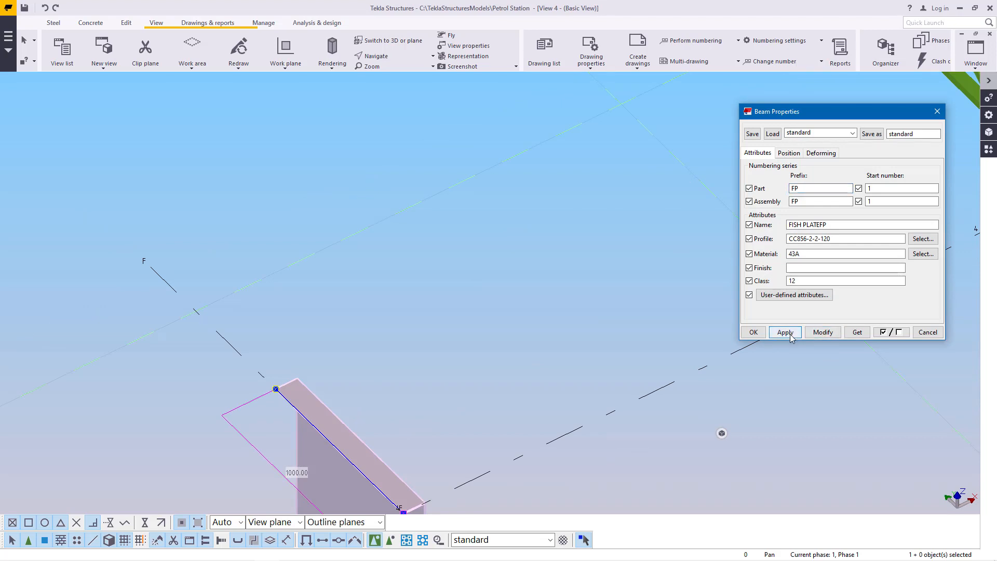
pyautogui.click(753, 333)
pyautogui.scroll(-5, 395, 416)
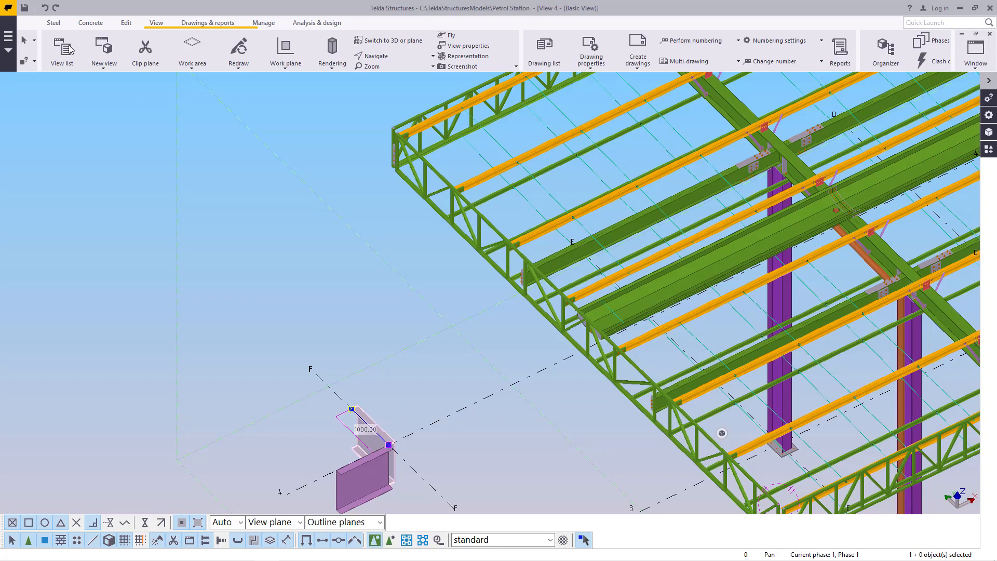
# Model a CC856-2-2-120 beam along the canopy's end truss, between the cap plates' outer corners at its two ends.
pyautogui.click(54, 24)
pyautogui.scroll(8, 399, 122)
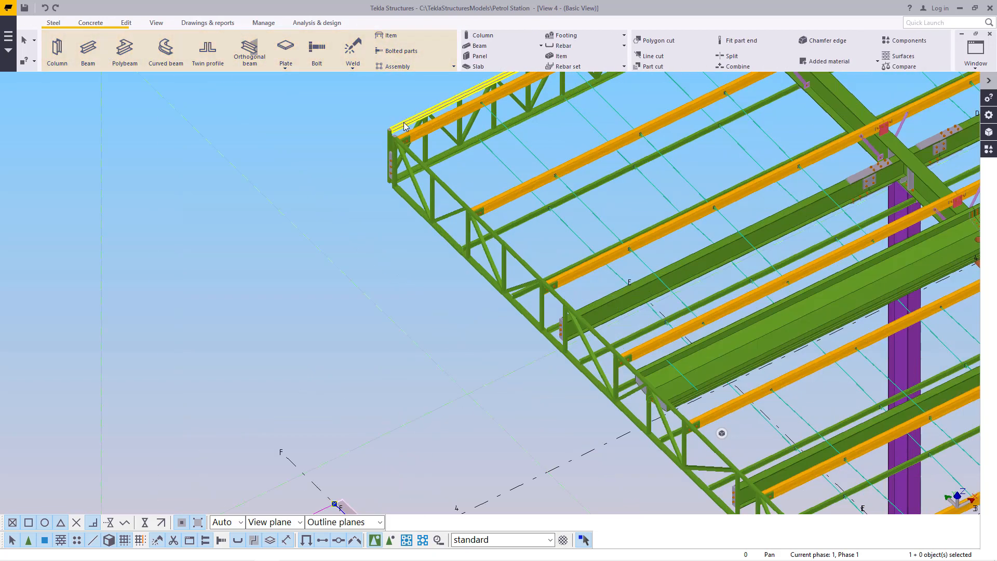
pyautogui.scroll(10, 422, 142)
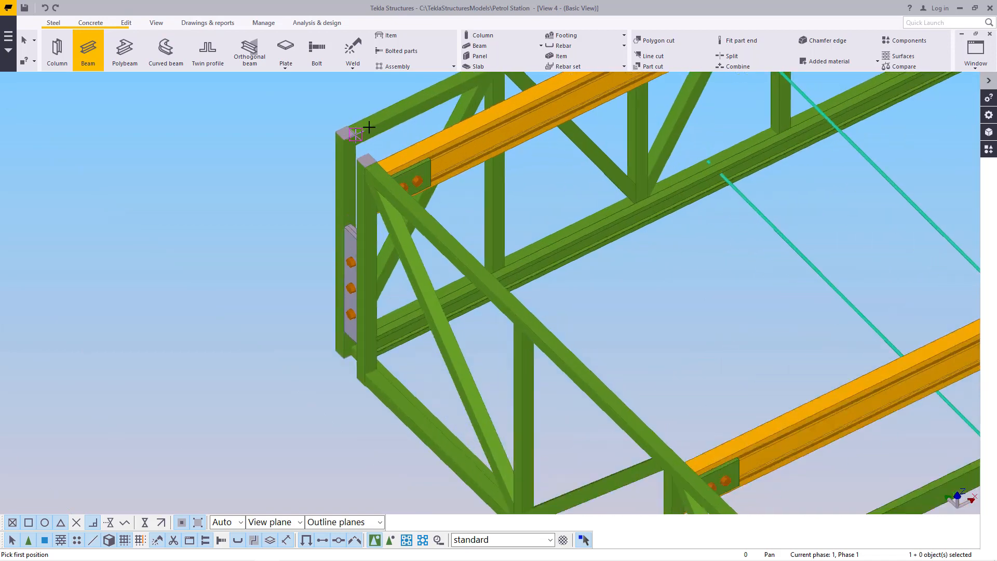
pyautogui.scroll(3, 362, 193)
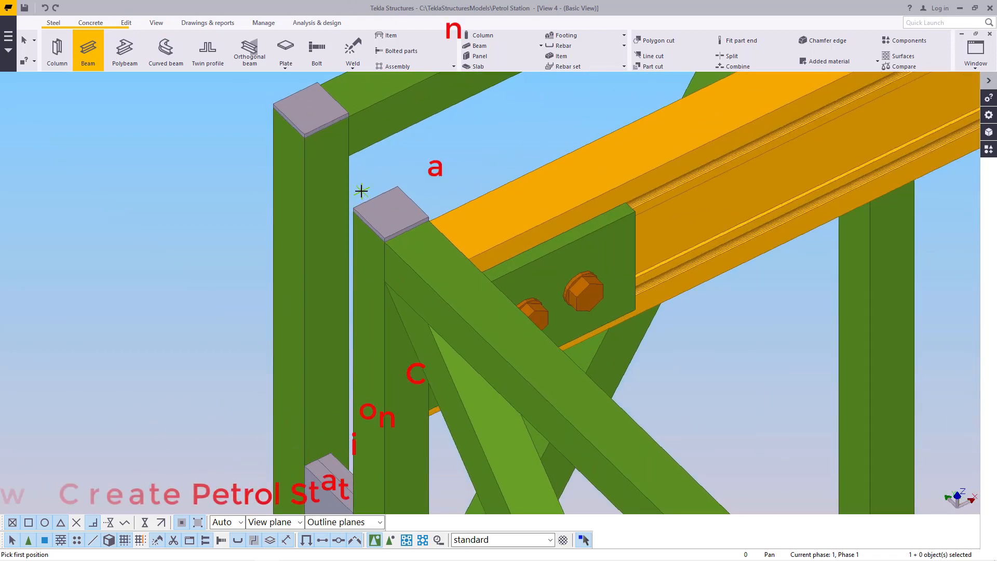
pyautogui.scroll(2, 267, 94)
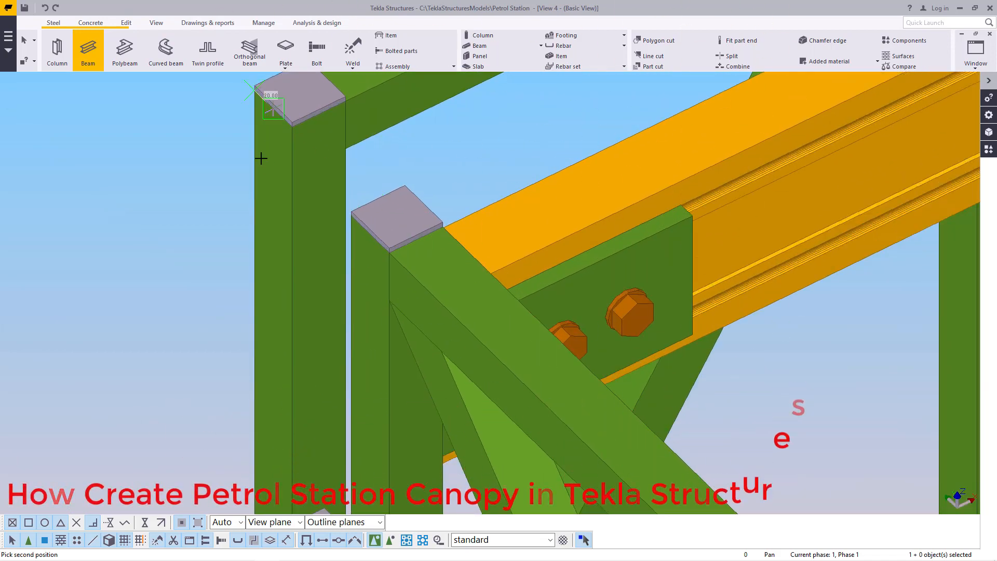
pyautogui.scroll(-15, 265, 165)
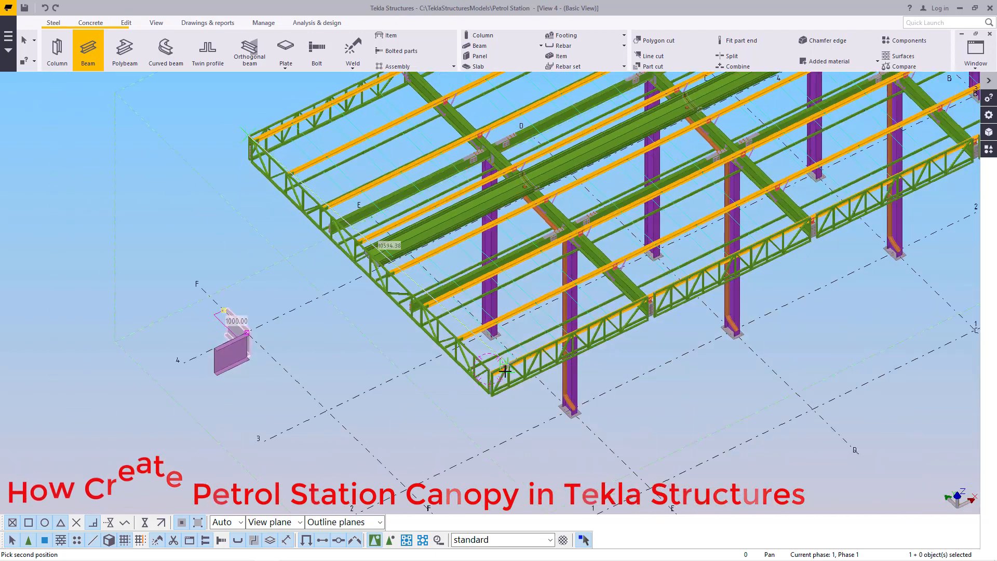
pyautogui.scroll(15, 510, 368)
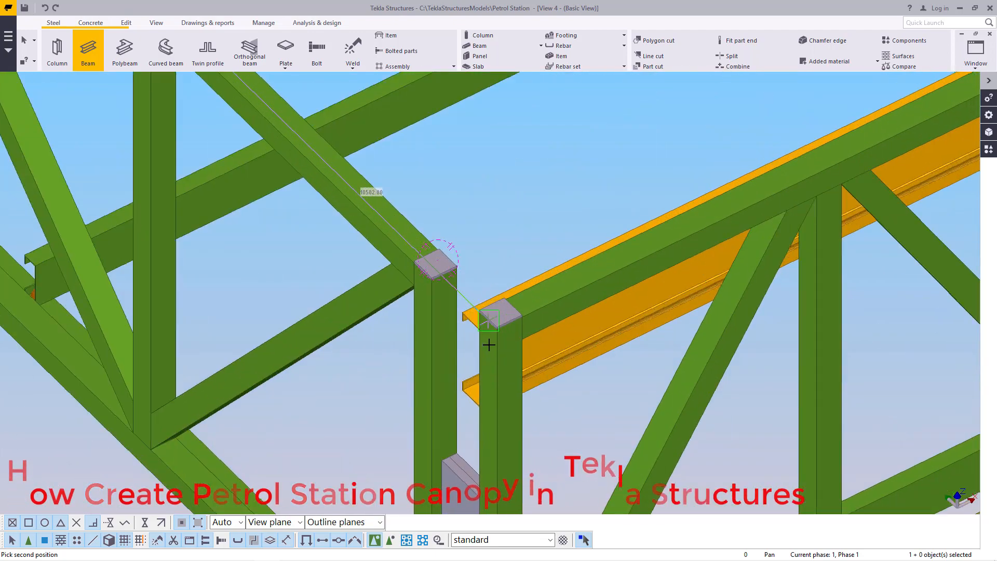
pyautogui.scroll(8, 489, 332)
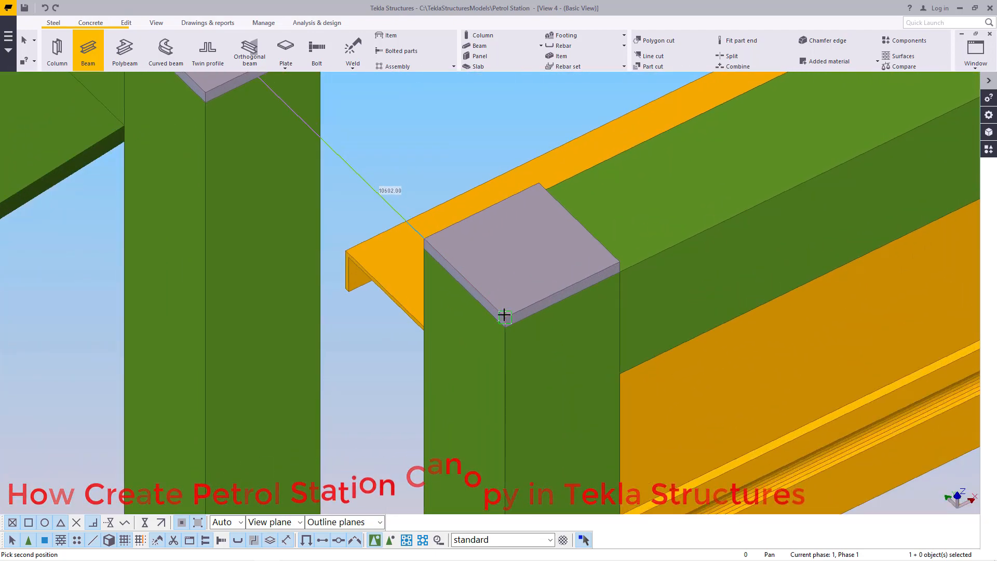
pyautogui.click(505, 315)
pyautogui.rightClick(483, 224)
pyautogui.click(503, 231)
pyautogui.scroll(-4, 451, 295)
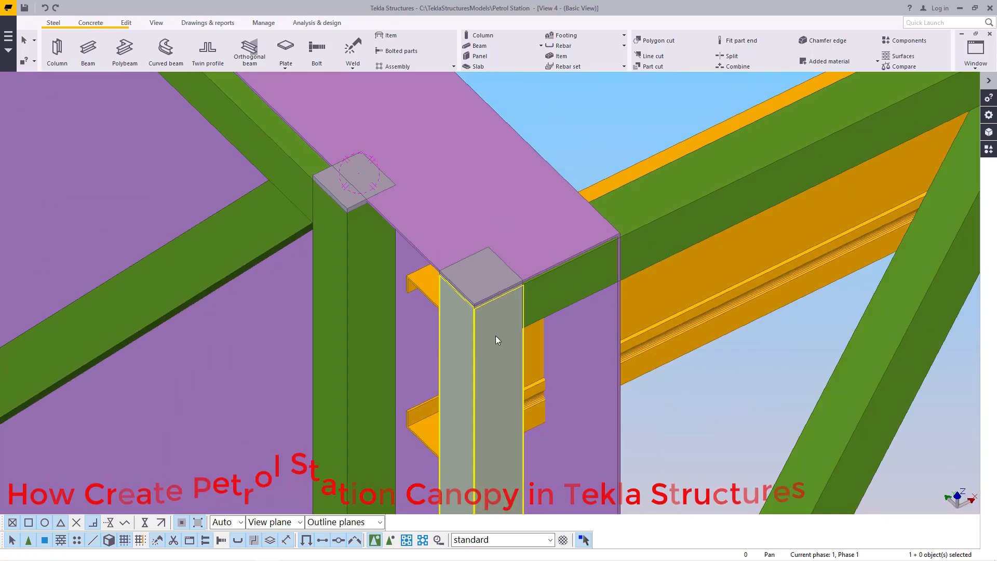
# Delete the CC856-2-2-120 beam along the canopy's end truss.
pyautogui.scroll(-3, 501, 334)
pyautogui.scroll(2, 516, 335)
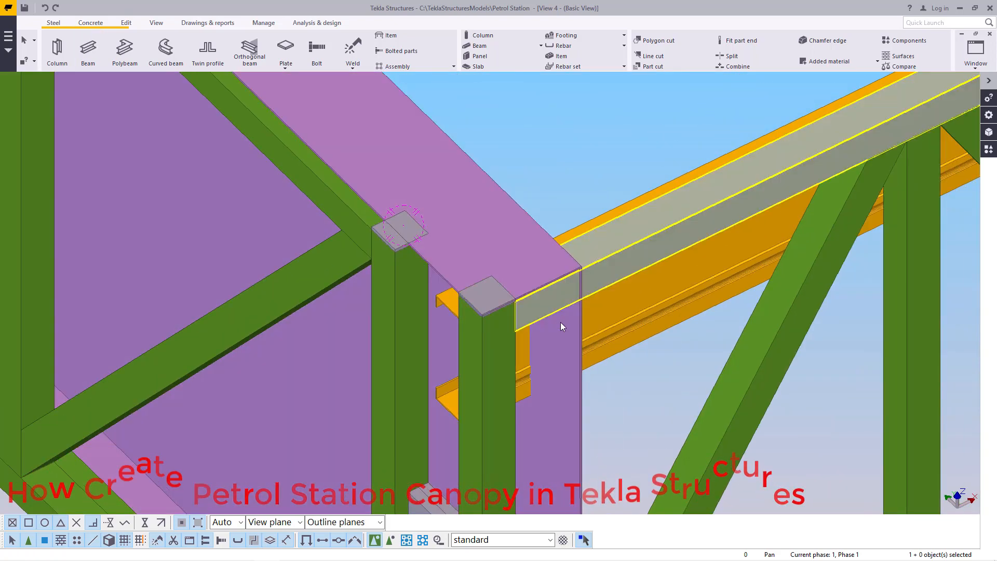
pyautogui.scroll(2, 561, 316)
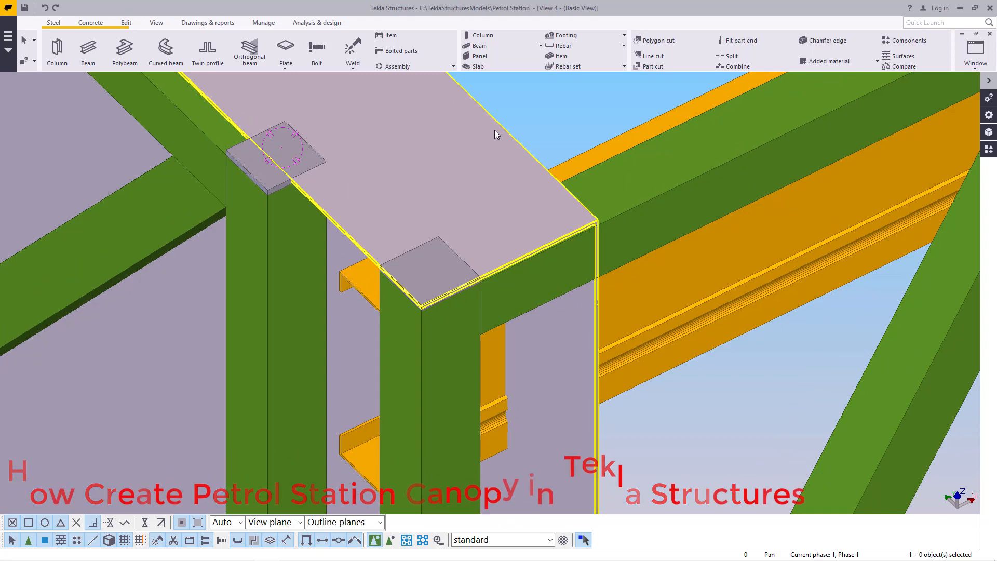
pyautogui.press('Delete')
# Model a new CC856-2-2-120 beam between the outer corners of the cap plates on the corner verticals at both ends of the end truss.
pyautogui.click(87, 49)
pyautogui.scroll(4, 416, 294)
pyautogui.scroll(2, 424, 310)
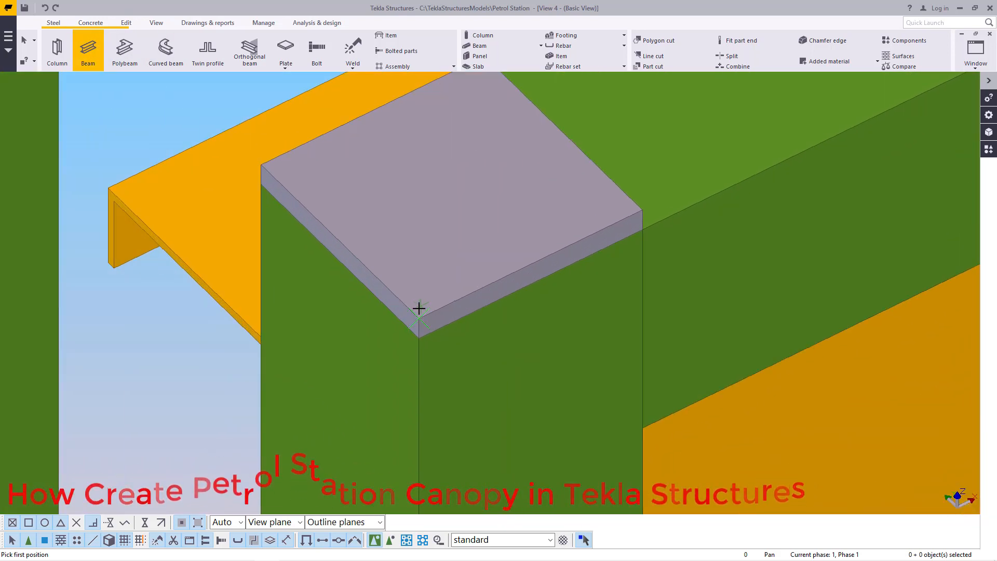
pyautogui.click(419, 318)
pyautogui.scroll(-6, 550, 381)
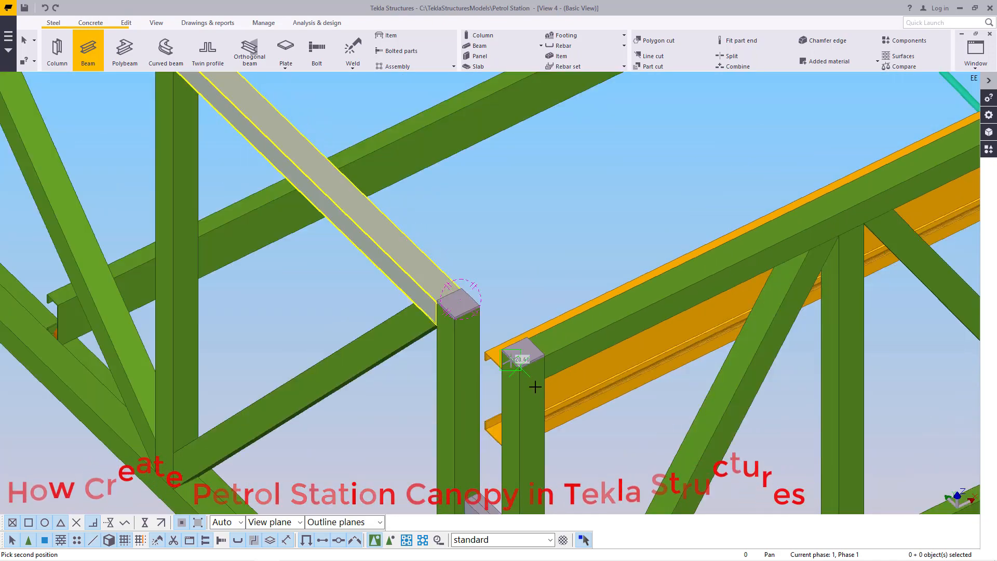
pyautogui.scroll(-6, 537, 391)
pyautogui.scroll(5, 321, 164)
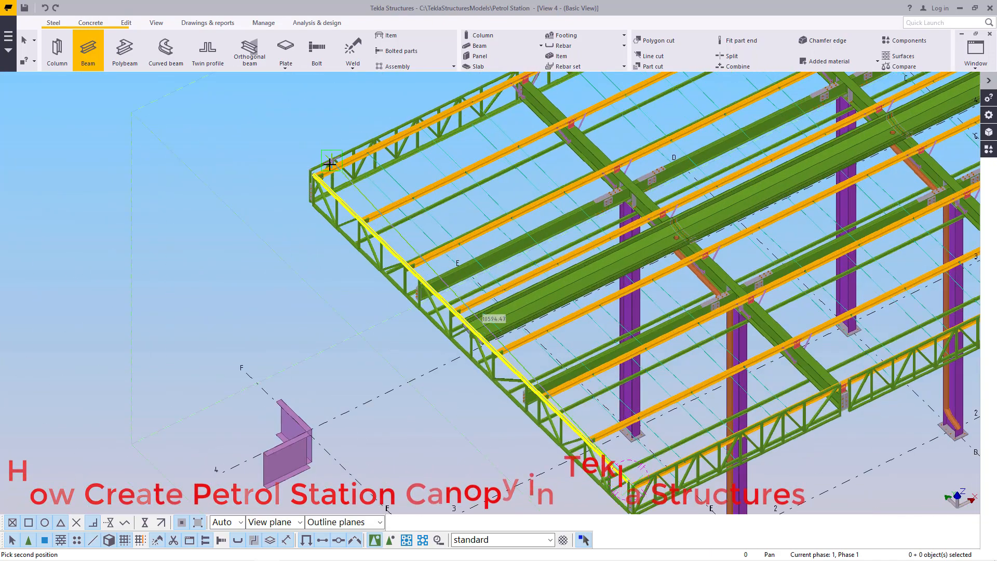
pyautogui.scroll(8, 269, 187)
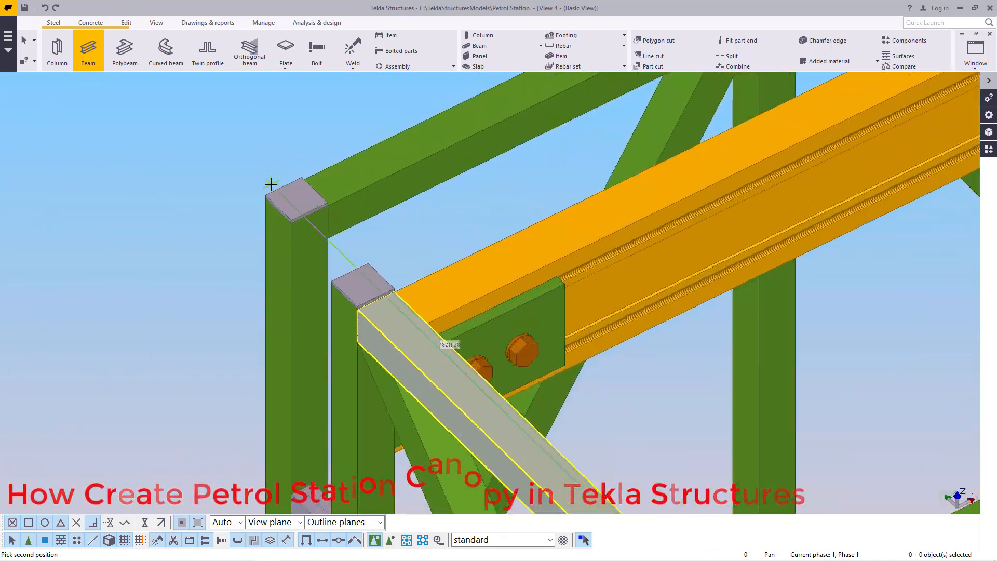
pyautogui.scroll(3, 267, 192)
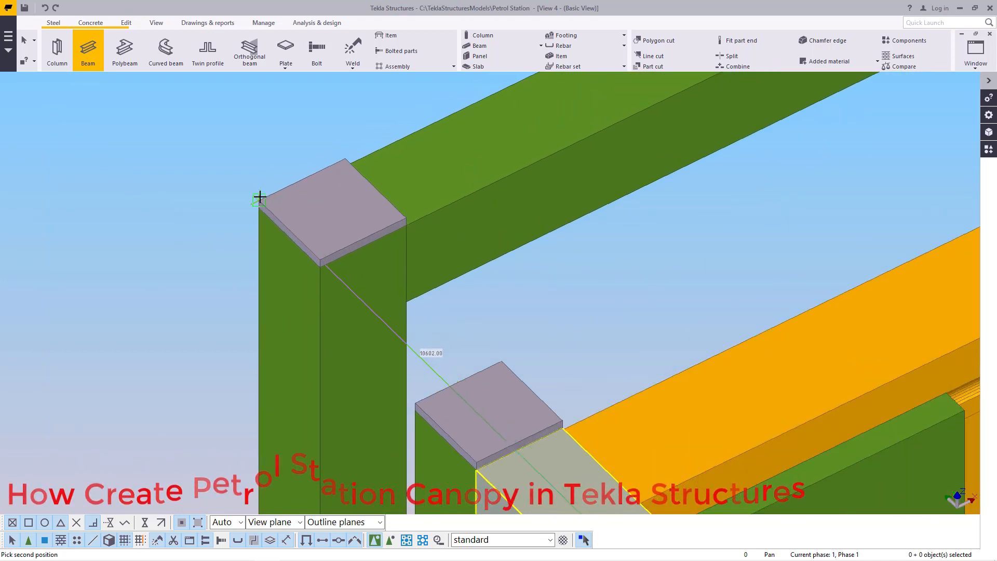
pyautogui.click(259, 197)
pyautogui.rightClick(234, 146)
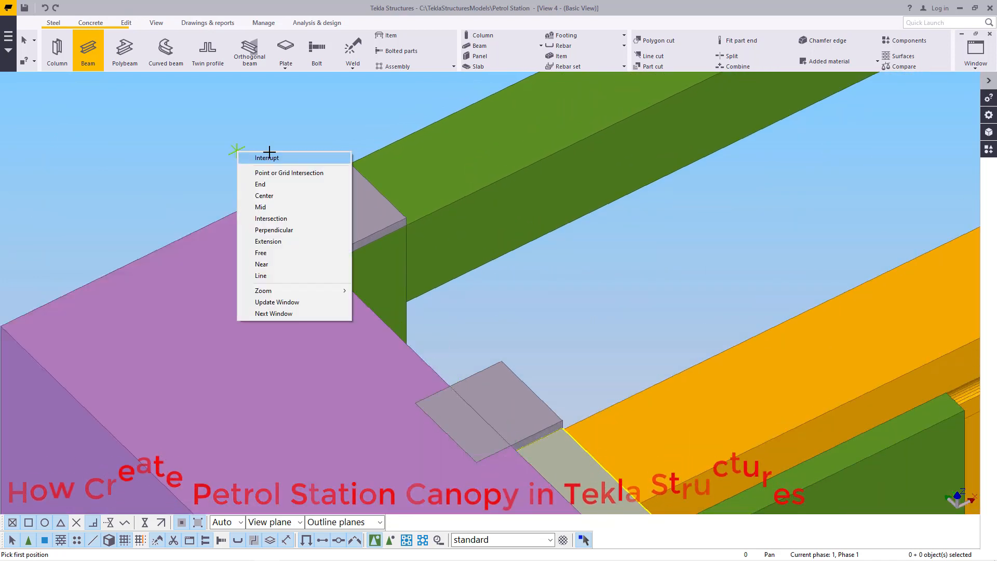
pyautogui.click(267, 157)
# Set the end-truss fascia beam's on-plane position to Right.
pyautogui.click(156, 23)
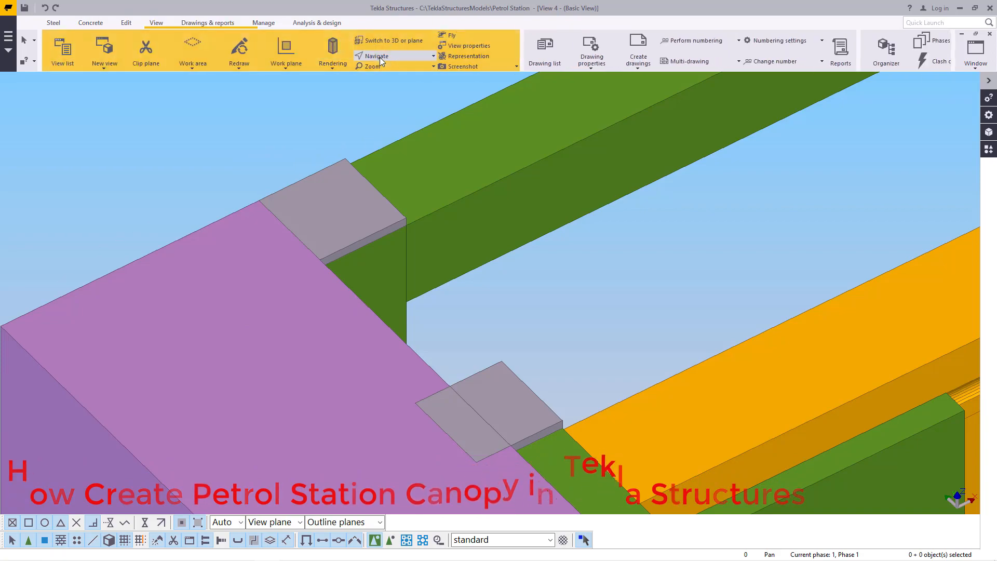
pyautogui.click(388, 57)
pyautogui.moveTo(315, 229); pyautogui.dragTo(563, 198)
pyautogui.scroll(-4, 568, 223)
pyautogui.scroll(-3, 556, 202)
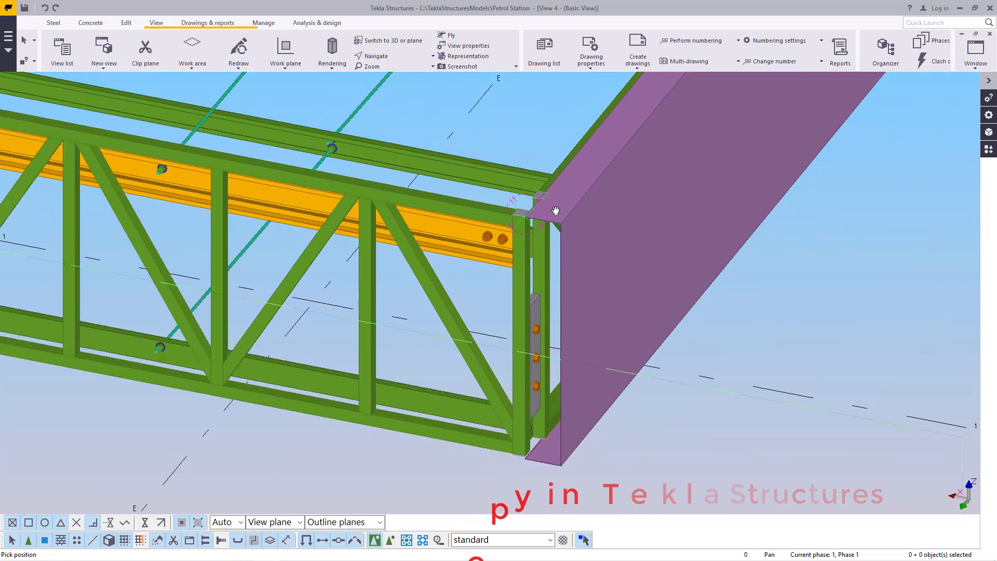
pyautogui.scroll(6, 535, 216)
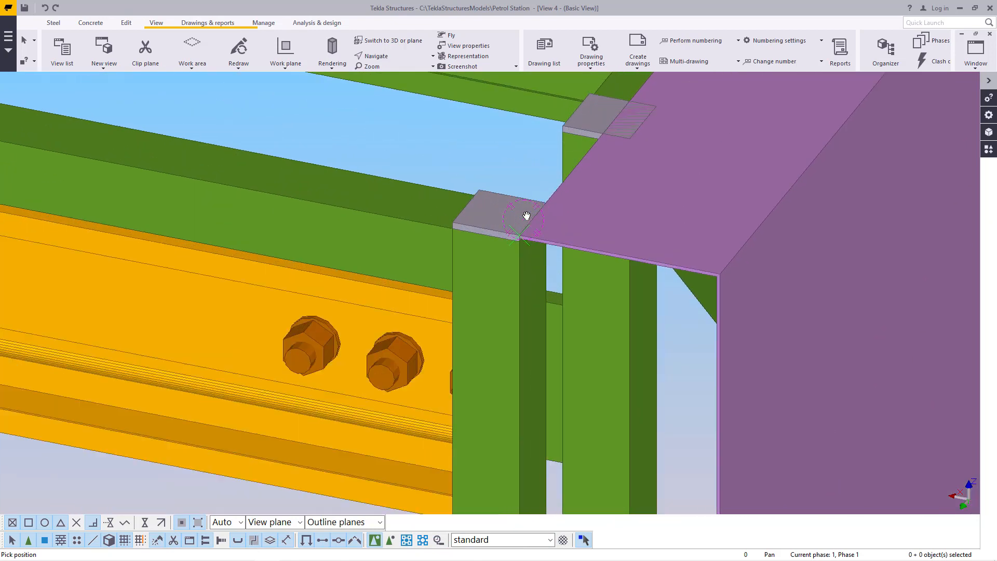
pyautogui.rightClick(527, 216)
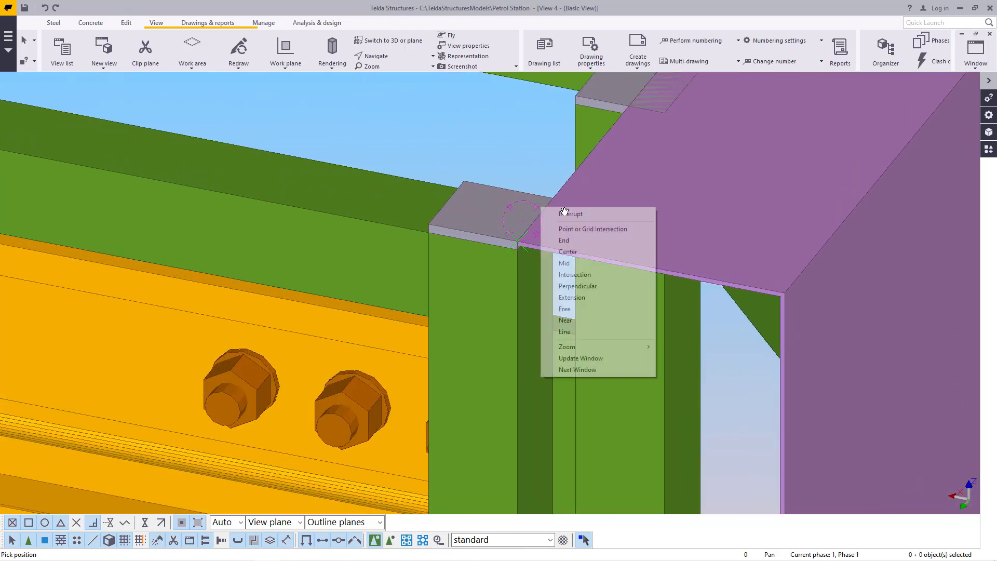
pyautogui.click(570, 214)
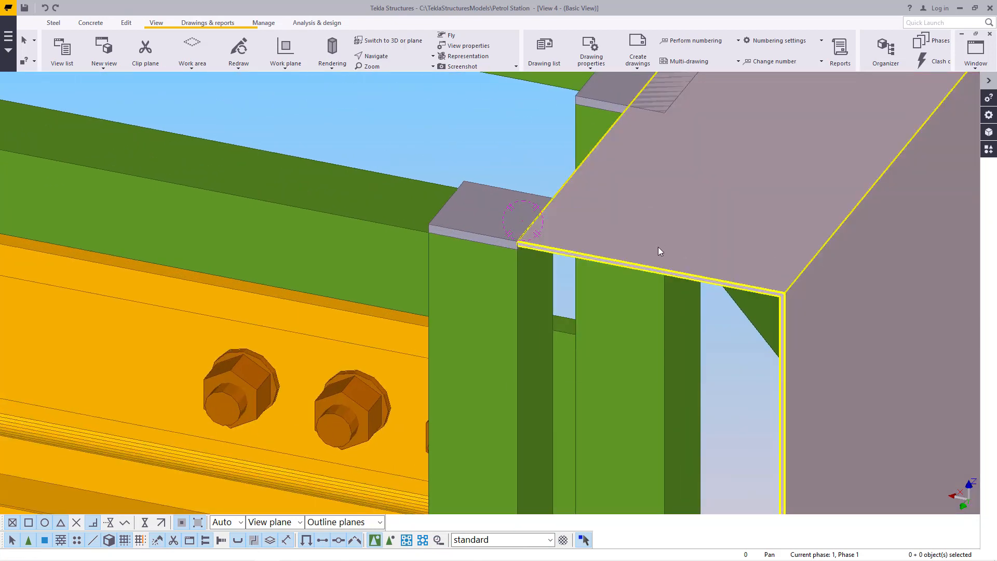
pyautogui.doubleClick(670, 221)
pyautogui.click(793, 154)
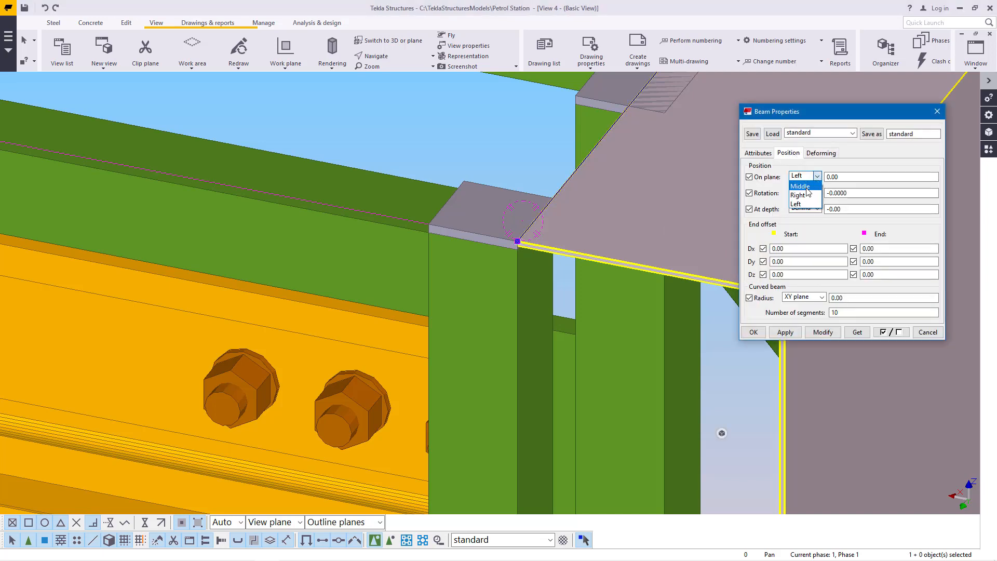
pyautogui.click(825, 335)
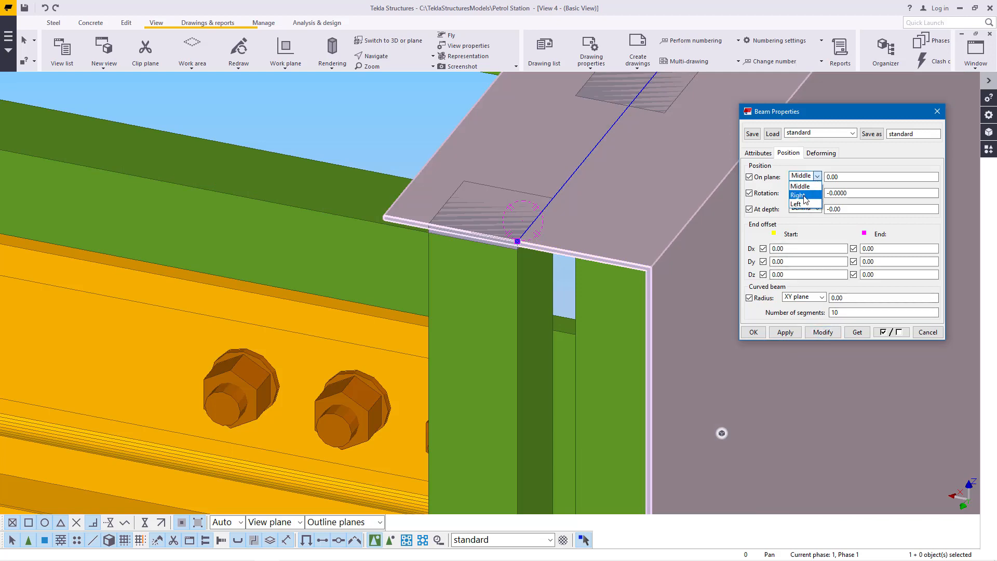
pyautogui.click(824, 333)
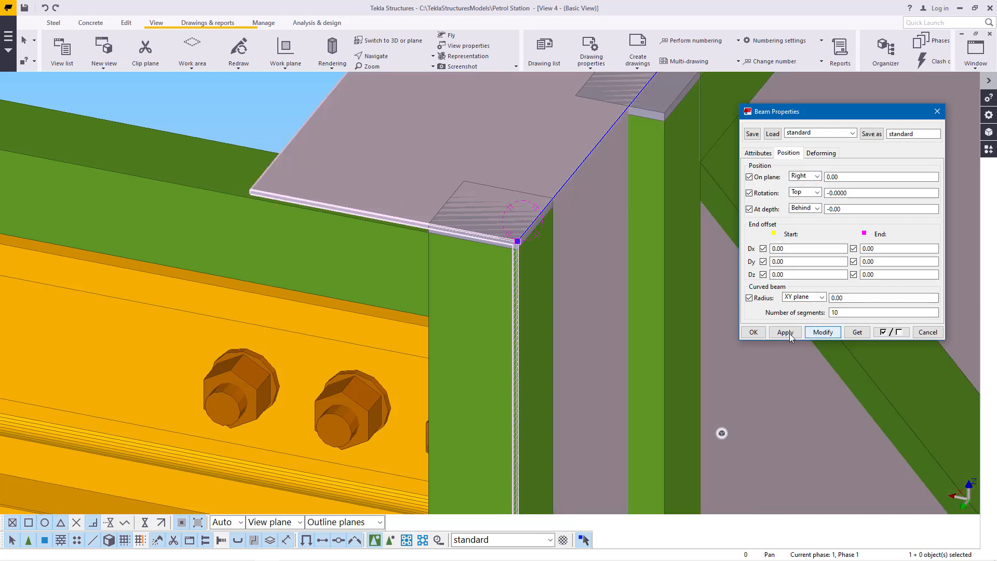
pyautogui.click(756, 332)
pyautogui.scroll(-6, 484, 367)
pyautogui.scroll(7, 599, 202)
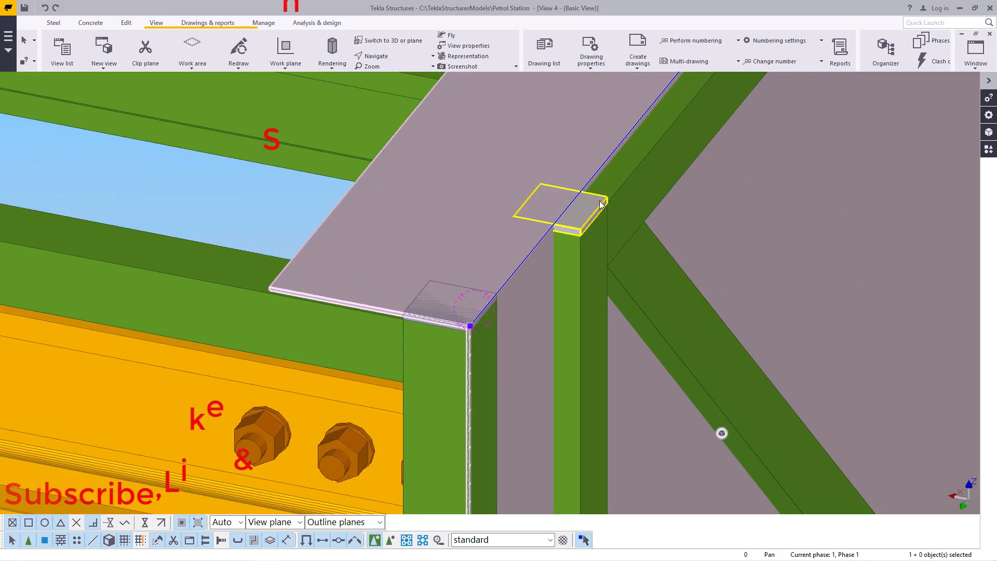
pyautogui.scroll(2, 574, 228)
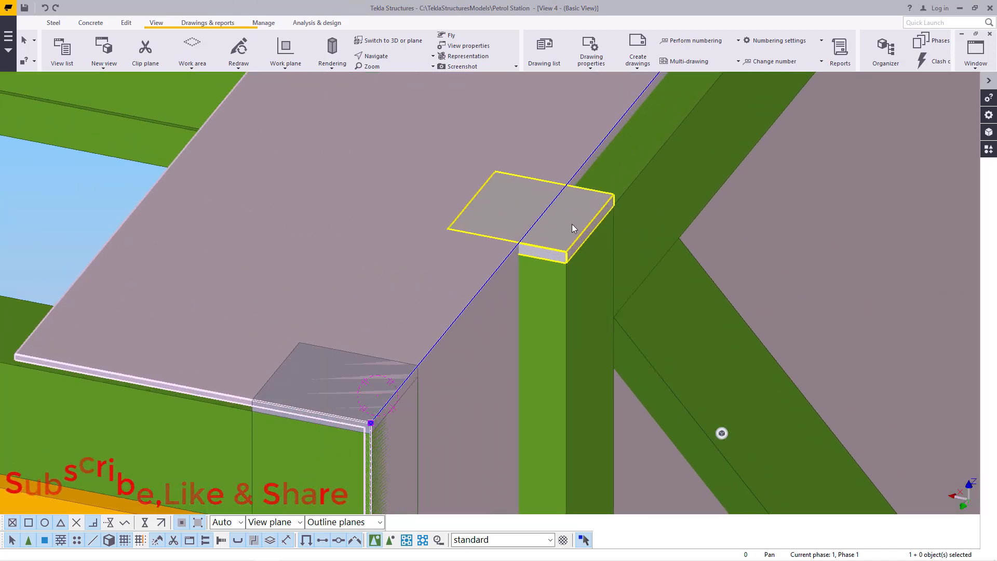
pyautogui.click(492, 276)
pyautogui.scroll(3, 493, 279)
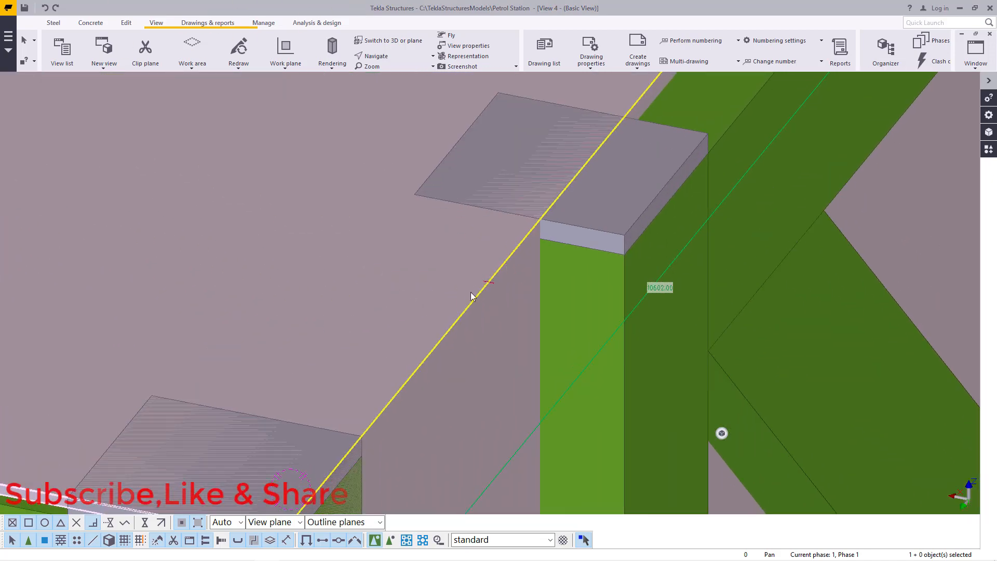
pyautogui.rightClick(356, 232)
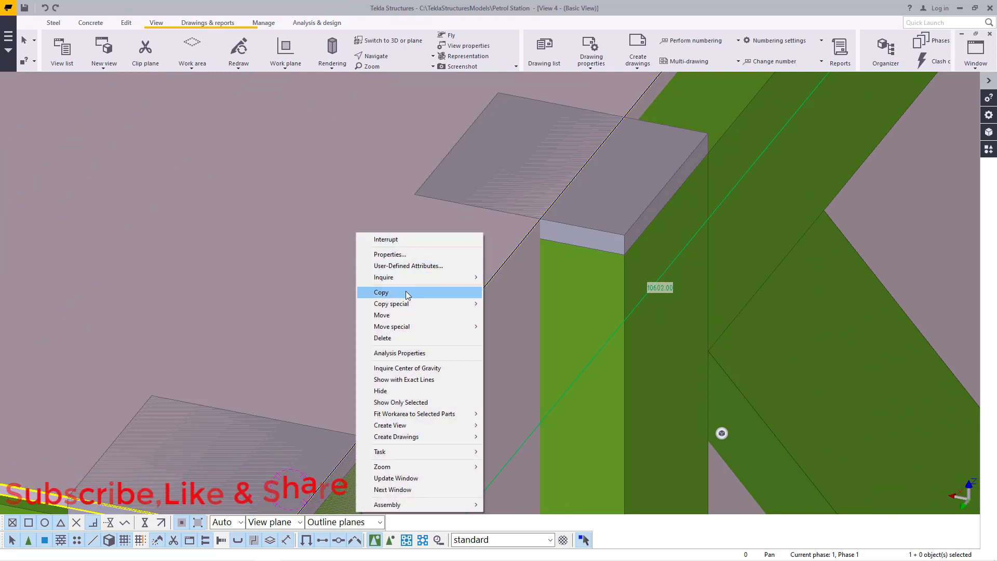
pyautogui.click(383, 315)
pyautogui.scroll(2, 569, 224)
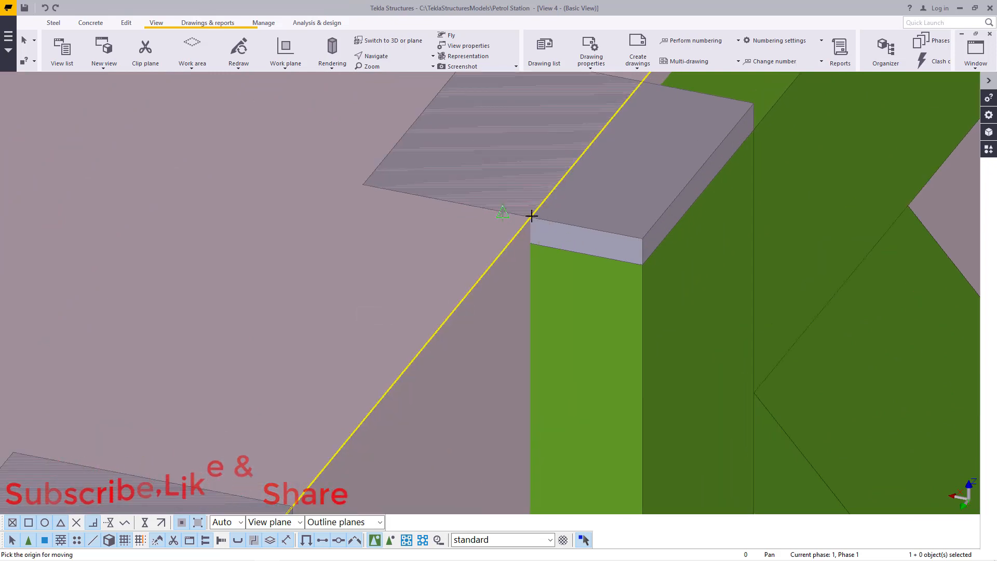
pyautogui.scroll(3, 527, 216)
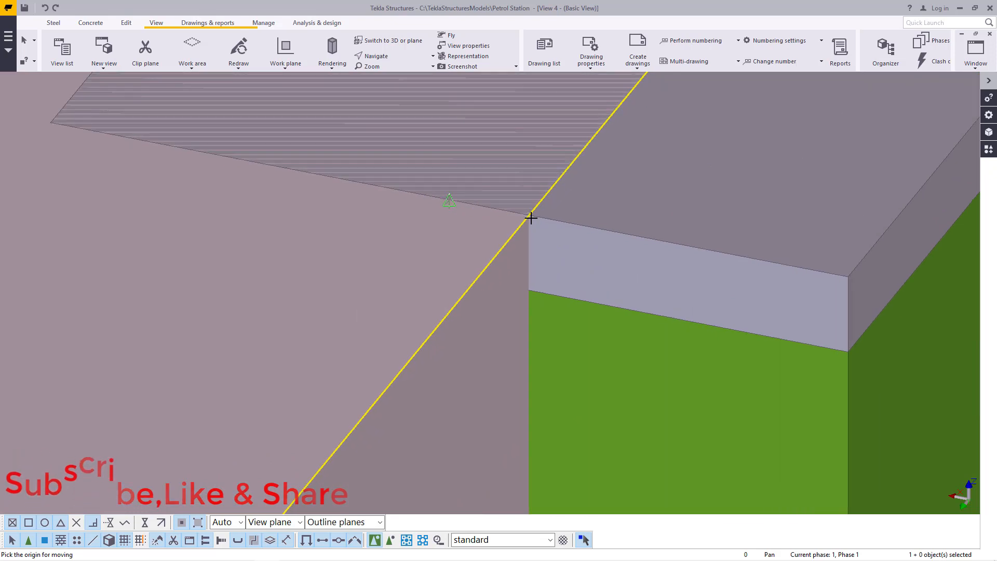
pyautogui.rightClick(553, 195)
pyautogui.click(568, 199)
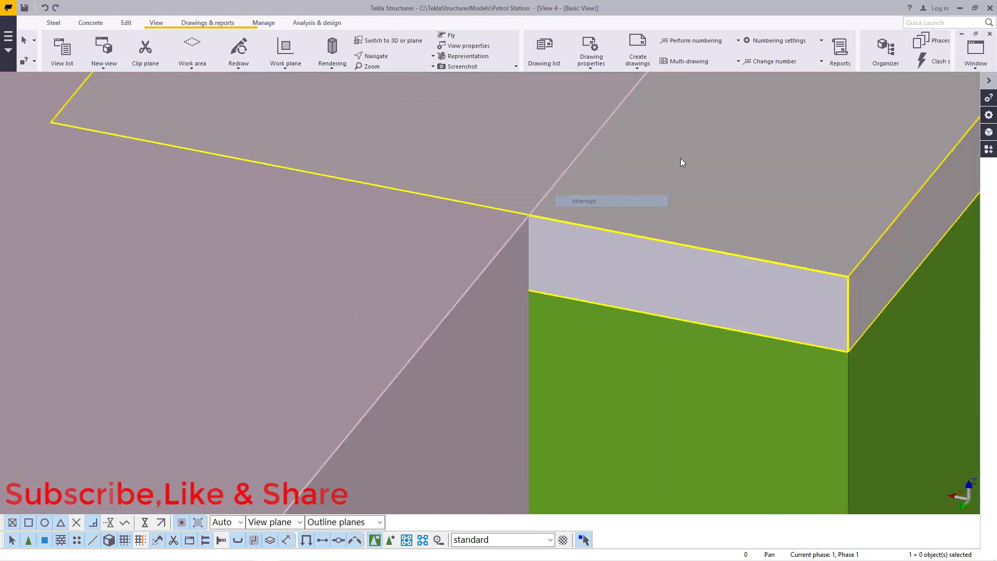
# Add two points on the end truss's cap plate, at its outer corner and where the fascia beam's edge crosses its front edge.
pyautogui.click(127, 25)
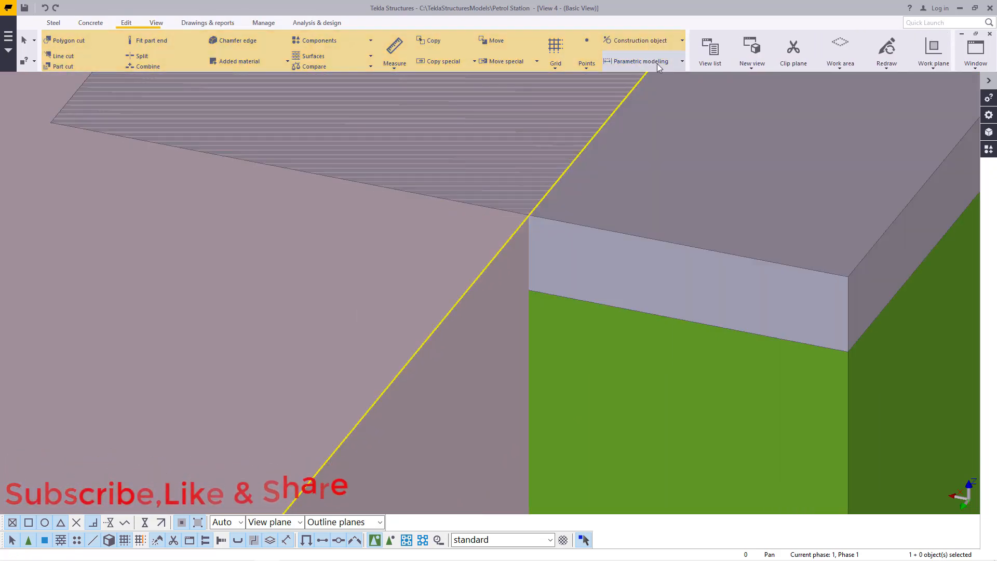
pyautogui.click(587, 67)
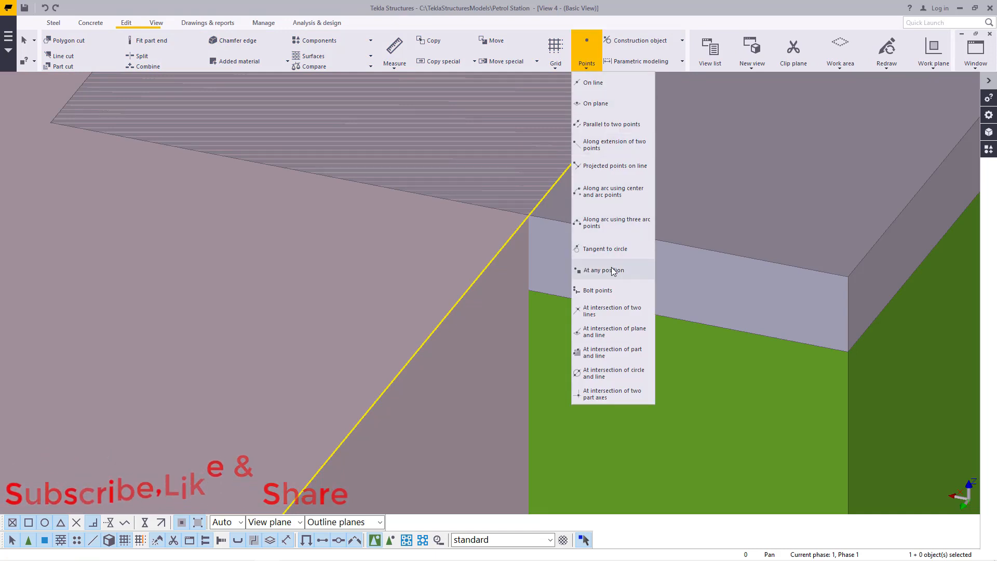
pyautogui.click(585, 270)
pyautogui.scroll(3, 556, 185)
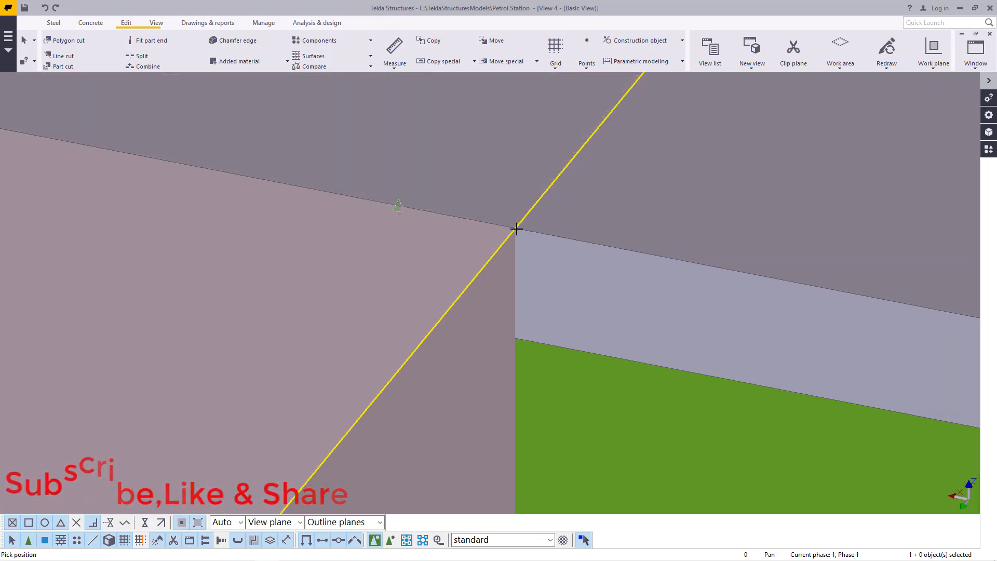
pyautogui.scroll(-2, 516, 229)
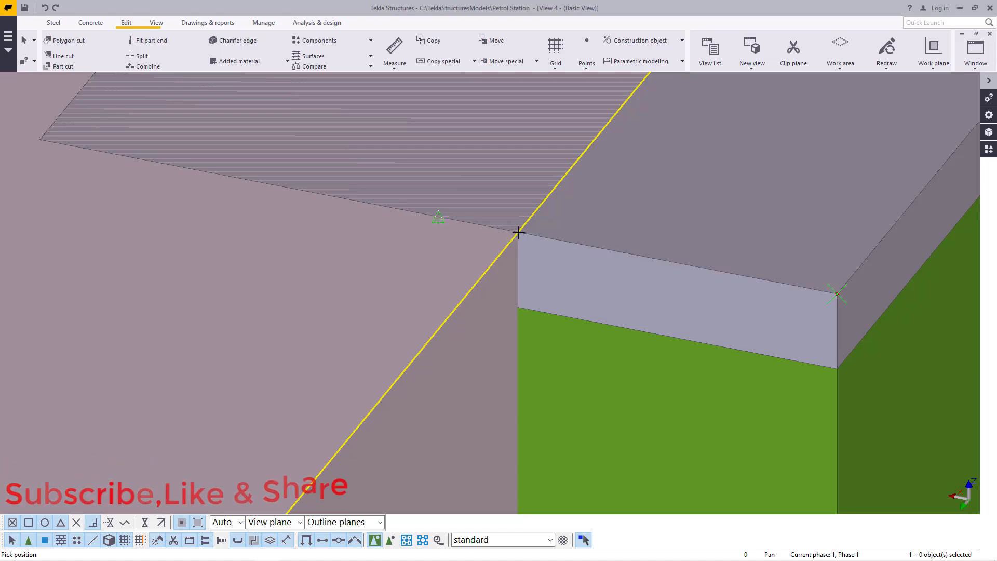
pyautogui.click(591, 193)
pyautogui.rightClick(592, 192)
pyautogui.click(623, 194)
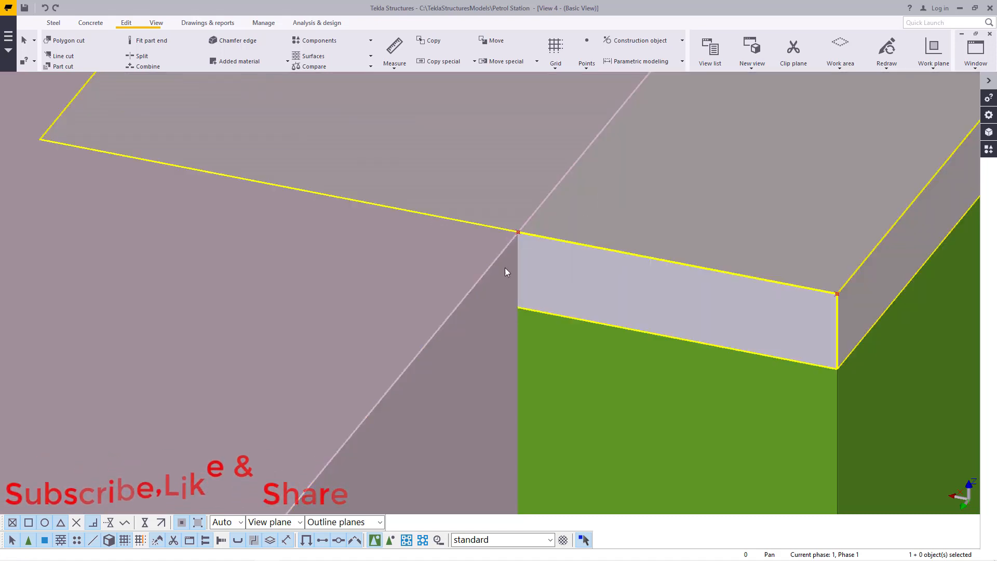
# Move the fascia beam from the point on its edge to the point at the cap plate's outer corner.
pyautogui.rightClick(400, 271)
pyautogui.click(426, 354)
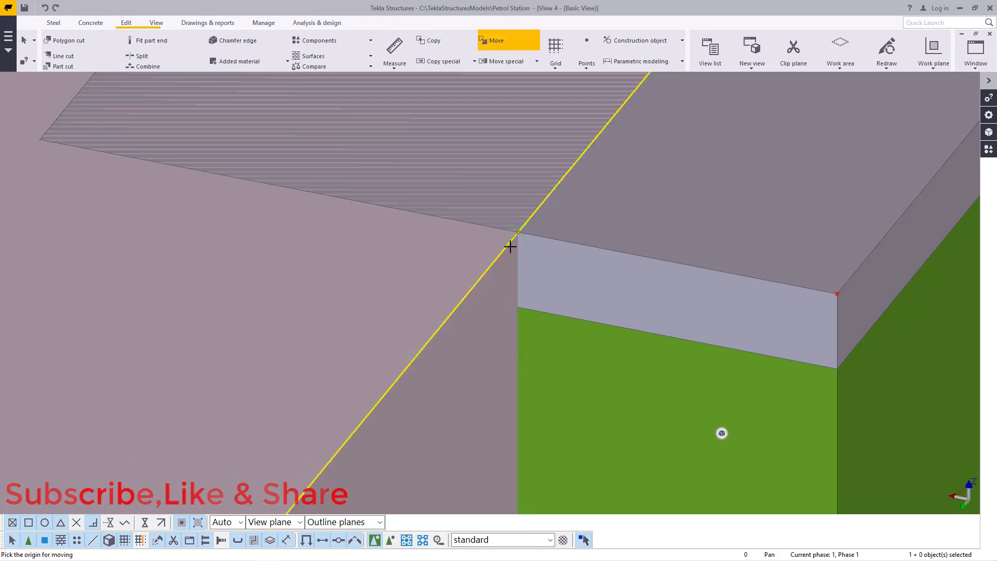
pyautogui.click(839, 294)
pyautogui.scroll(-5, 647, 195)
pyautogui.scroll(-3, 659, 206)
pyautogui.scroll(2, 670, 208)
pyautogui.scroll(2, 681, 213)
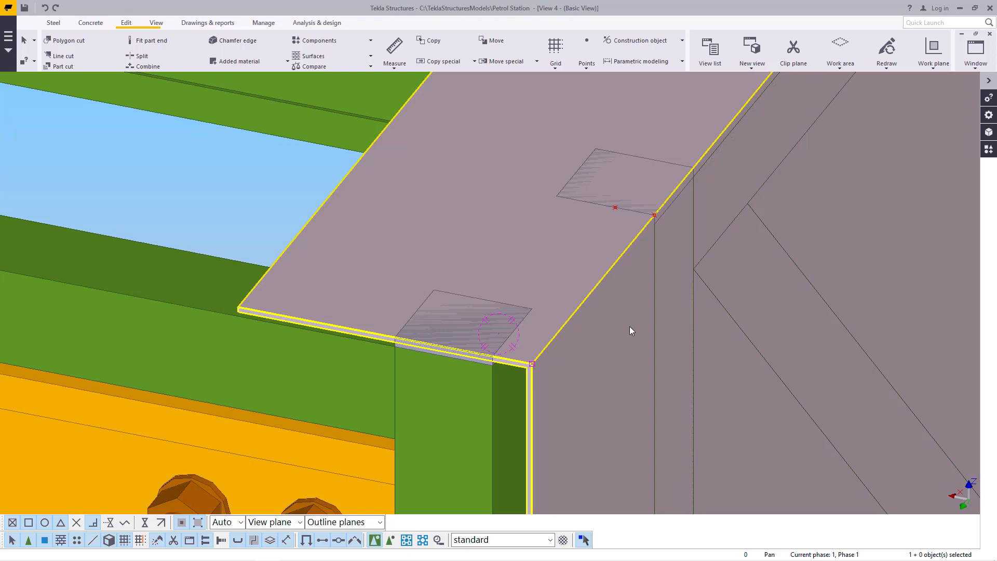
# Show the parts as transparent and examine how the fascia beam fits along the end truss and at the canopy's corner.
pyautogui.hotkey('ctrl', '2')
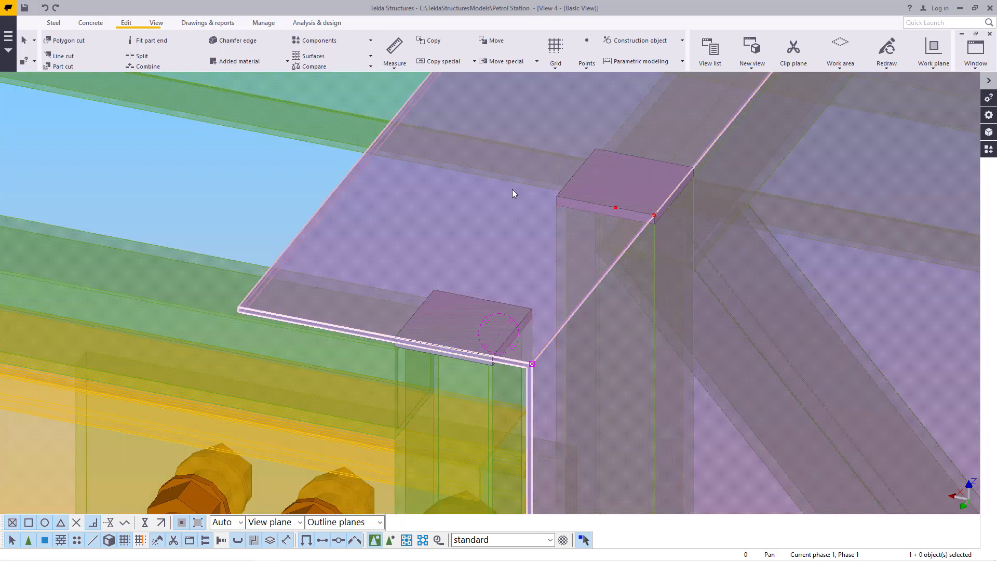
pyautogui.click(157, 23)
pyautogui.scroll(-2, 397, 67)
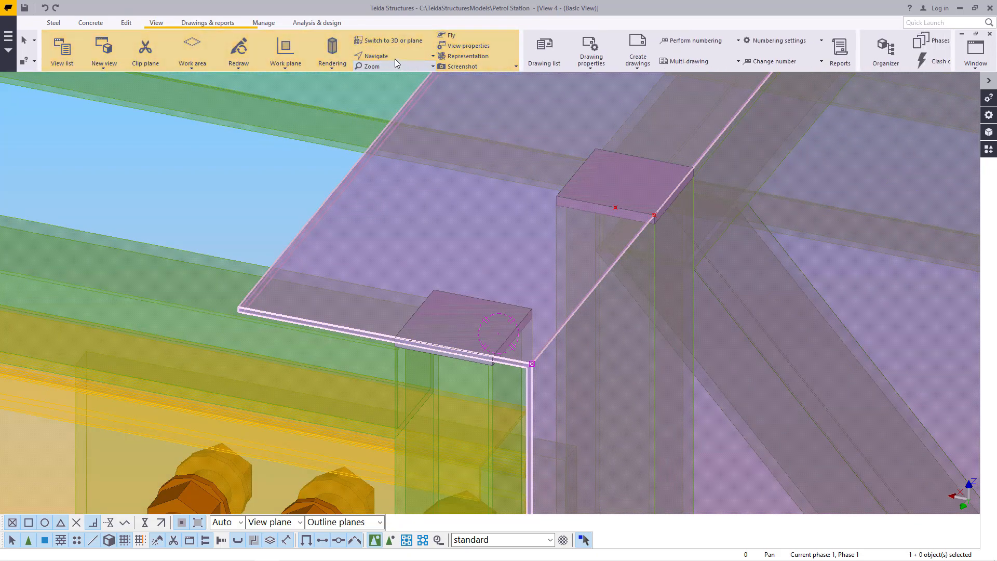
pyautogui.click(397, 59)
pyautogui.click(395, 93)
pyautogui.click(667, 221)
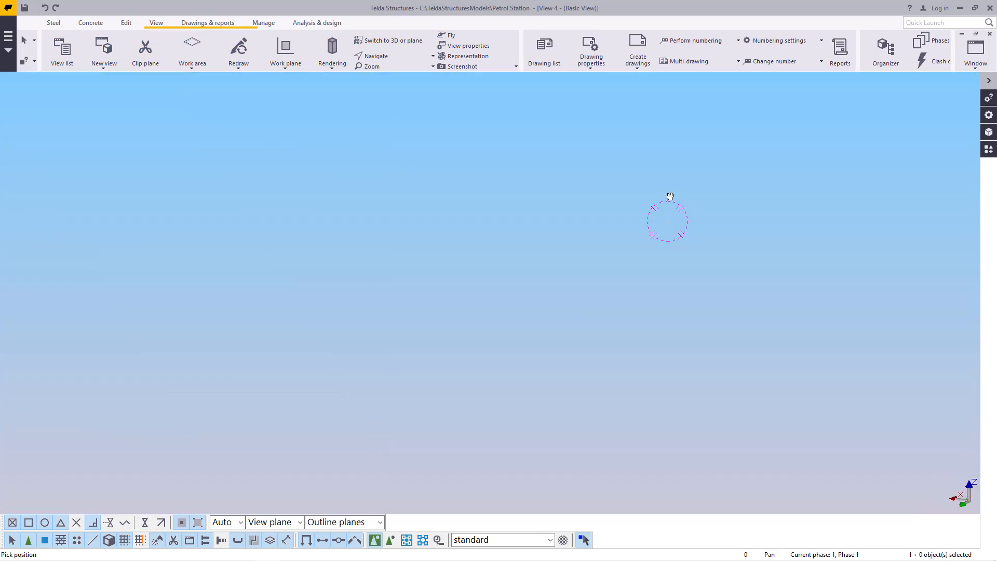
pyautogui.scroll(-8, 627, 292)
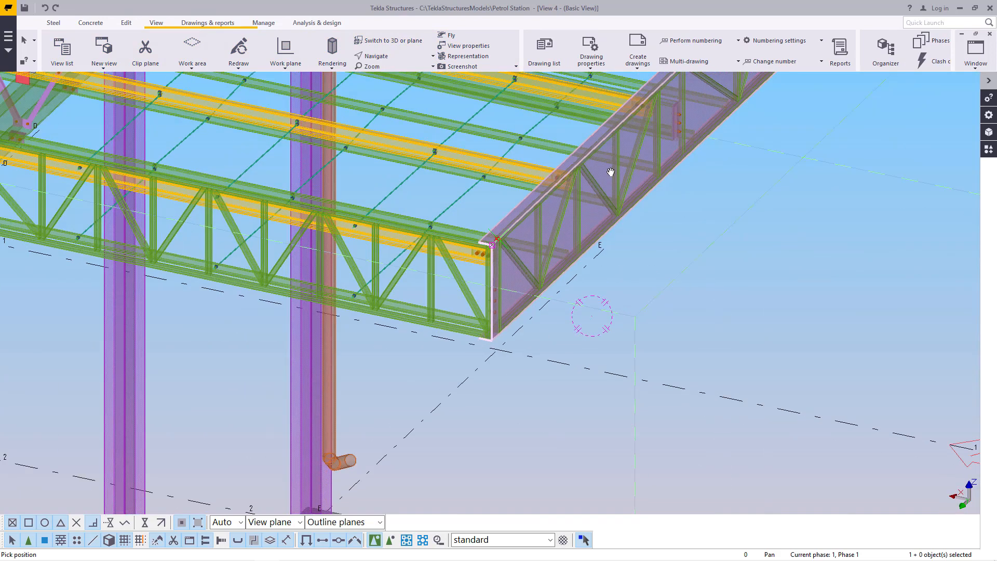
pyautogui.scroll(3, 581, 156)
pyautogui.scroll(-1, 500, 380)
pyautogui.scroll(2, 508, 313)
pyautogui.scroll(-1, 424, 390)
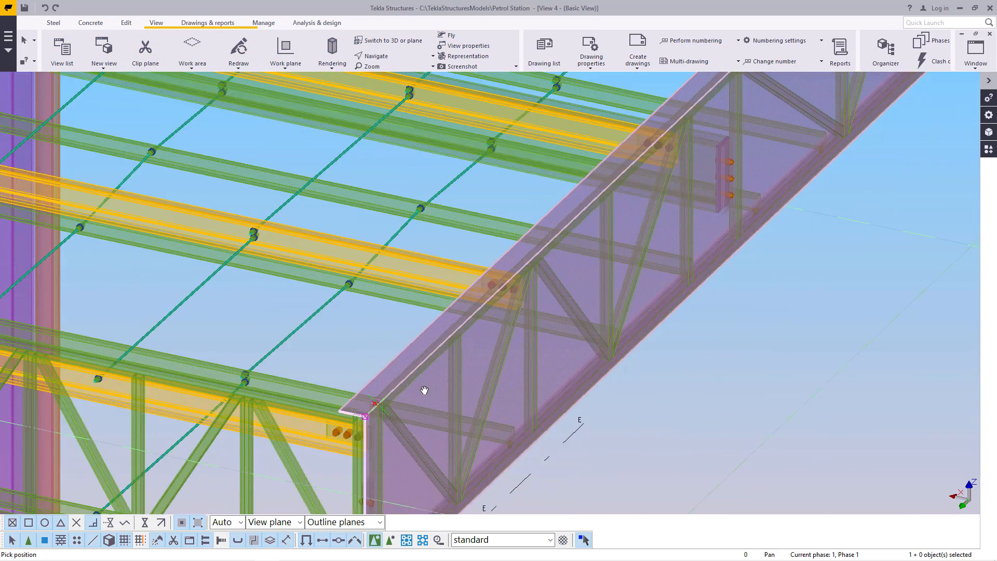
# Inspect the fascia beam's edge at the cap plate's outer corner and return the parts to rendered display.
pyautogui.scroll(6, 369, 407)
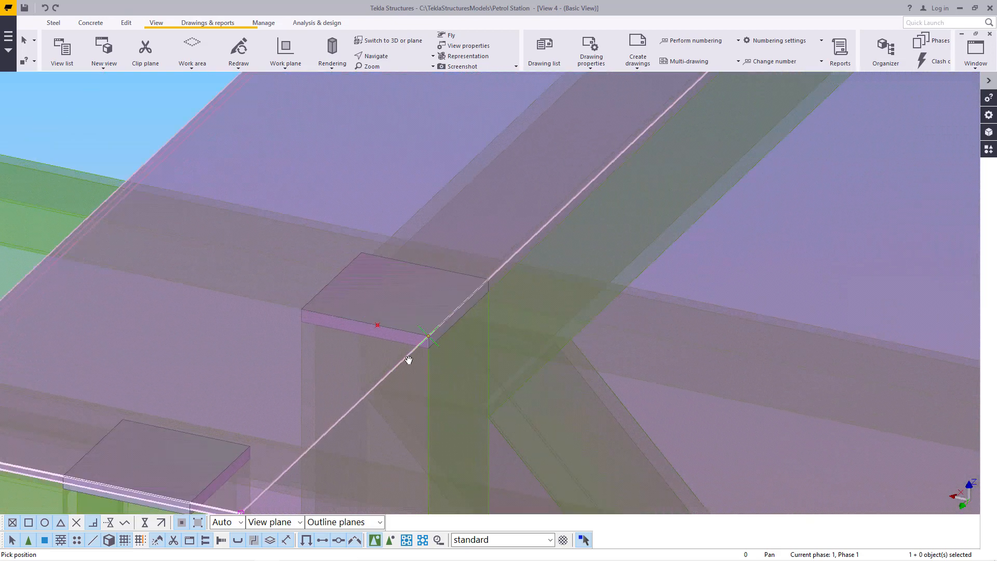
pyautogui.click(395, 57)
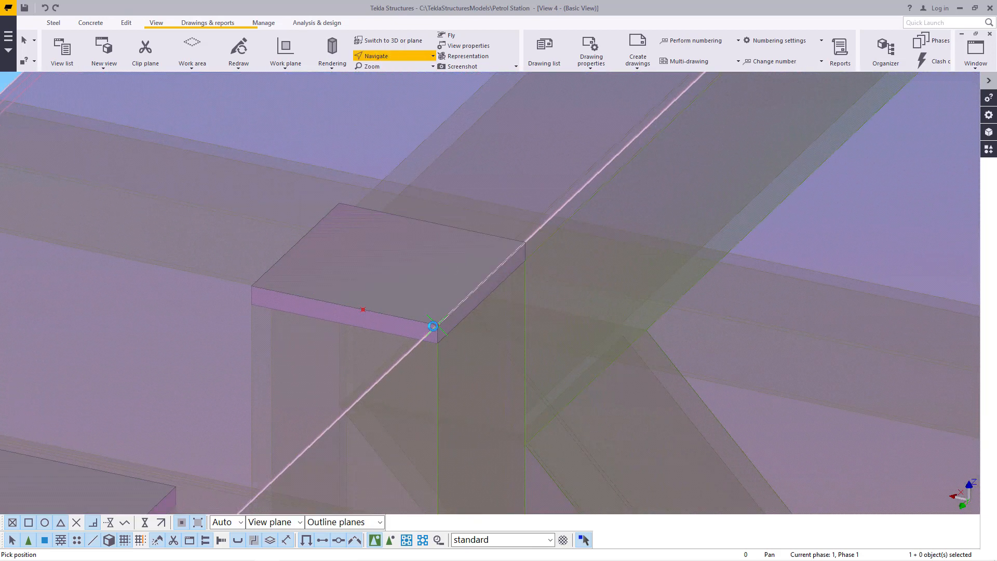
pyautogui.keyDown('ctrl'); pyautogui.moveTo(443, 338); pyautogui.dragTo(531, 269, button='middle'); pyautogui.keyUp('ctrl')
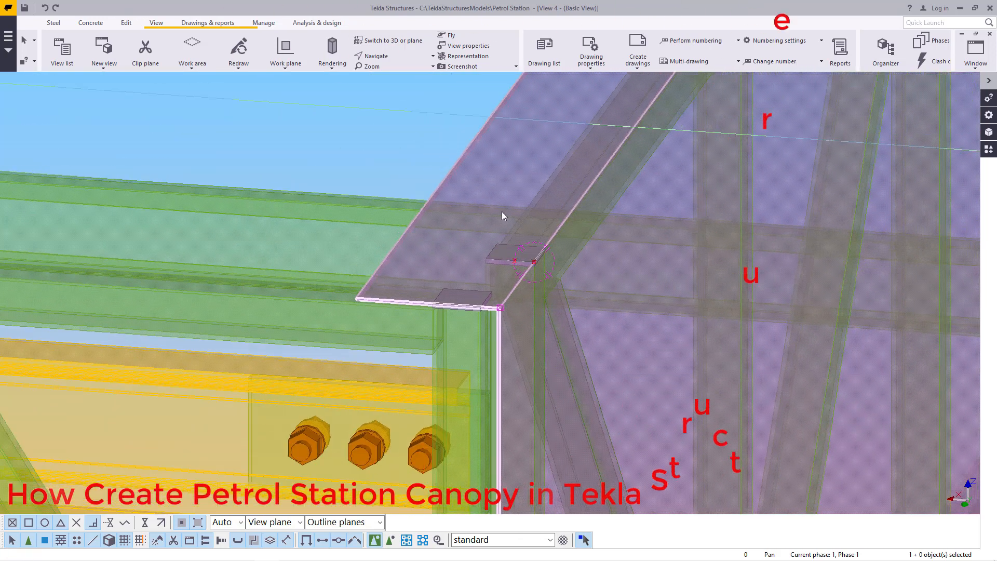
pyautogui.hotkey('ctrl', '4')
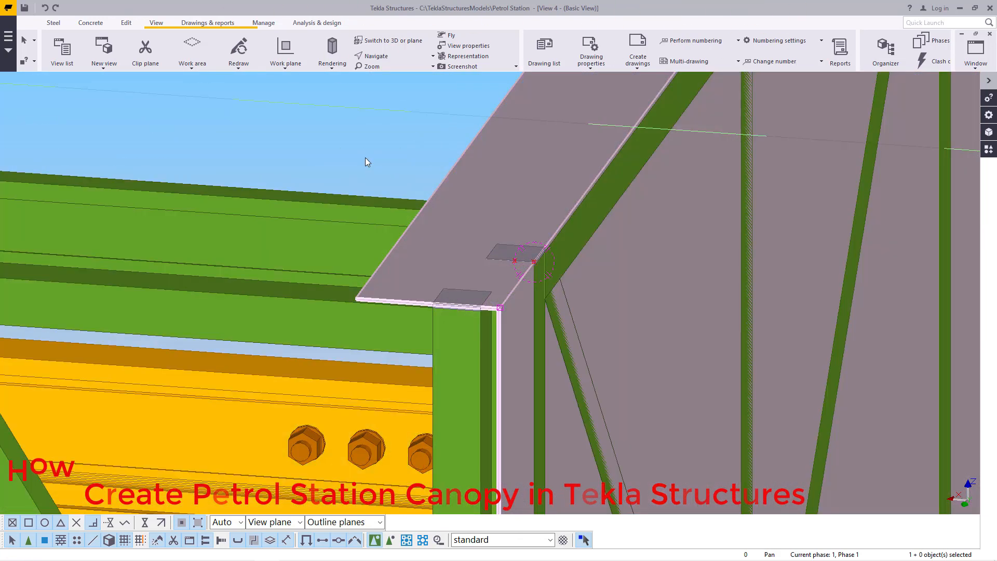
# Move the end-truss fascia beam linearly by -2 in dX.
pyautogui.click(376, 139)
pyautogui.click(519, 298)
pyautogui.scroll(3, 520, 298)
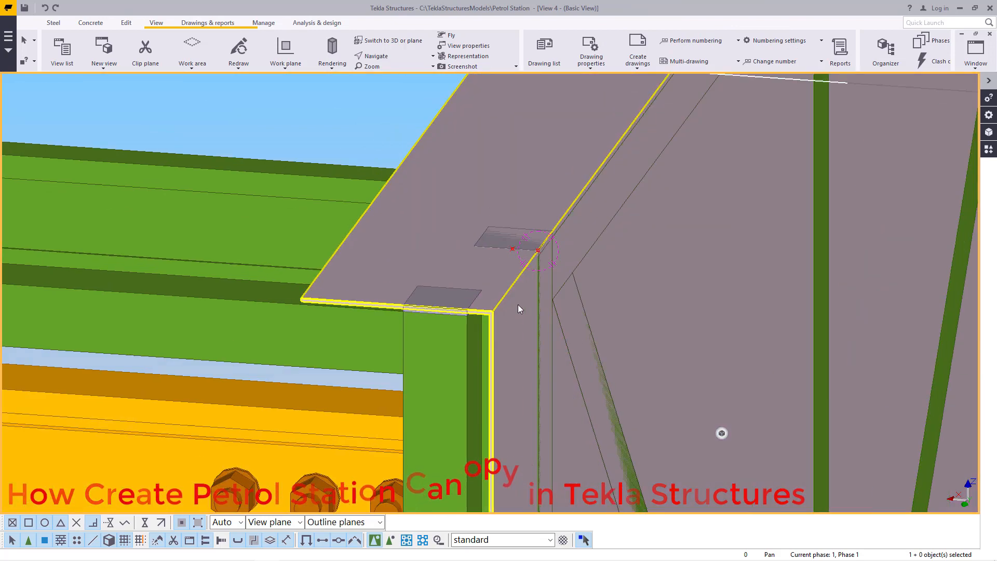
pyautogui.scroll(2, 543, 254)
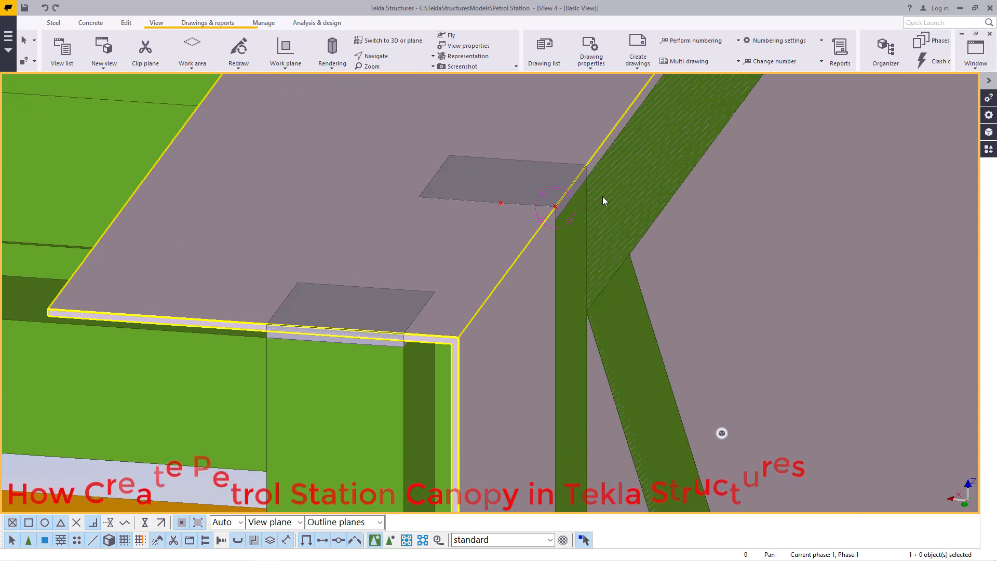
pyautogui.rightClick(512, 298)
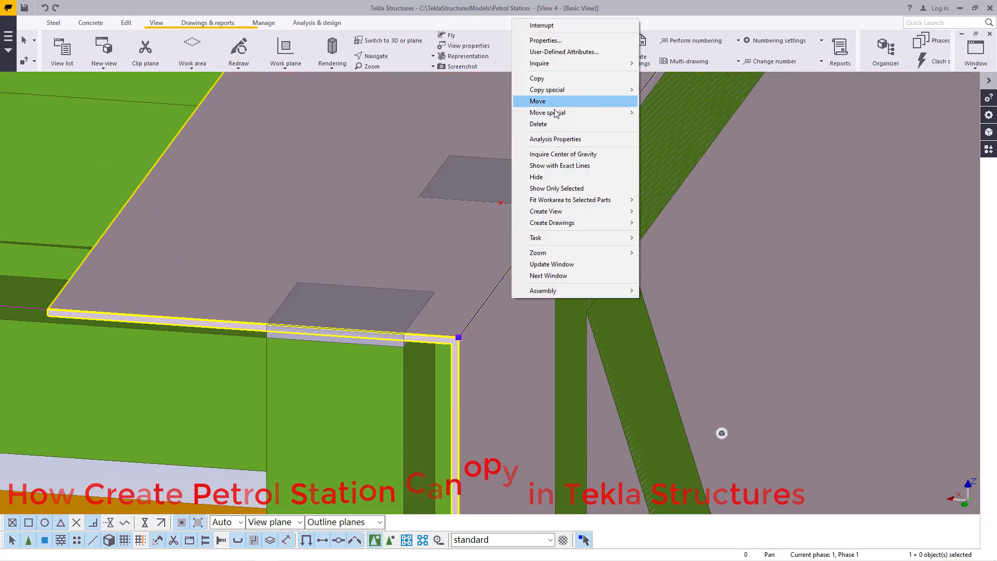
pyautogui.moveTo(562, 115)
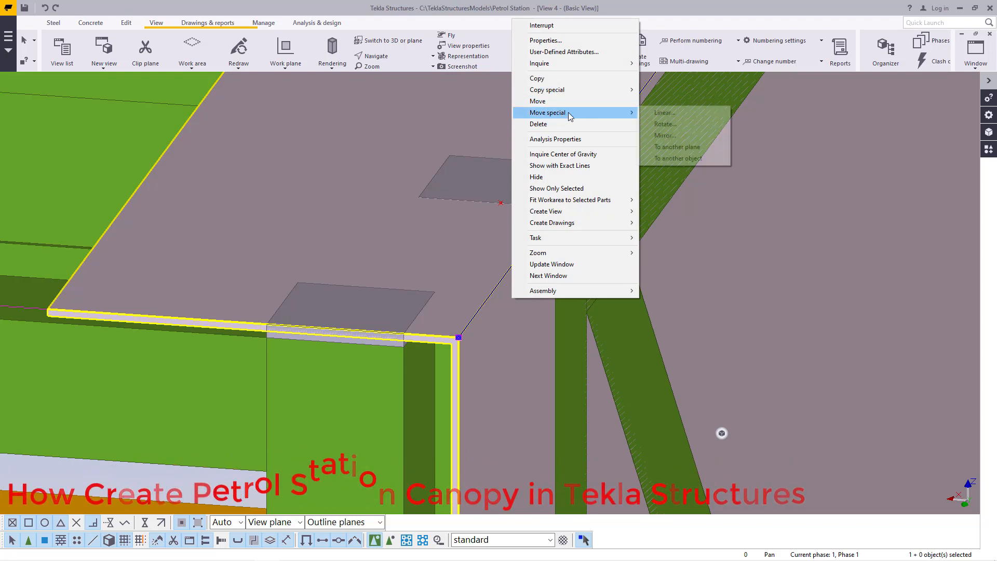
pyautogui.click(660, 113)
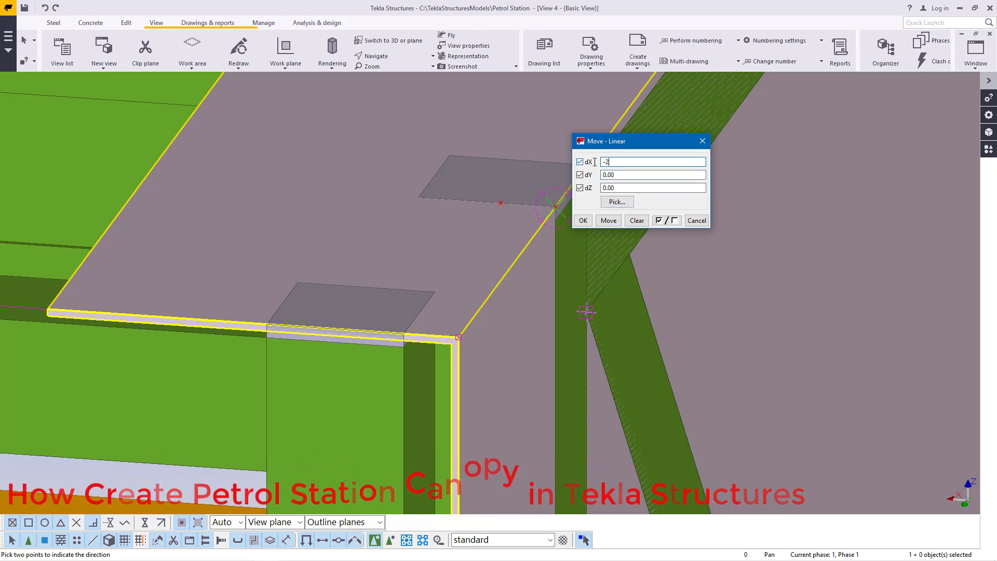
pyautogui.press('BackSpace')
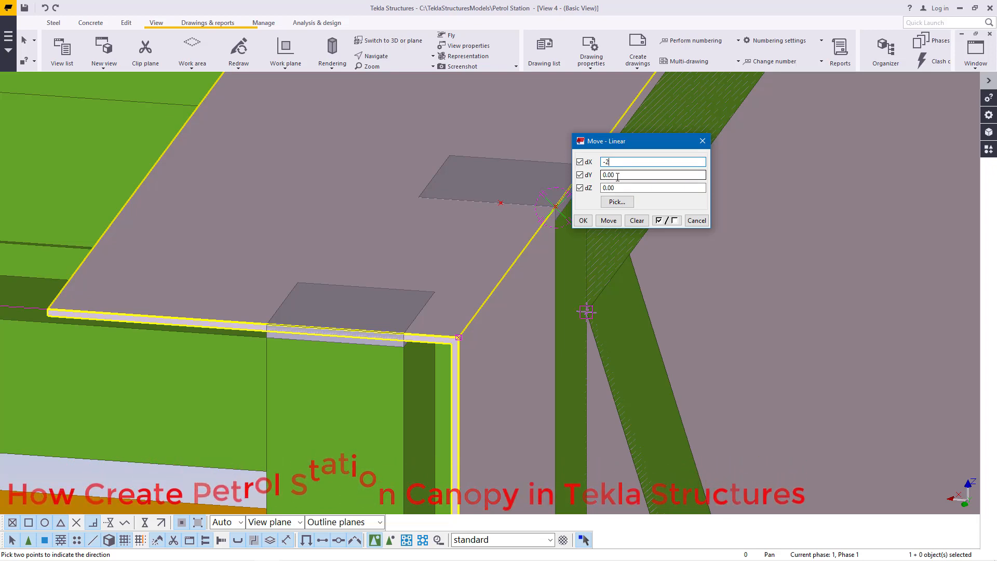
pyautogui.click(608, 220)
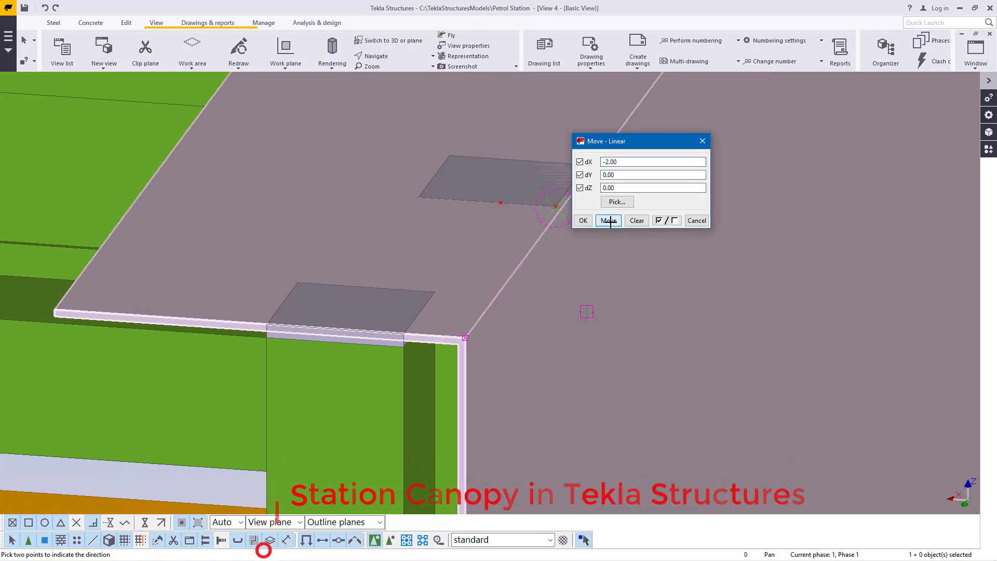
pyautogui.click(583, 220)
pyautogui.rightClick(611, 181)
pyautogui.click(618, 188)
# Move the fascia beam up from its top flange's underside to the cap plate's top corner, so the flange rests on the plate.
pyautogui.scroll(3, 557, 191)
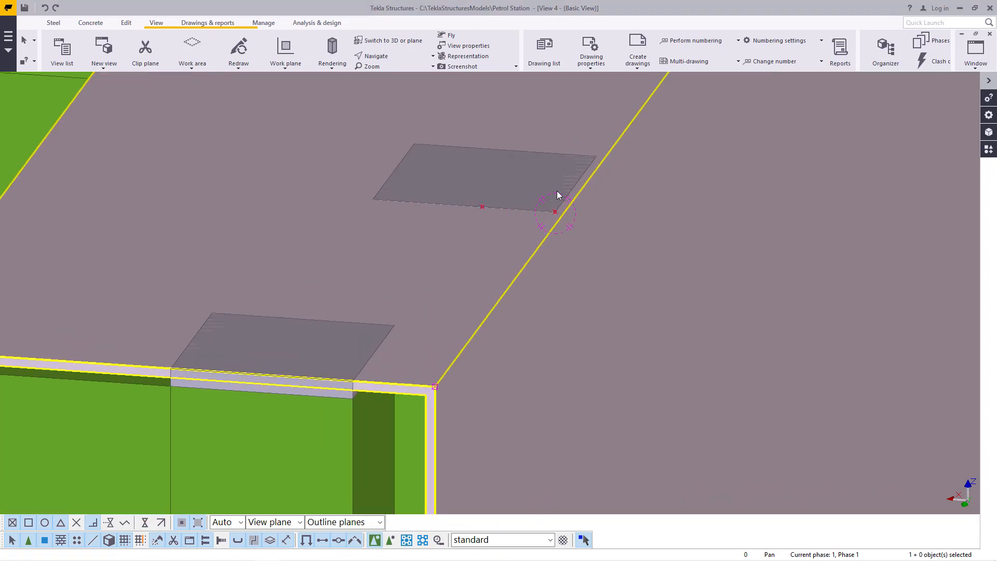
pyautogui.scroll(-4, 504, 168)
pyautogui.scroll(5, 452, 221)
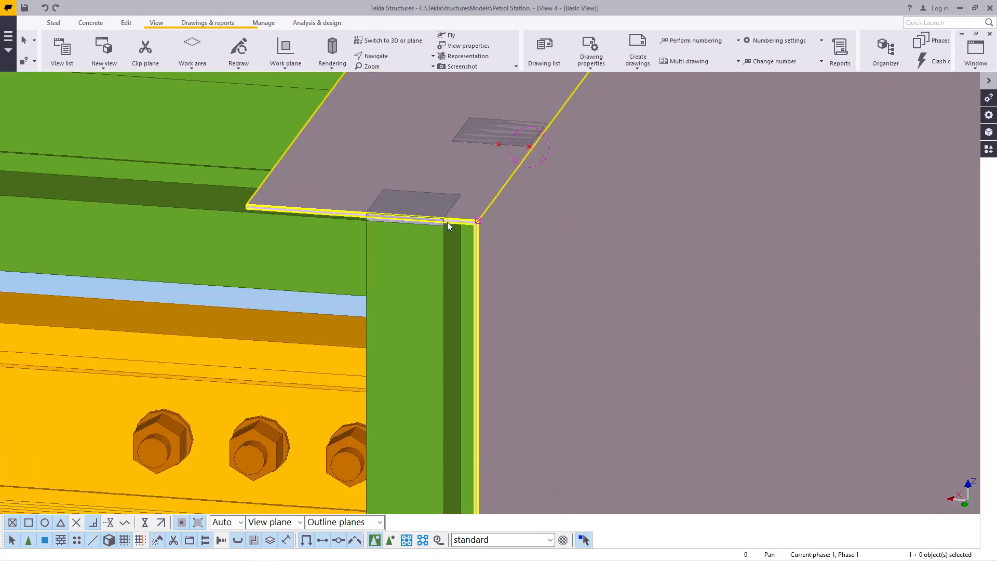
pyautogui.scroll(2, 442, 220)
pyautogui.rightClick(483, 224)
pyautogui.click(508, 301)
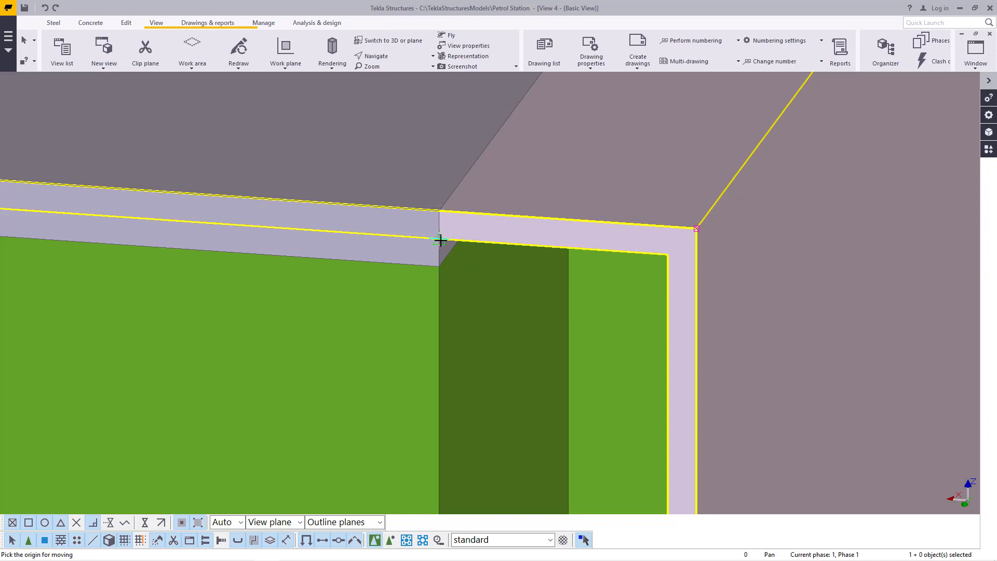
pyautogui.click(441, 213)
pyautogui.scroll(-4, 489, 204)
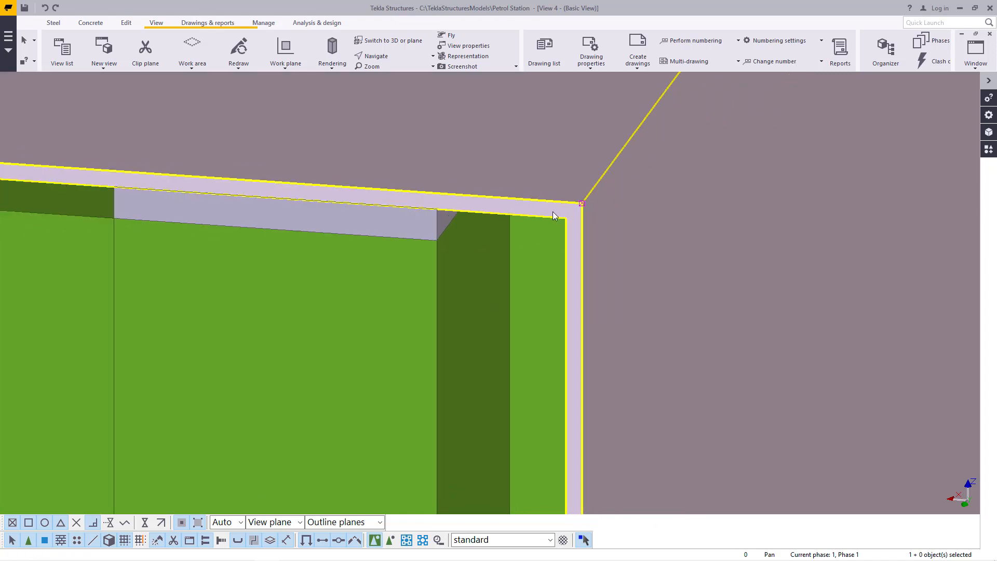
pyautogui.scroll(-2, 499, 281)
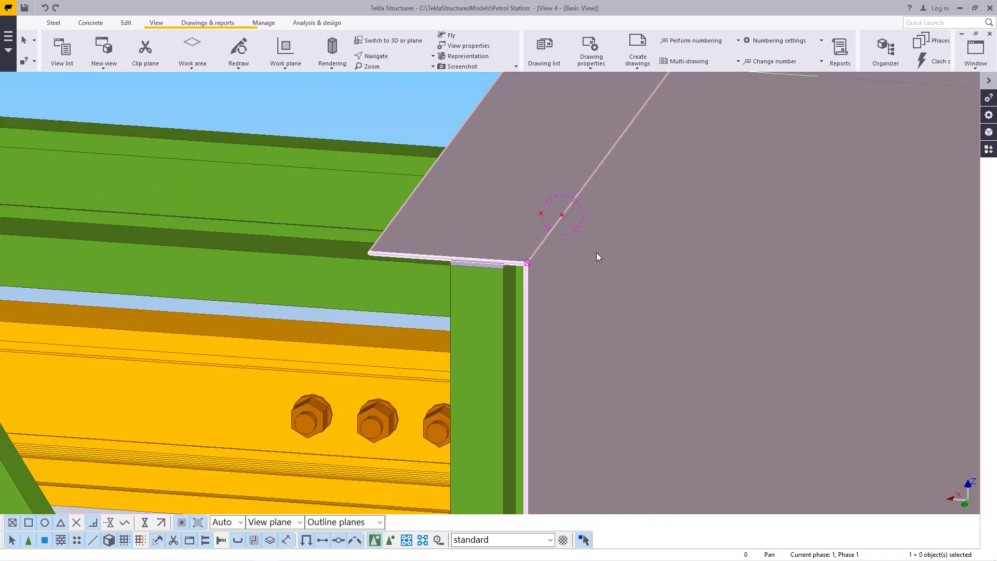
# Examine the end fascia beam's outer face and its seating at both corners of the canopy.
pyautogui.click(387, 65)
pyautogui.click(377, 101)
pyautogui.moveTo(567, 263); pyautogui.dragTo(380, 192)
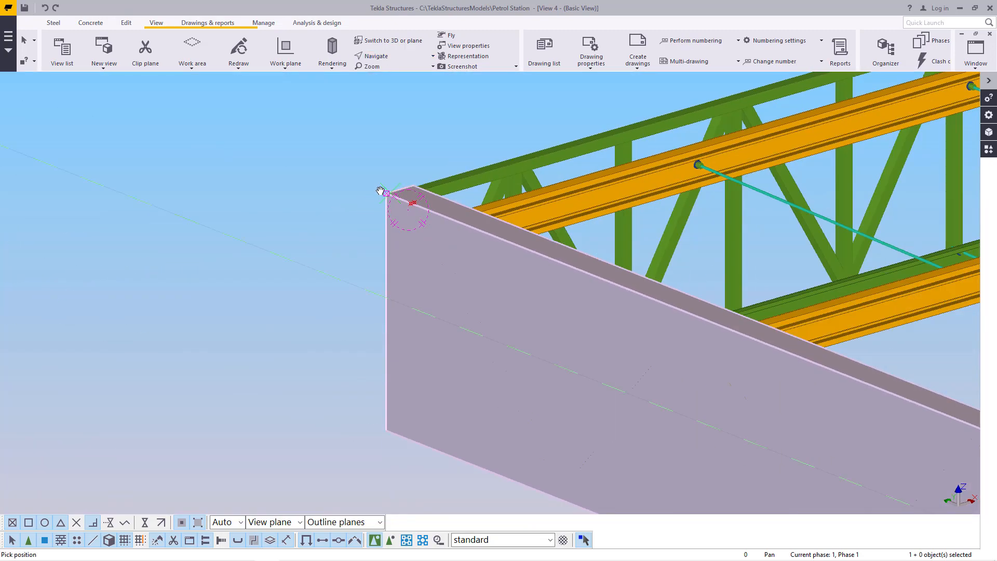
pyautogui.scroll(-5, 381, 192)
pyautogui.scroll(2, 765, 365)
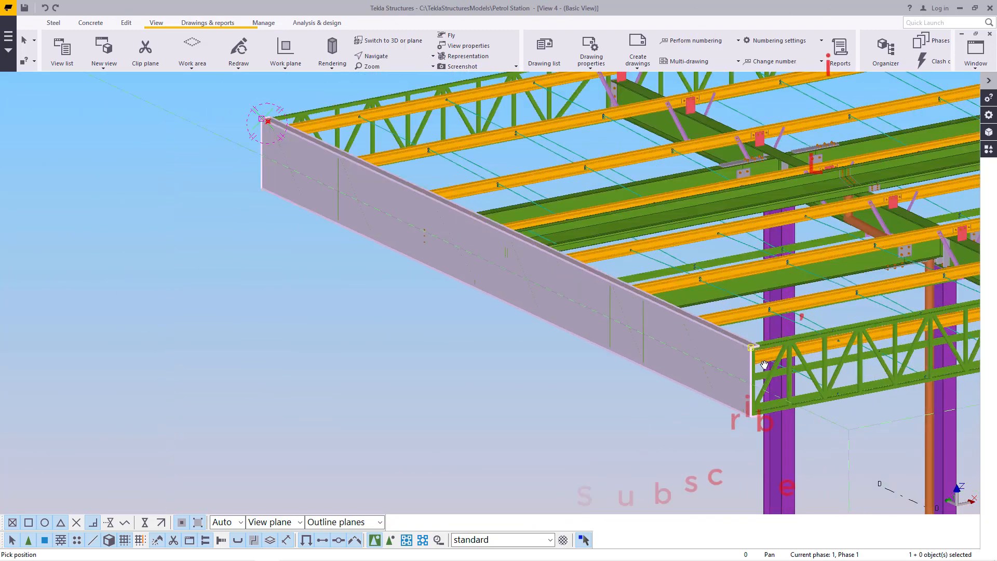
pyautogui.scroll(8, 764, 365)
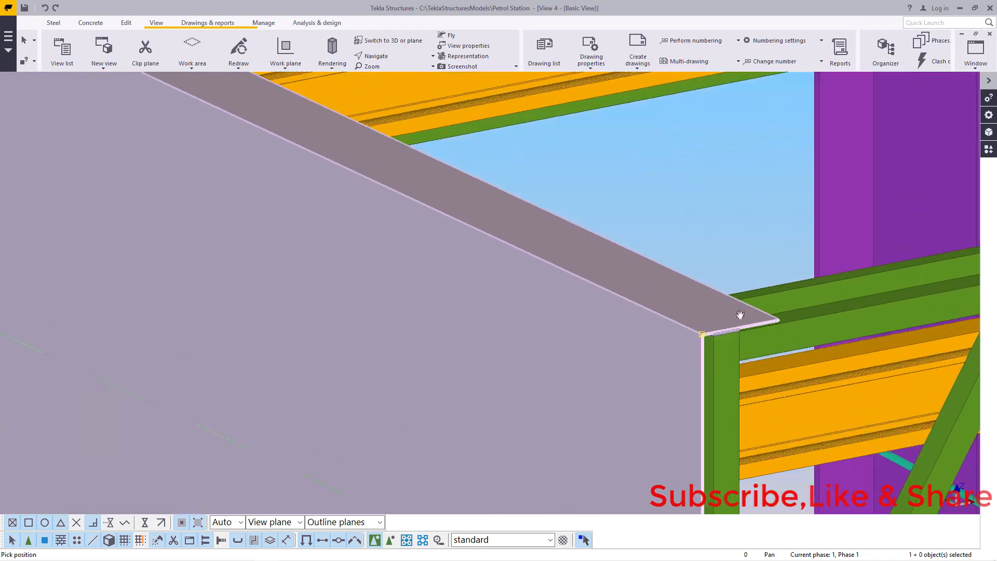
pyautogui.rightClick(712, 233)
pyautogui.click(743, 238)
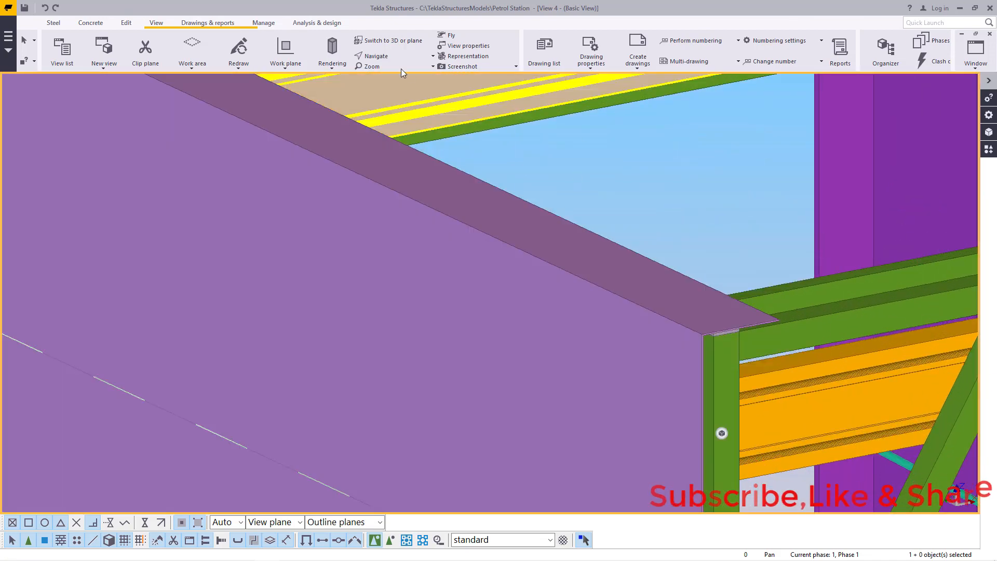
# Examine the fascia beam's flanges against the end truss from inside the canopy.
pyautogui.click(388, 55)
pyautogui.click(401, 83)
pyautogui.moveTo(700, 300); pyautogui.dragTo(432, 285)
pyautogui.scroll(-4, 433, 286)
pyautogui.scroll(5, 474, 358)
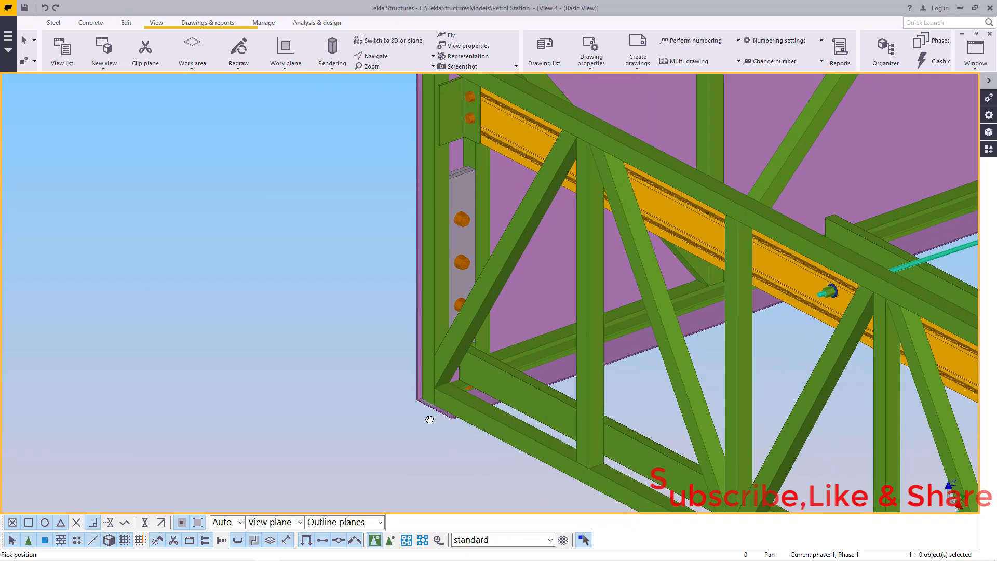
pyautogui.scroll(-5, 404, 404)
pyautogui.scroll(4, 598, 308)
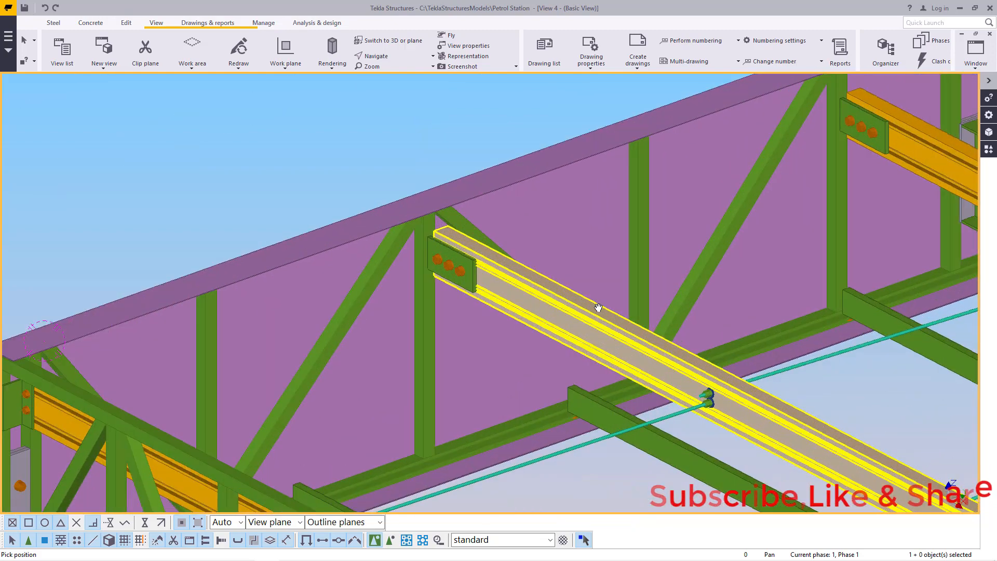
pyautogui.scroll(-4, 597, 308)
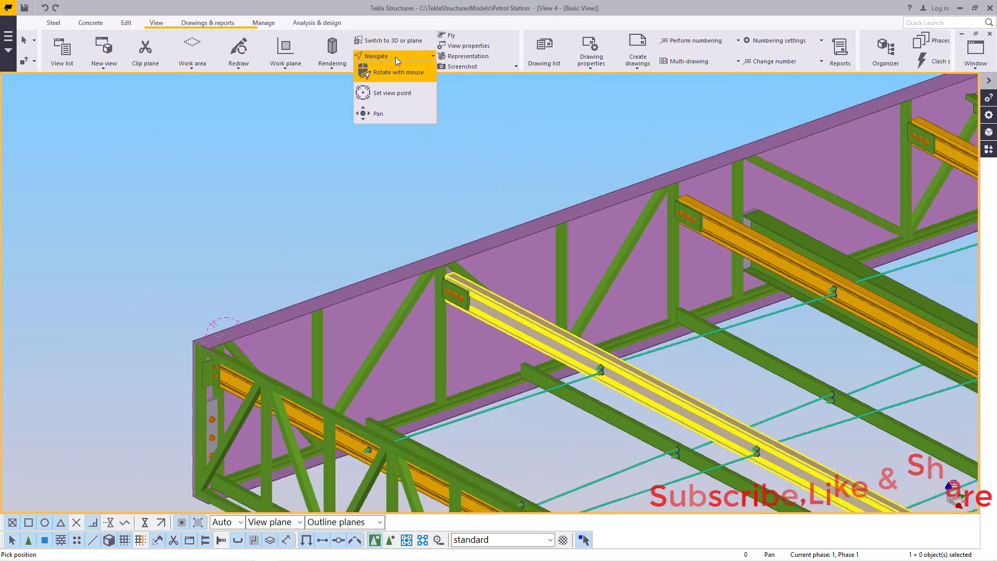
# Adopt the properties of the CC852-2-2-120 sample beam near grid F-4 for new beams.
pyautogui.keyDown('ctrl'); pyautogui.moveTo(542, 330); pyautogui.dragTo(824, 331, button='middle'); pyautogui.keyUp('ctrl')
pyautogui.scroll(-6, 824, 332)
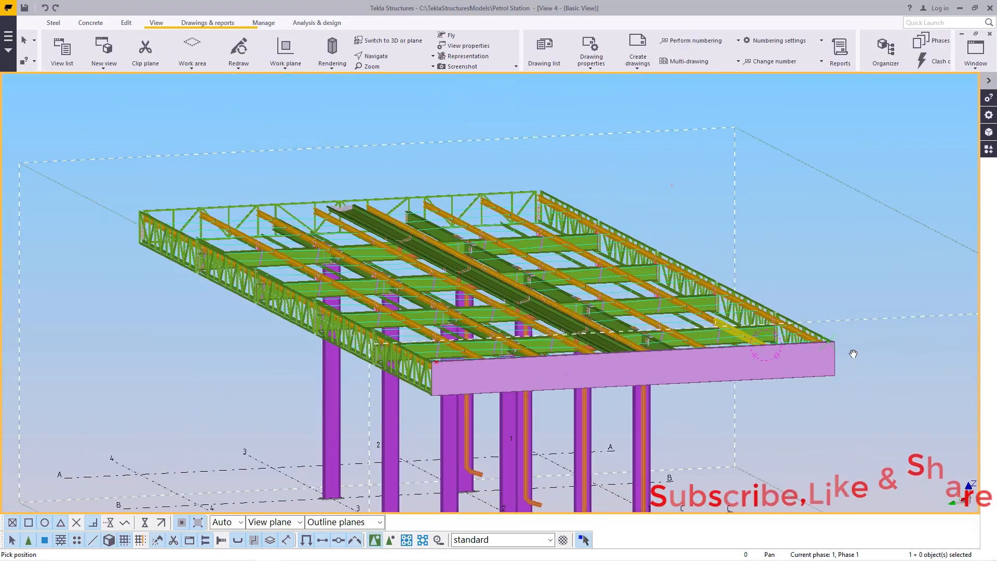
pyautogui.keyDown('ctrl'); pyautogui.moveTo(713, 376); pyautogui.dragTo(751, 418, button='middle'); pyautogui.keyUp('ctrl')
pyautogui.scroll(-4, 707, 333)
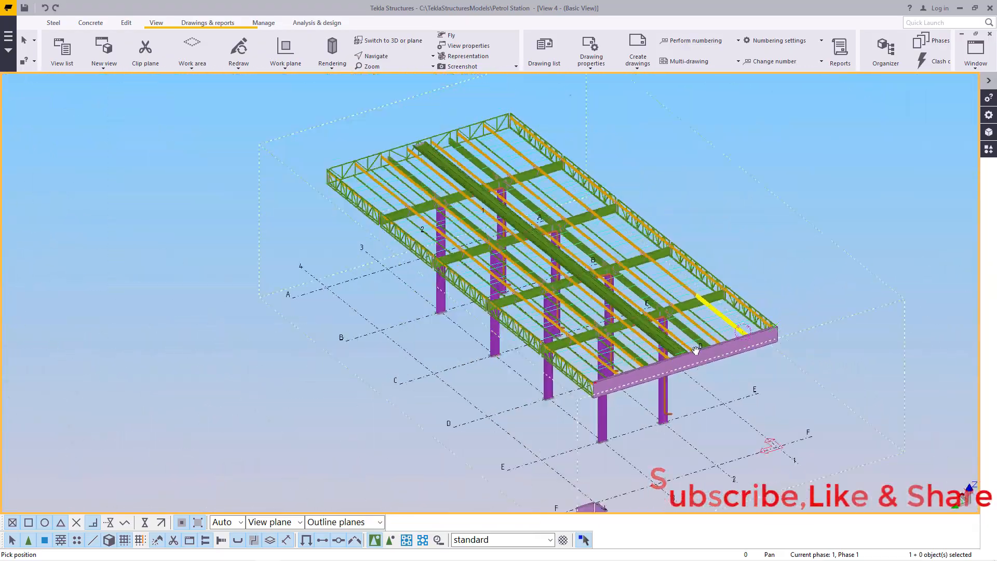
pyautogui.scroll(2, 593, 401)
pyautogui.scroll(4, 594, 401)
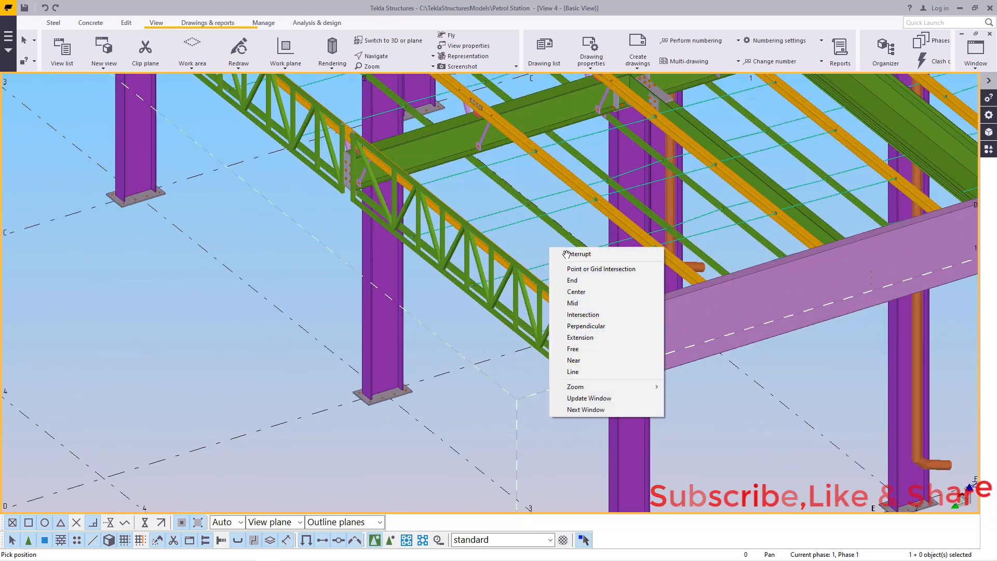
pyautogui.scroll(-5, 563, 257)
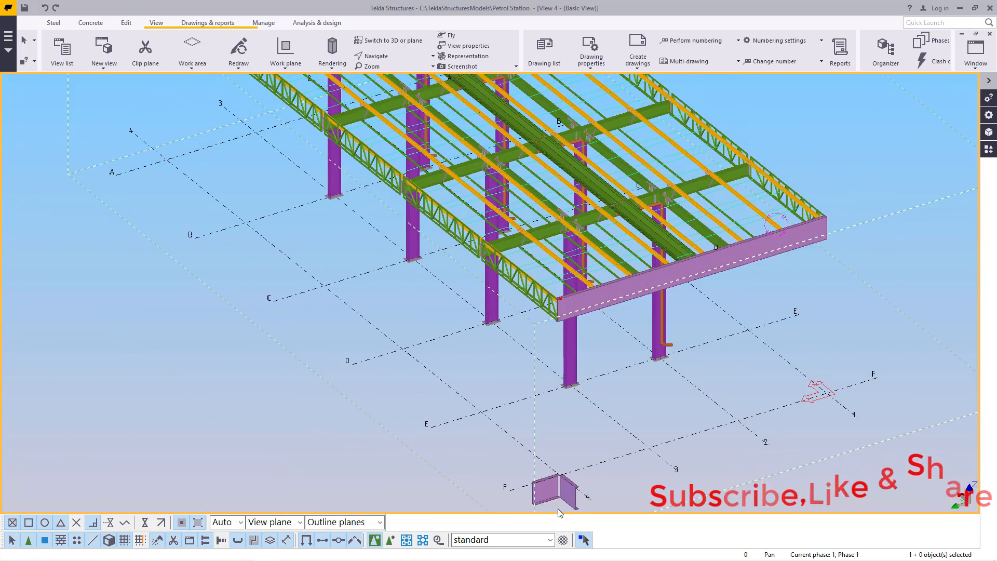
pyautogui.scroll(3, 570, 483)
pyautogui.doubleClick(570, 483)
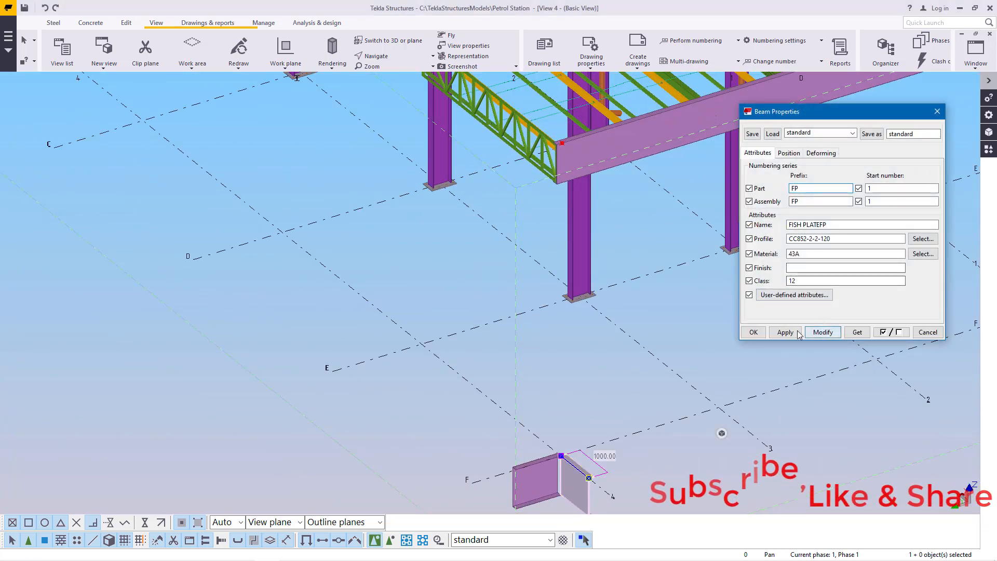
pyautogui.click(753, 332)
pyautogui.scroll(-3, 727, 364)
pyautogui.scroll(4, 649, 389)
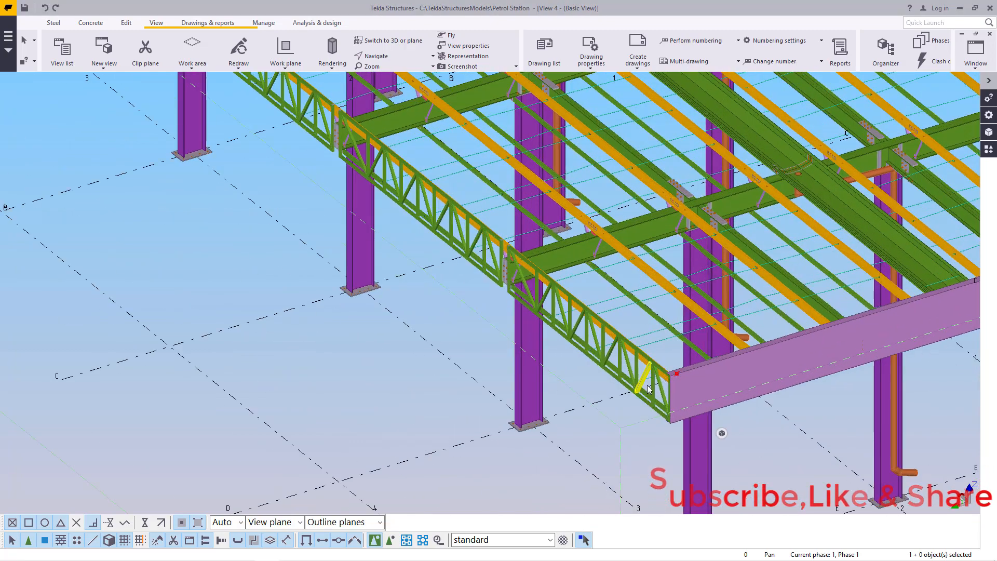
pyautogui.click(53, 22)
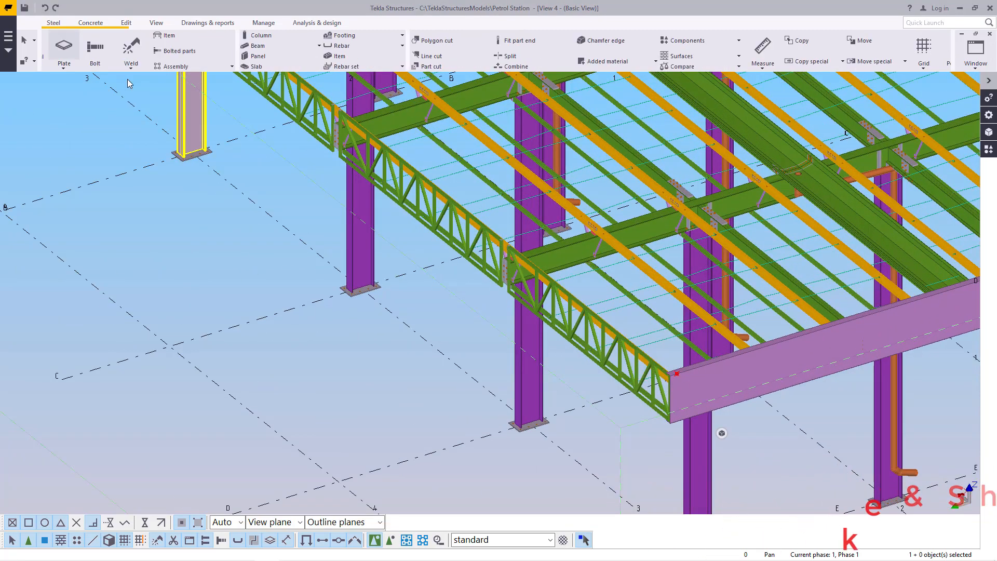
pyautogui.click(87, 49)
pyautogui.scroll(5, 675, 384)
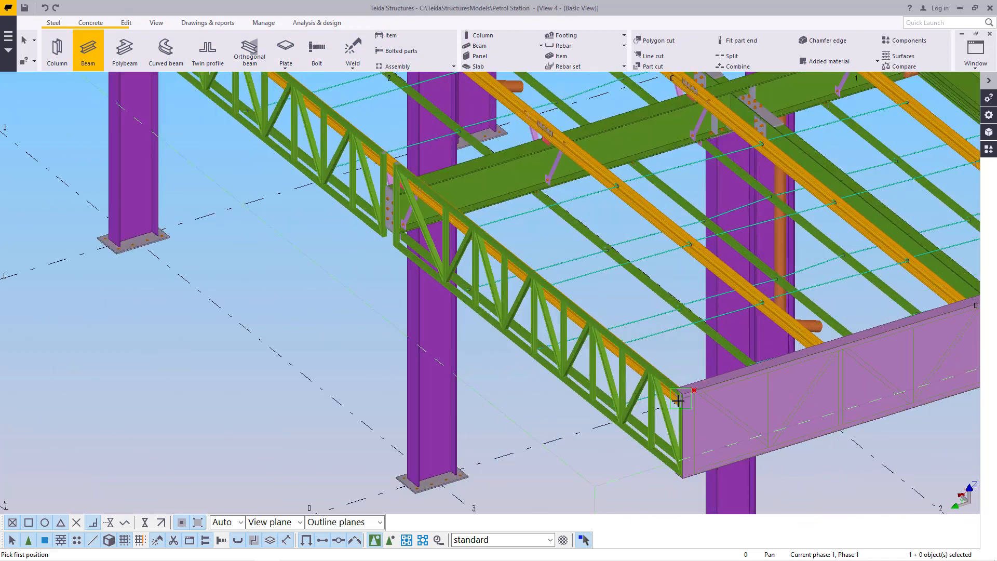
pyautogui.scroll(6, 688, 402)
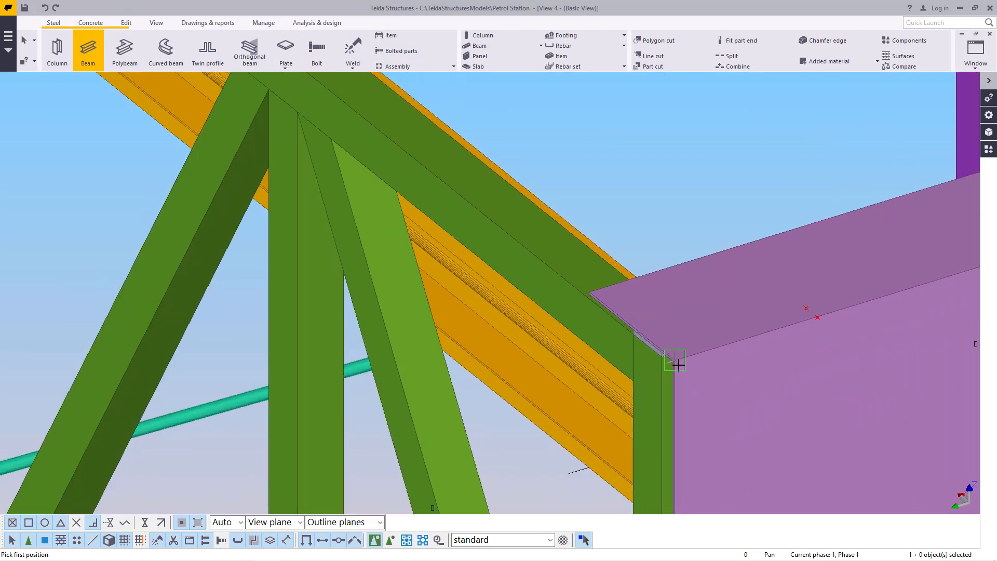
pyautogui.scroll(1, 682, 361)
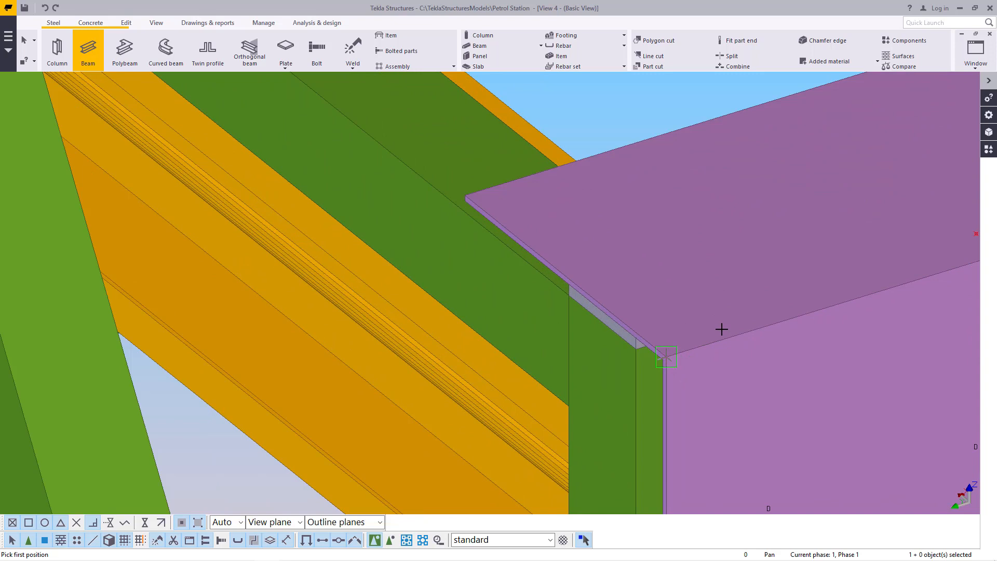
pyautogui.scroll(3, 648, 338)
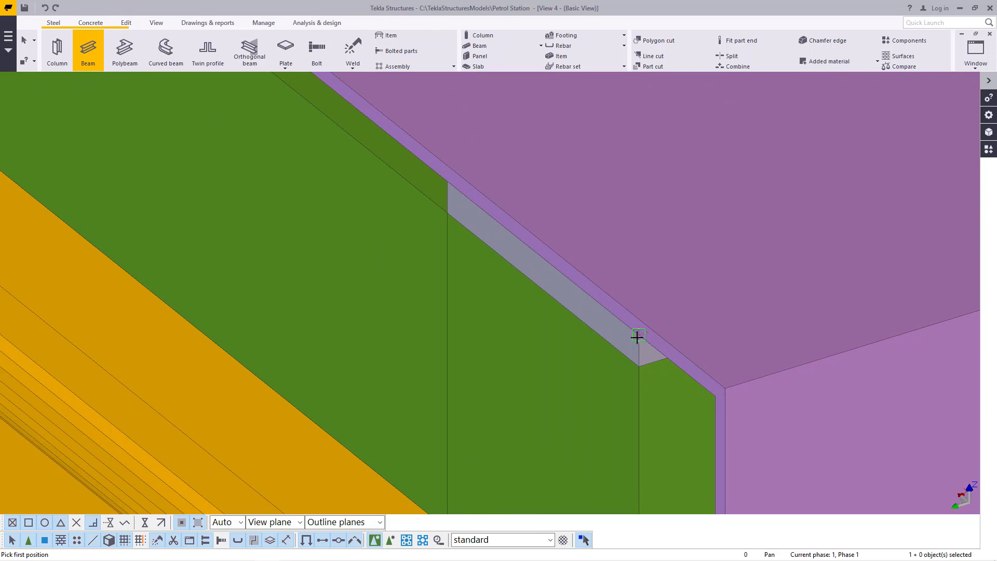
pyautogui.click(726, 386)
pyautogui.scroll(-6, 727, 387)
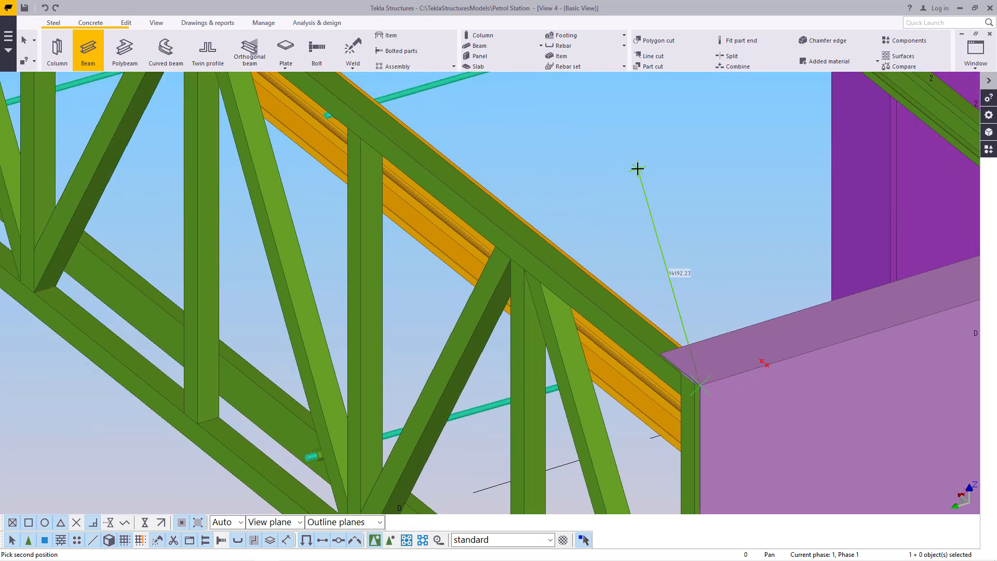
pyautogui.rightClick(638, 168)
pyautogui.click(649, 177)
pyautogui.scroll(-4, 476, 248)
pyautogui.scroll(-5, 576, 347)
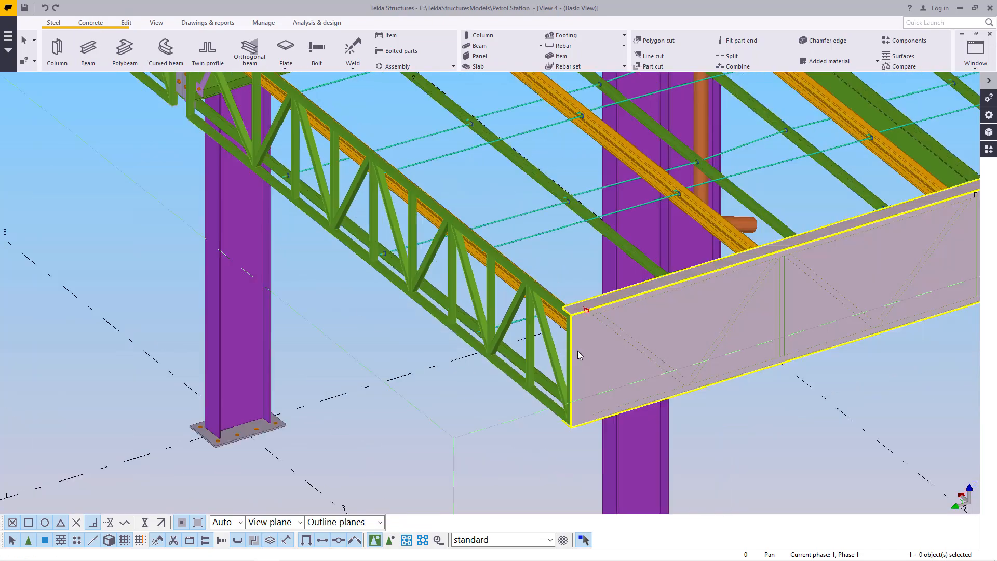
# Select the end fascia beam and set an upright work plane at the base of the column on grid D-3.
pyautogui.scroll(10, 765, 281)
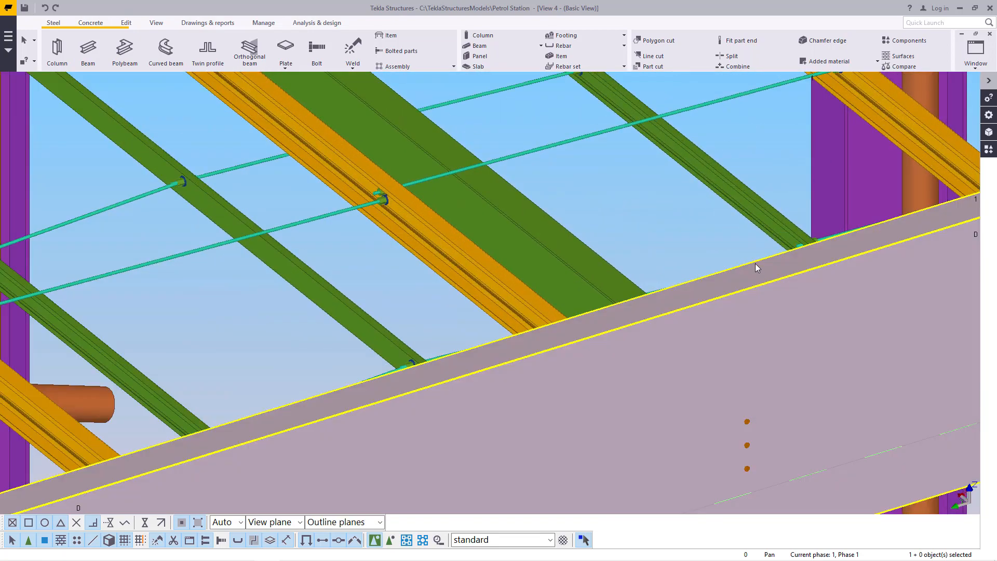
pyautogui.scroll(-8, 733, 307)
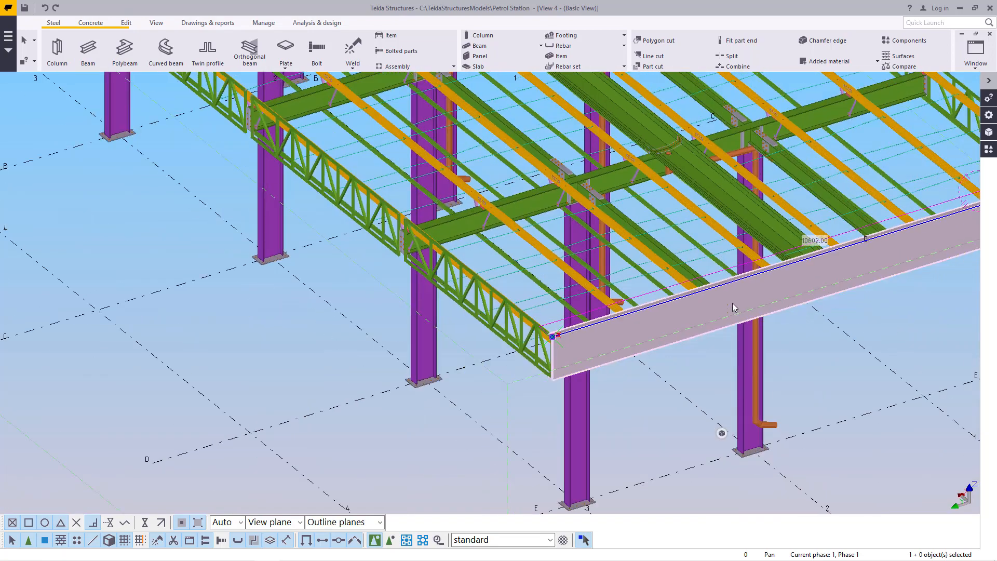
pyautogui.scroll(-2, 731, 318)
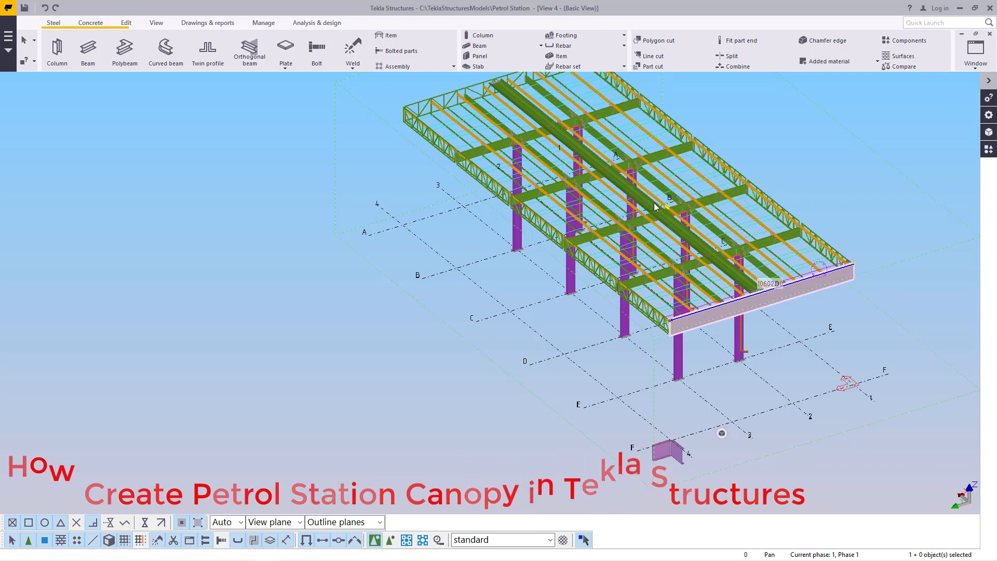
pyautogui.scroll(2, 749, 288)
pyautogui.scroll(3, 749, 287)
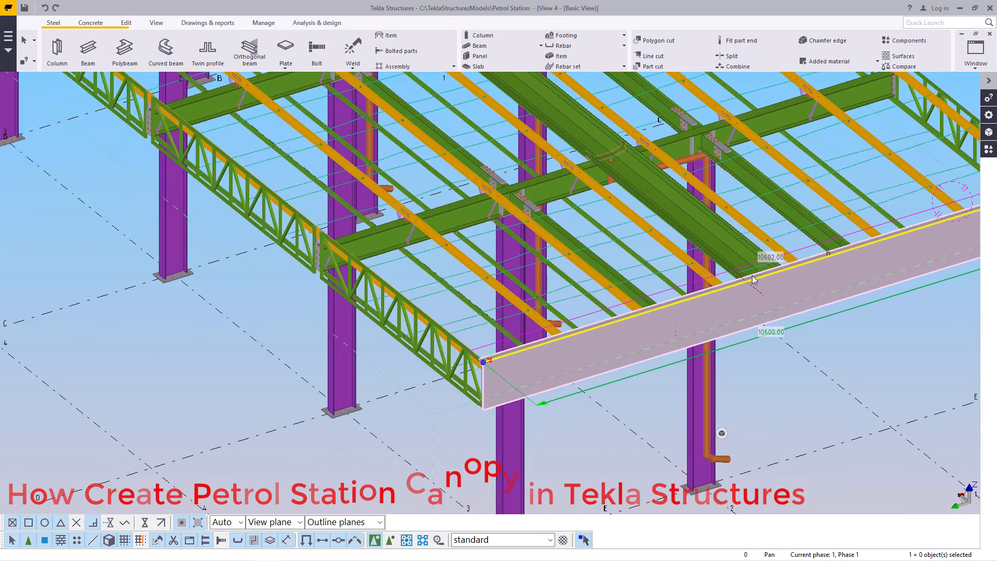
pyautogui.click(156, 23)
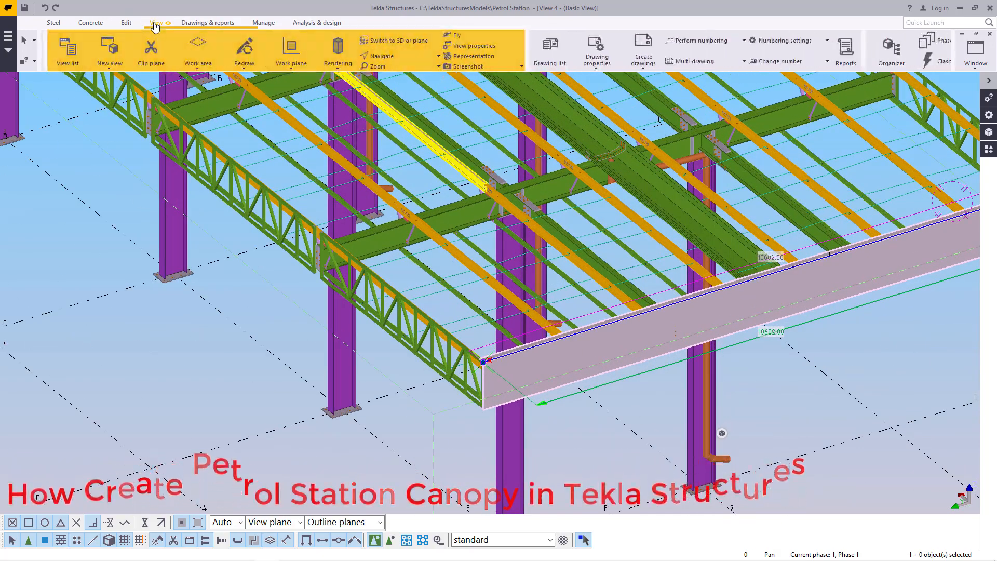
pyautogui.click(286, 69)
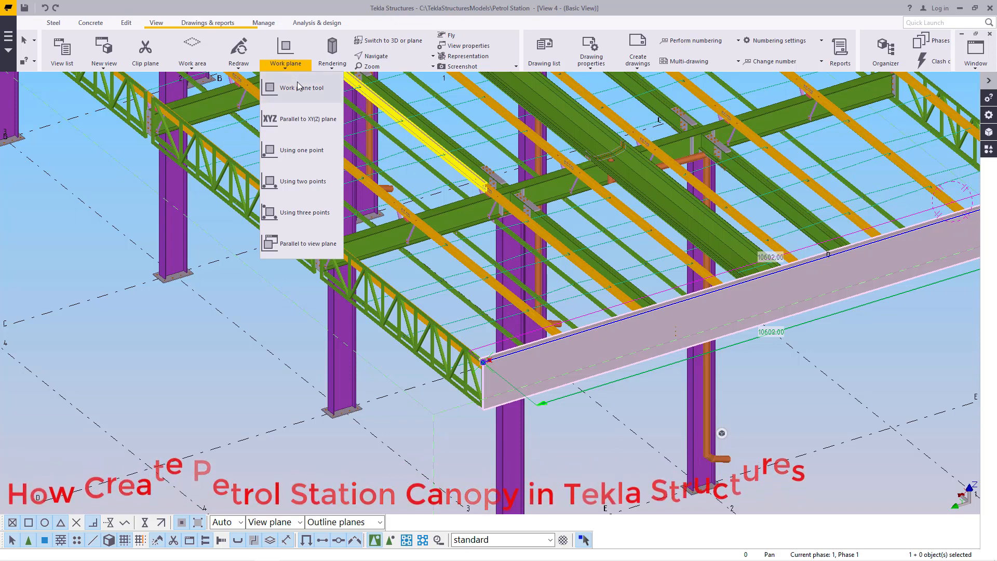
pyautogui.click(299, 88)
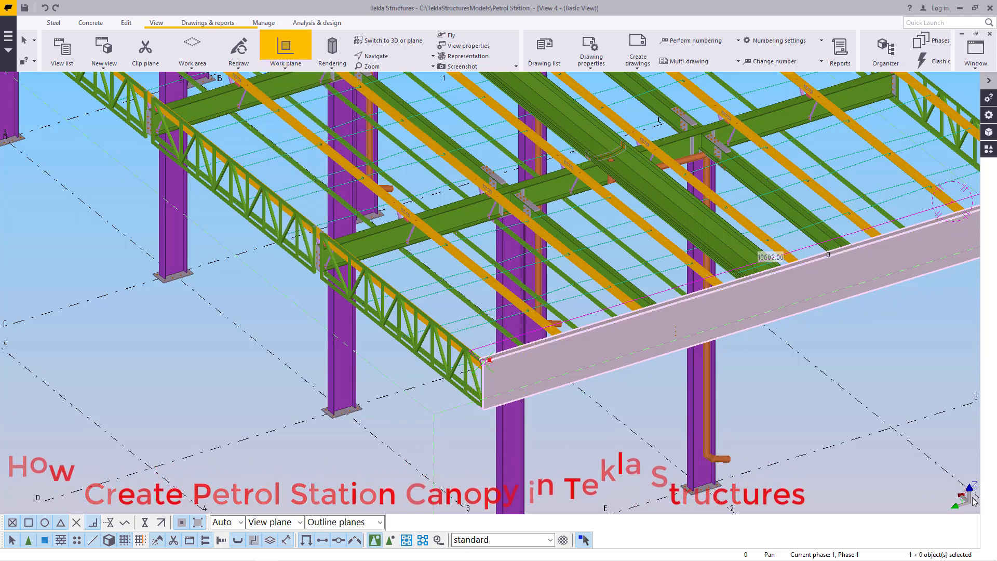
pyautogui.scroll(-5, 821, 438)
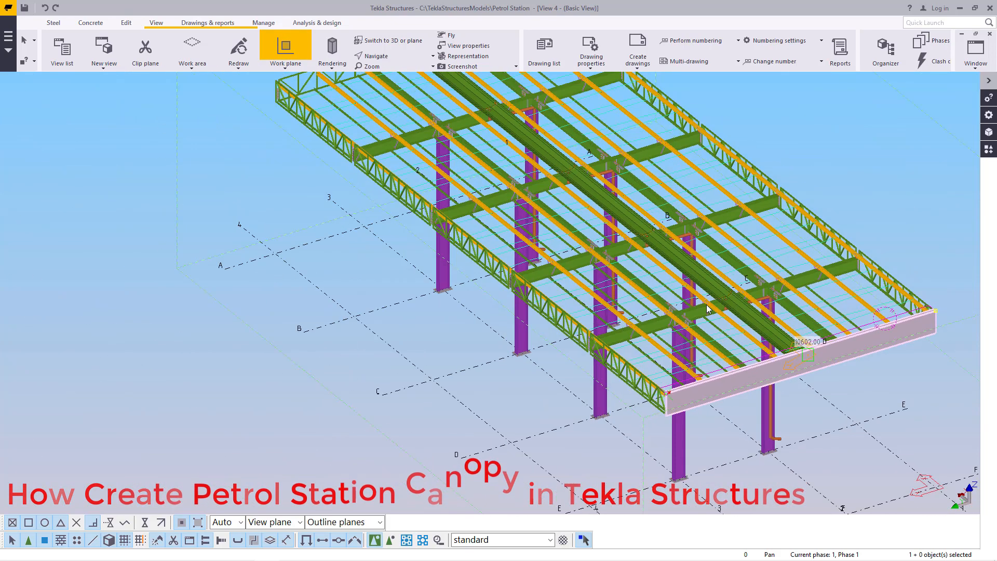
pyautogui.scroll(6, 560, 386)
pyautogui.scroll(1, 560, 386)
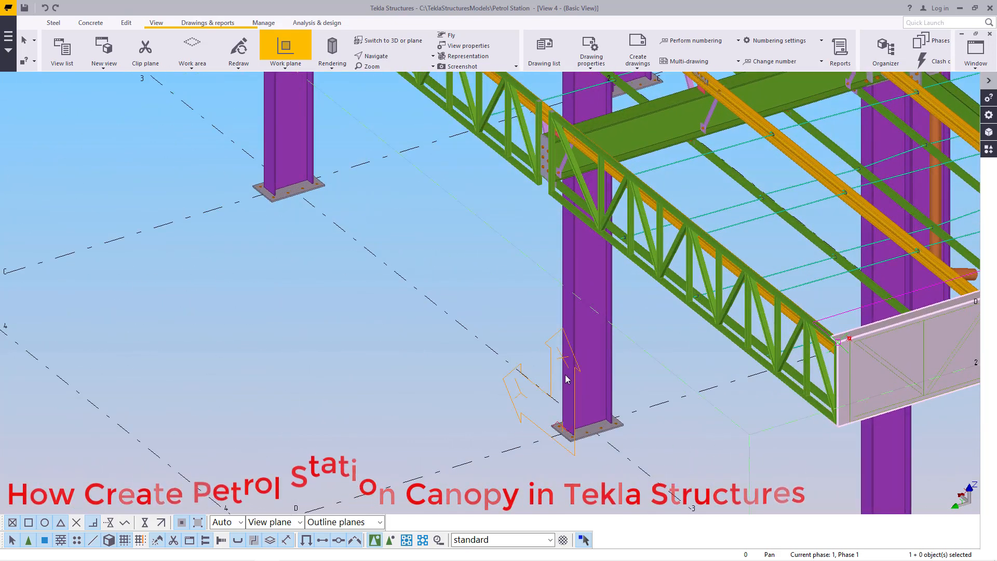
pyautogui.click(555, 433)
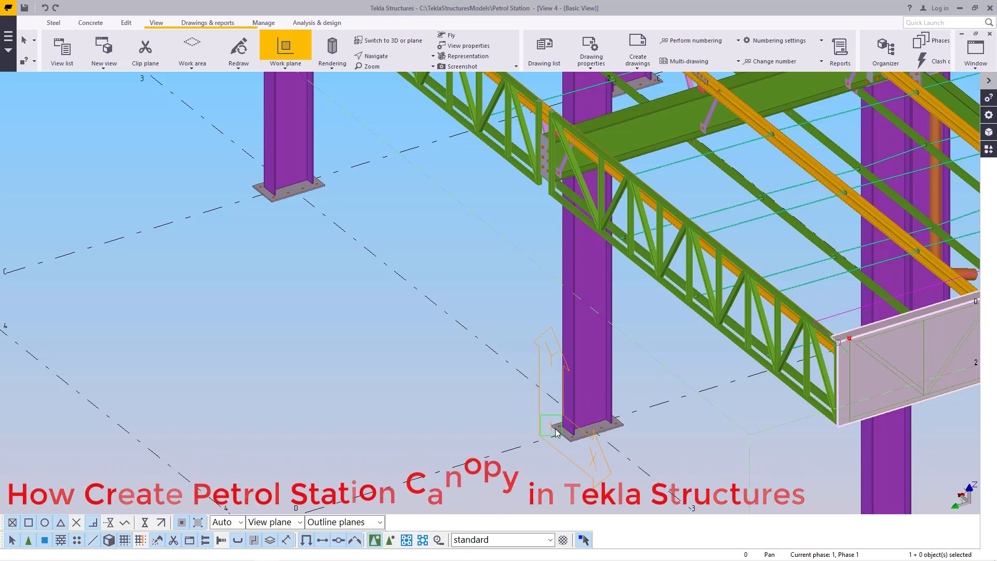
pyautogui.click(564, 414)
pyautogui.rightClick(470, 264)
pyautogui.click(490, 273)
pyautogui.scroll(-2, 589, 390)
pyautogui.scroll(-4, 602, 395)
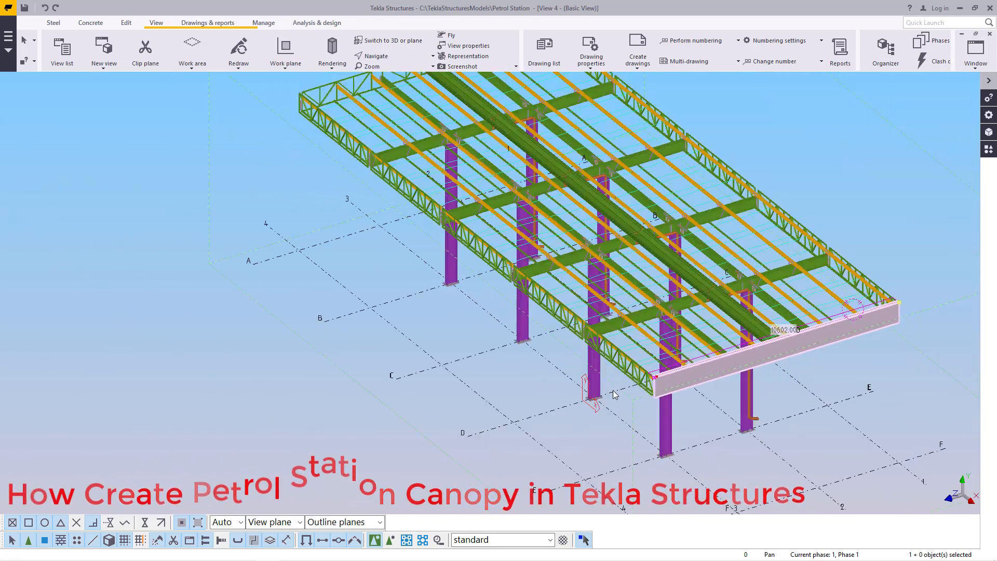
# Mirror-copy the end fascia beam to the canopy's opposite end about a midpoint on the beam along the canopy, using X0 -2340.00, Y0 6379.70, angle -90.
pyautogui.scroll(5, 784, 332)
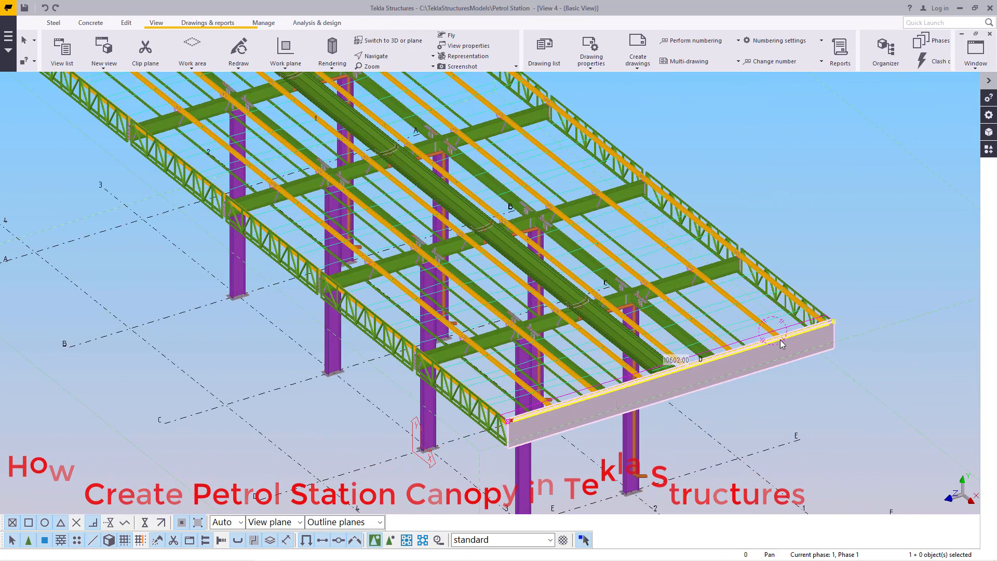
pyautogui.rightClick(757, 151)
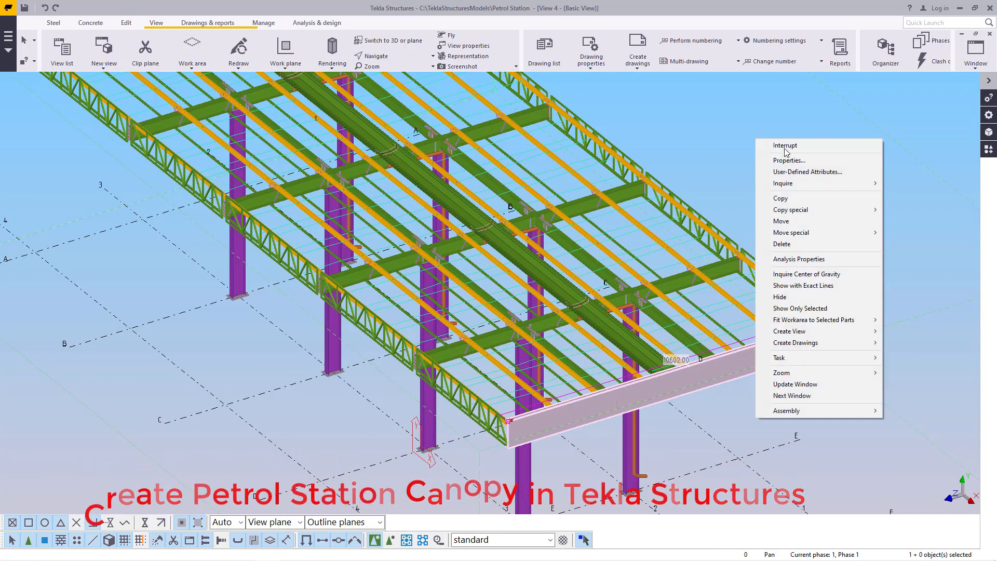
pyautogui.moveTo(836, 211)
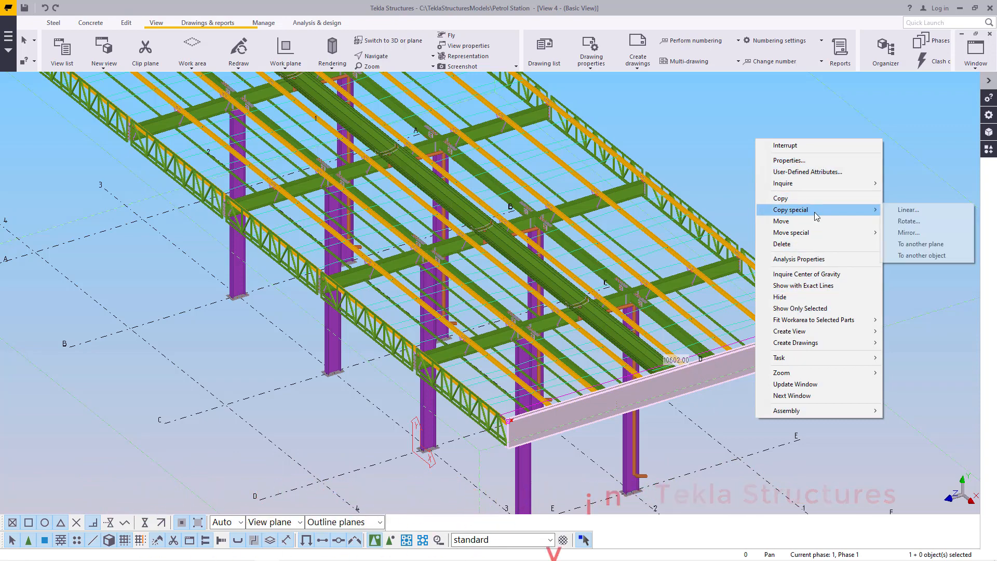
pyautogui.click(908, 233)
pyautogui.scroll(-3, 726, 372)
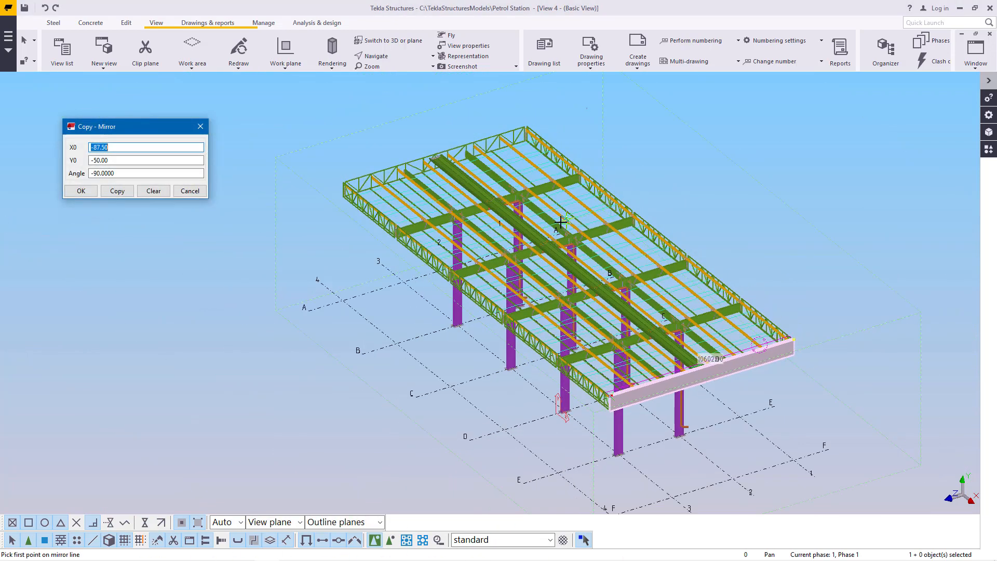
pyautogui.scroll(5, 567, 234)
pyautogui.scroll(-3, 568, 234)
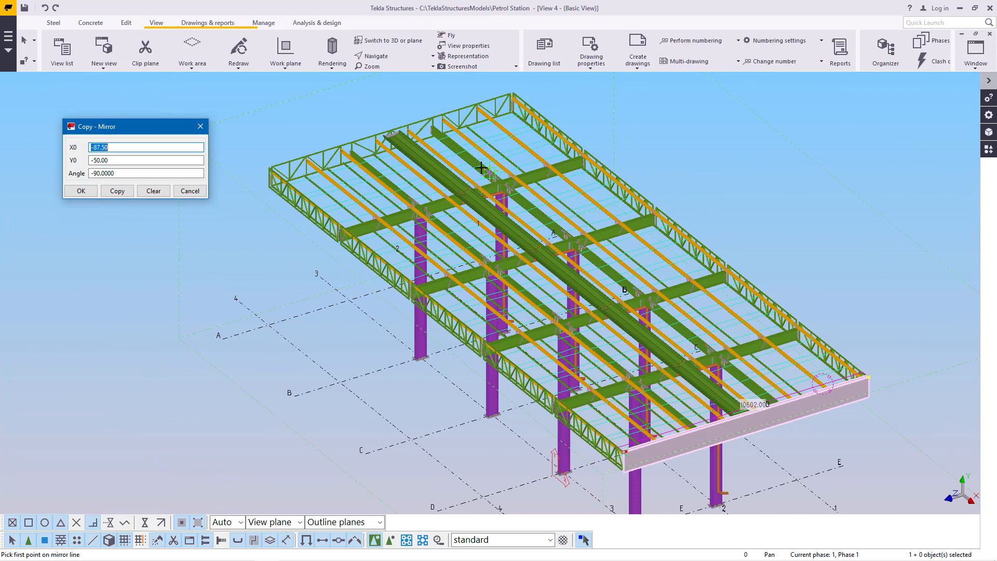
pyautogui.scroll(10, 598, 241)
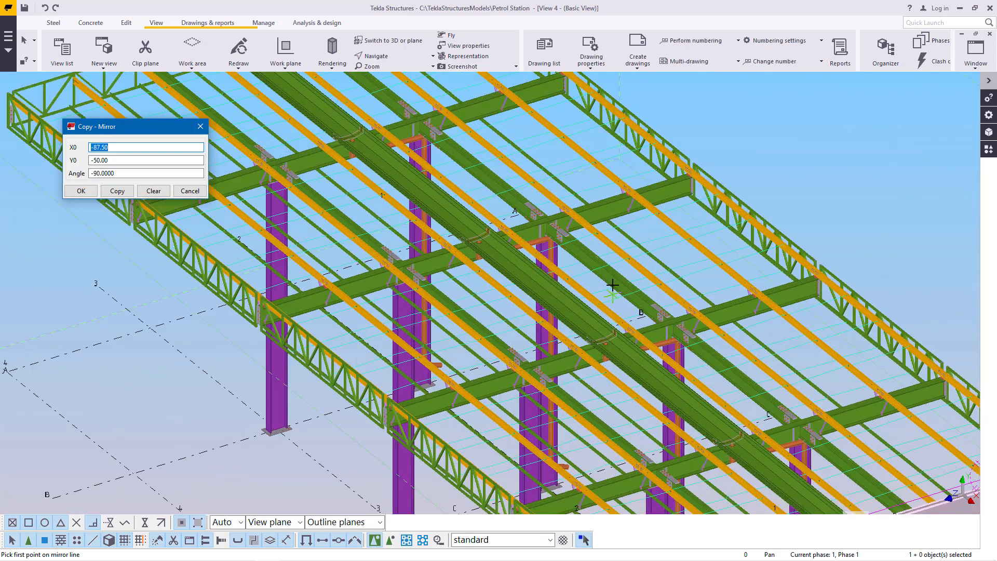
pyautogui.scroll(6, 582, 263)
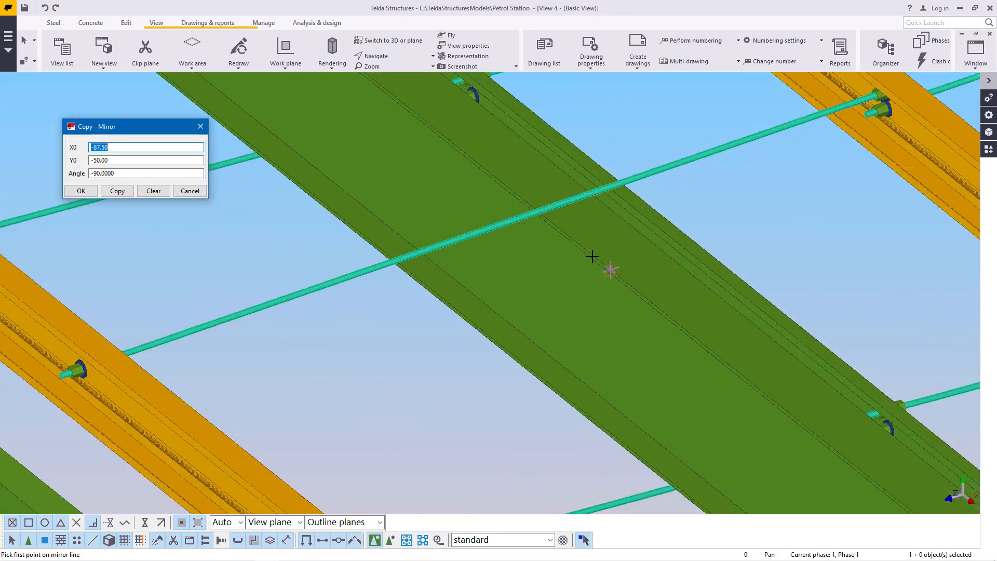
pyautogui.scroll(4, 621, 286)
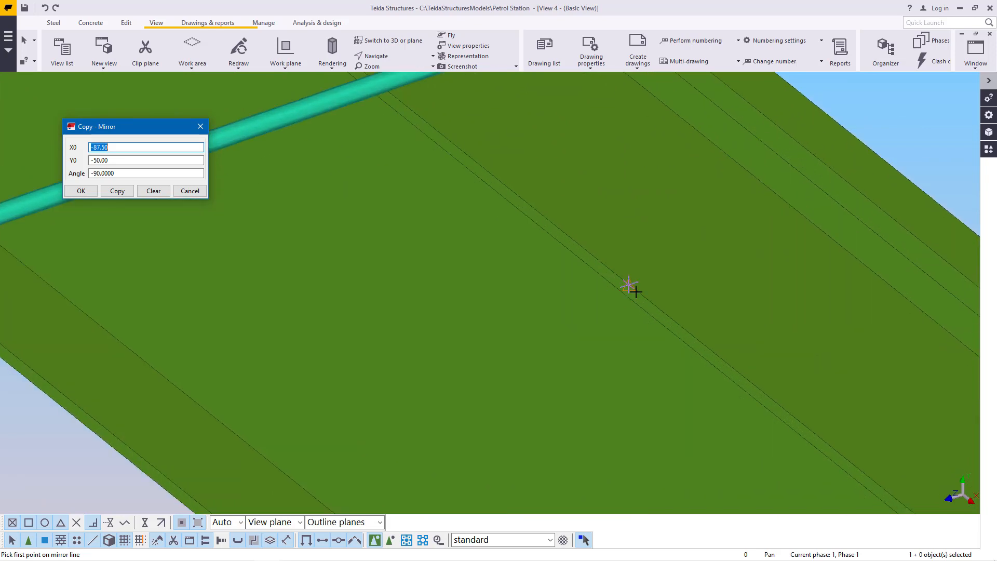
pyautogui.click(624, 281)
pyautogui.scroll(2, 624, 296)
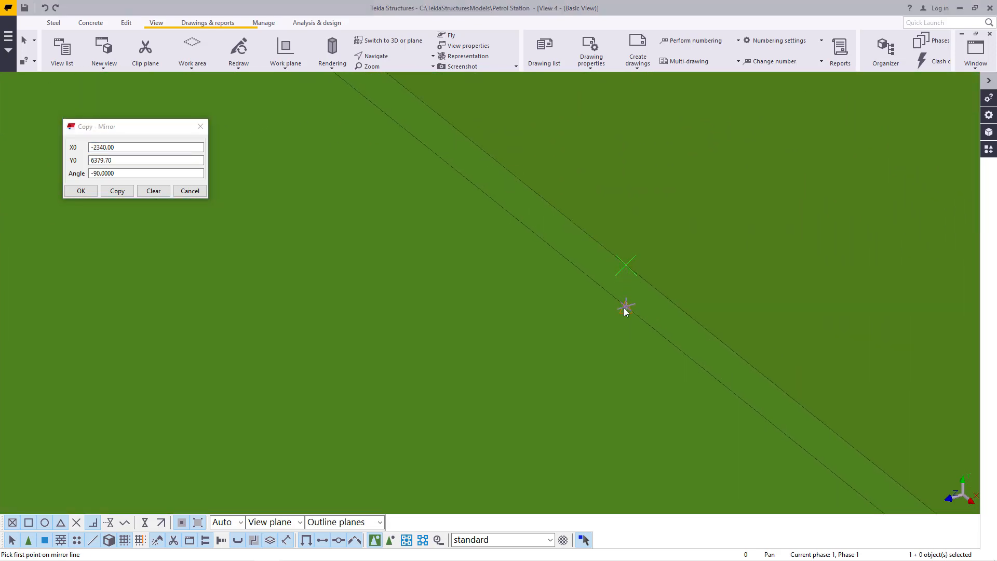
pyautogui.click(129, 195)
pyautogui.click(89, 193)
pyautogui.rightClick(323, 196)
pyautogui.click(352, 206)
pyautogui.scroll(-2, 519, 312)
pyautogui.scroll(-8, 607, 372)
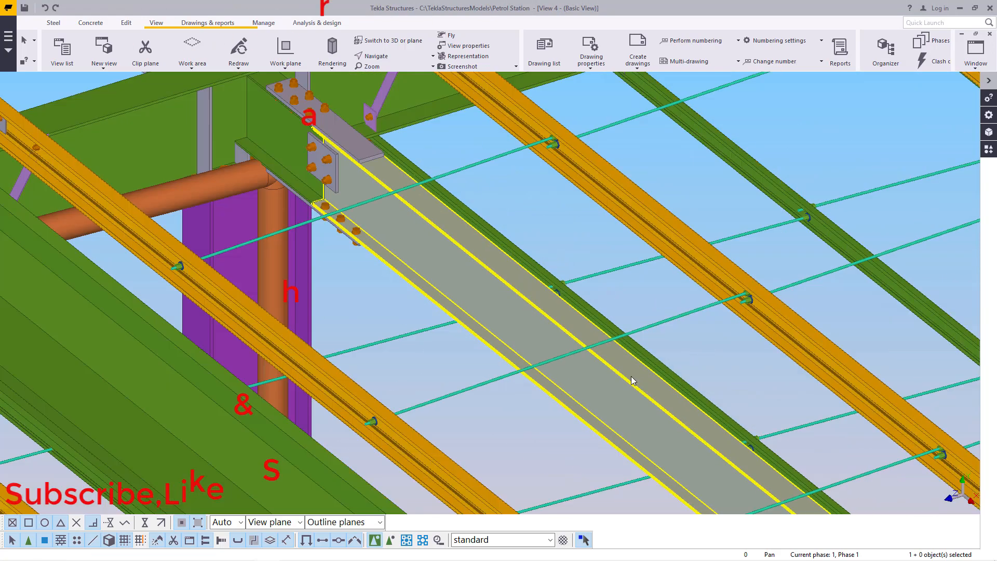
# Examine how the mirrored fascia beam sits on the truss at the canopy's far corner.
pyautogui.scroll(10, 247, 260)
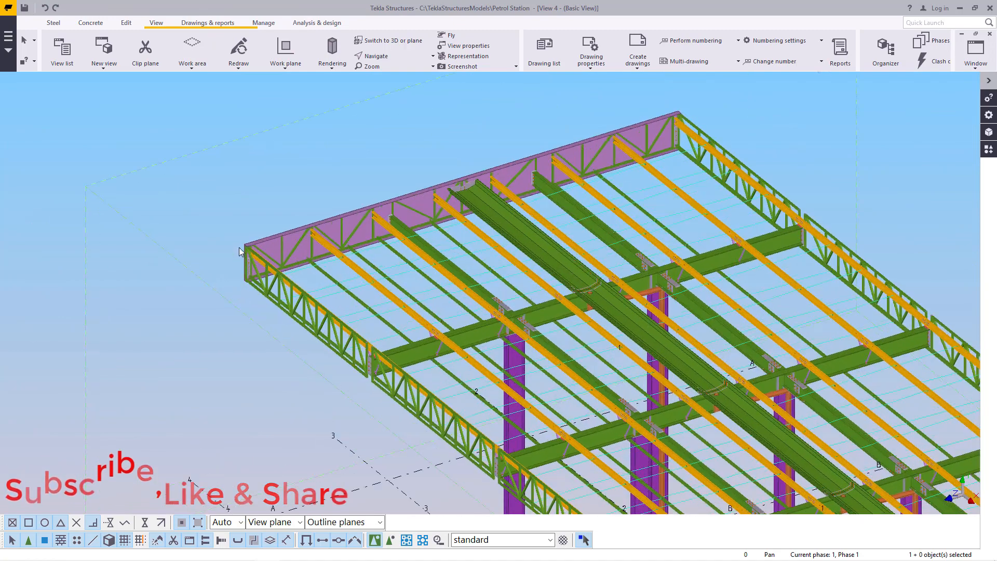
pyautogui.scroll(3, 244, 256)
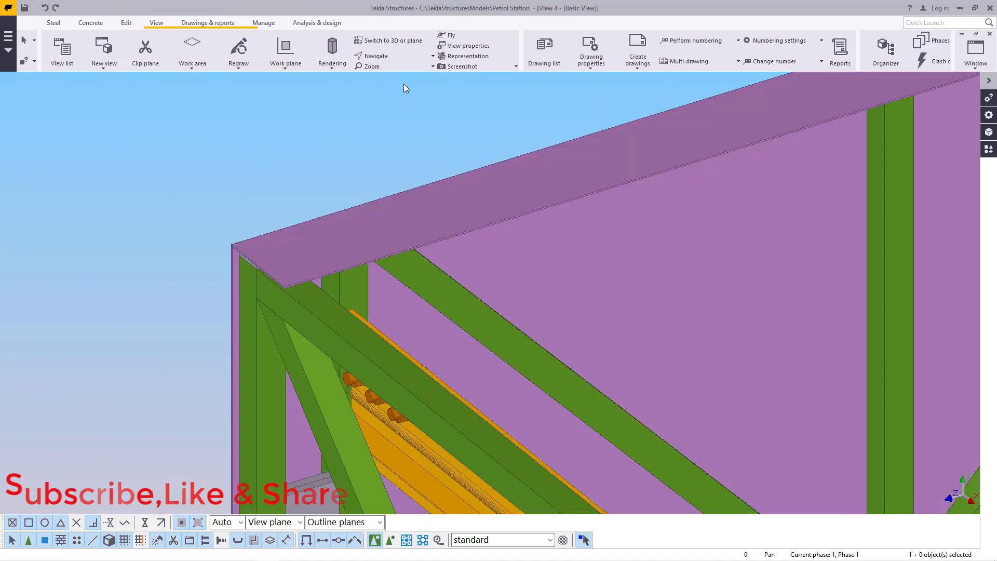
pyautogui.click(387, 62)
pyautogui.click(395, 83)
pyautogui.moveTo(318, 278); pyautogui.dragTo(386, 256)
pyautogui.scroll(-5, 226, 223)
pyautogui.scroll(-5, 227, 224)
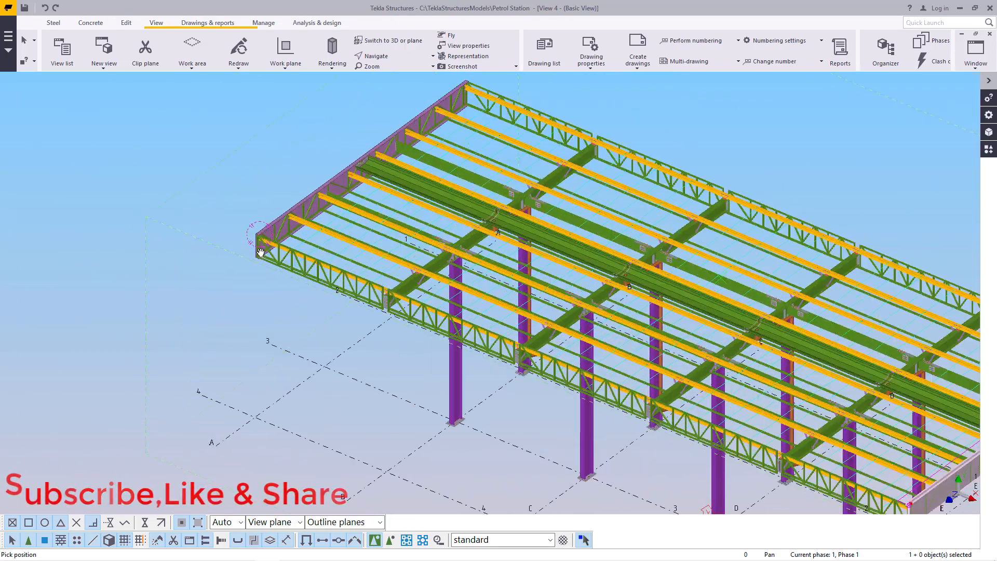
pyautogui.scroll(10, 261, 253)
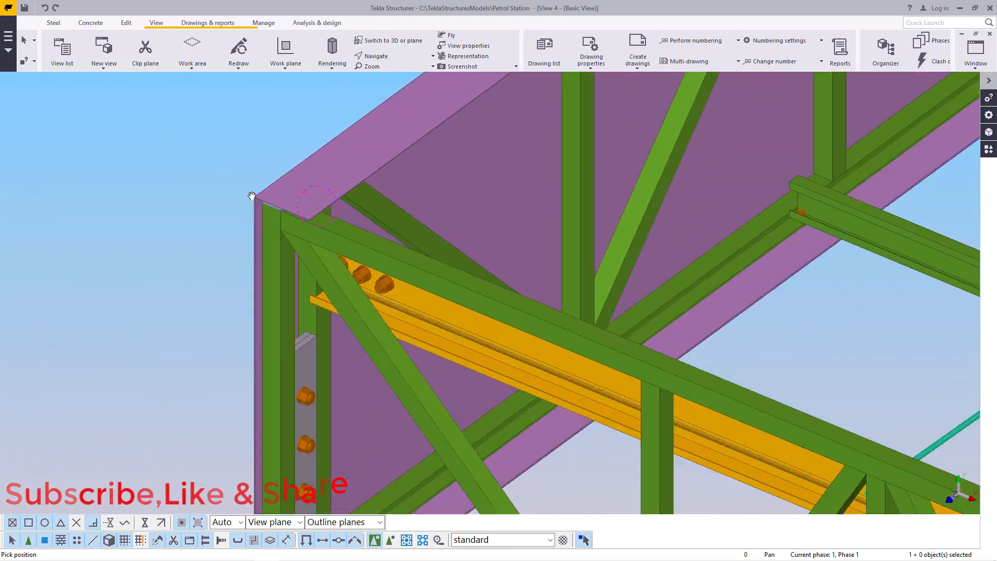
pyautogui.rightClick(193, 132)
pyautogui.click(213, 139)
pyautogui.scroll(2, 305, 218)
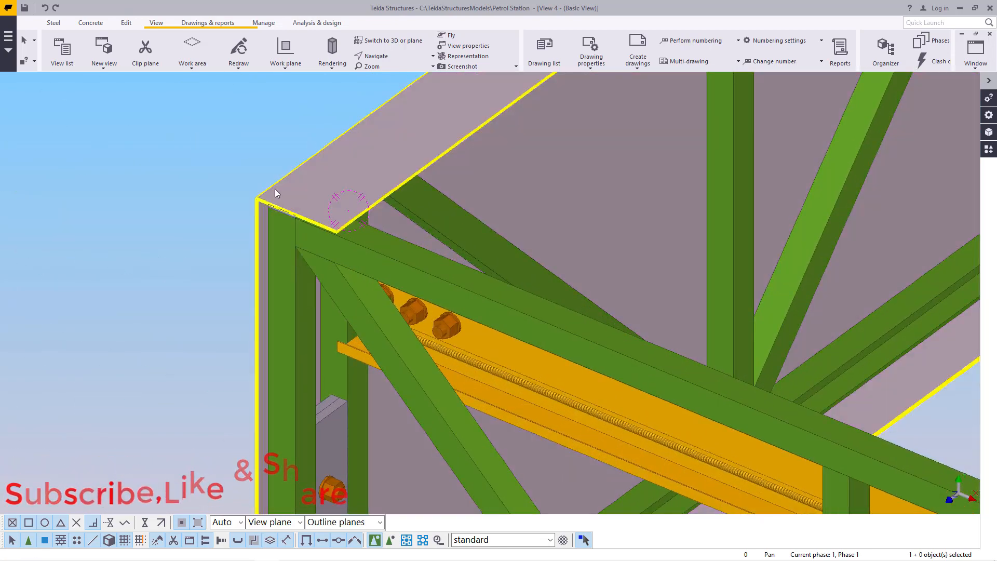
pyautogui.scroll(3, 275, 193)
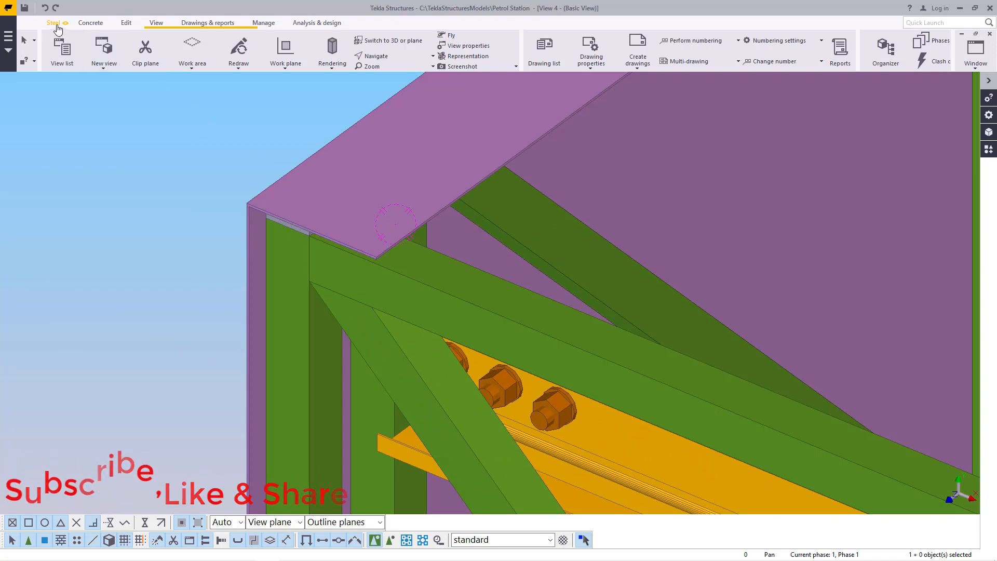
# Create a CC852-2-2-120 beam along the canopy's long edge, between the outer top corners of the mirrored and original end fascia beams.
pyautogui.click(55, 27)
pyautogui.click(87, 49)
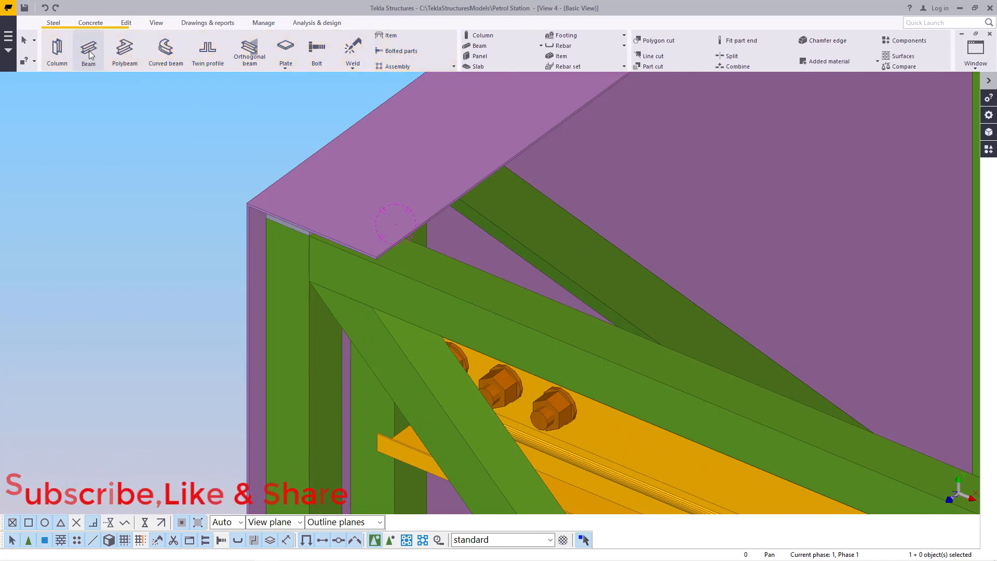
pyautogui.scroll(1, 290, 211)
pyautogui.scroll(2, 289, 211)
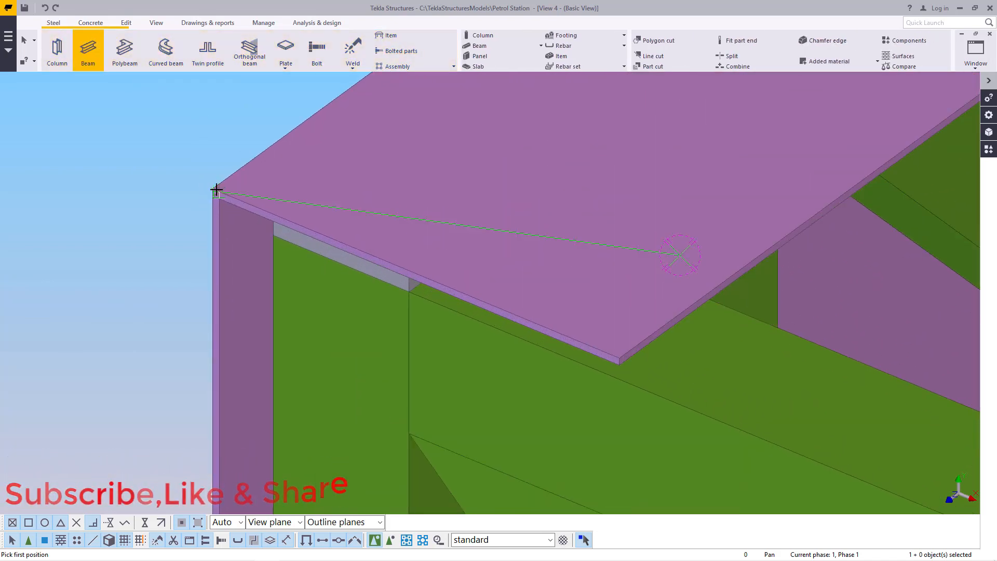
pyautogui.click(213, 186)
pyautogui.scroll(-5, 233, 205)
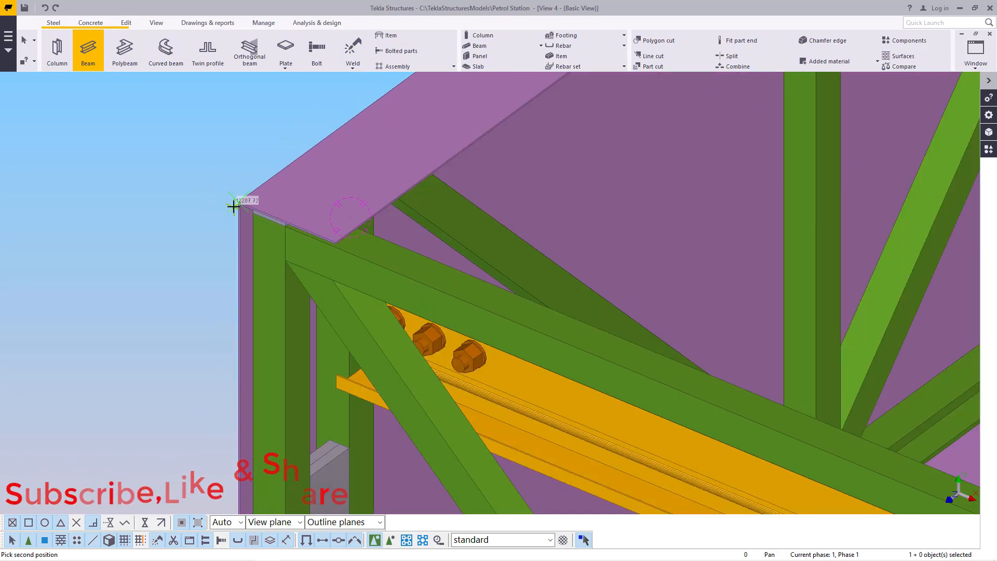
pyautogui.scroll(-6, 234, 210)
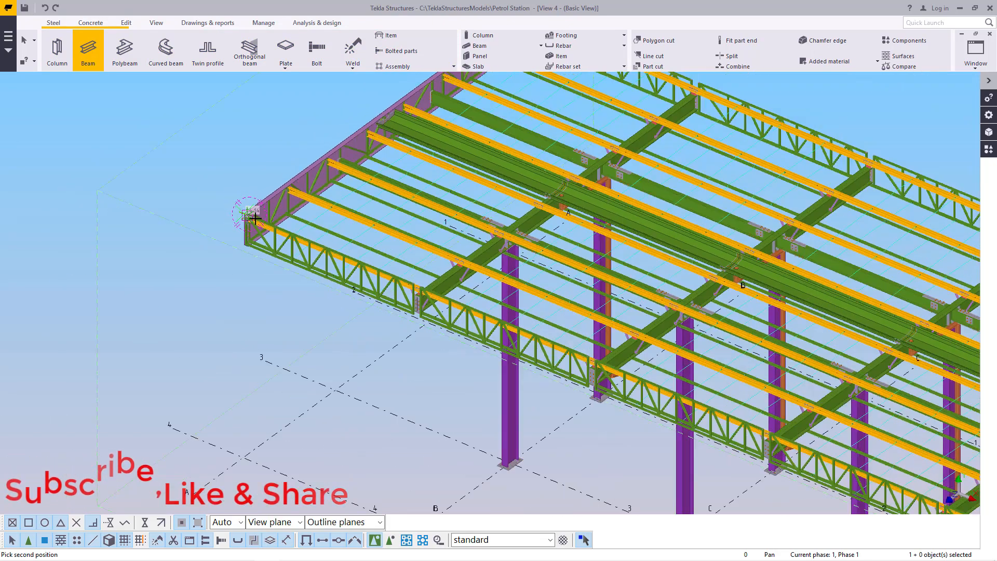
pyautogui.scroll(1, 681, 397)
pyautogui.scroll(8, 623, 381)
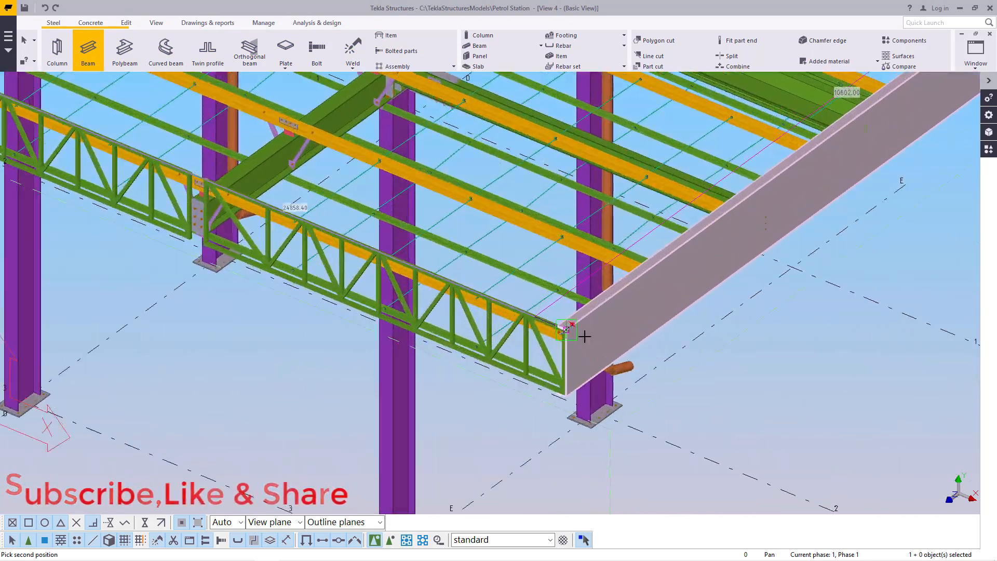
pyautogui.scroll(4, 555, 326)
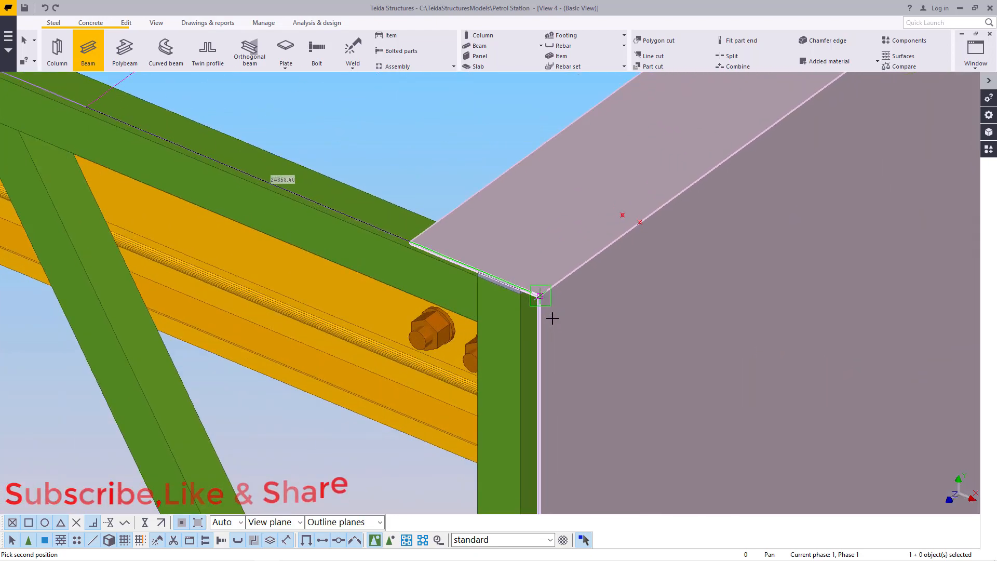
pyautogui.click(540, 296)
pyautogui.rightClick(433, 257)
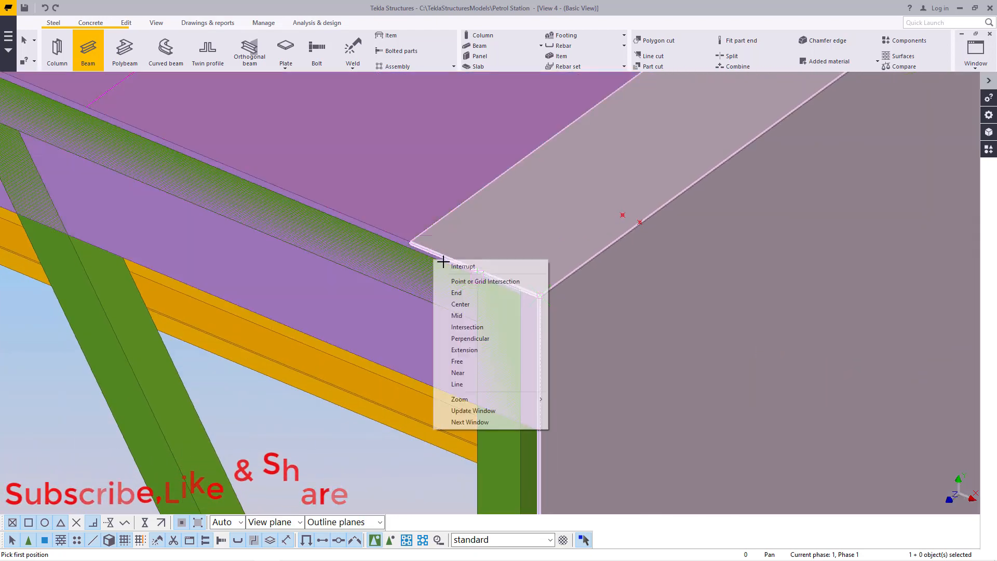
pyautogui.click(454, 266)
# Modify the new long-edge fascia beam's position by setting its rotation to Back.
pyautogui.scroll(-3, 500, 349)
pyautogui.scroll(-4, 510, 356)
pyautogui.scroll(2, 546, 307)
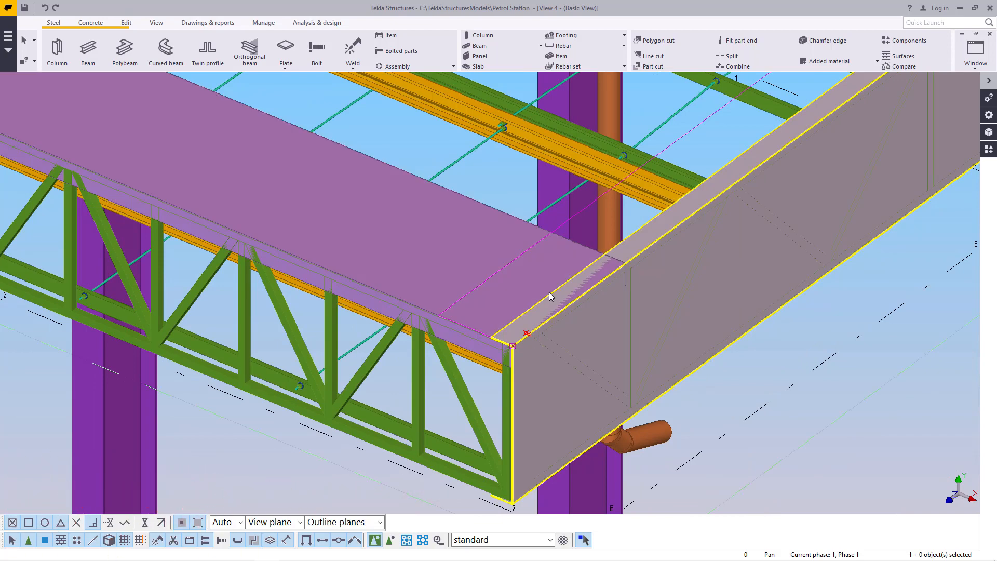
pyautogui.click(484, 261)
pyautogui.scroll(-1, 484, 259)
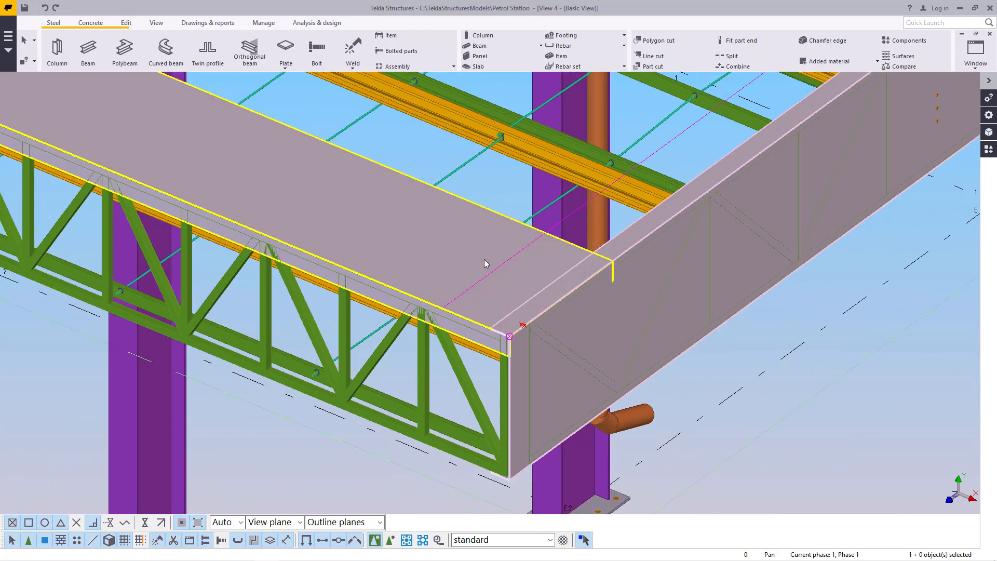
pyautogui.doubleClick(473, 207)
pyautogui.click(790, 153)
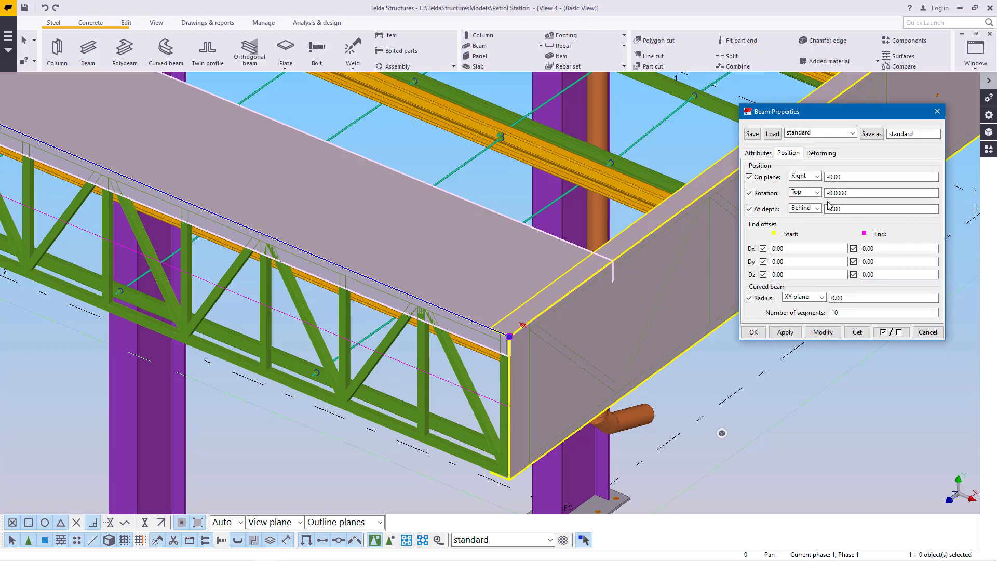
pyautogui.click(821, 333)
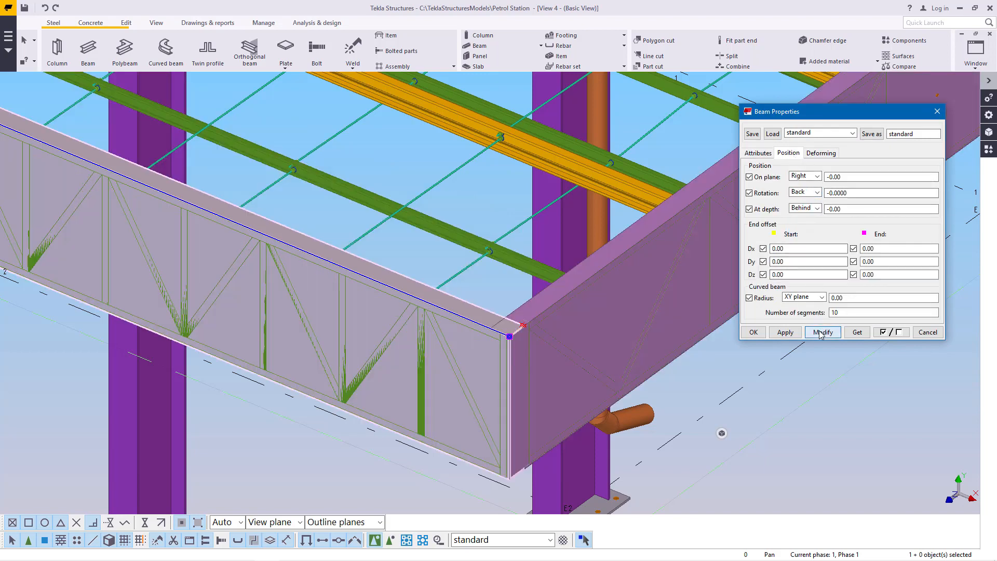
pyautogui.click(754, 332)
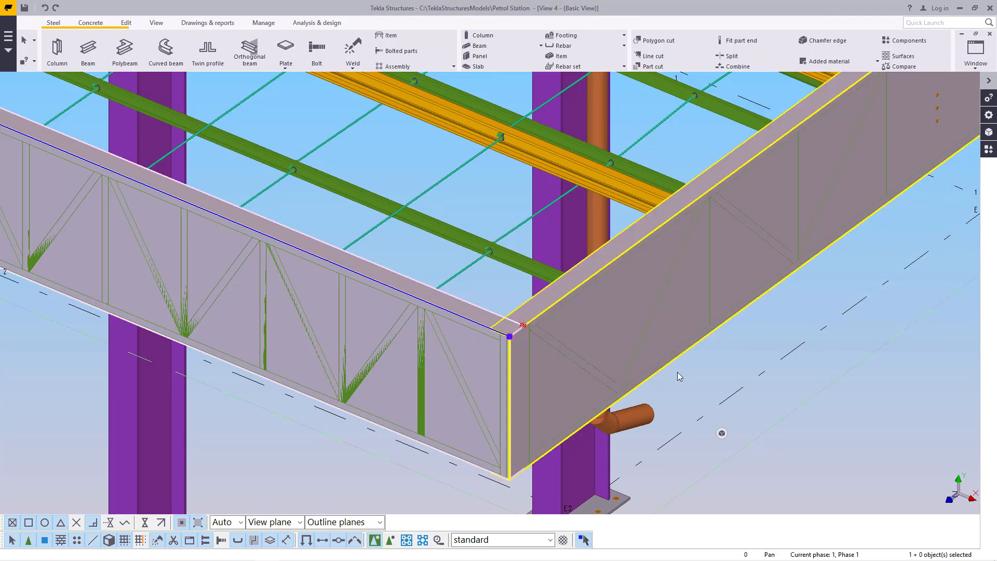
# Examine how the long-edge fascia beam meets the truss and end fascia at the corner, and check its position settings.
pyautogui.scroll(5, 519, 315)
pyautogui.scroll(4, 519, 311)
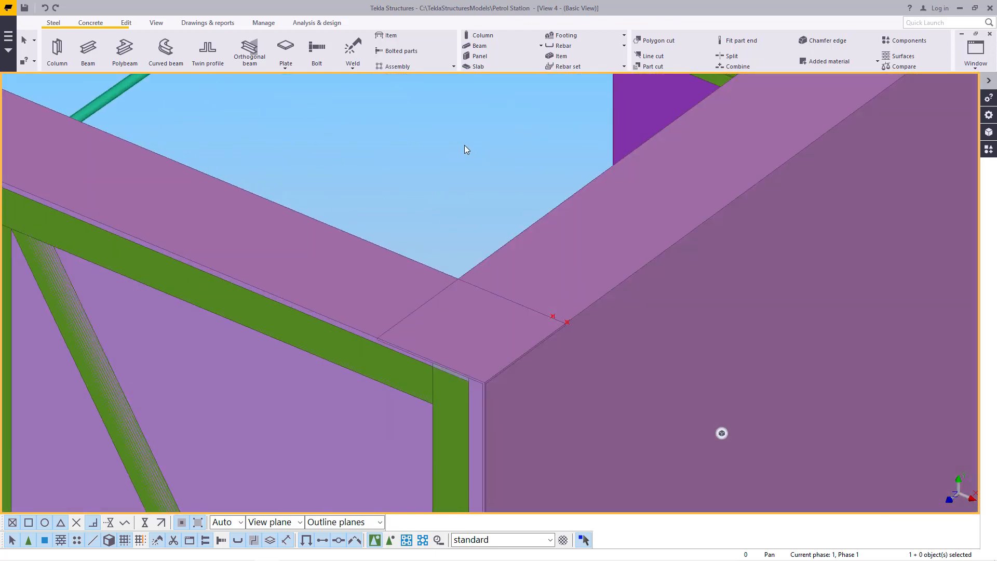
pyautogui.keyDown('ctrl'); pyautogui.moveTo(466, 145); pyautogui.dragTo(267, 200, button='middle'); pyautogui.keyUp('ctrl')
pyautogui.scroll(4, 267, 200)
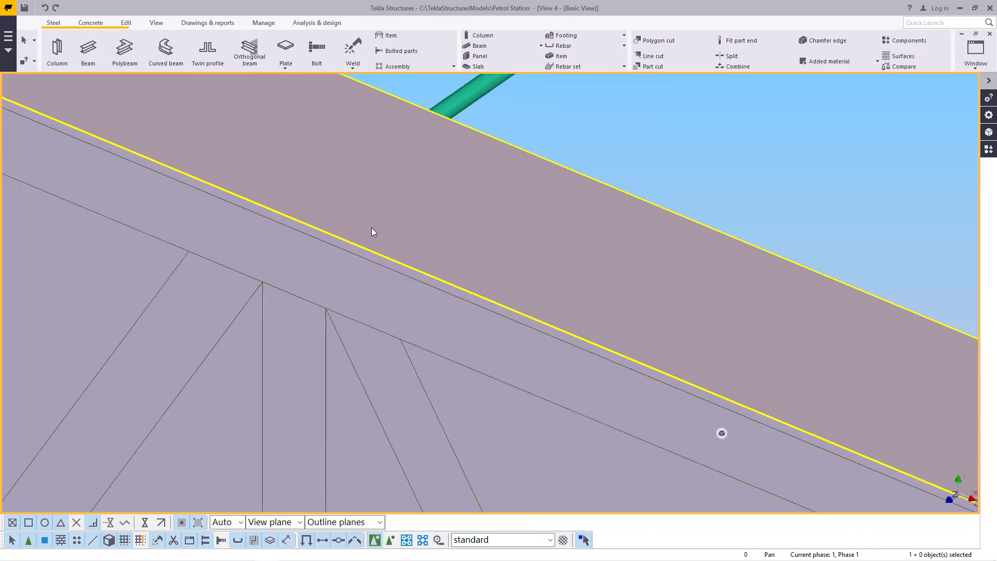
pyautogui.scroll(-5, 366, 227)
pyautogui.scroll(2, 770, 396)
pyautogui.scroll(3, 774, 422)
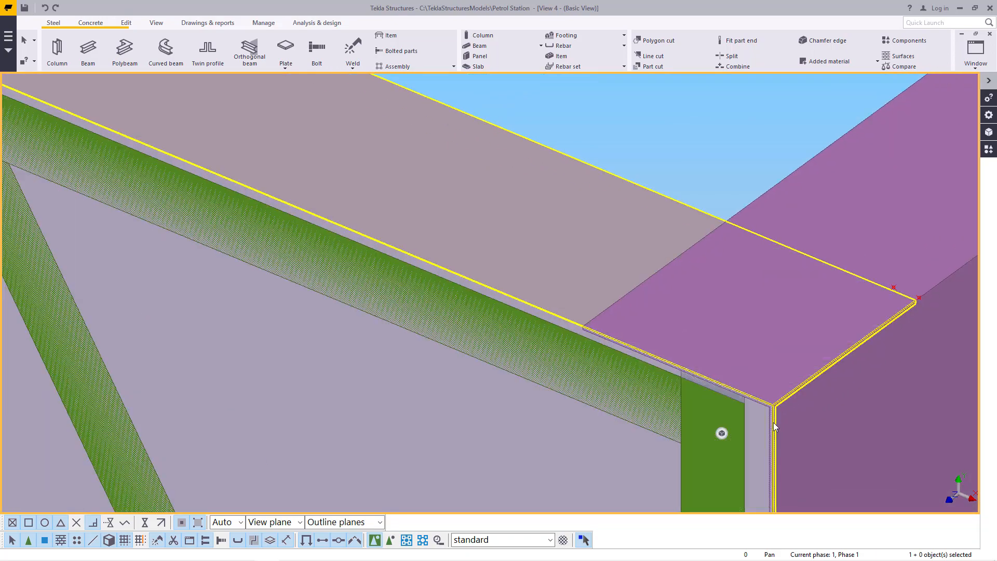
pyautogui.doubleClick(566, 163)
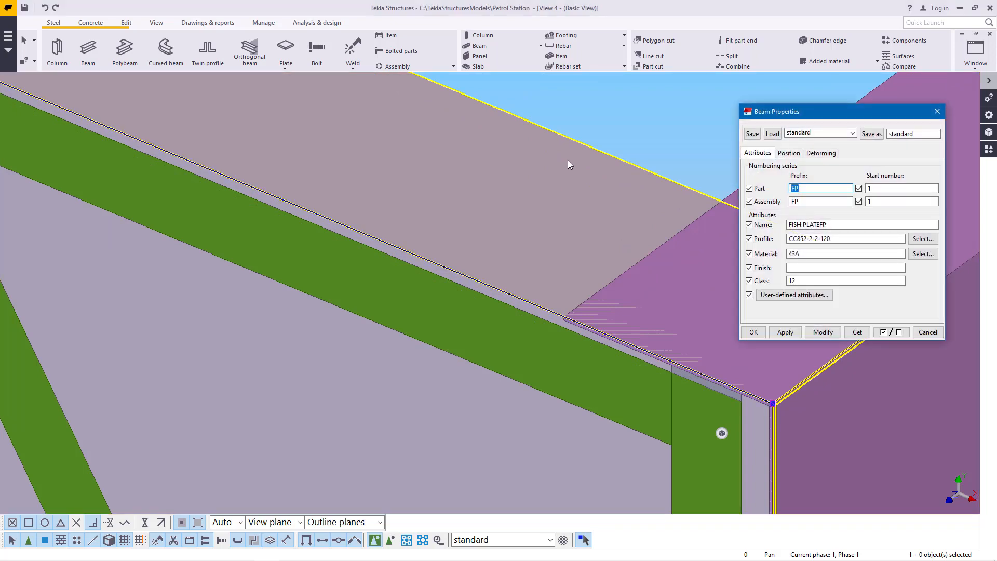
pyautogui.click(789, 155)
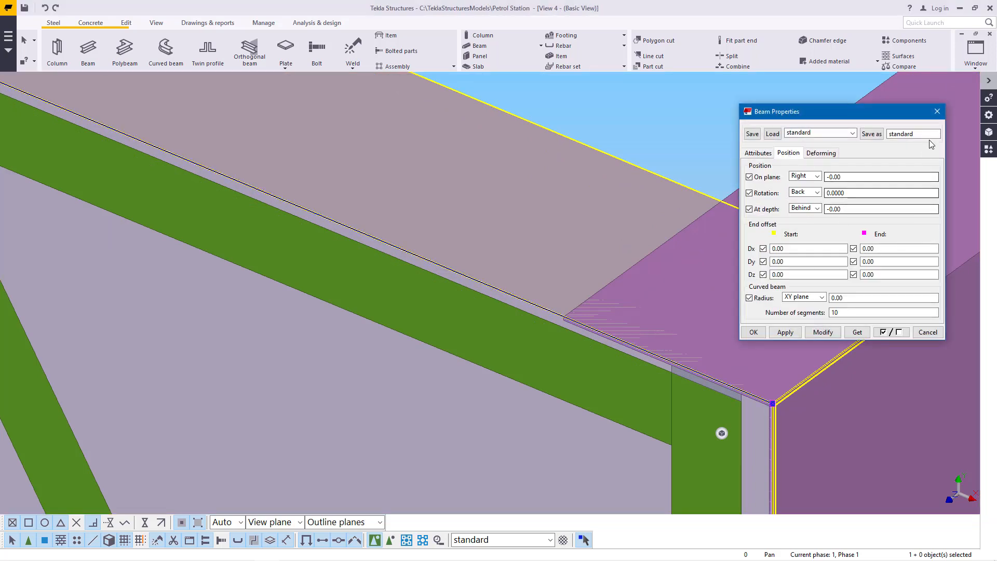
pyautogui.click(938, 112)
# Move the long-edge fascia beam linearly outward so its face covers the edge truss at the corner.
pyautogui.rightClick(634, 130)
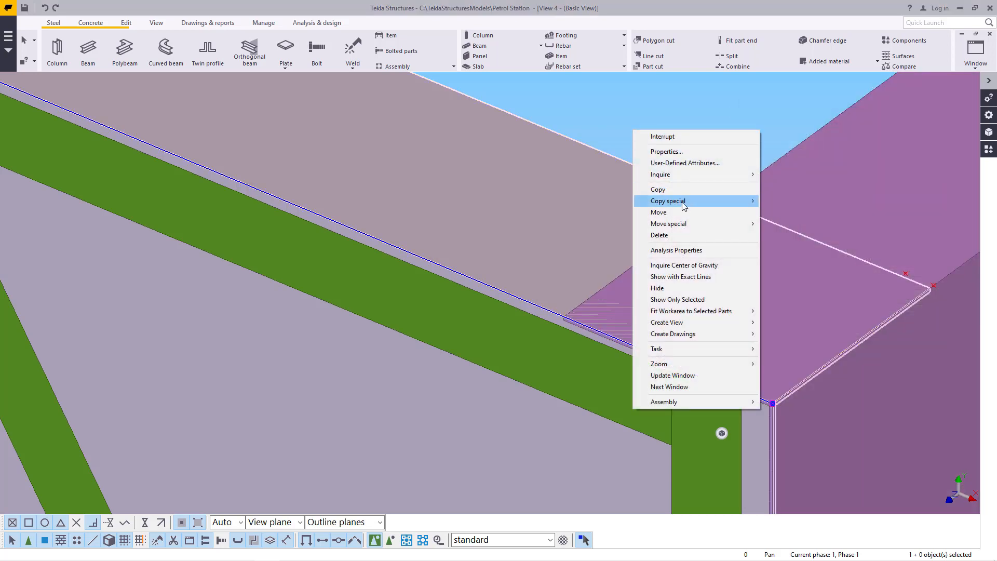
pyautogui.moveTo(683, 206)
pyautogui.moveTo(683, 224)
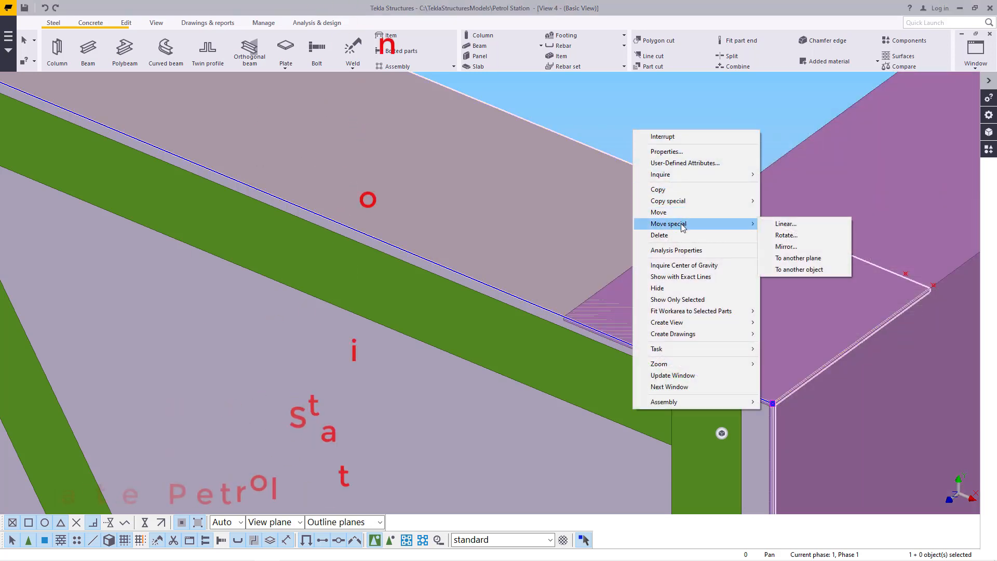
pyautogui.click(784, 224)
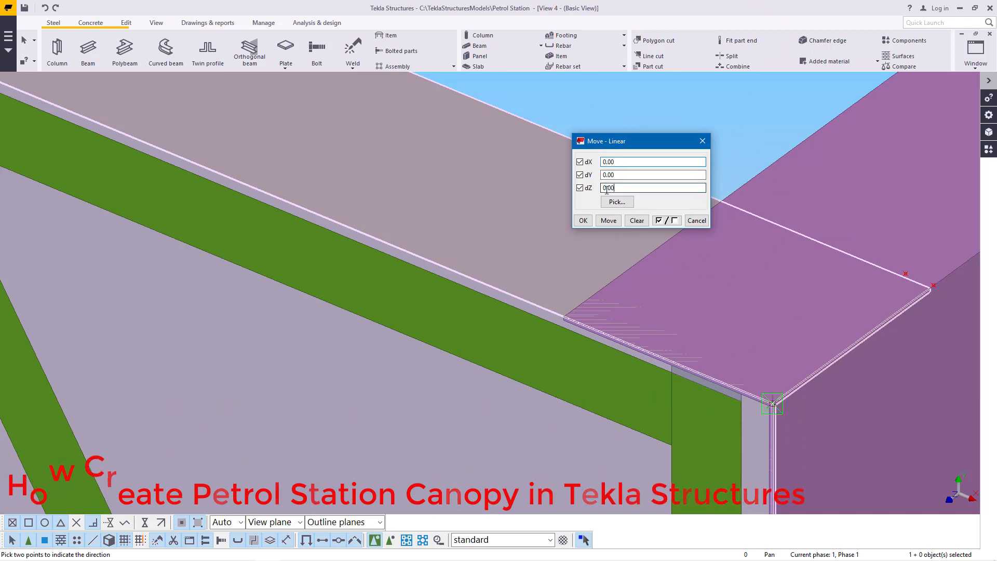
pyautogui.click(610, 220)
pyautogui.click(582, 221)
pyautogui.rightClick(630, 145)
pyautogui.click(649, 155)
pyautogui.click(662, 268)
pyautogui.scroll(2, 649, 294)
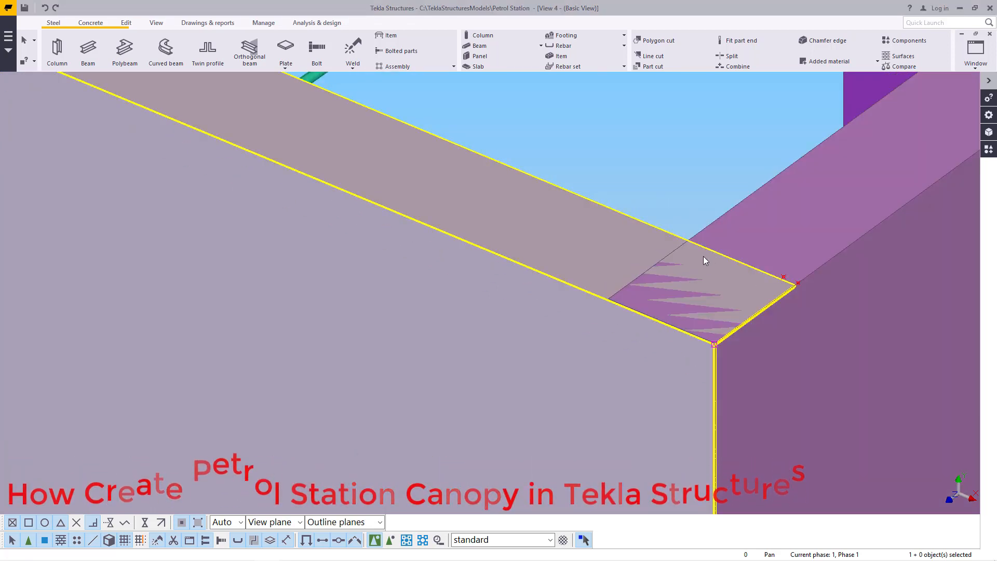
pyautogui.scroll(-3, 752, 289)
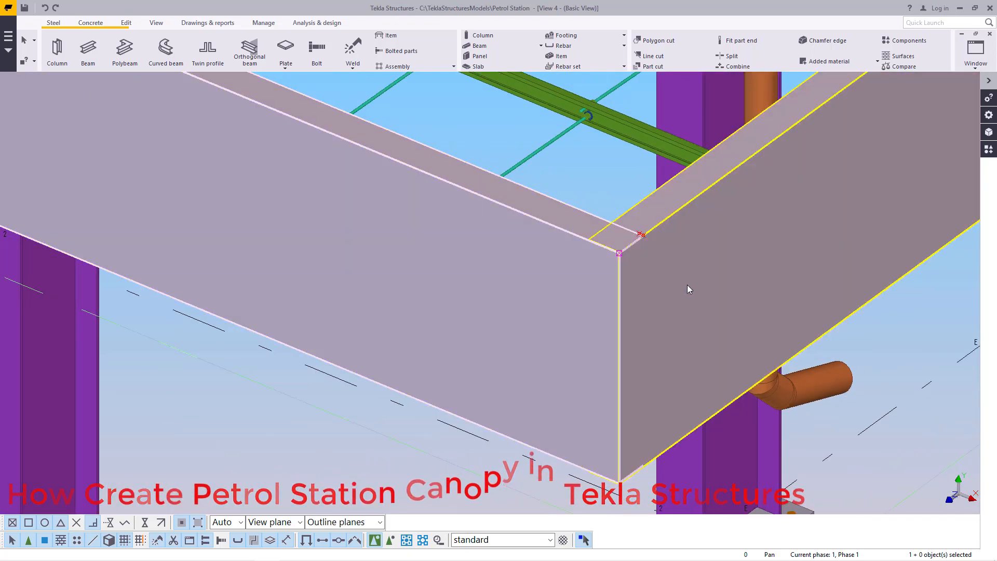
pyautogui.scroll(-5, 693, 279)
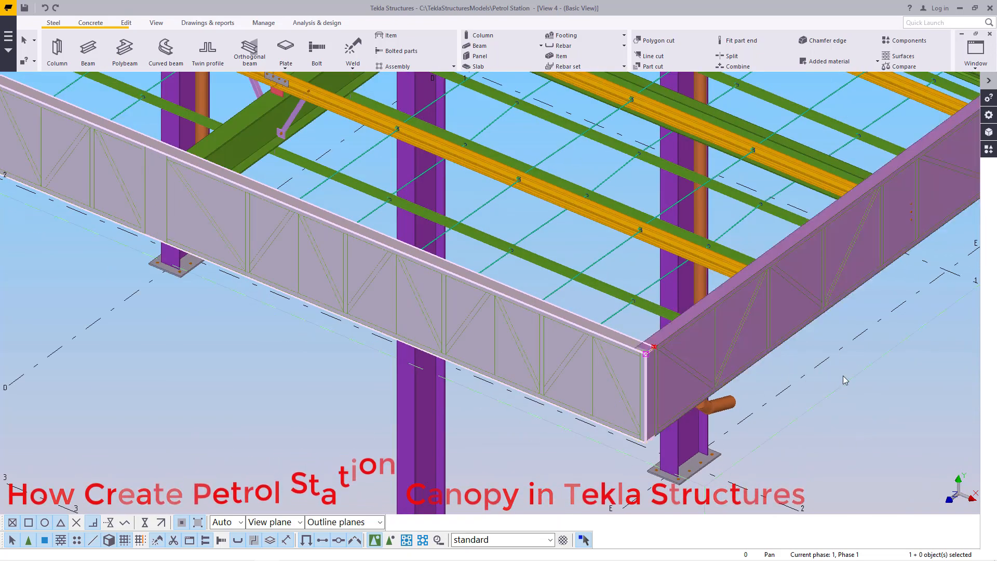
pyautogui.scroll(8, 760, 372)
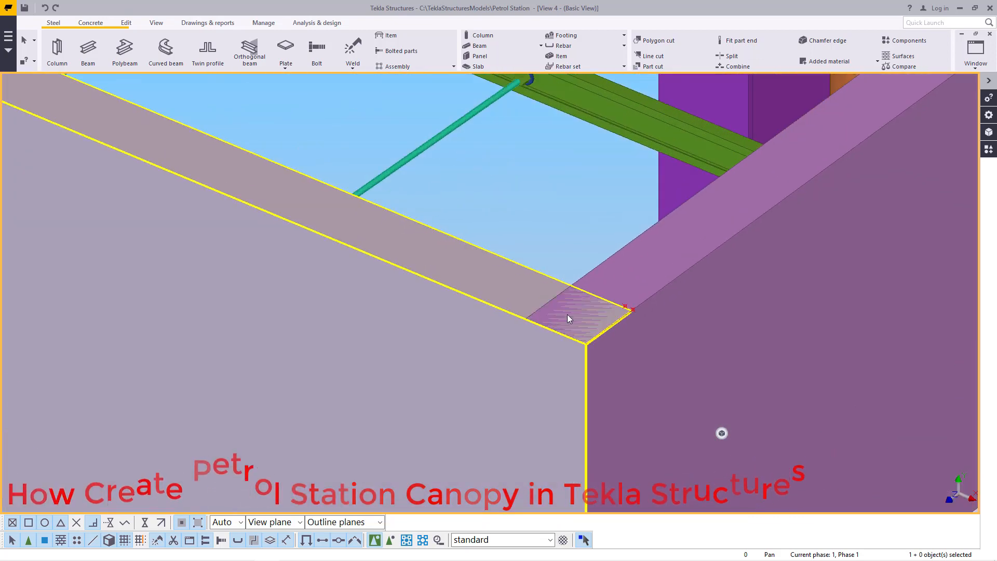
pyautogui.scroll(4, 554, 322)
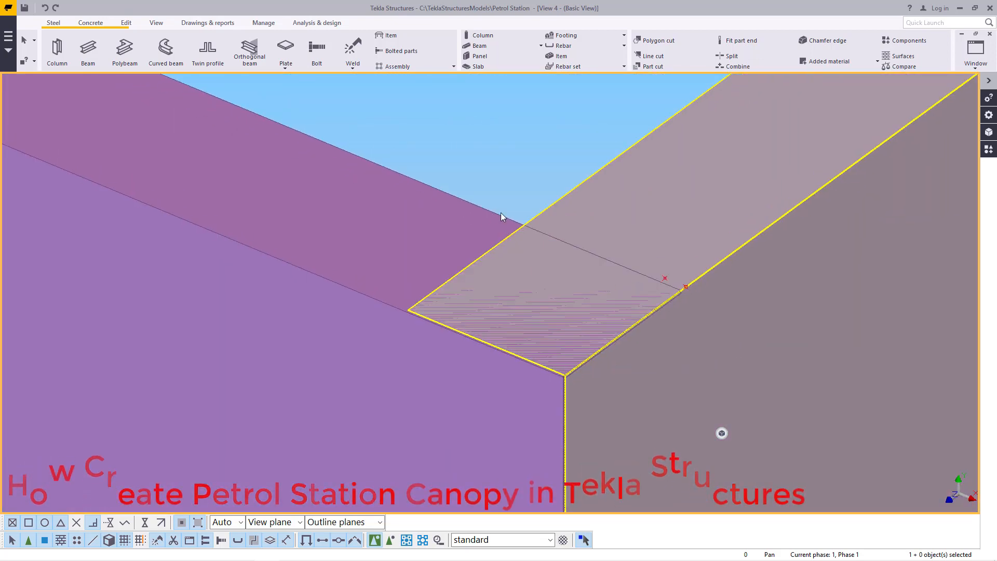
pyautogui.press('Escape')
pyautogui.click(125, 23)
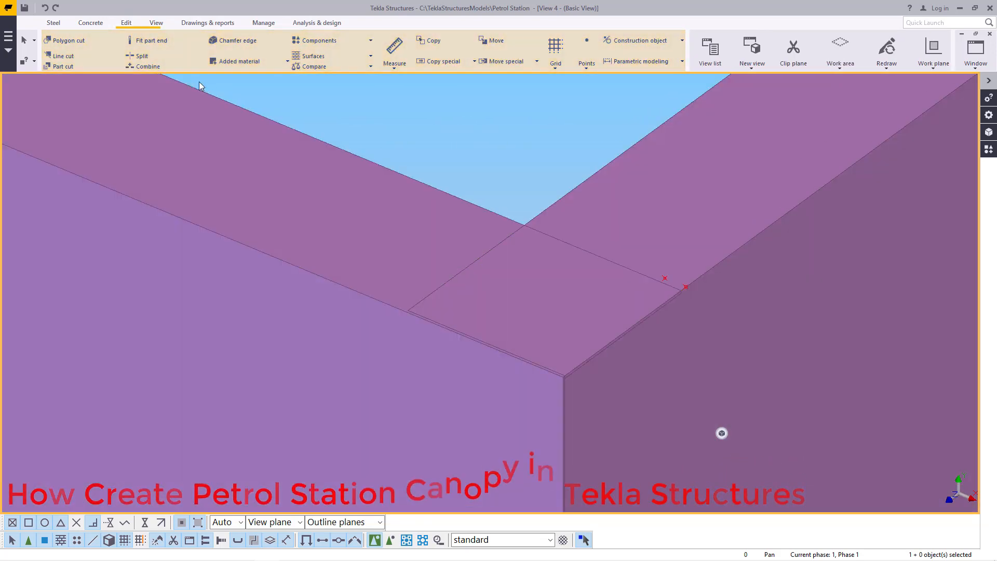
pyautogui.click(83, 44)
pyautogui.click(436, 209)
pyautogui.scroll(3, 540, 249)
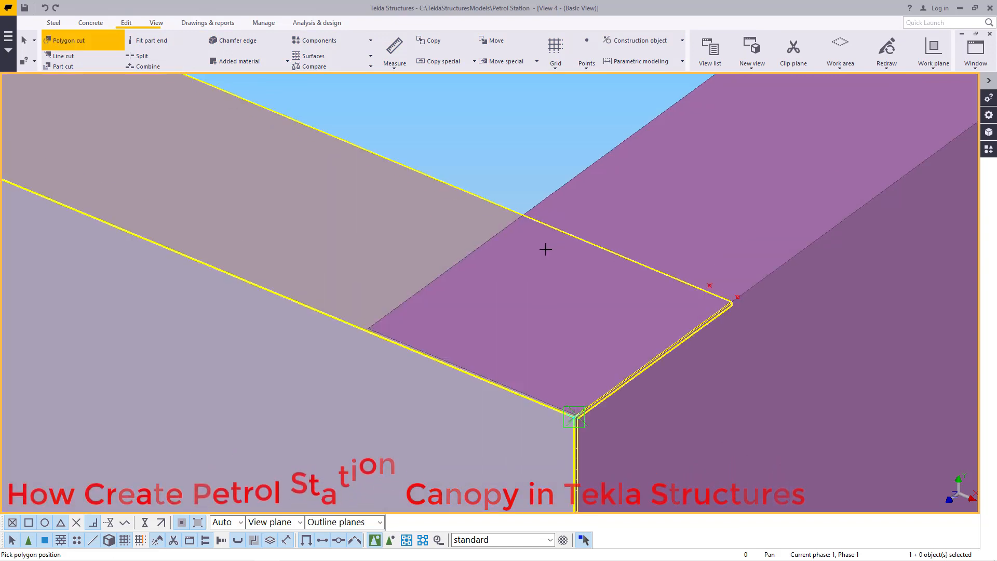
pyautogui.rightClick(491, 159)
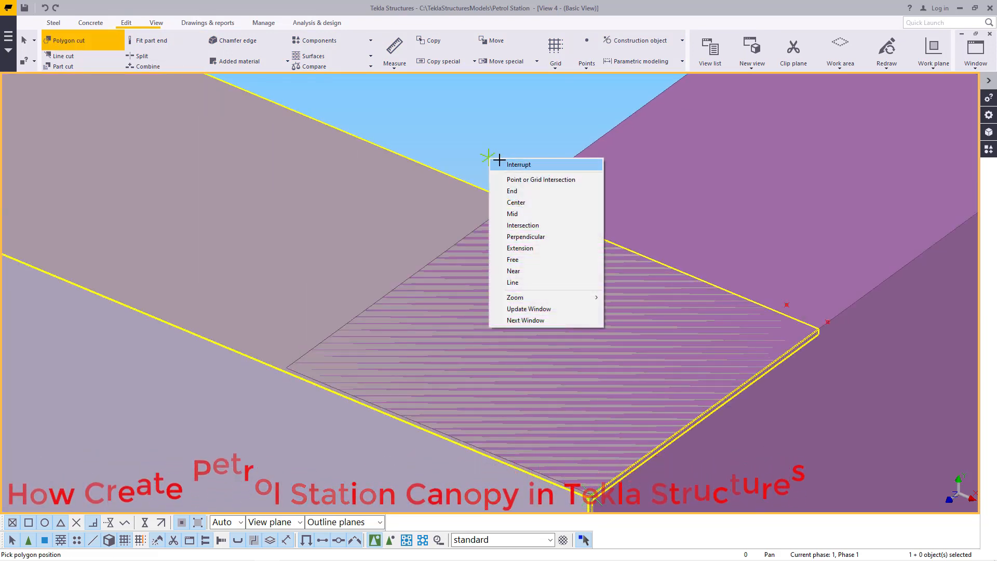
pyautogui.click(506, 163)
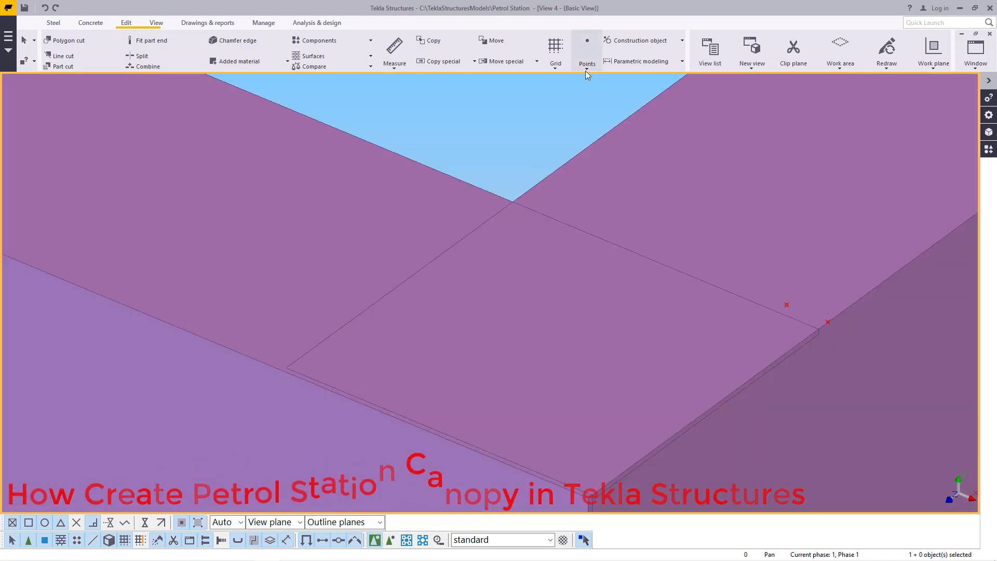
# Place a point at any position on the outer top corner where the two fascia beams meet.
pyautogui.click(586, 73)
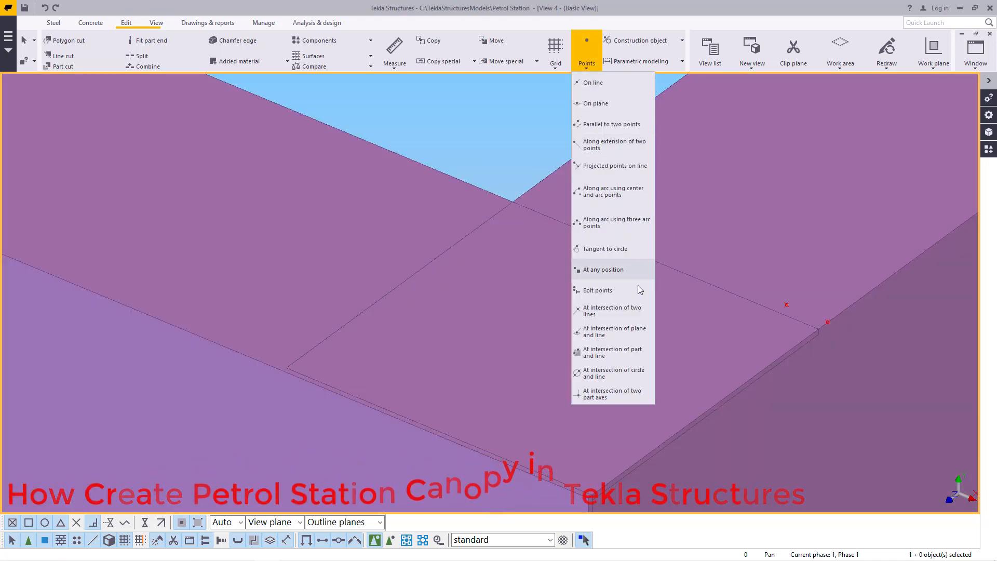
pyautogui.click(604, 270)
pyautogui.scroll(1, 539, 211)
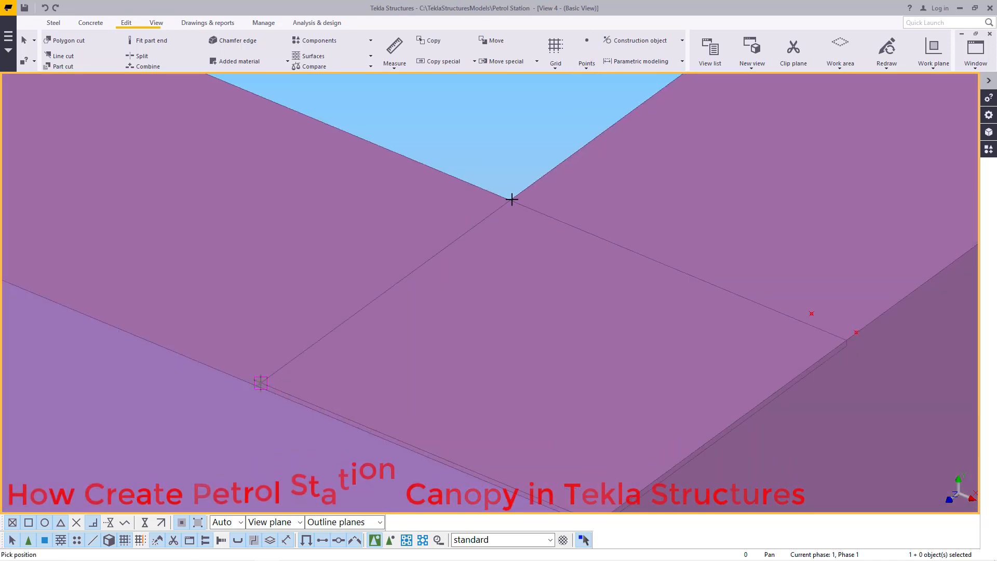
pyautogui.scroll(-3, 536, 182)
pyautogui.scroll(5, 597, 431)
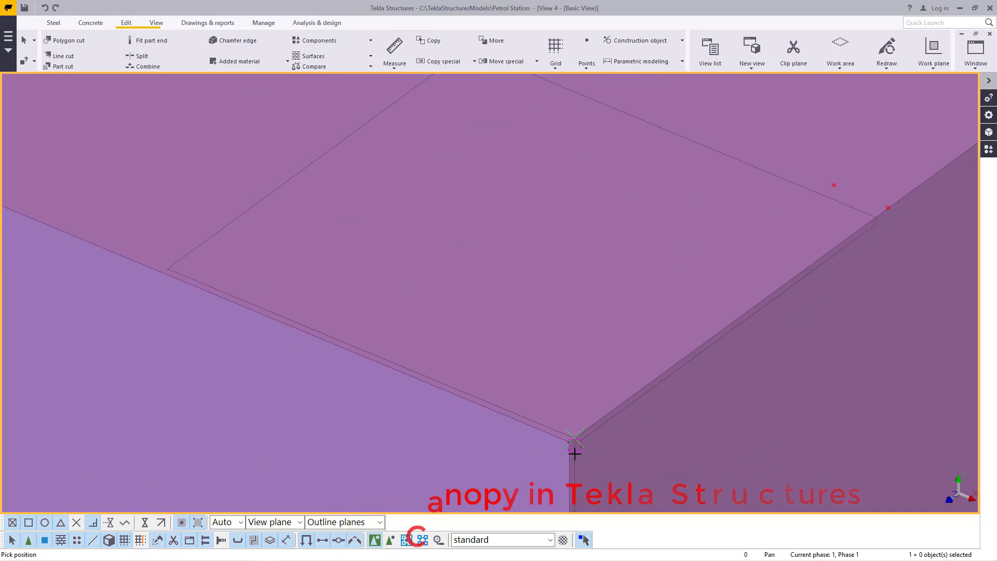
pyautogui.scroll(2, 568, 442)
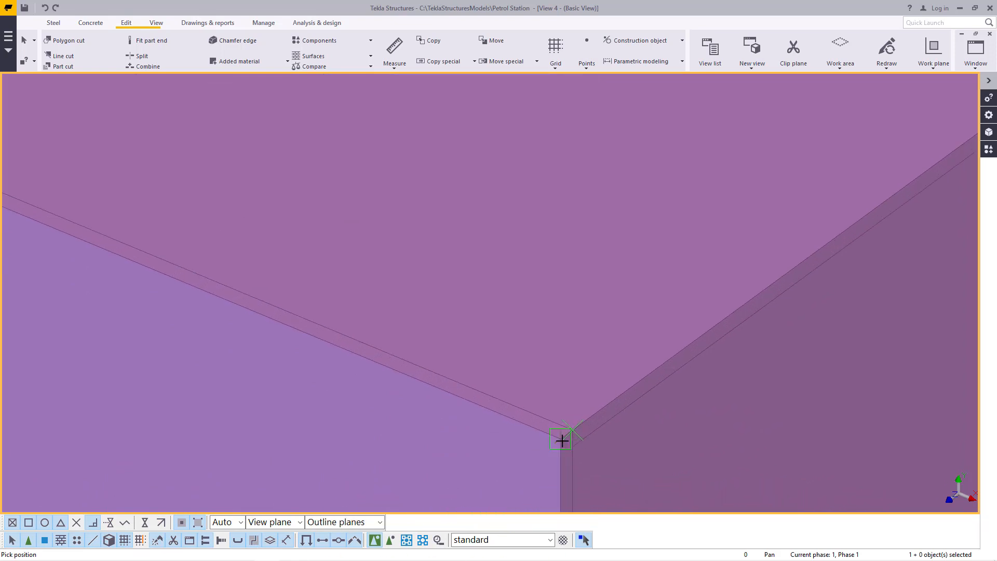
pyautogui.scroll(-3, 546, 444)
# Add points on the other three corners of the square overlap between the two fascia beams' top flanges.
pyautogui.scroll(4, 768, 281)
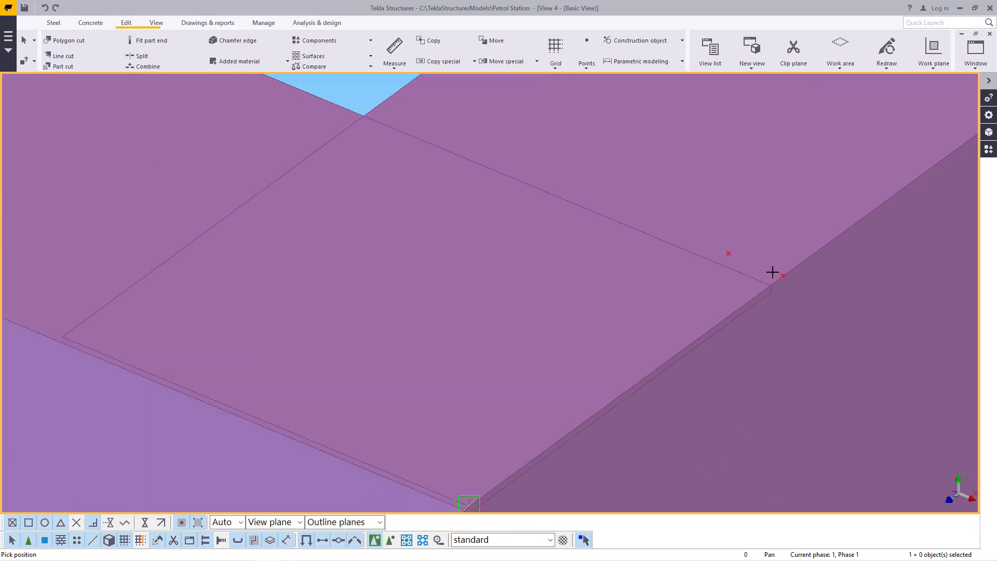
pyautogui.scroll(-4, 820, 350)
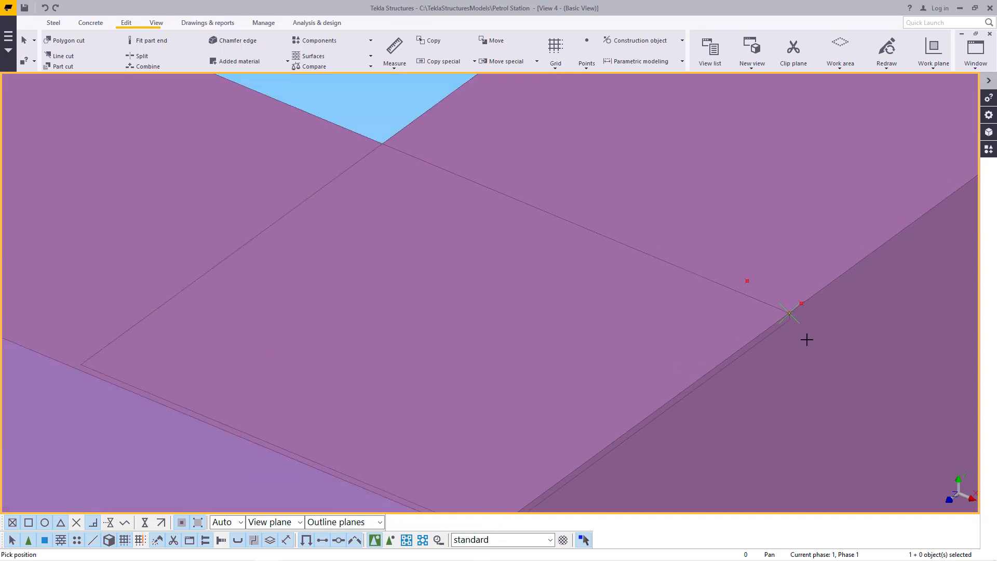
pyautogui.scroll(3, 532, 216)
pyautogui.scroll(-2, 648, 213)
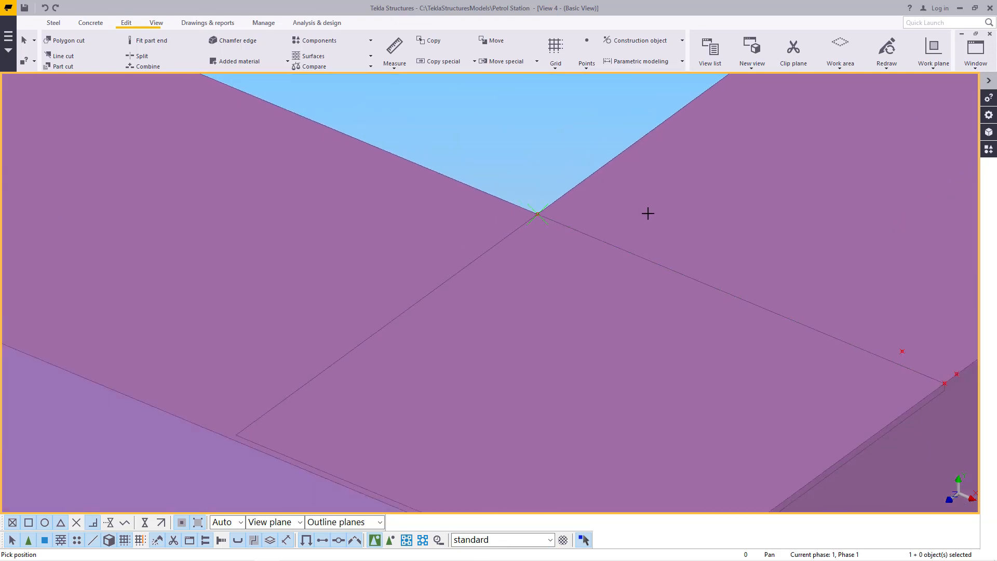
pyautogui.scroll(3, 338, 364)
pyautogui.rightClick(410, 214)
pyautogui.click(434, 221)
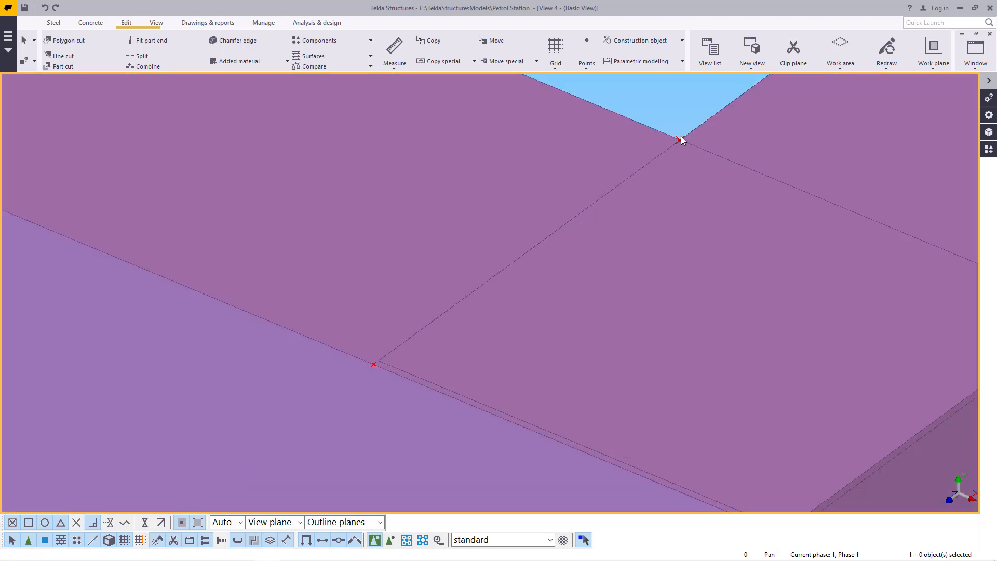
# Try to trim the fascia beam parallel to the purlins with a 120 by 120 square polygon cut around the corner overlap.
pyautogui.scroll(-3, 411, 306)
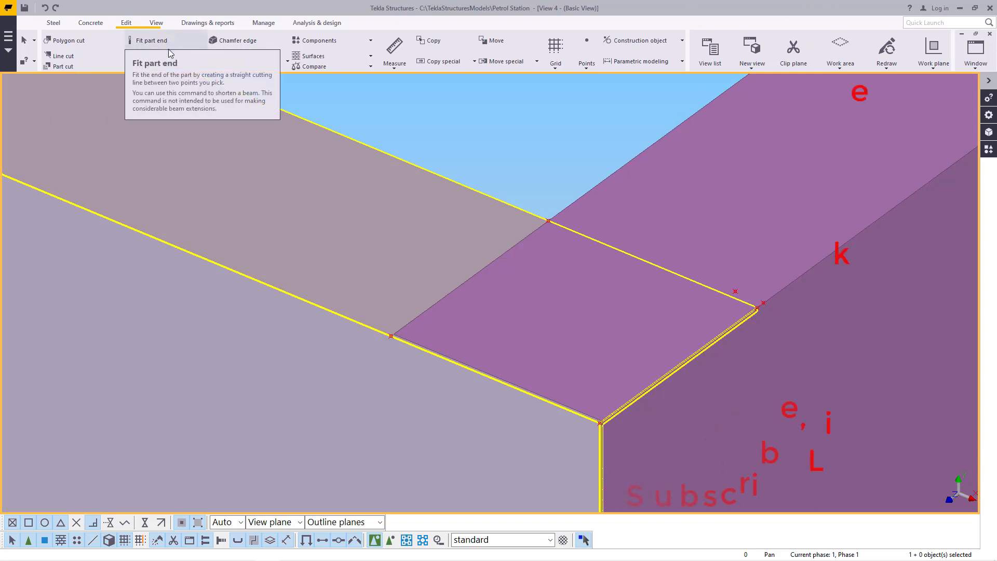
pyautogui.click(77, 44)
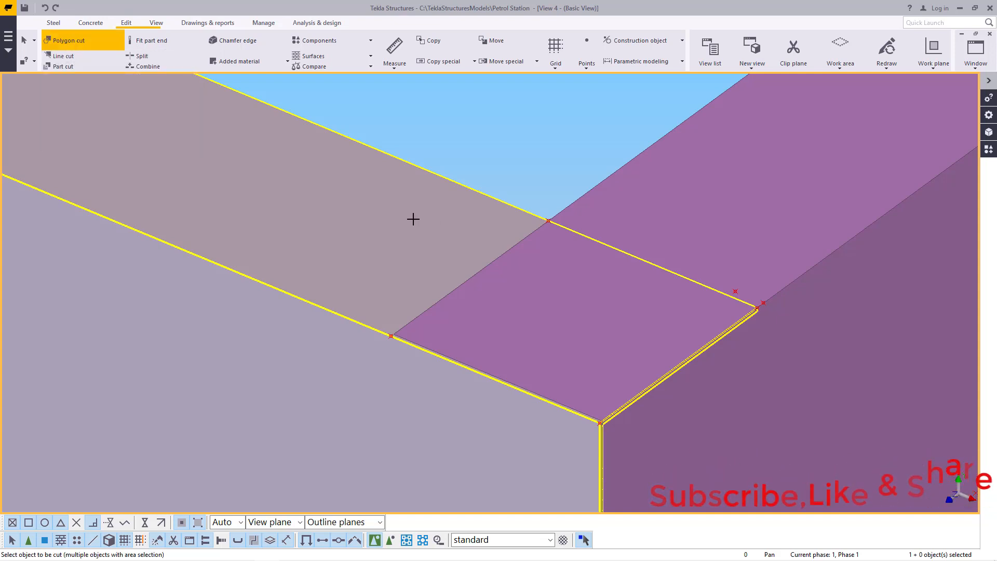
pyautogui.scroll(3, 394, 343)
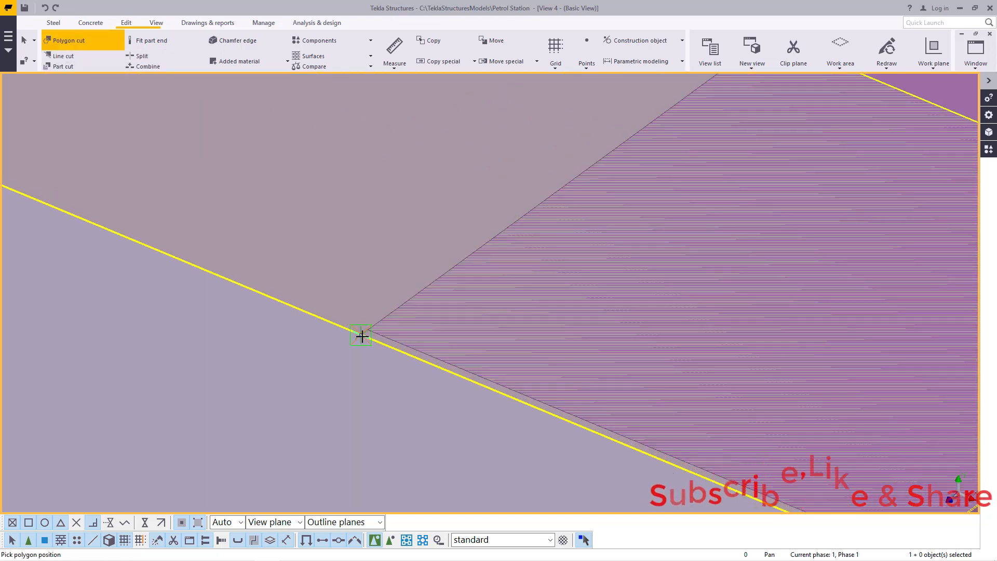
pyautogui.scroll(-3, 430, 386)
pyautogui.scroll(5, 620, 165)
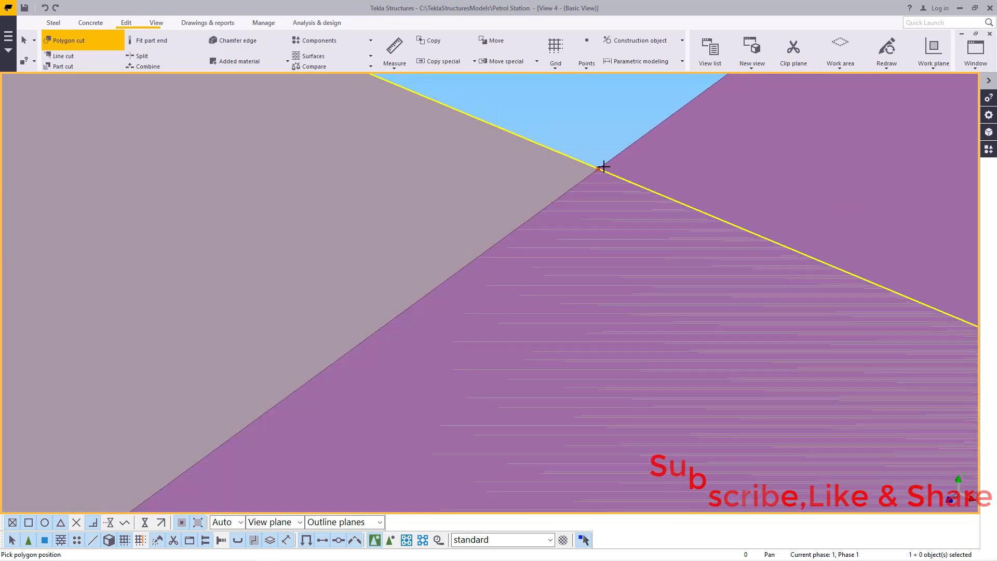
pyautogui.click(598, 170)
pyautogui.scroll(-4, 514, 162)
pyautogui.scroll(3, 893, 305)
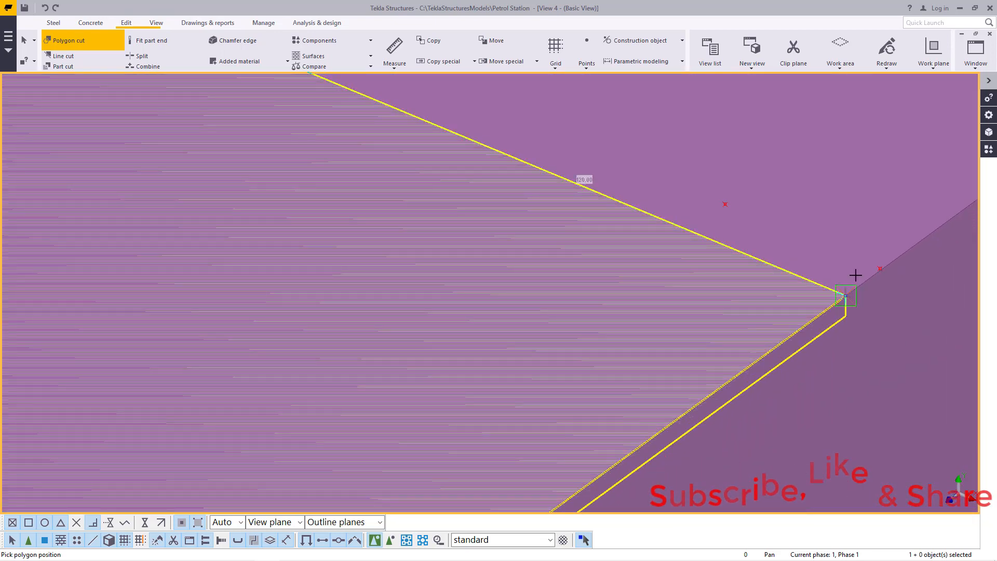
pyautogui.click(856, 275)
pyautogui.scroll(-3, 792, 211)
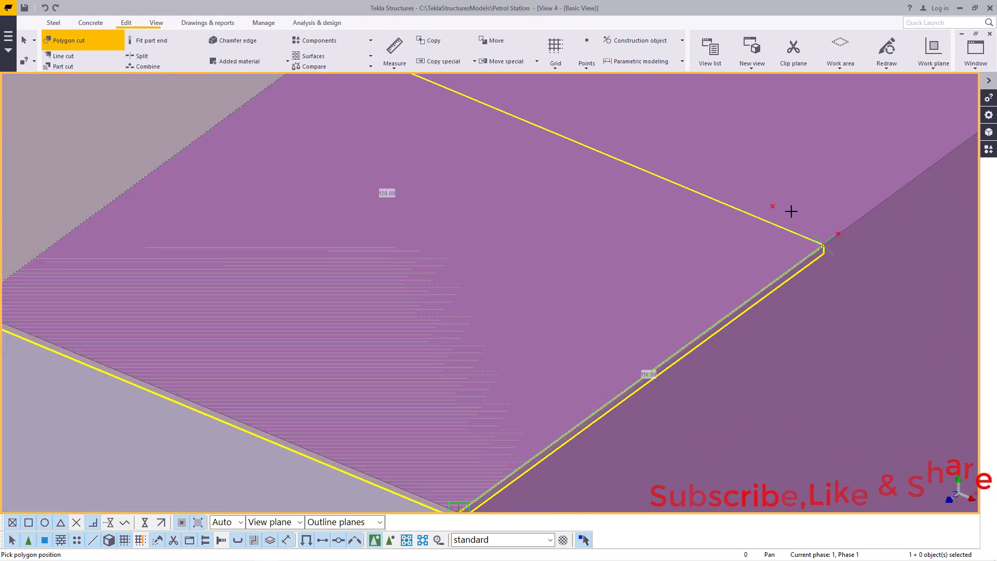
pyautogui.scroll(3, 634, 354)
pyautogui.scroll(1, 571, 405)
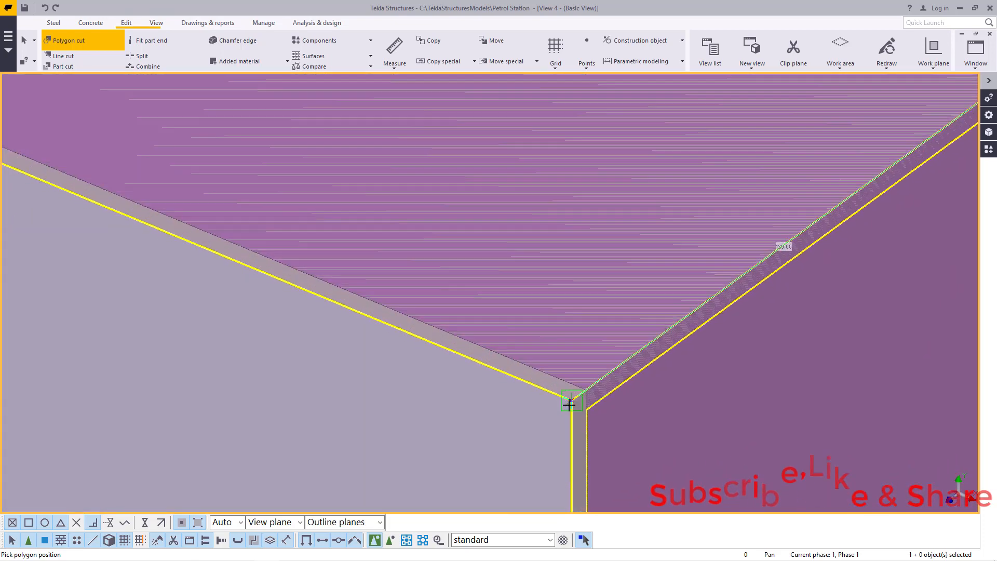
pyautogui.click(570, 399)
pyautogui.scroll(-4, 672, 418)
pyautogui.scroll(4, 326, 256)
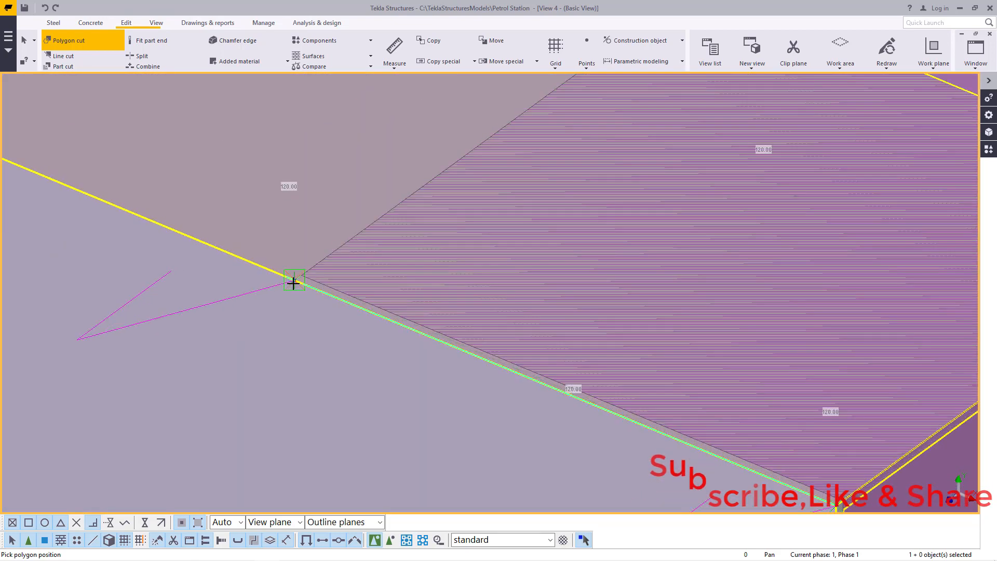
pyautogui.click(290, 277)
pyautogui.scroll(-4, 339, 313)
pyautogui.scroll(3, 456, 269)
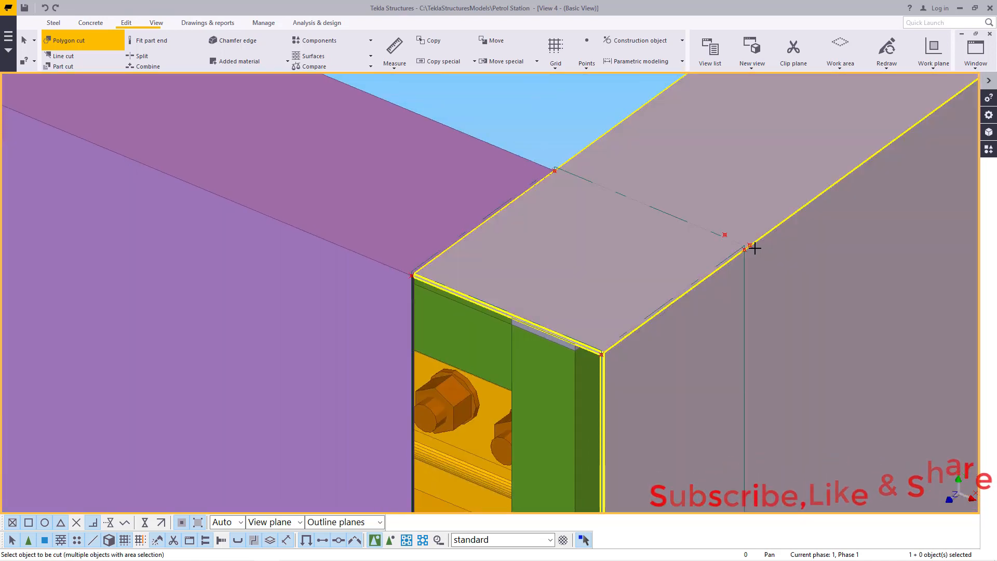
# Leave the Polygon cut command and redraw the view to clear the pick marks at the fascia corner.
pyautogui.scroll(-2, 542, 226)
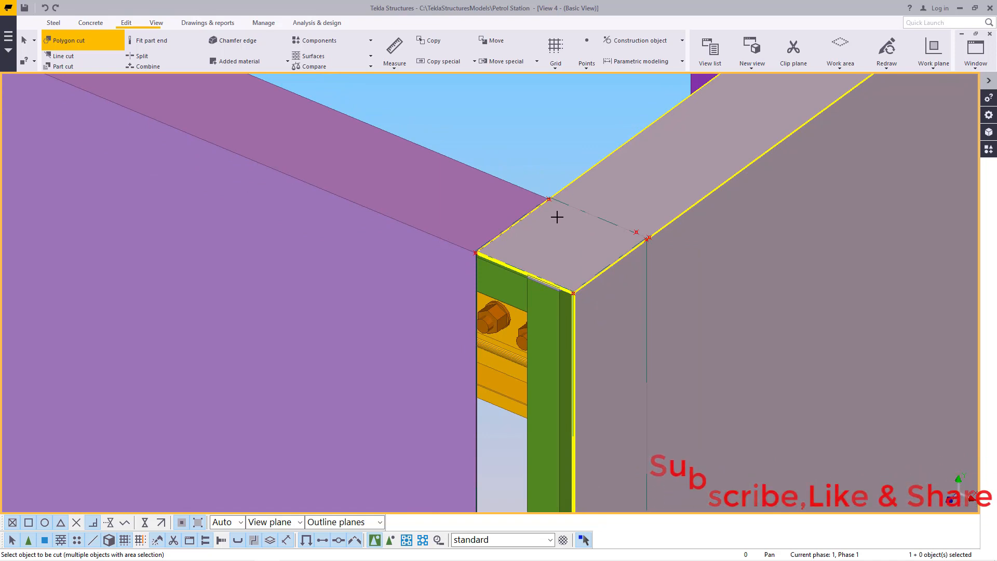
pyautogui.scroll(-3, 558, 217)
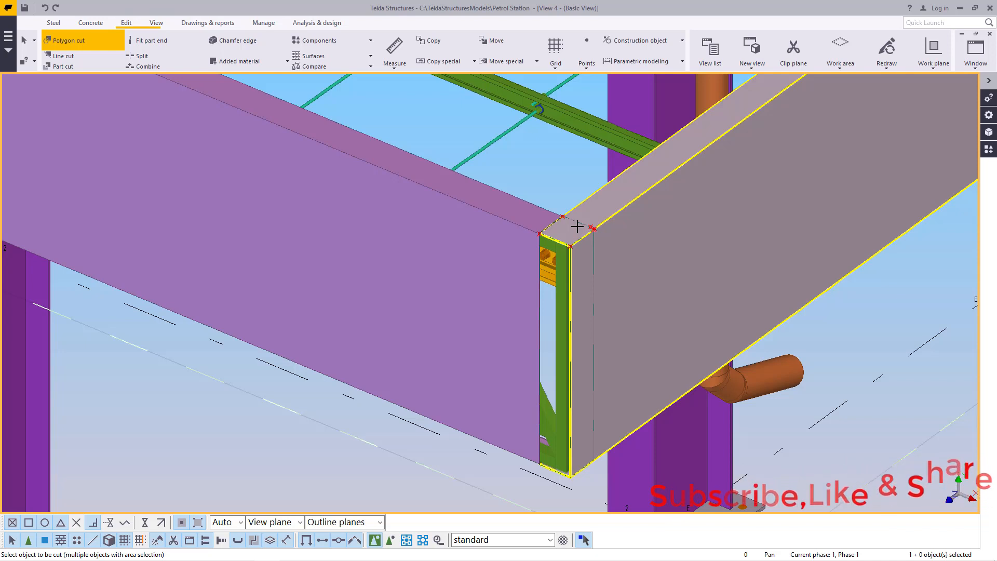
pyautogui.rightClick(529, 164)
pyautogui.click(552, 171)
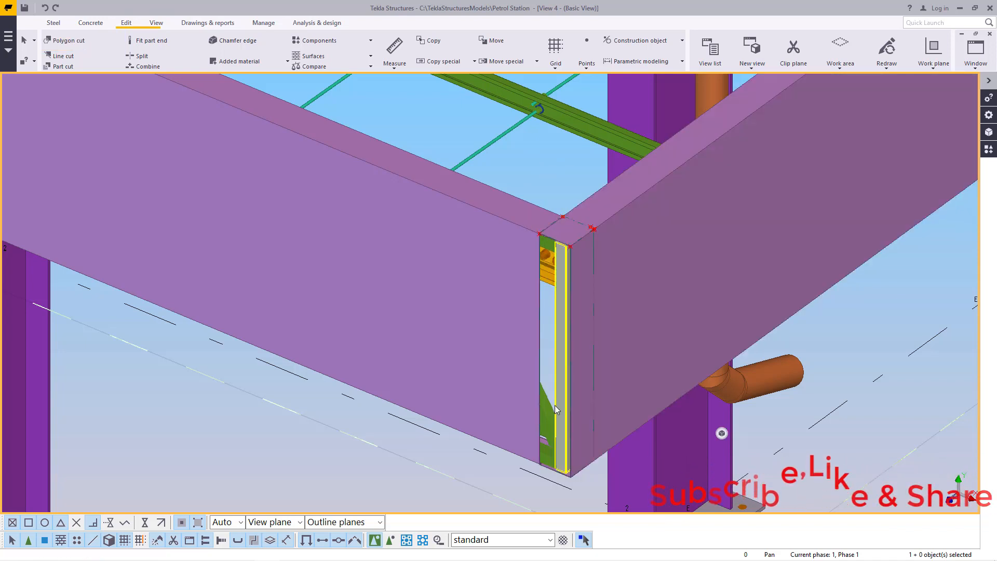
pyautogui.rightClick(529, 146)
pyautogui.click(565, 207)
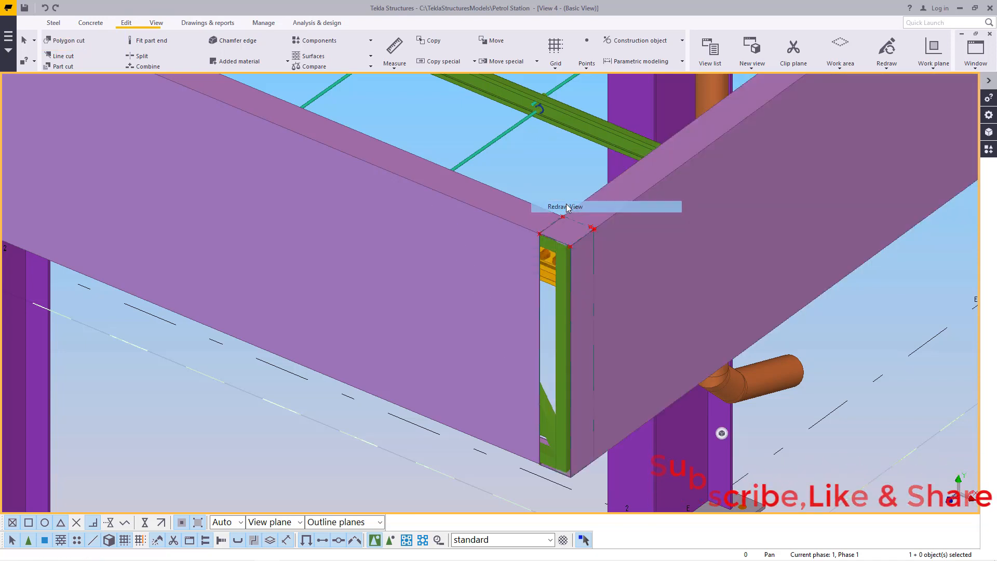
# Check both fascia beams at the trimmed corner and undo the polygon cut.
pyautogui.click(591, 253)
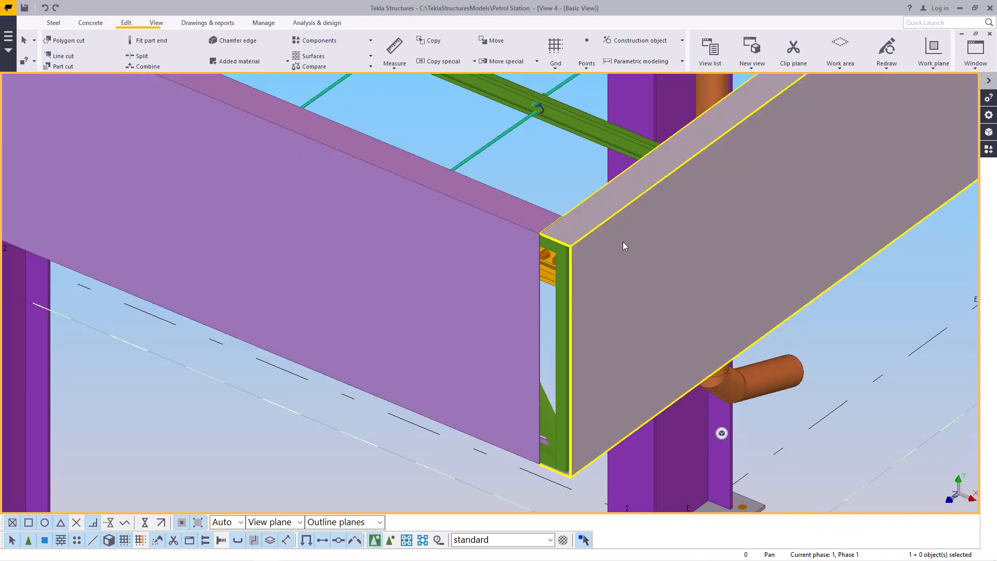
pyautogui.click(530, 223)
pyautogui.scroll(3, 531, 223)
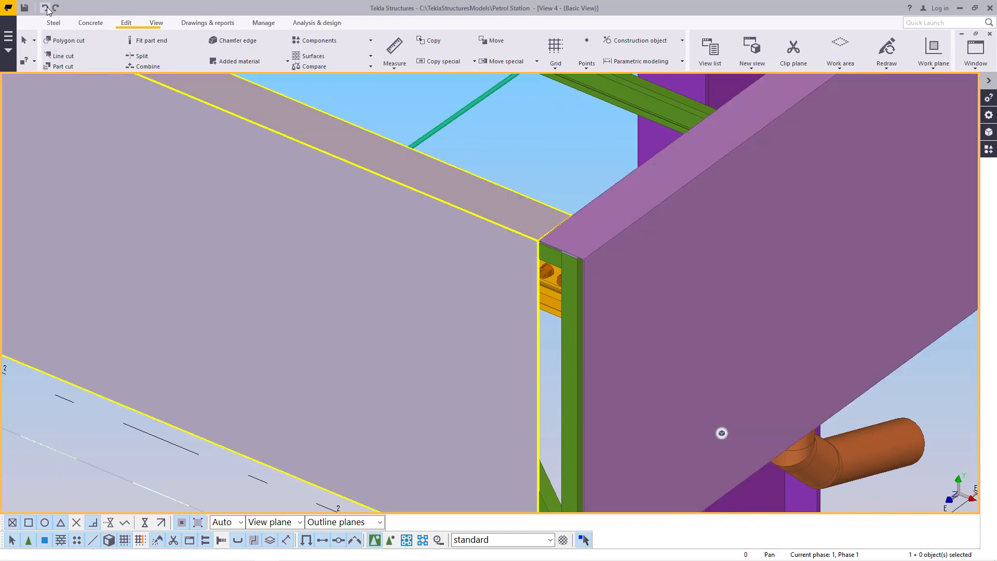
pyautogui.click(45, 8)
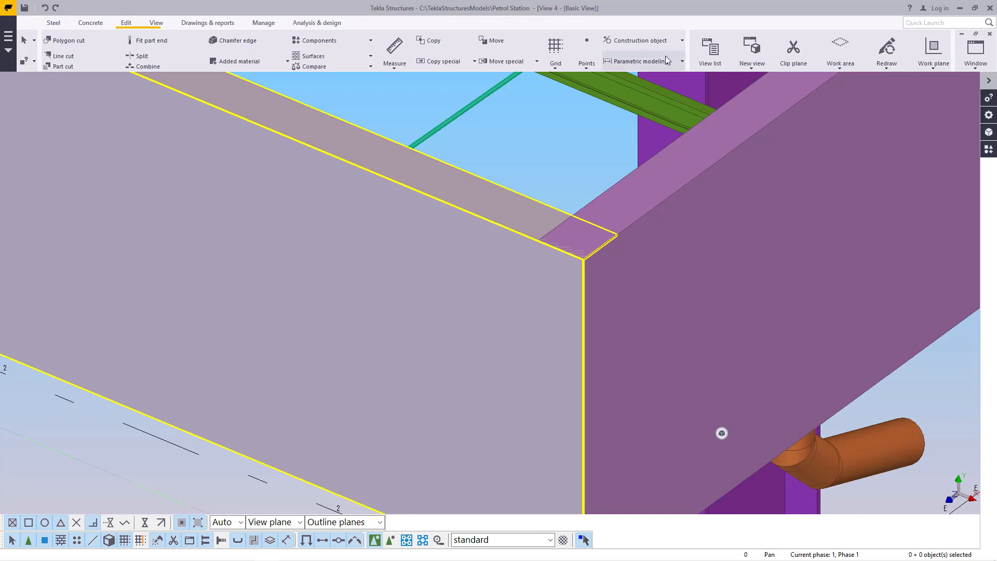
# Examine the fascia corner and the fascia beam parallel to the purlins from the inner side of the canopy.
pyautogui.click(162, 26)
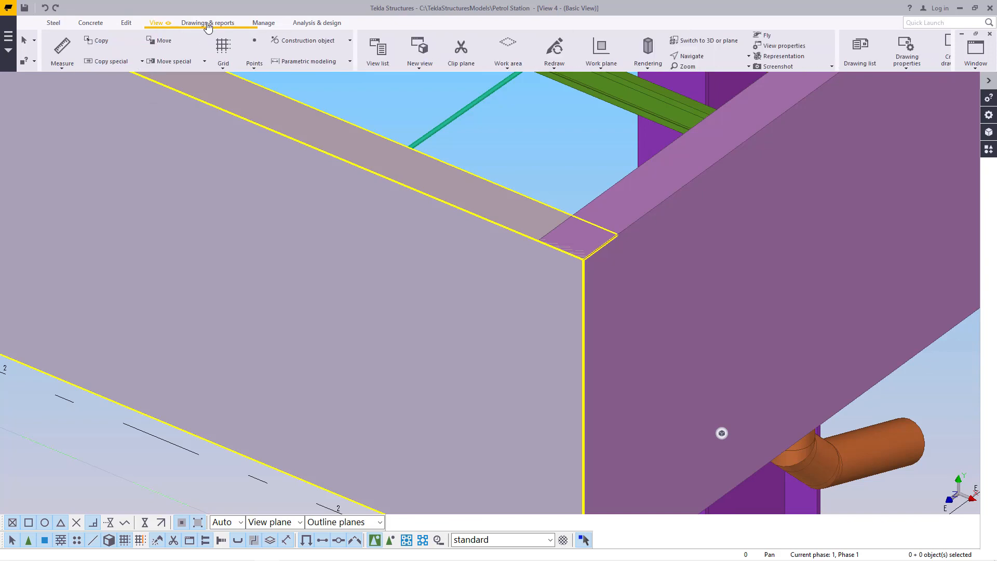
pyautogui.click(391, 55)
pyautogui.click(398, 76)
pyautogui.keyDown('ctrl'); pyautogui.moveTo(594, 336); pyautogui.dragTo(398, 300, button='middle'); pyautogui.keyUp('ctrl')
pyautogui.scroll(-3, 298, 260)
pyautogui.keyDown('ctrl'); pyautogui.moveTo(285, 254); pyautogui.dragTo(446, 336, button='middle'); pyautogui.keyUp('ctrl')
pyautogui.scroll(3, 395, 216)
pyautogui.rightClick(374, 192)
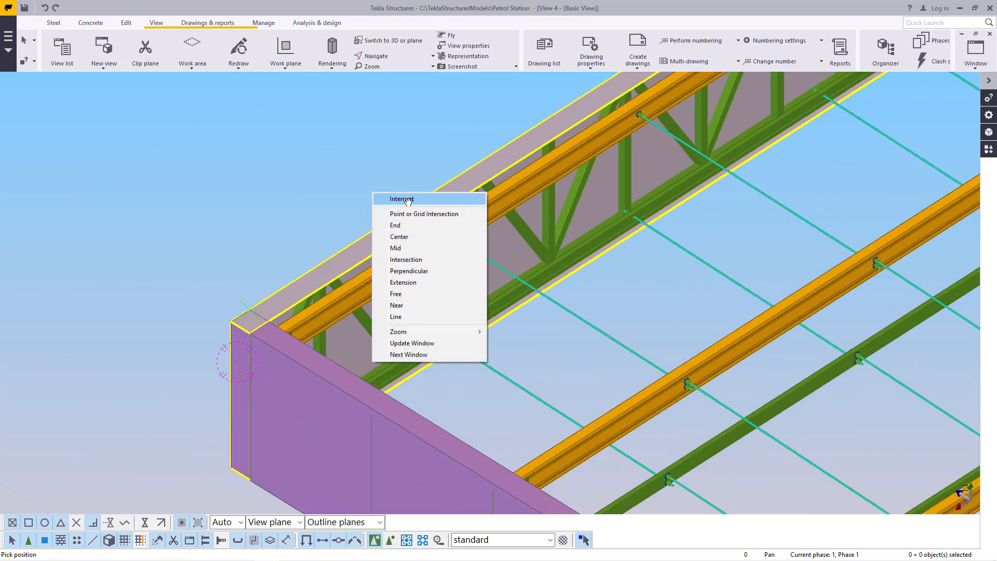
pyautogui.scroll(-5, 380, 225)
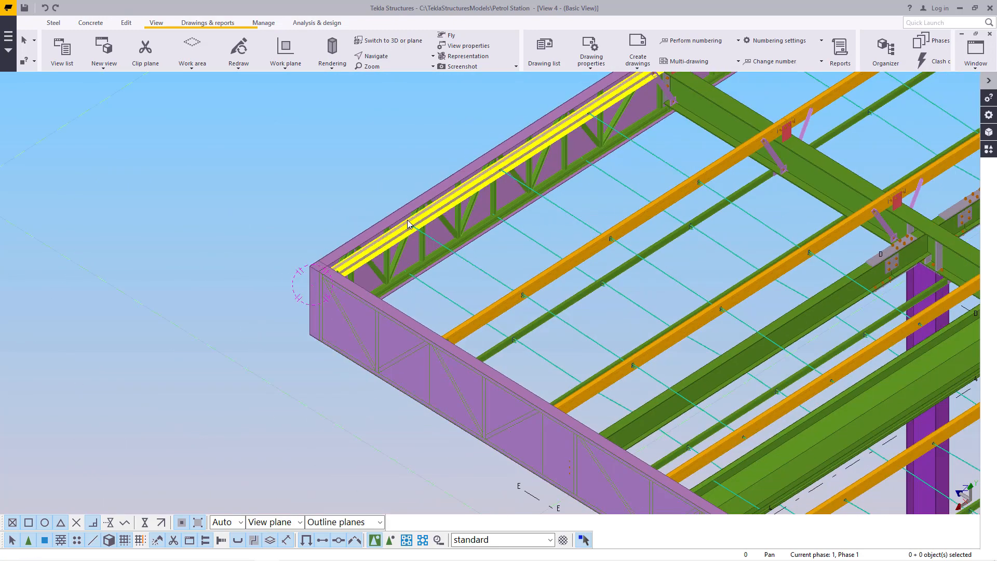
pyautogui.scroll(-2, 447, 270)
pyautogui.scroll(7, 471, 181)
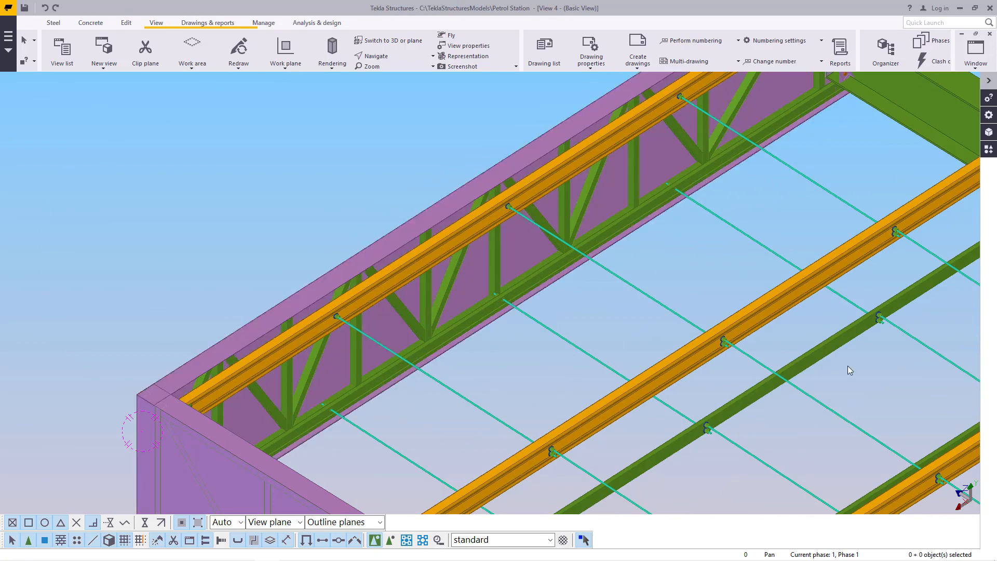
pyautogui.scroll(-5, 303, 258)
pyautogui.scroll(2, 433, 202)
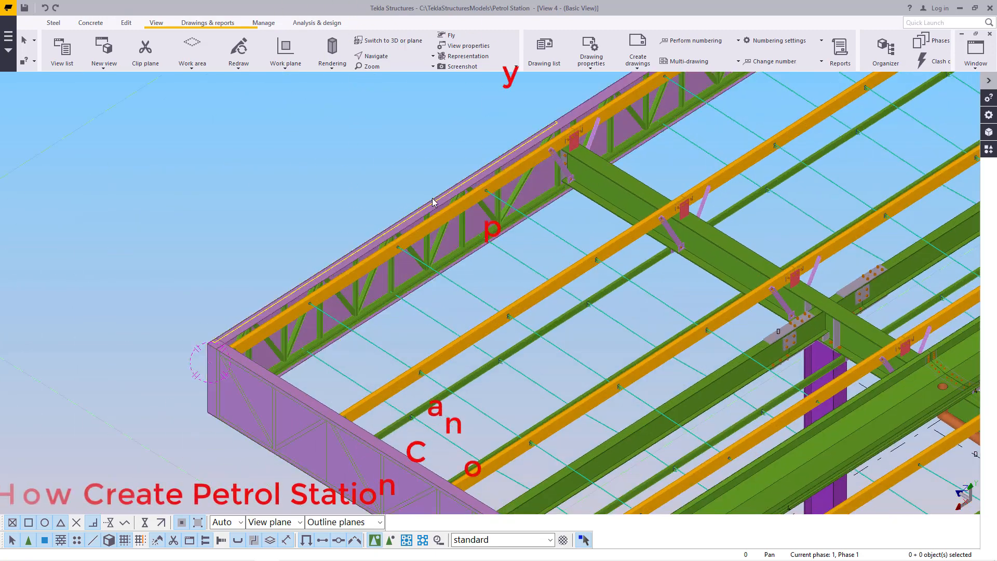
pyautogui.rightClick(258, 441)
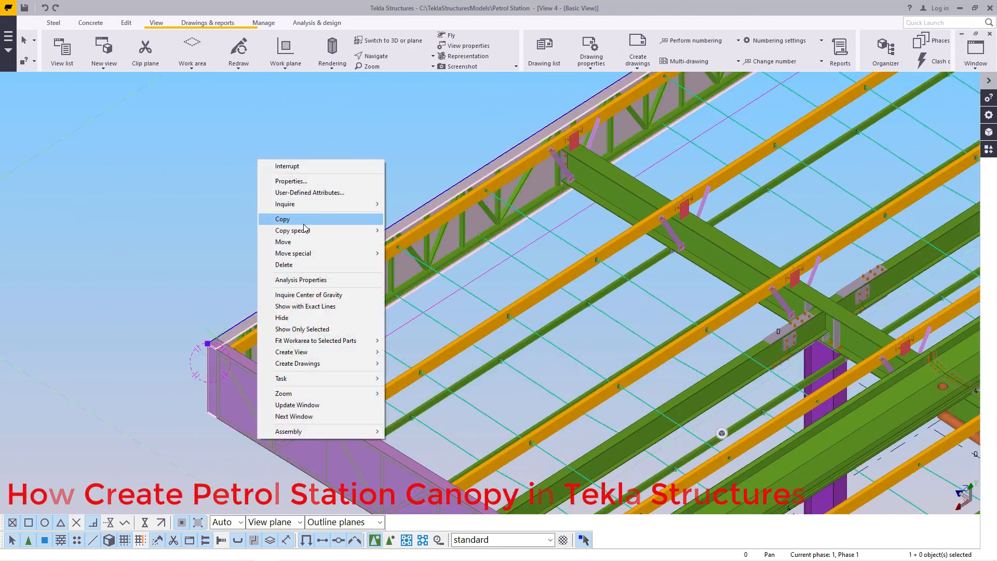
pyautogui.moveTo(306, 231)
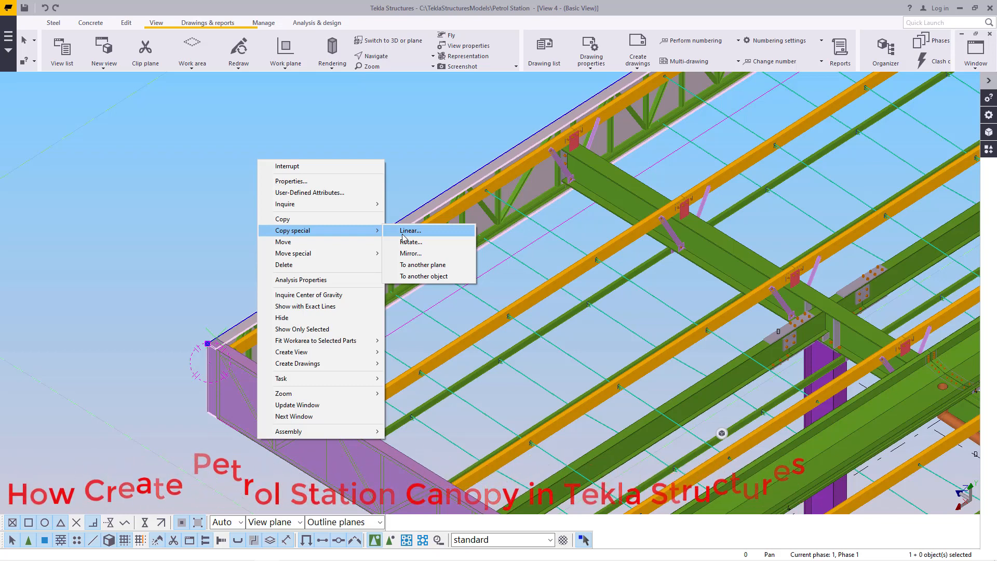
pyautogui.press('Escape')
pyautogui.press('Escape')
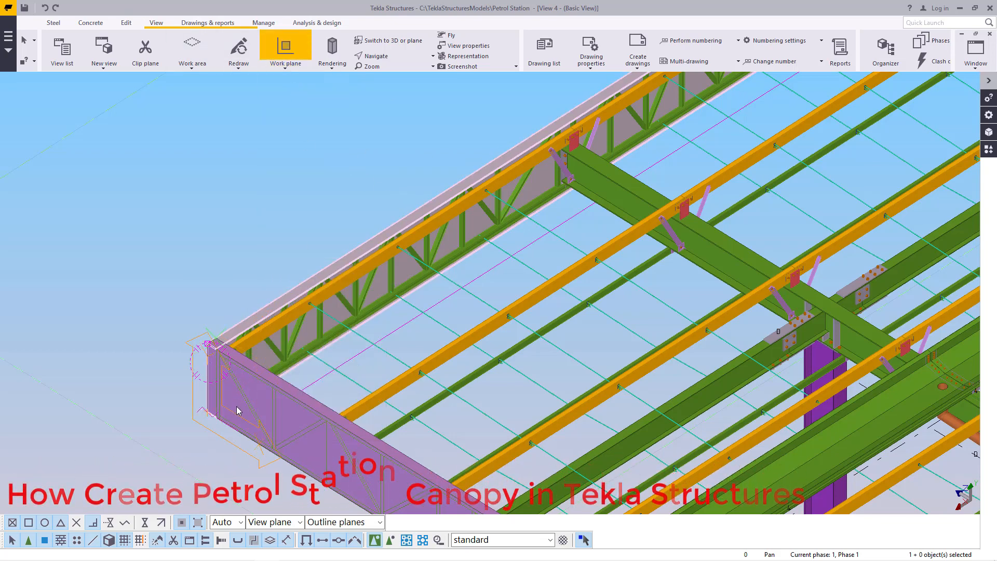
pyautogui.rightClick(262, 225)
pyautogui.click(285, 229)
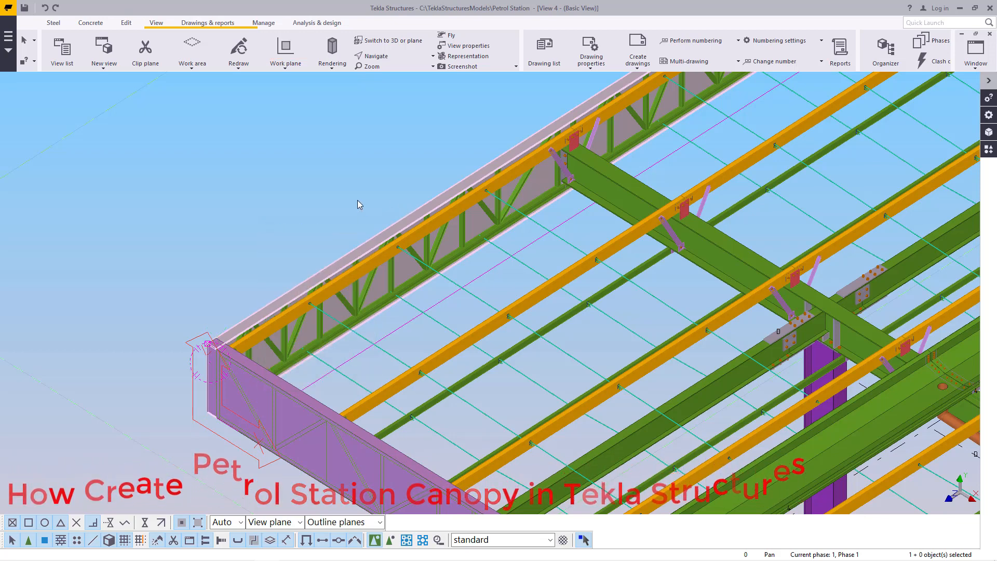
pyautogui.scroll(-2, 281, 167)
pyautogui.scroll(2, 383, 199)
pyautogui.rightClick(193, 147)
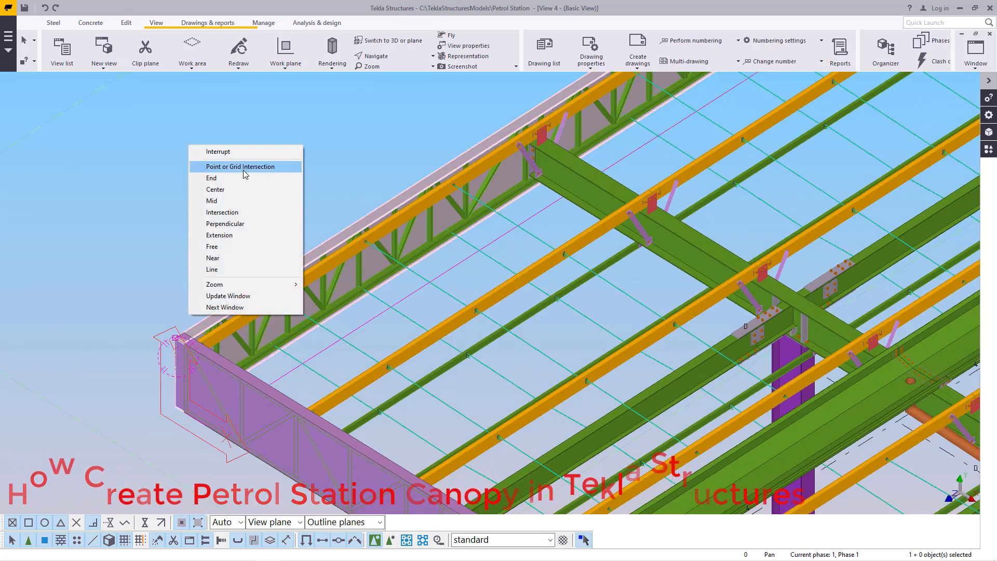
pyautogui.click(244, 152)
pyautogui.rightClick(289, 133)
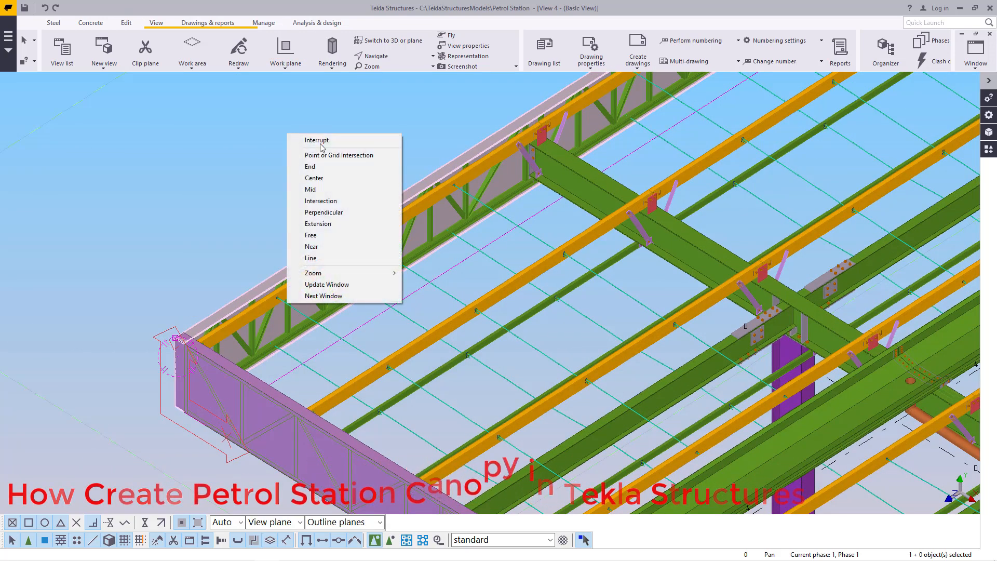
pyautogui.click(311, 138)
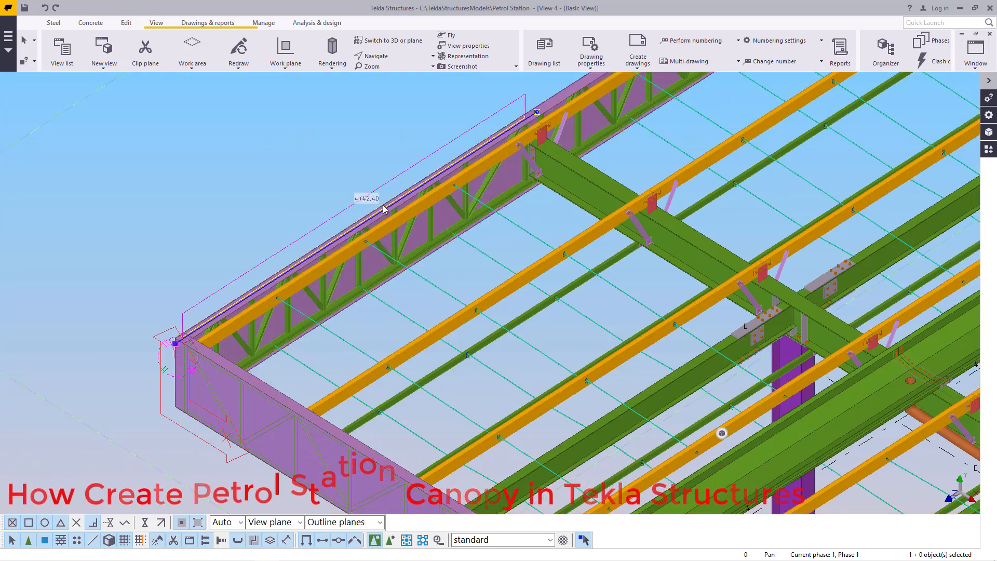
# Mirror-copy the side fascia panel to the canopy's opposite side about a vertical line through the midpoint of the connecting fascia.
pyautogui.scroll(2, 393, 240)
pyautogui.scroll(1, 393, 240)
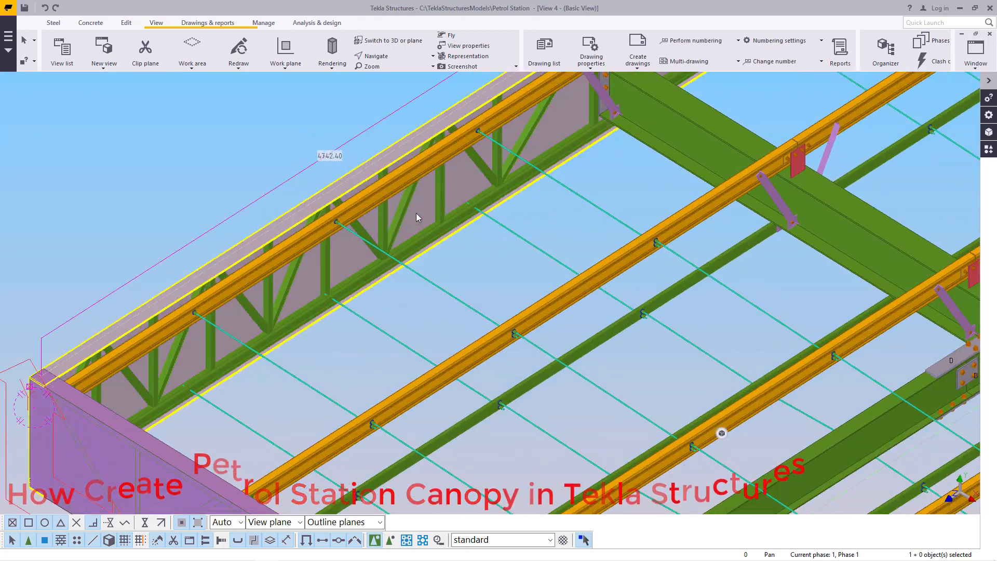
pyautogui.rightClick(172, 121)
pyautogui.moveTo(218, 196)
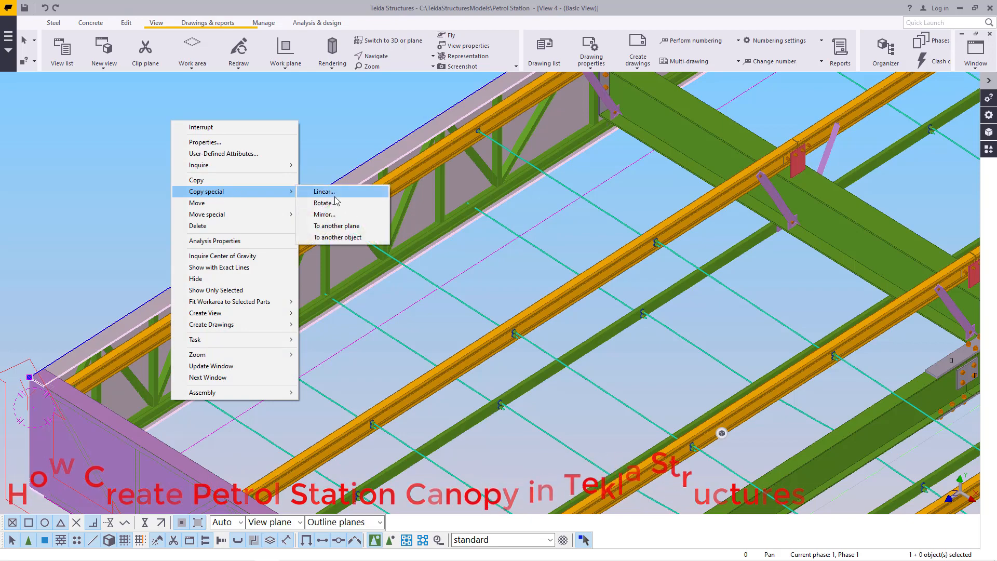
pyautogui.click(317, 214)
pyautogui.scroll(-2, 374, 159)
pyautogui.scroll(-3, 374, 159)
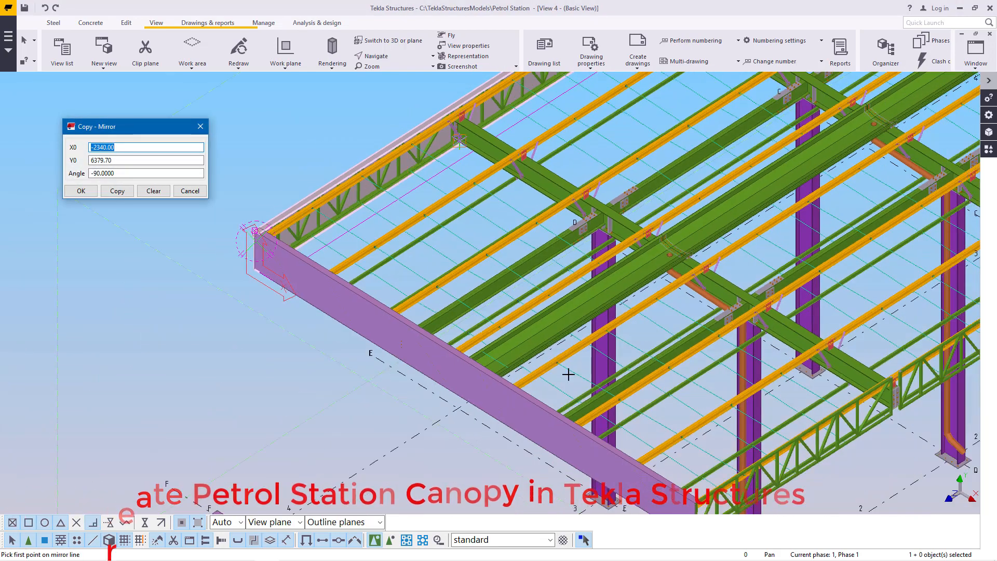
pyautogui.scroll(6, 481, 354)
pyautogui.scroll(5, 450, 323)
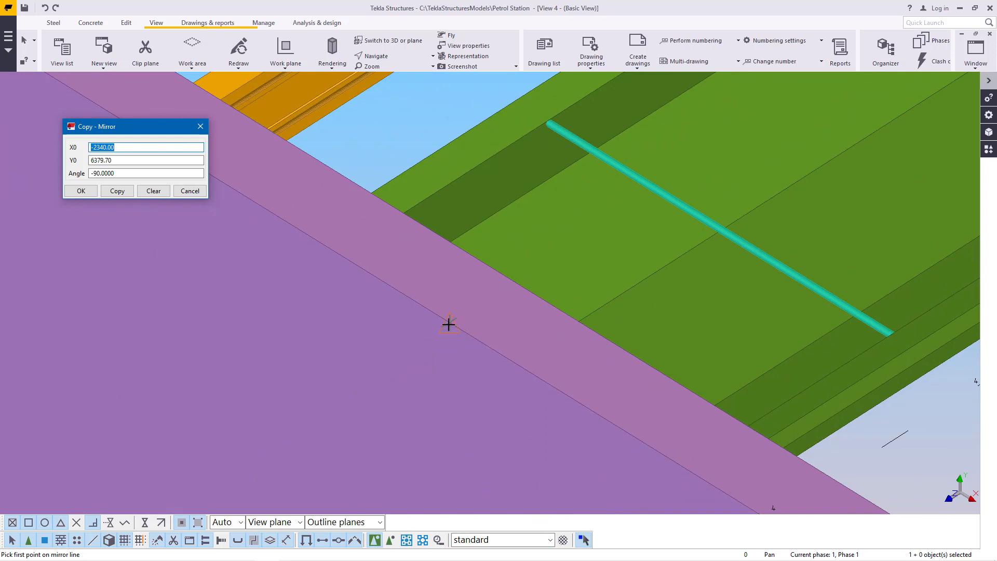
pyautogui.scroll(4, 449, 324)
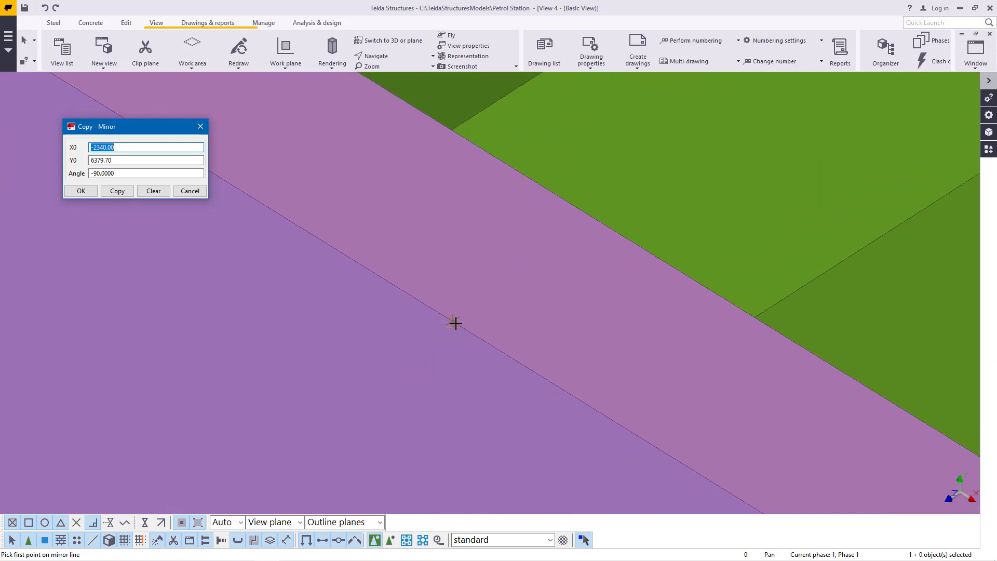
pyautogui.click(455, 323)
pyautogui.scroll(-4, 456, 236)
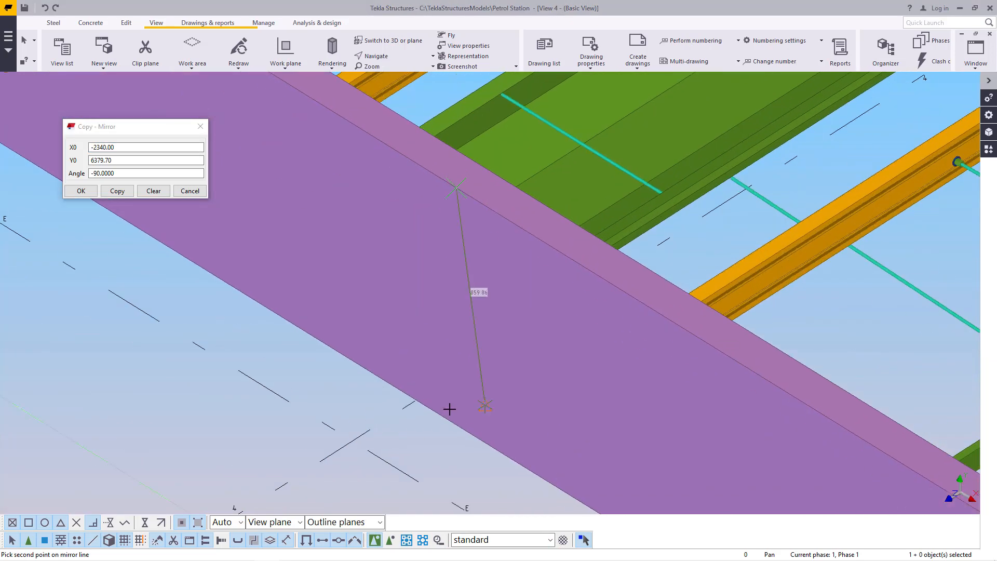
pyautogui.scroll(2, 454, 387)
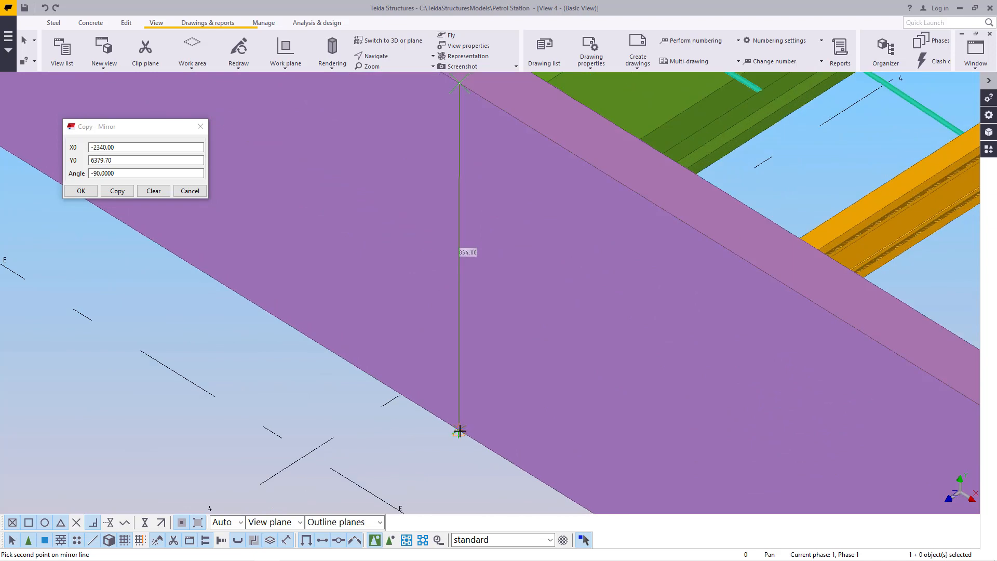
pyautogui.click(118, 195)
pyautogui.click(86, 193)
pyautogui.rightClick(273, 182)
pyautogui.click(289, 190)
# Examine the corner between the mirrored and connecting fascia panels, and view the whole canopy from another side.
pyautogui.scroll(-2, 285, 199)
pyautogui.scroll(-3, 286, 202)
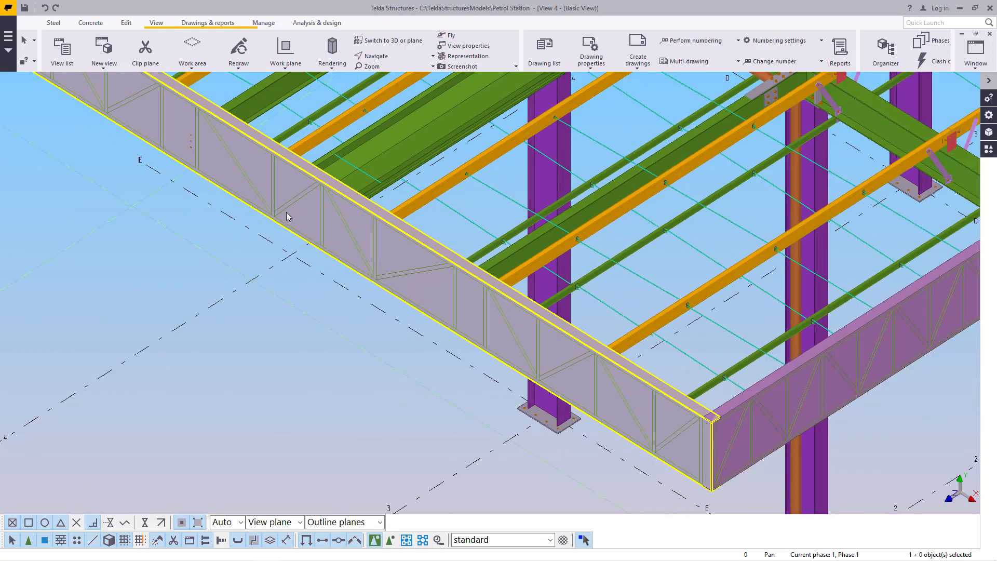
pyautogui.scroll(4, 542, 343)
pyautogui.scroll(4, 542, 340)
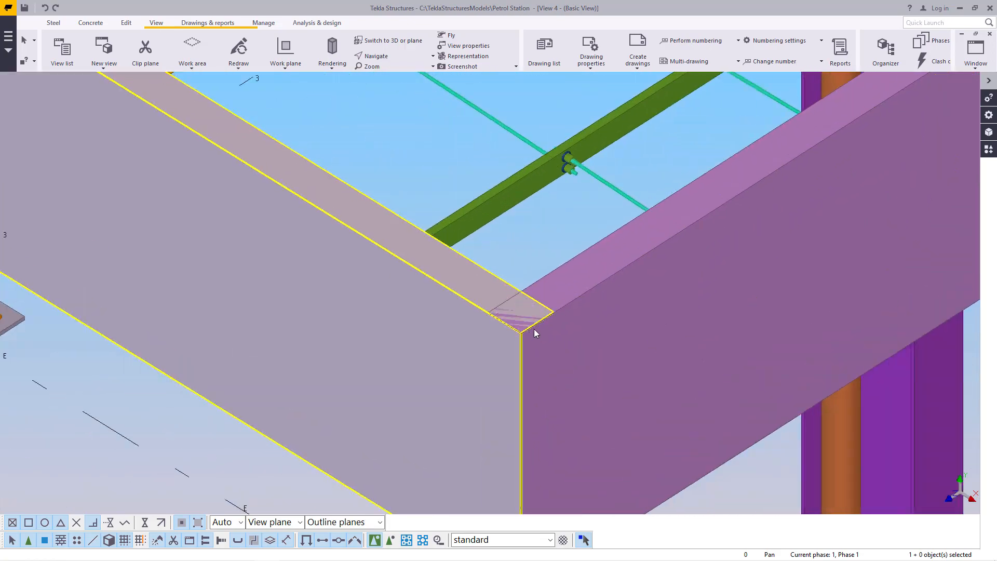
pyautogui.click(388, 60)
pyautogui.click(406, 79)
pyautogui.click(527, 313)
pyautogui.keyDown('ctrl'); pyautogui.moveTo(527, 313); pyautogui.dragTo(730, 288, button='middle'); pyautogui.keyUp('ctrl')
pyautogui.scroll(-10, 670, 313)
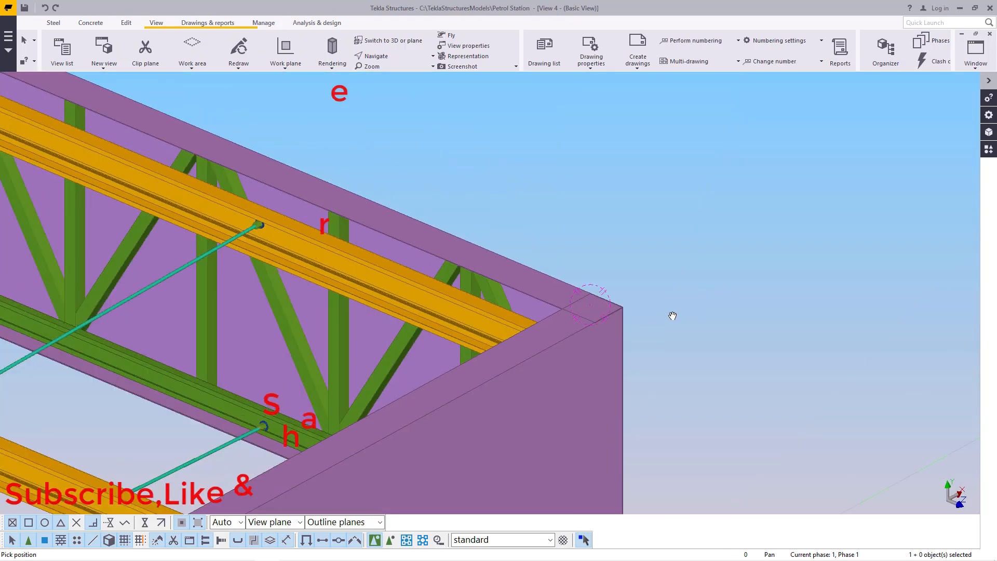
pyautogui.scroll(3, 511, 192)
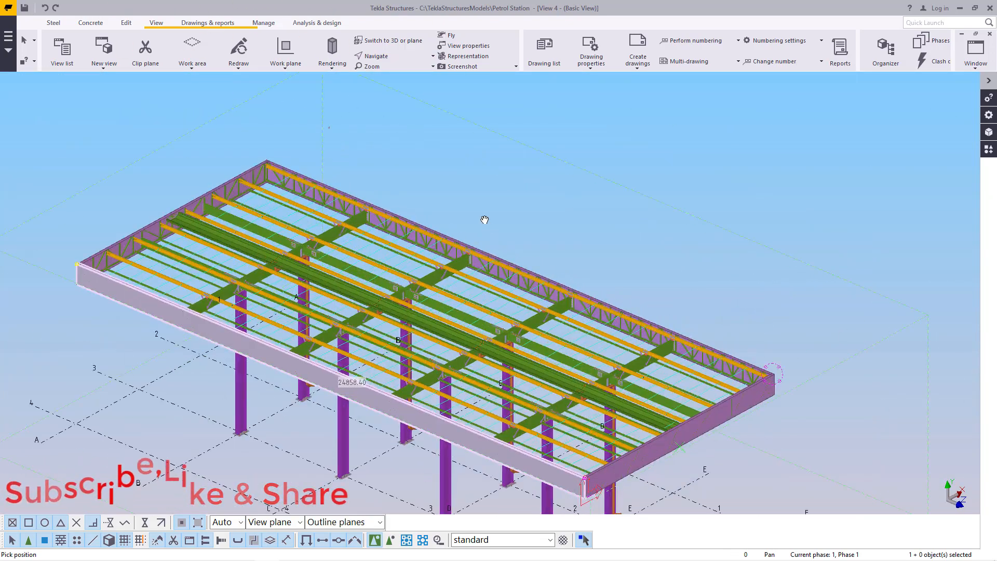
pyautogui.scroll(2, 512, 192)
pyautogui.rightClick(512, 192)
pyautogui.click(542, 193)
pyautogui.scroll(-2, 572, 203)
pyautogui.scroll(-2, 590, 215)
# Examine the gutter's end plate and upper corner from inside the canopy near the end fascia.
pyautogui.scroll(8, 192, 272)
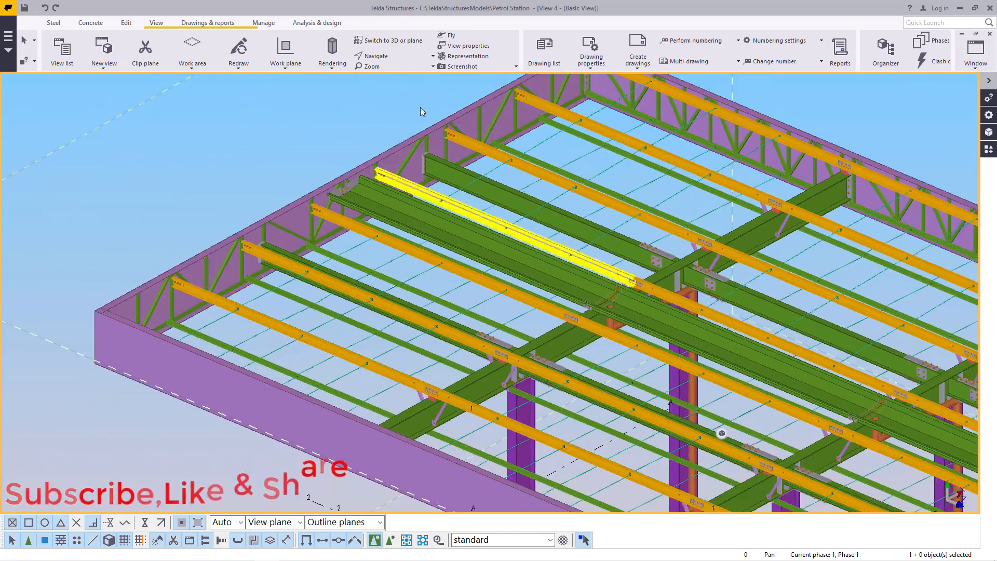
pyautogui.click(376, 56)
pyautogui.click(410, 78)
pyautogui.moveTo(439, 215)
pyautogui.mouseDown()
pyautogui.moveTo(399, 210)
pyautogui.moveTo(432, 238)
pyautogui.moveTo(418, 224)
pyautogui.moveTo(493, 226)
pyautogui.moveTo(502, 187)
pyautogui.moveTo(490, 129)
pyautogui.moveTo(459, 218)
pyautogui.moveTo(548, 150)
pyautogui.mouseUp()
pyautogui.scroll(6, 279, 261)
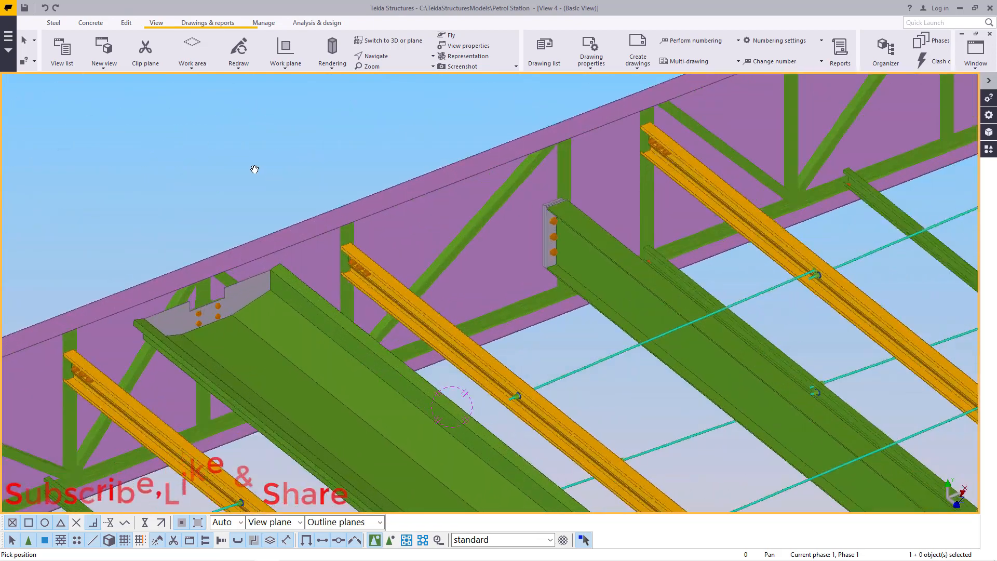
pyautogui.rightClick(253, 170)
pyautogui.click(279, 177)
pyautogui.click(392, 57)
pyautogui.moveTo(382, 280)
pyautogui.mouseDown()
pyautogui.moveTo(219, 261)
pyautogui.moveTo(350, 218)
pyautogui.moveTo(380, 226)
pyautogui.moveTo(332, 250)
pyautogui.moveTo(410, 286)
pyautogui.moveTo(457, 291)
pyautogui.moveTo(375, 294)
pyautogui.moveTo(430, 275)
pyautogui.moveTo(563, 292)
pyautogui.moveTo(388, 285)
pyautogui.moveTo(509, 318)
pyautogui.moveTo(510, 344)
pyautogui.moveTo(301, 296)
pyautogui.moveTo(459, 315)
pyautogui.moveTo(440, 417)
pyautogui.moveTo(348, 288)
pyautogui.mouseUp()
pyautogui.scroll(10, 348, 287)
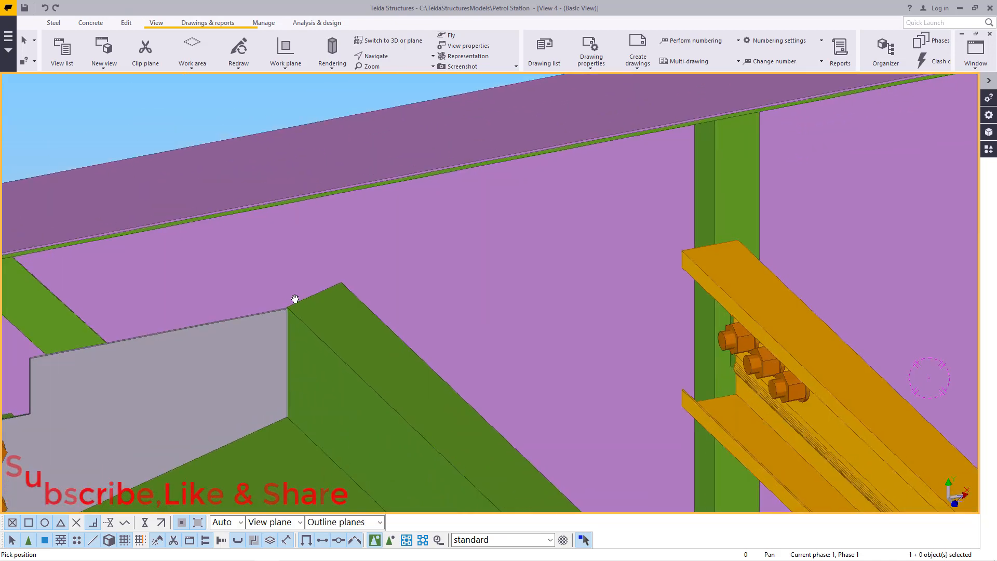
pyautogui.rightClick(305, 296)
pyautogui.click(327, 300)
pyautogui.scroll(2, 319, 291)
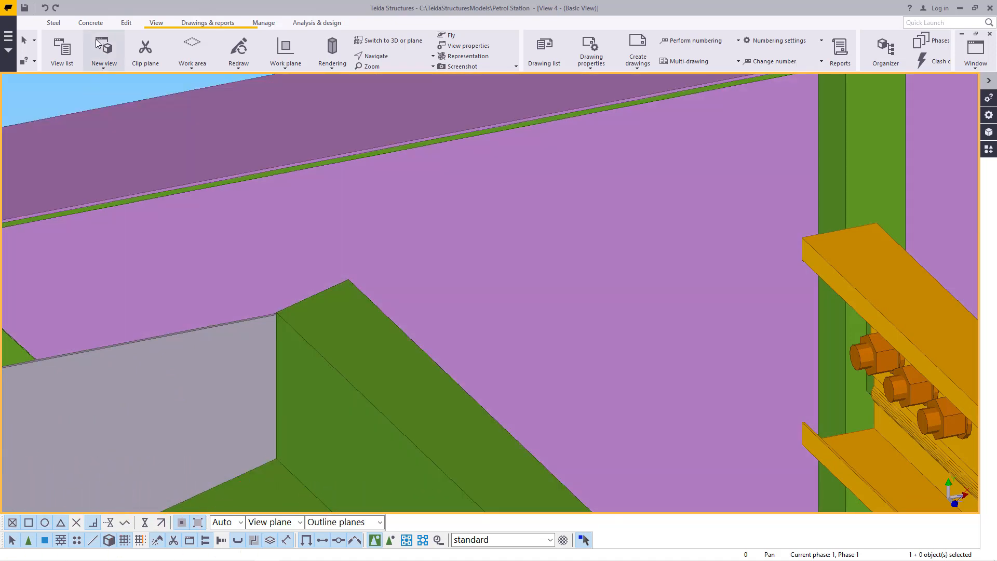
# Place points at any position on the gutter's upper corner and on the end plate corner just below it.
pyautogui.click(126, 22)
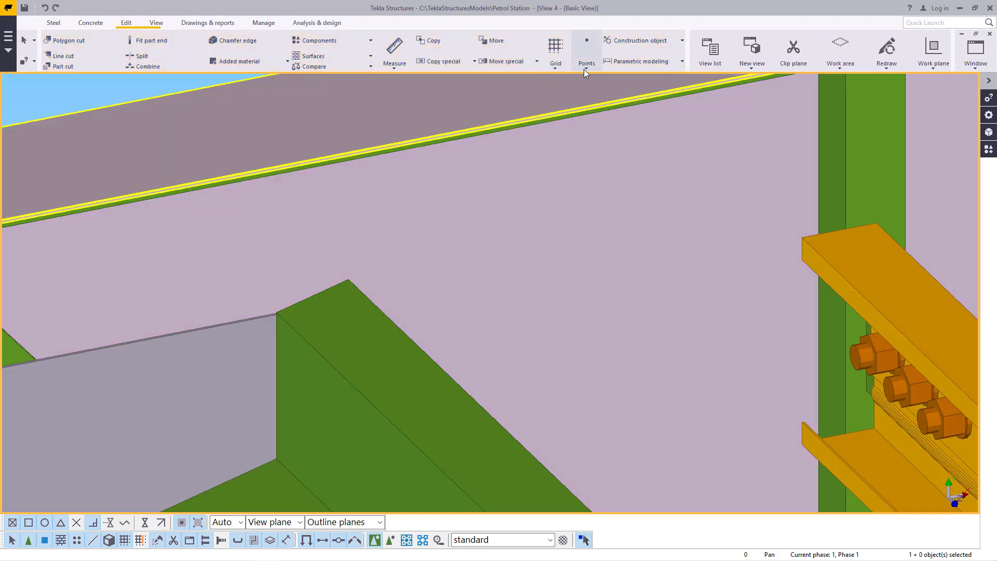
pyautogui.click(588, 70)
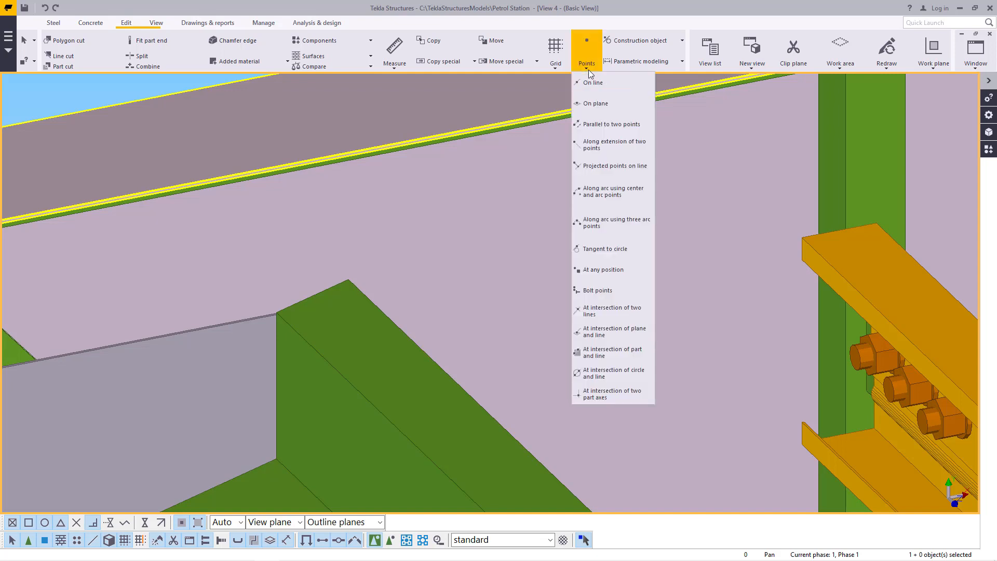
pyautogui.click(610, 269)
pyautogui.scroll(8, 280, 315)
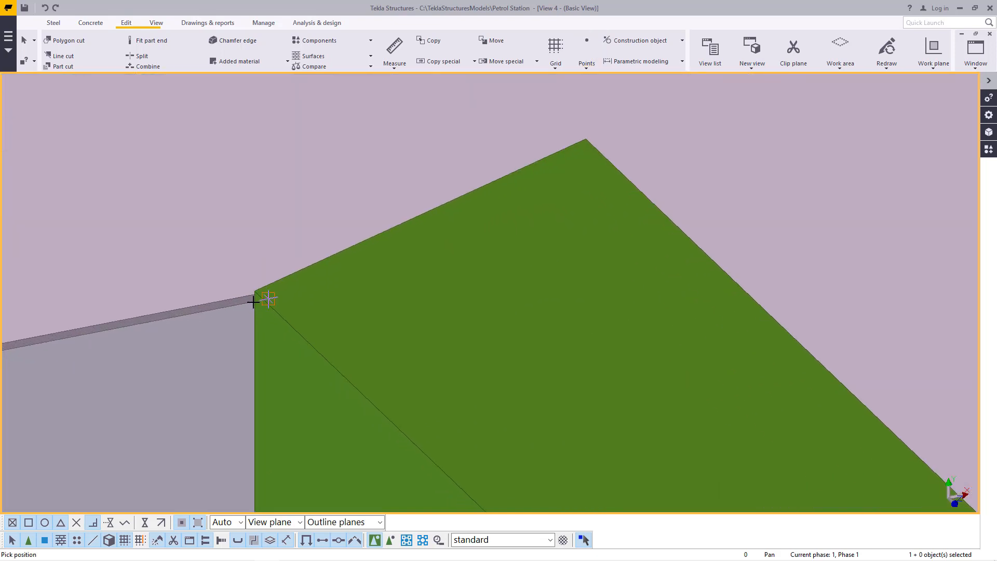
pyautogui.scroll(3, 254, 302)
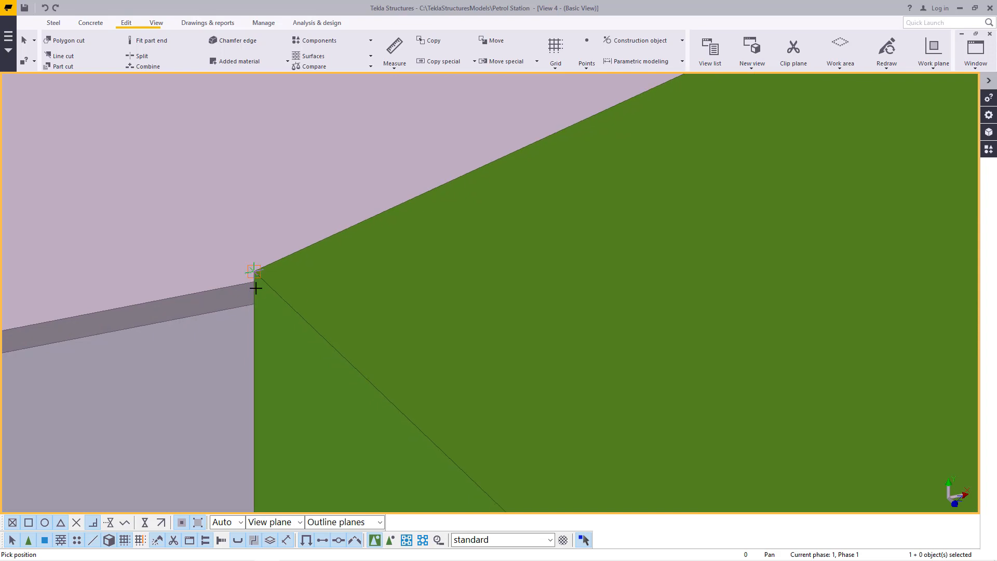
pyautogui.click(252, 304)
pyautogui.rightClick(381, 256)
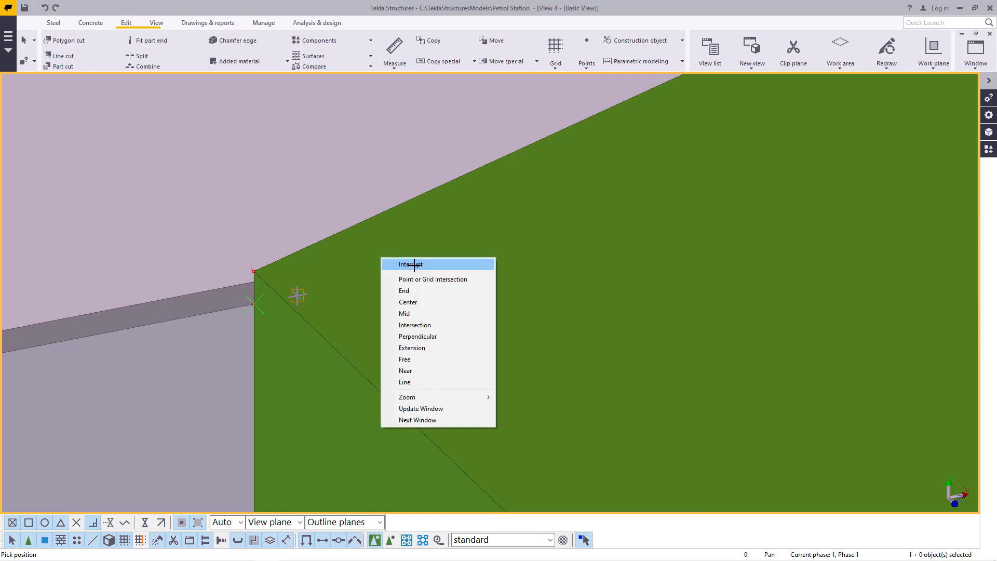
pyautogui.click(414, 264)
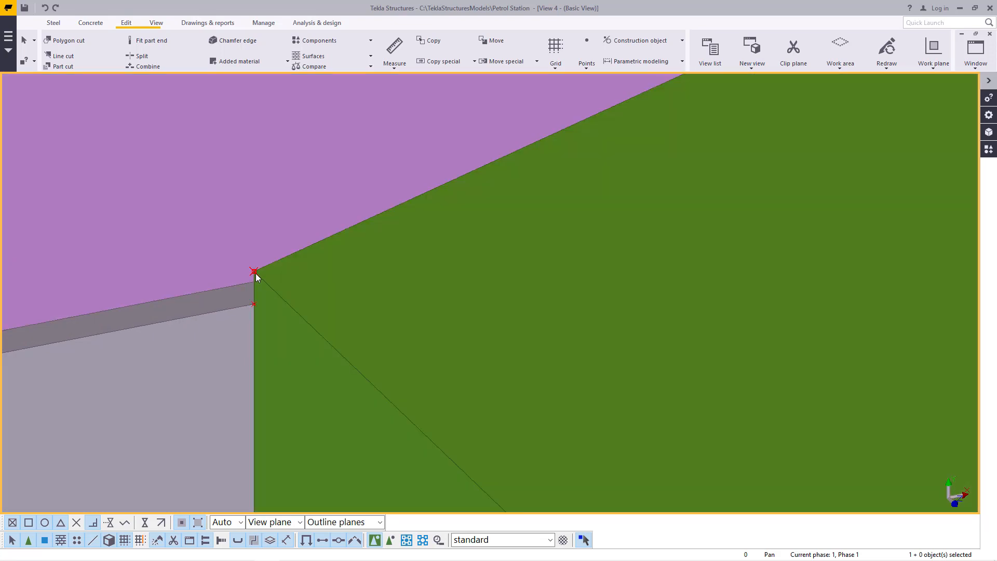
# Move the point at the gutter's upper corner linearly by 20 in Y.
pyautogui.rightClick(255, 273)
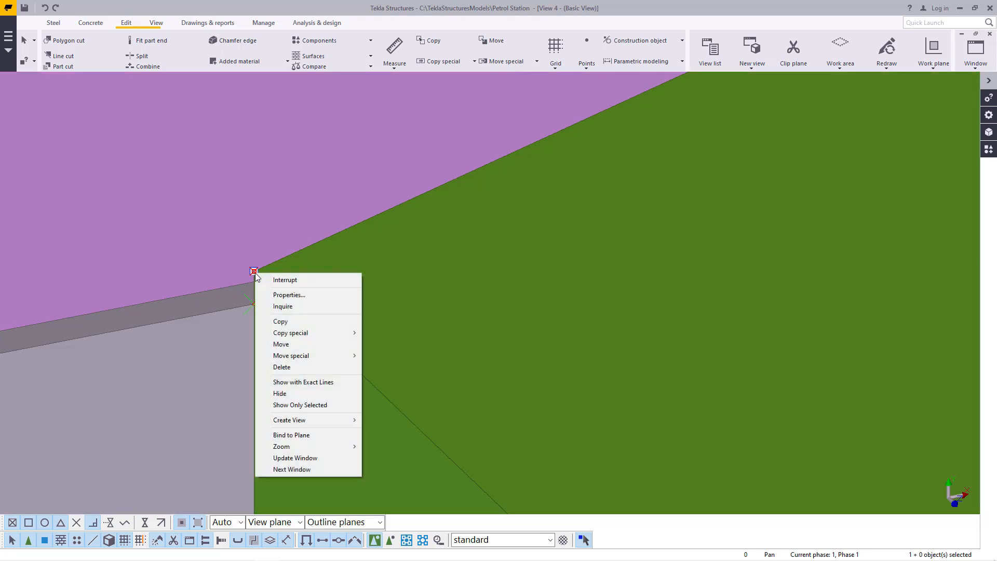
pyautogui.moveTo(306, 336)
pyautogui.moveTo(310, 356)
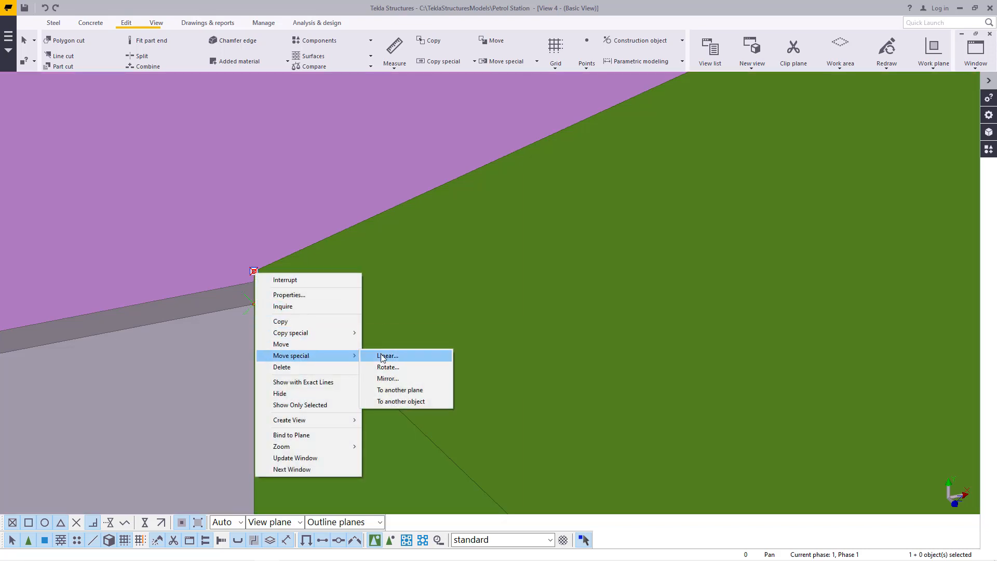
pyautogui.click(387, 356)
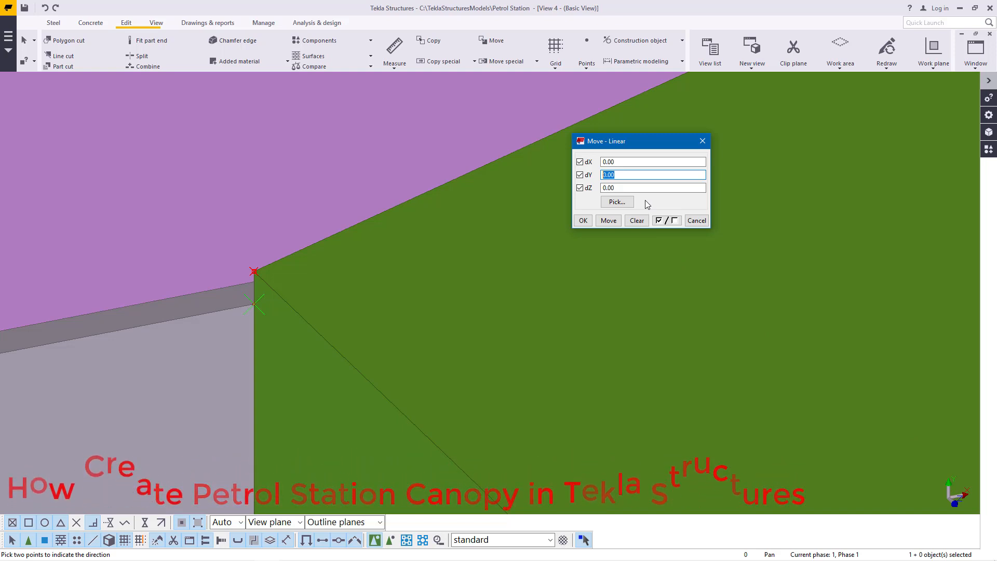
pyautogui.write('20')
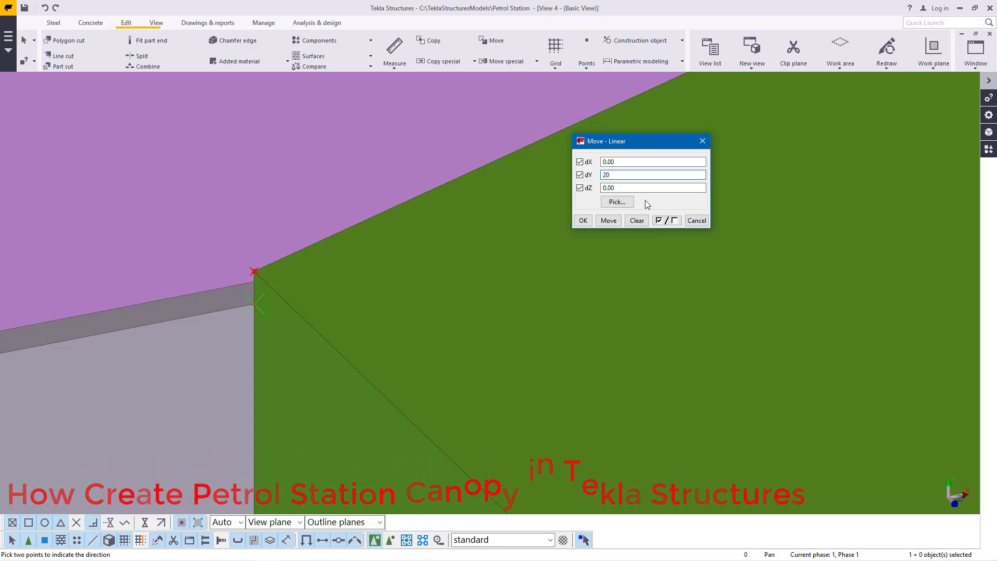
pyautogui.click(609, 221)
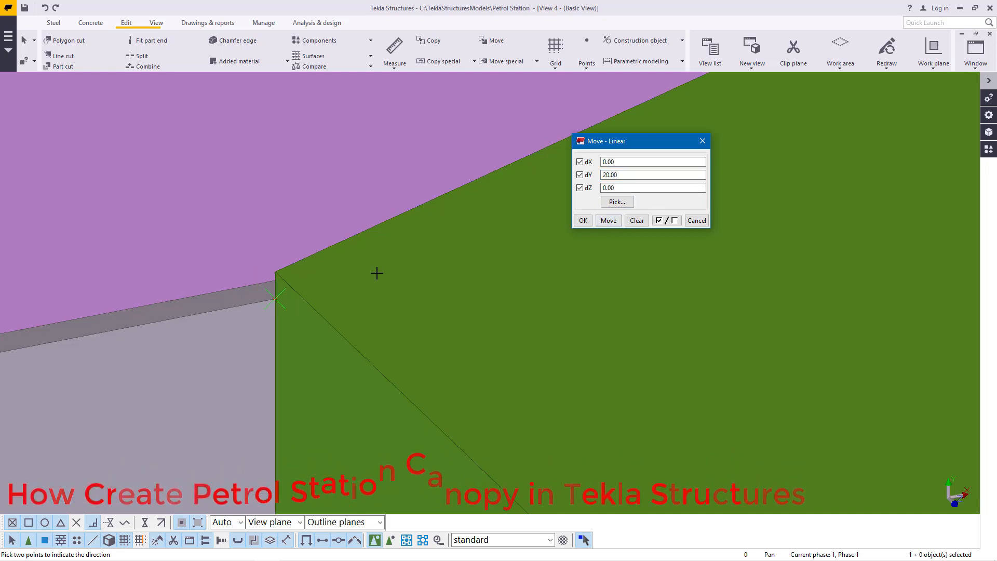
pyautogui.scroll(-2, 377, 269)
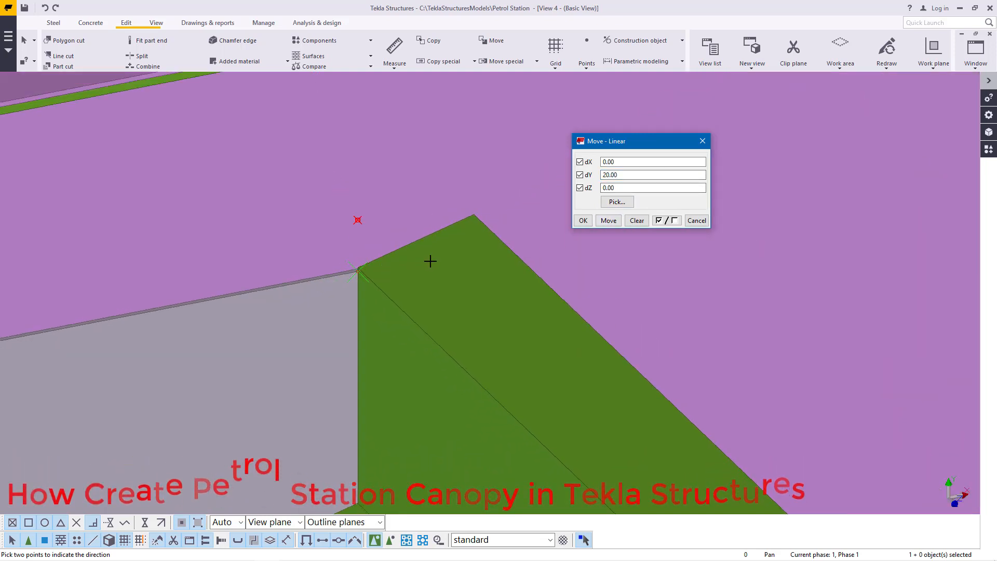
# Move the same point a further 5 in Y and finish the linear move.
pyautogui.doubleClick(602, 175)
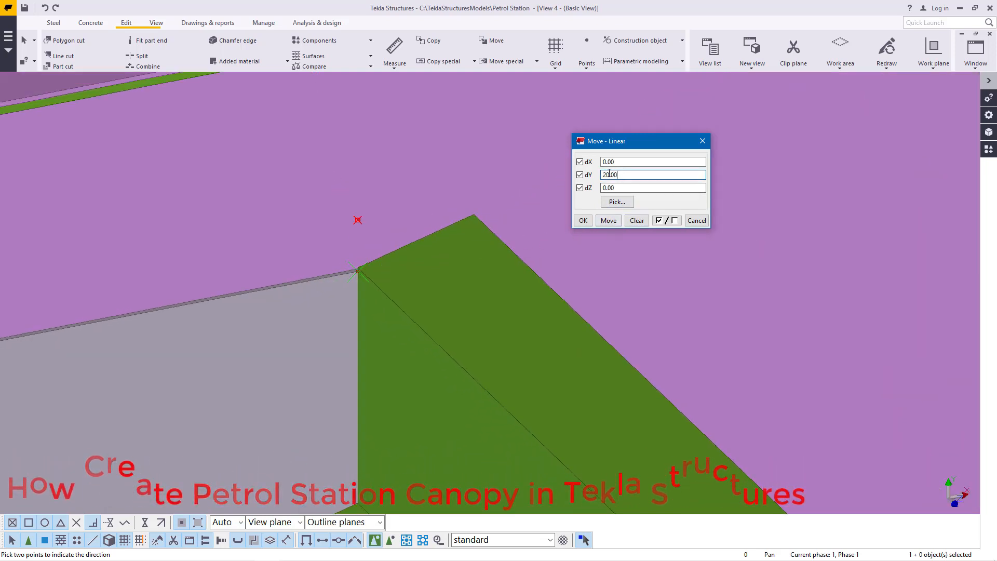
pyautogui.write('5')
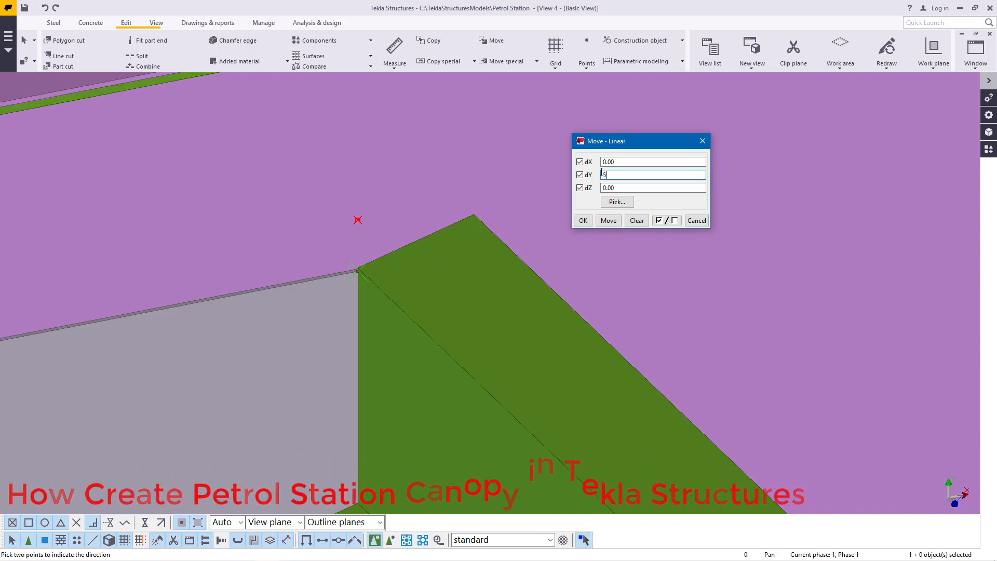
pyautogui.click(610, 221)
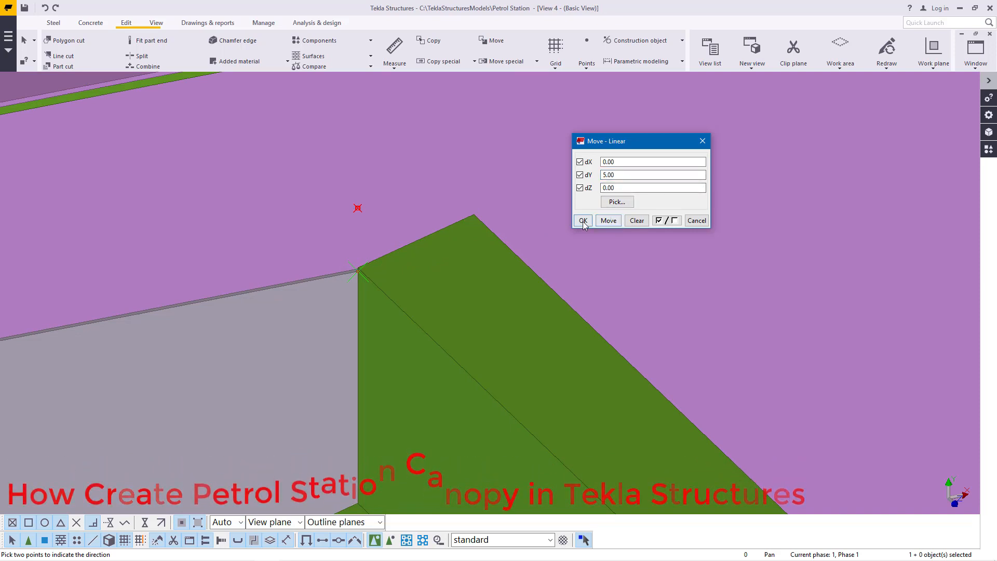
pyautogui.click(584, 221)
pyautogui.rightClick(579, 221)
pyautogui.click(592, 227)
# Copy the point above the gutter's upper corner once by -50 in X, with 0 in Y and Z, and end the linear copy.
pyautogui.rightClick(358, 209)
pyautogui.moveTo(401, 267)
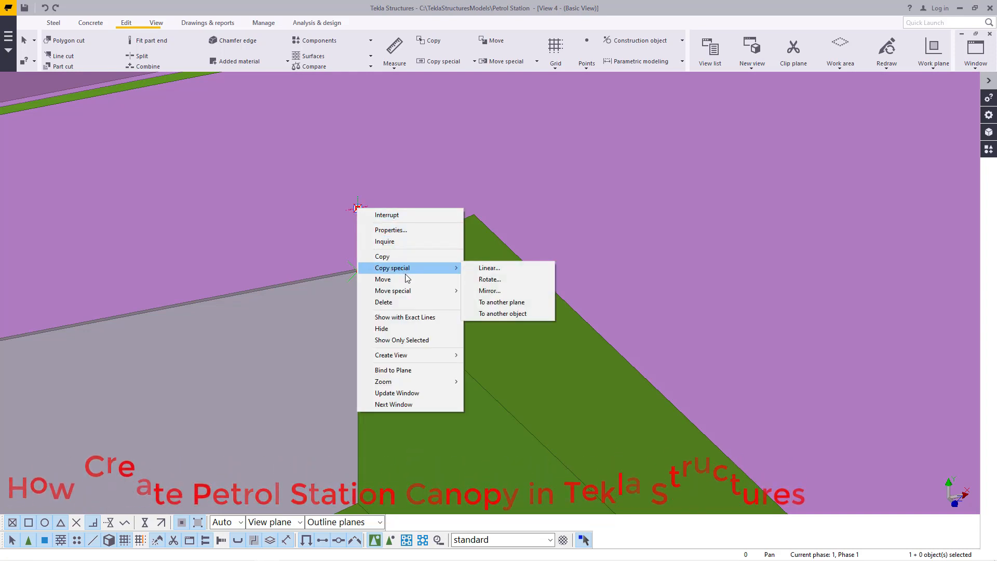
pyautogui.click(492, 268)
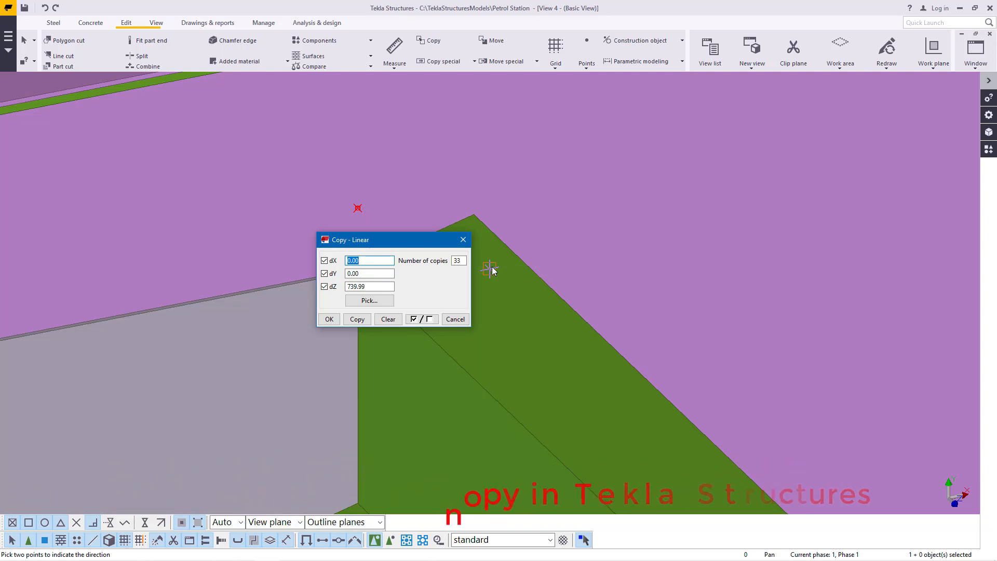
pyautogui.moveTo(379, 247); pyautogui.dragTo(640, 221)
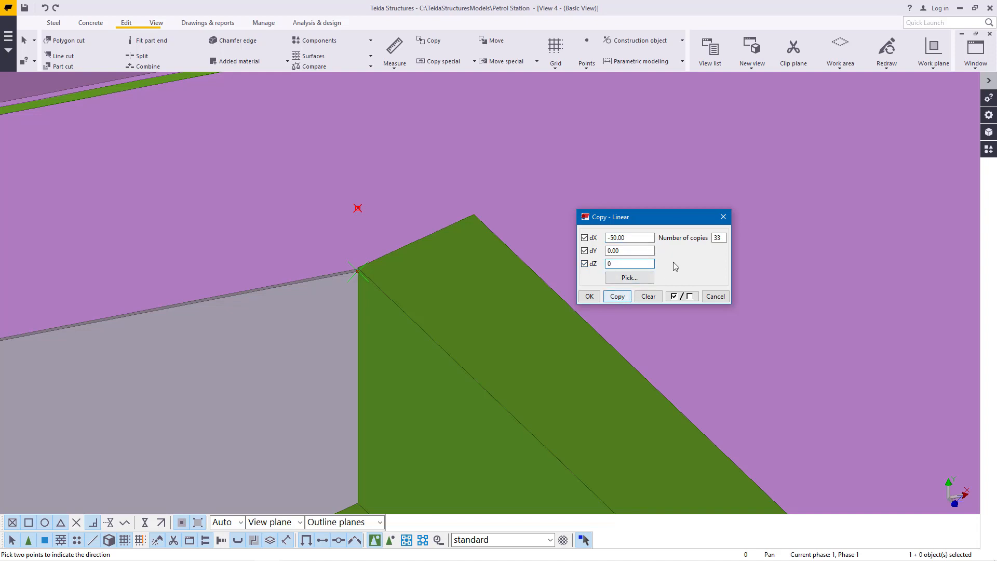
pyautogui.write('0')
pyautogui.press('BackSpace')
pyautogui.write('1')
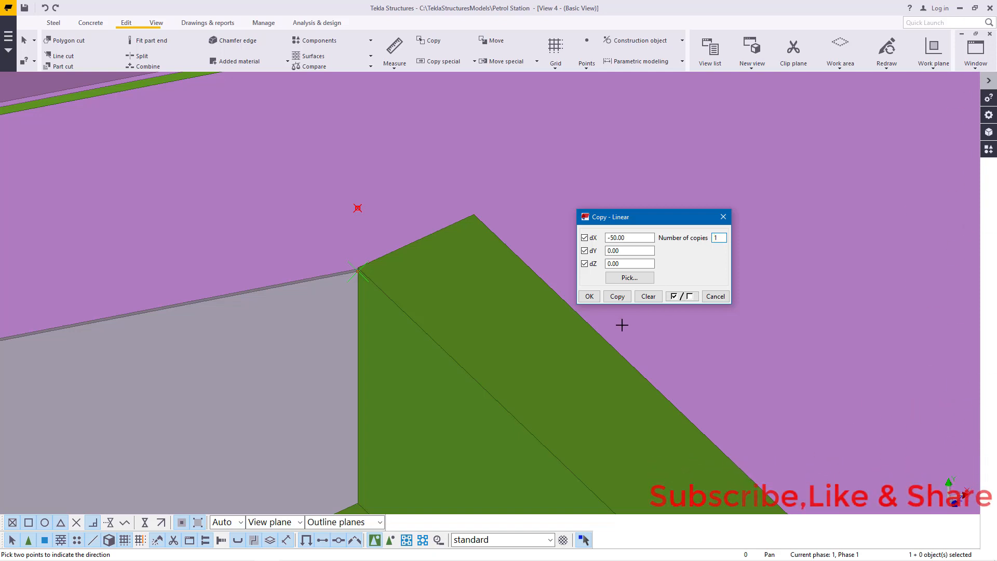
pyautogui.click(588, 300)
pyautogui.rightClick(482, 207)
pyautogui.click(504, 214)
# Examine the end of the edge purlin and its supporting plate at the canopy's corner, under the fascia.
pyautogui.scroll(-4, 364, 338)
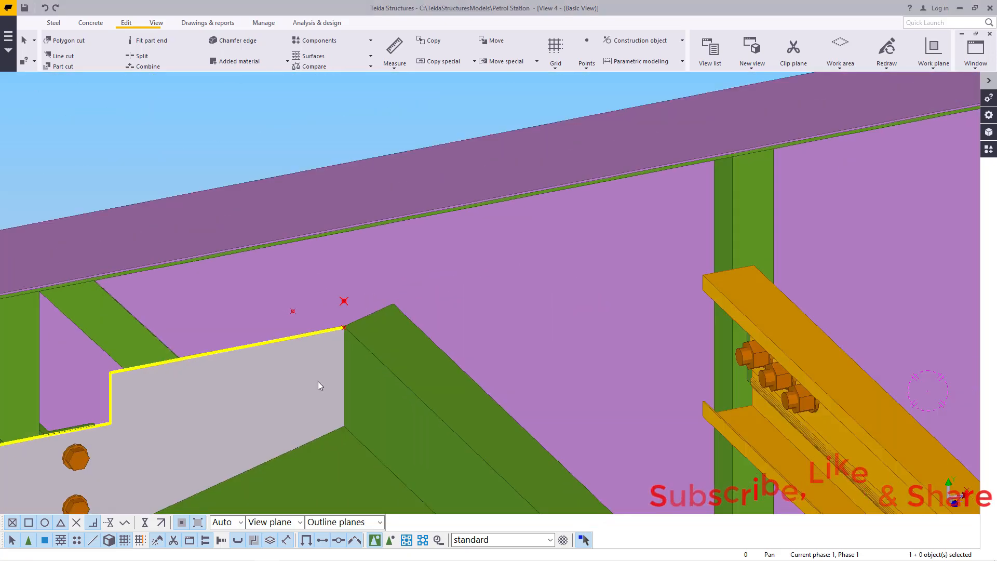
pyautogui.scroll(-8, 320, 386)
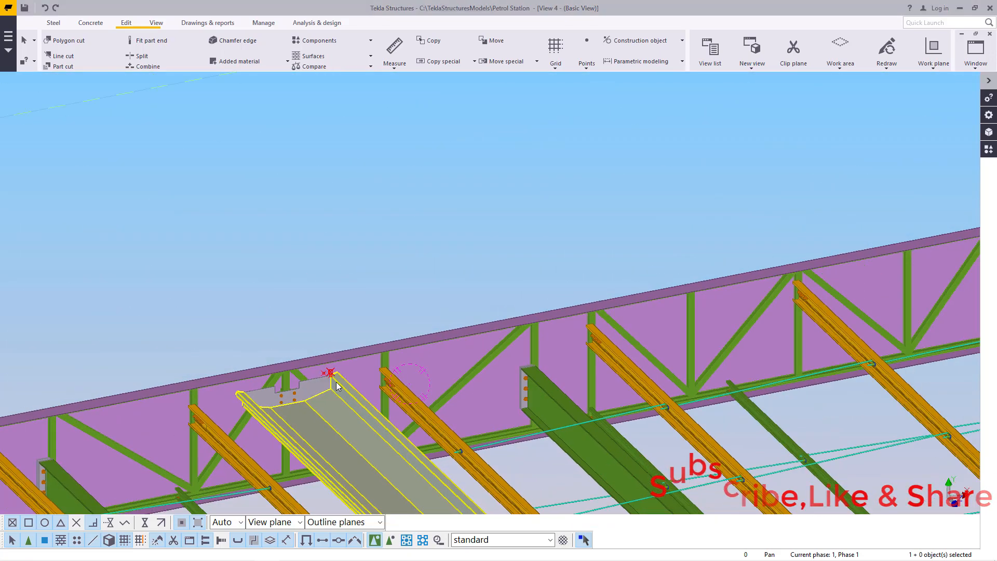
pyautogui.scroll(-2, 333, 383)
pyautogui.scroll(10, 830, 251)
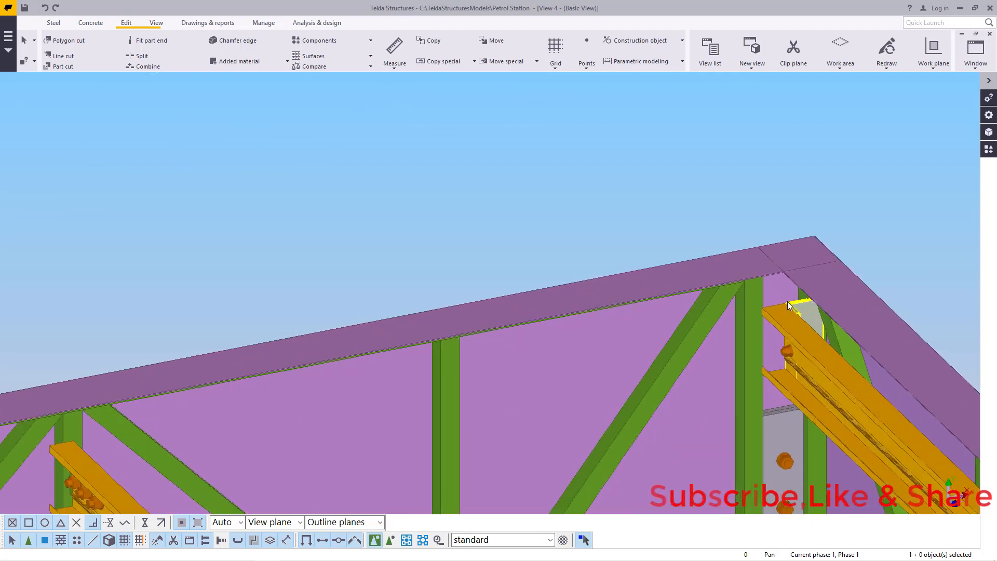
pyautogui.scroll(8, 789, 305)
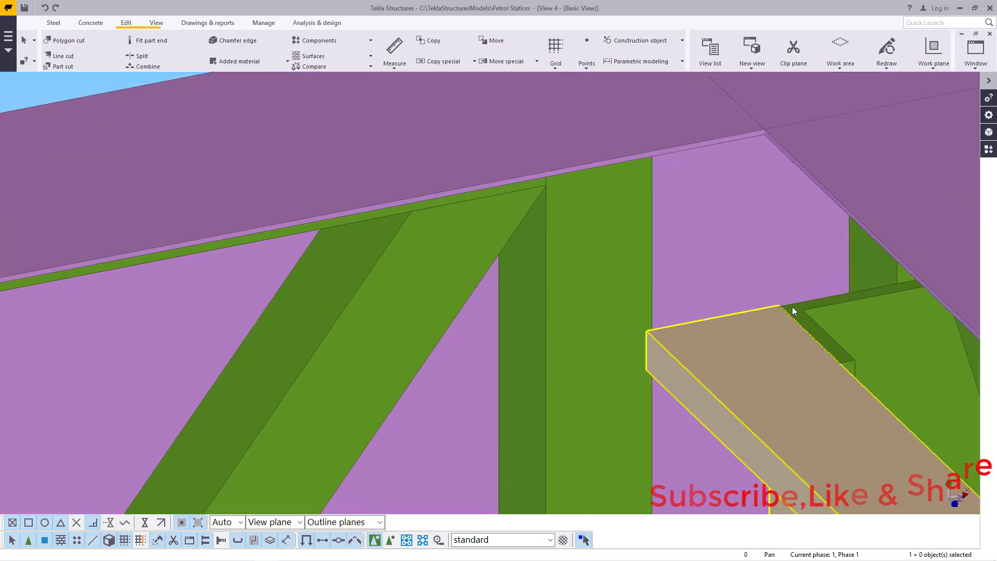
pyautogui.scroll(3, 785, 309)
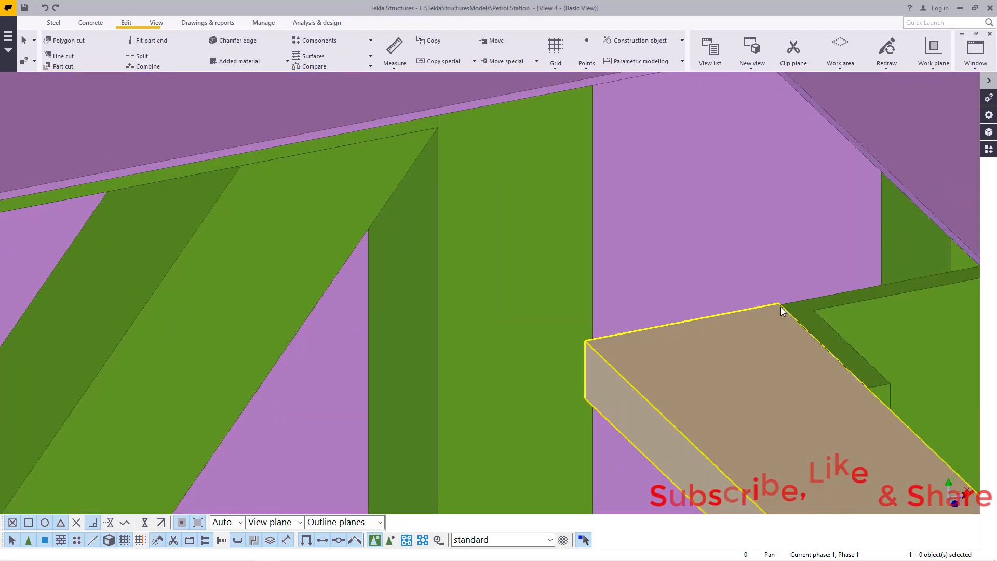
pyautogui.click(341, 117)
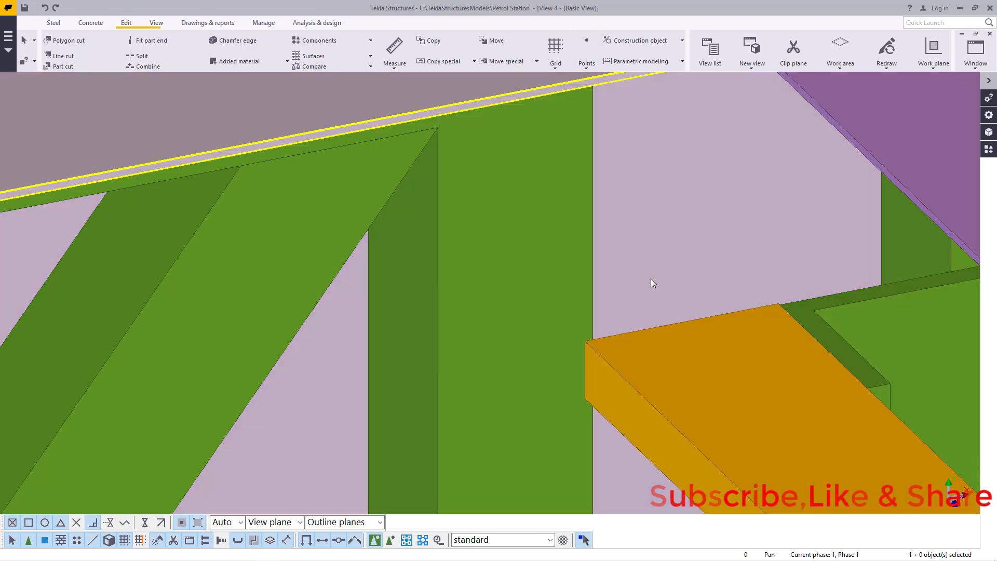
pyautogui.scroll(-4, 656, 279)
pyautogui.click(798, 318)
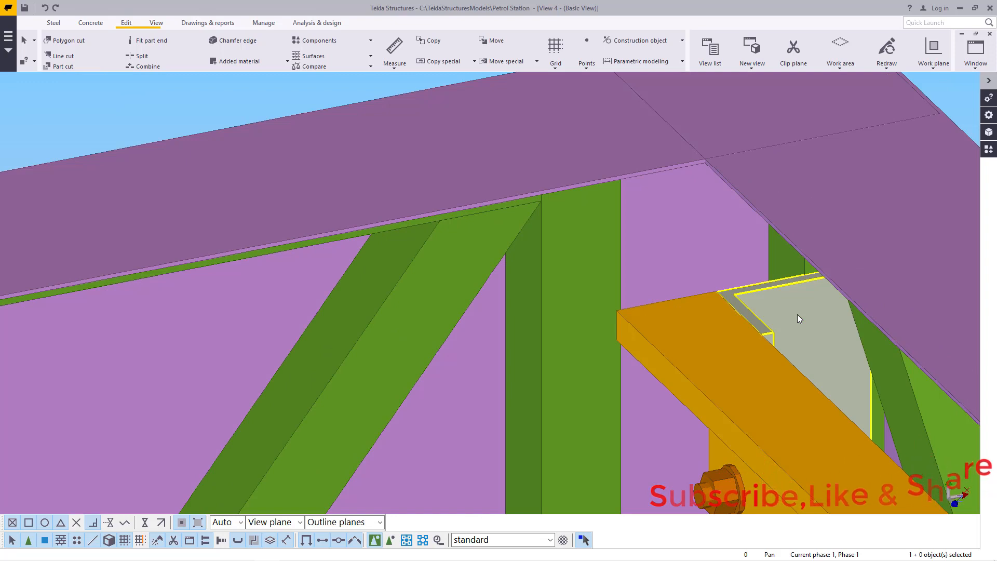
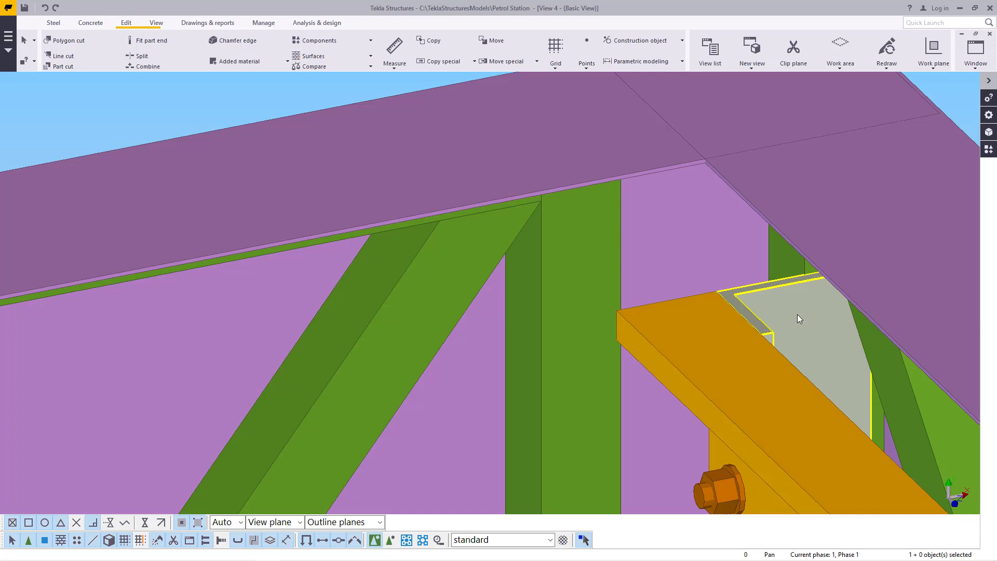
pyautogui.scroll(-9, 514, 187)
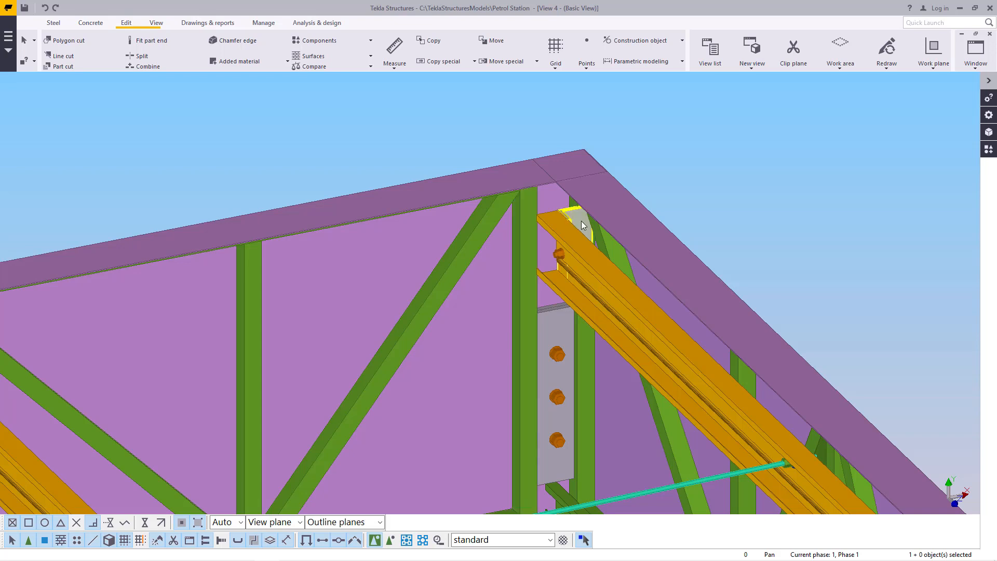
pyautogui.scroll(5, 563, 213)
pyautogui.scroll(4, 556, 205)
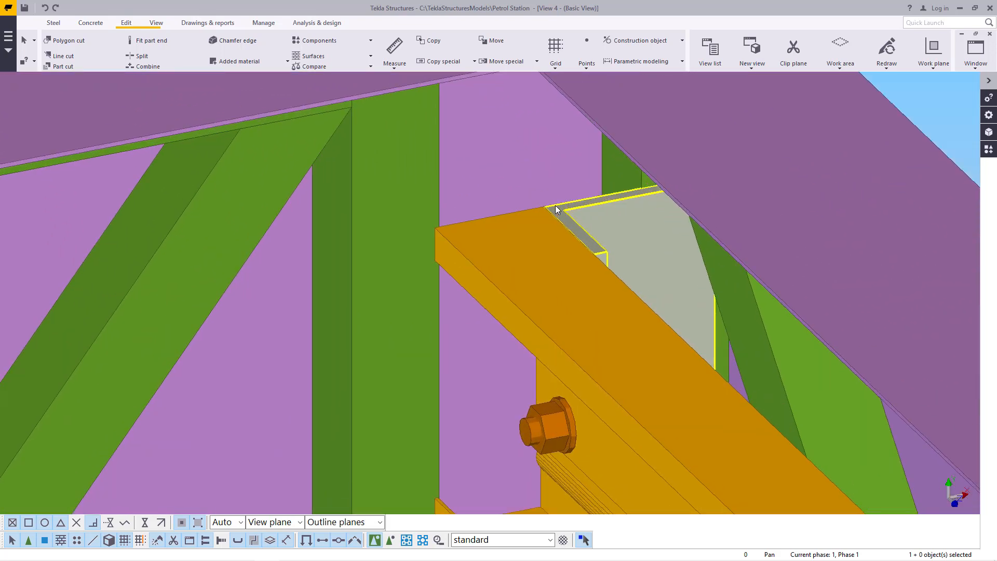
# Place a point at any position on the inner upper corner of the edge purlin's end and select it.
pyautogui.click(586, 70)
pyautogui.click(584, 269)
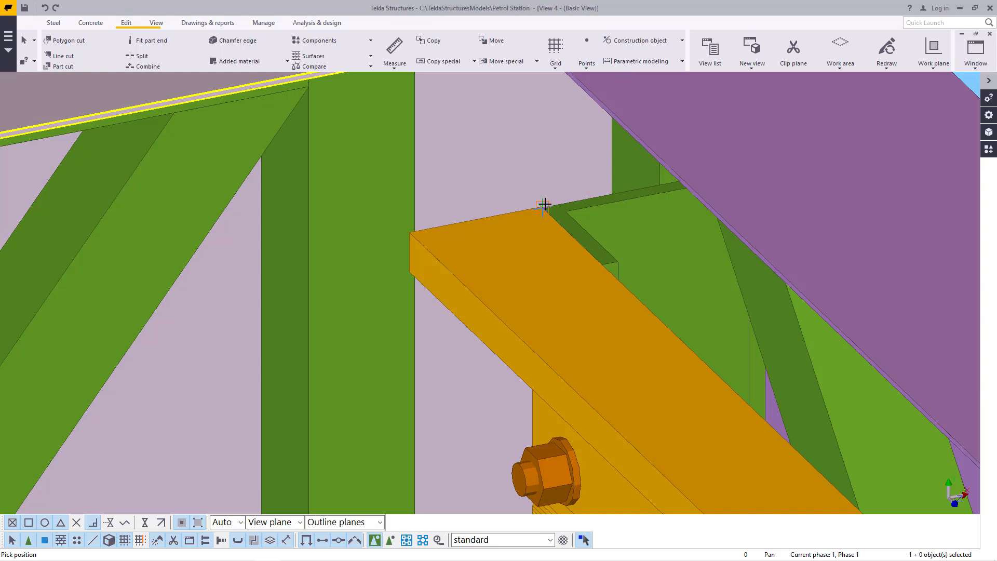
pyautogui.rightClick(535, 158)
pyautogui.click(545, 209)
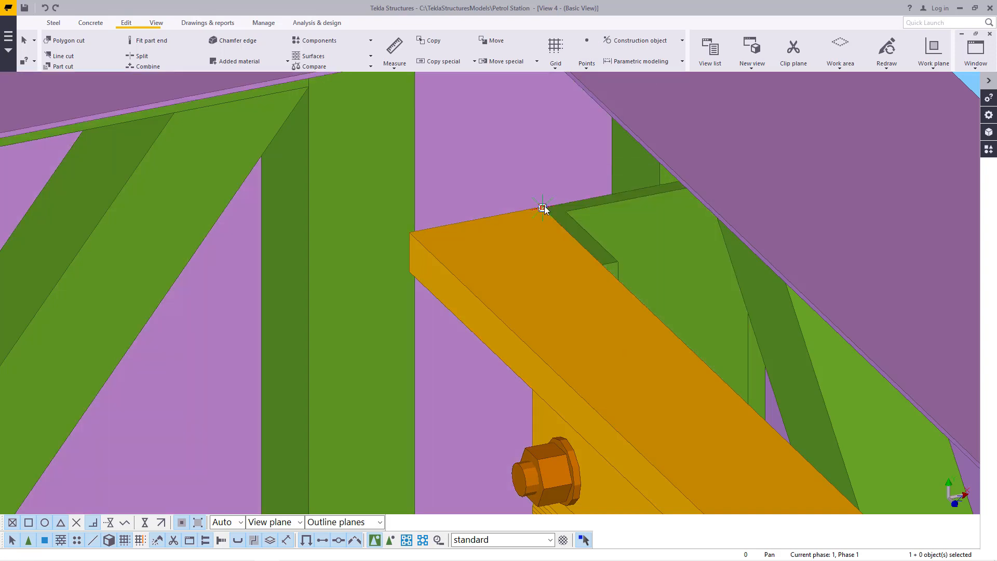
# Move the edge purlin's corner point linearly in Y in increments of 5 and undo the last increment.
pyautogui.rightClick(544, 208)
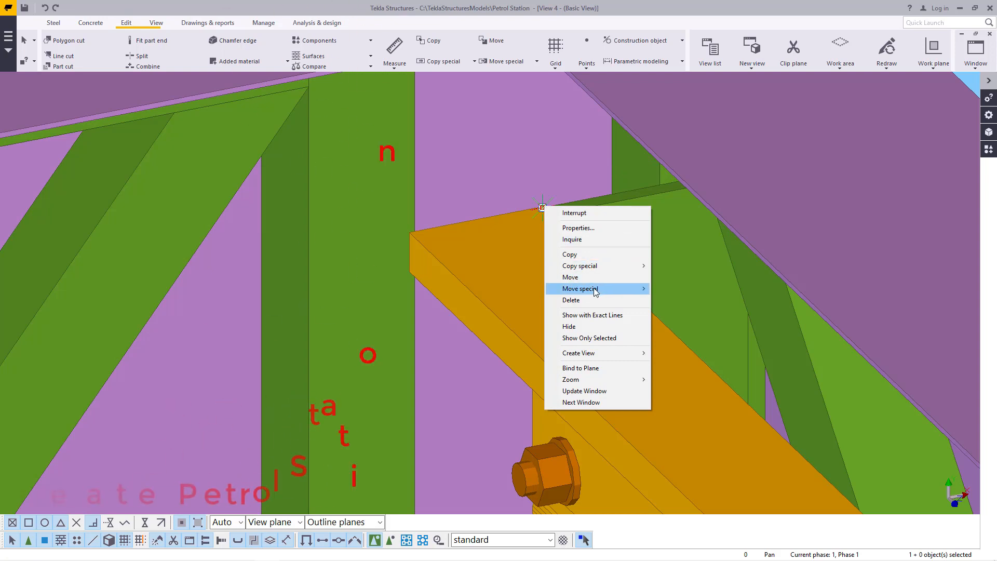
pyautogui.moveTo(595, 291)
pyautogui.click(670, 288)
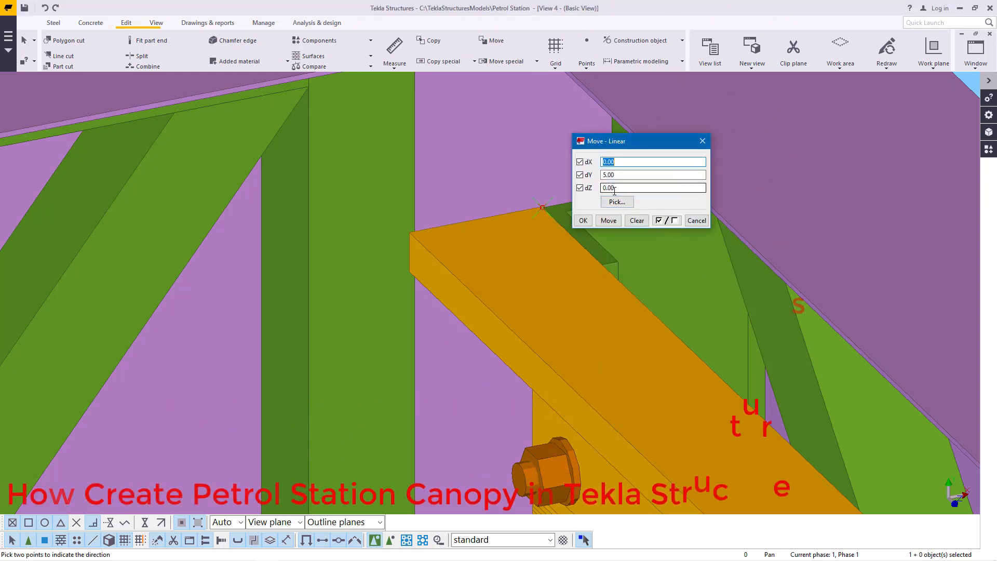
pyautogui.click(611, 221)
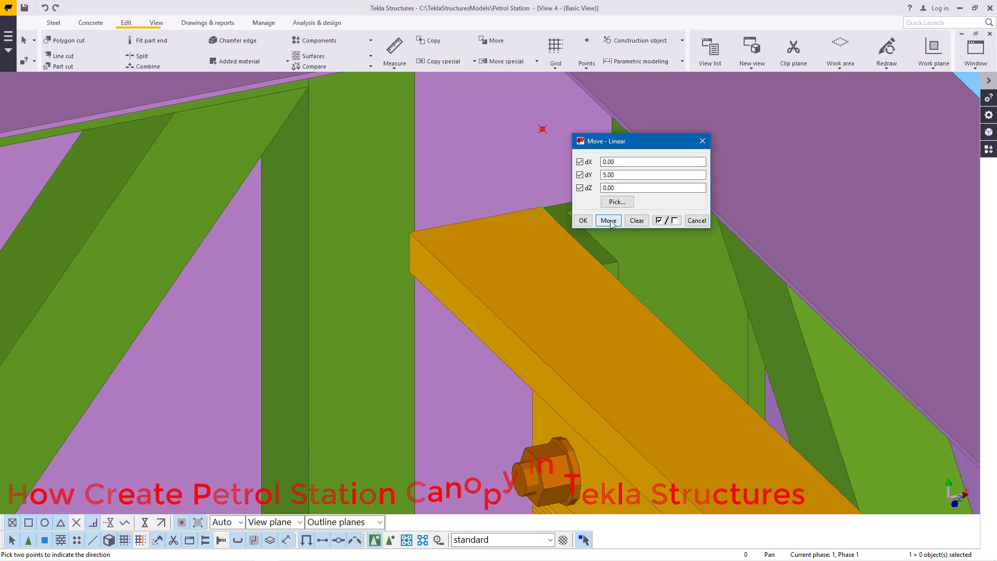
pyautogui.click(697, 220)
pyautogui.rightClick(571, 158)
pyautogui.click(569, 164)
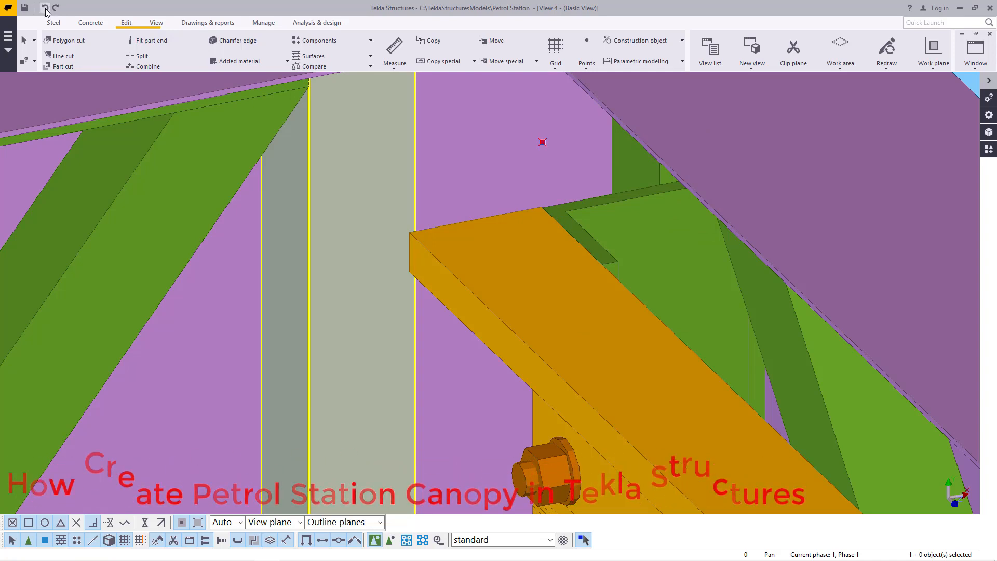
pyautogui.click(46, 9)
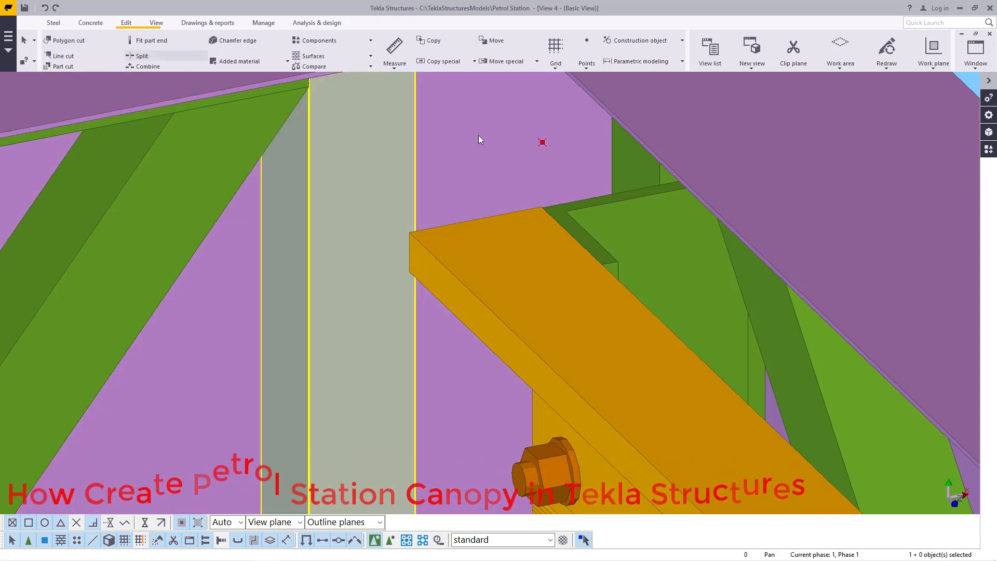
# Set the work plane to the horizontal plane at the intersection of grid lines A and 4, with Z pointing up.
pyautogui.scroll(-5, 588, 180)
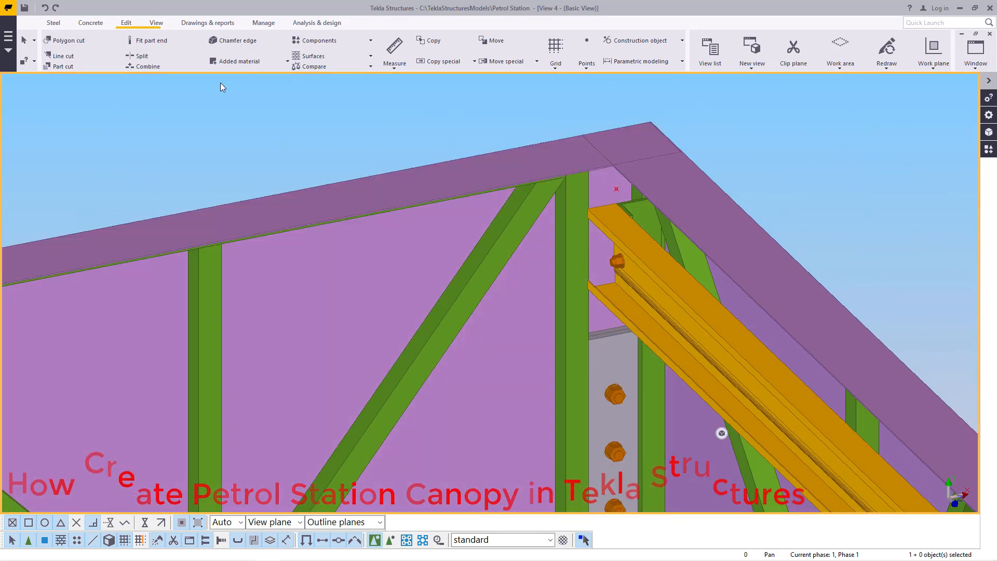
pyautogui.click(52, 24)
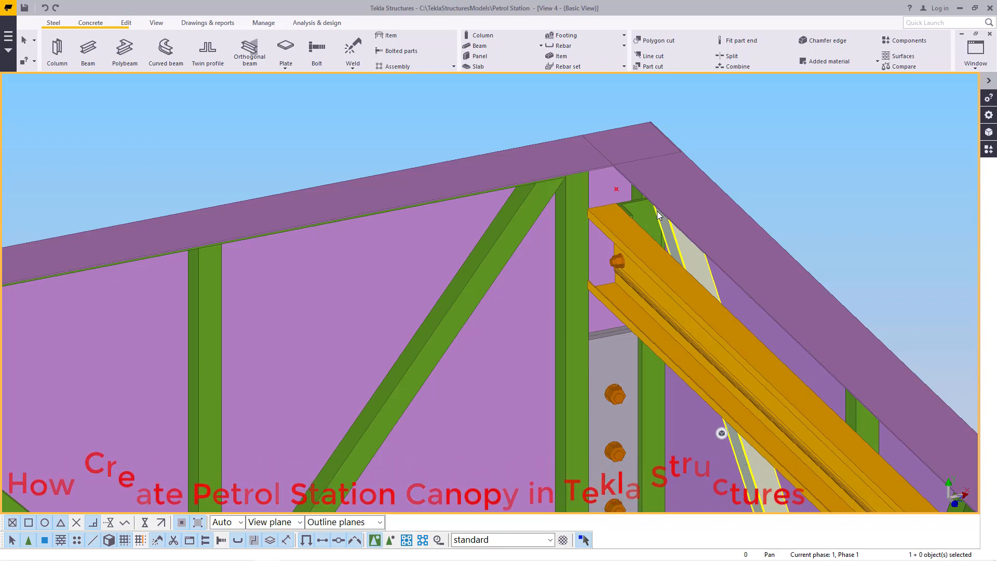
pyautogui.scroll(-10, 658, 215)
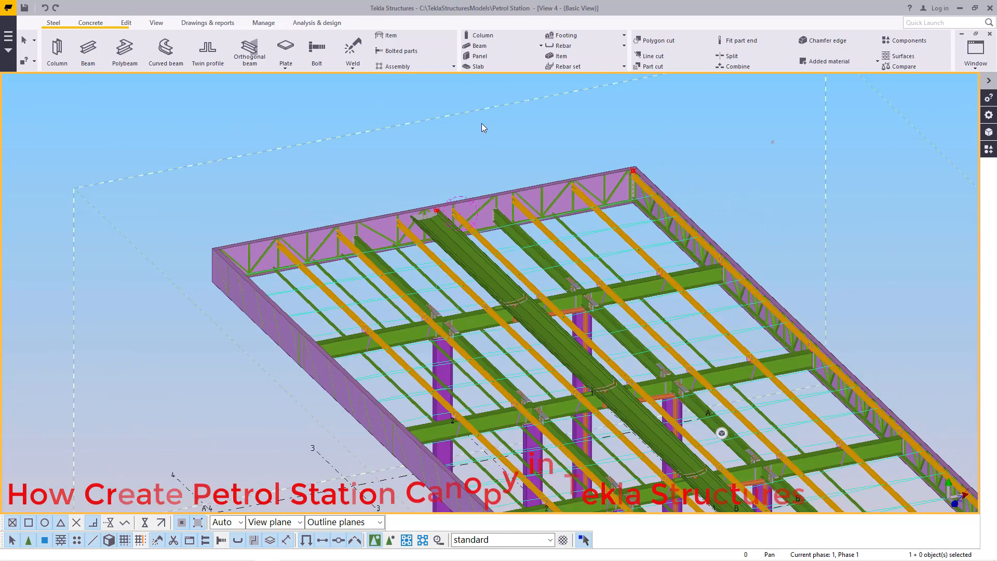
pyautogui.click(156, 23)
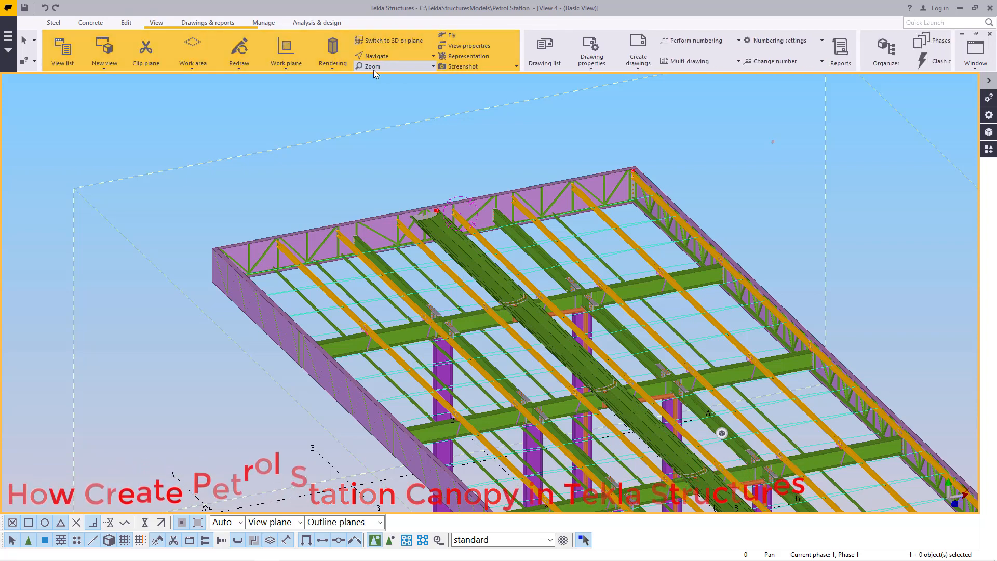
pyautogui.click(286, 64)
pyautogui.scroll(-2, 362, 146)
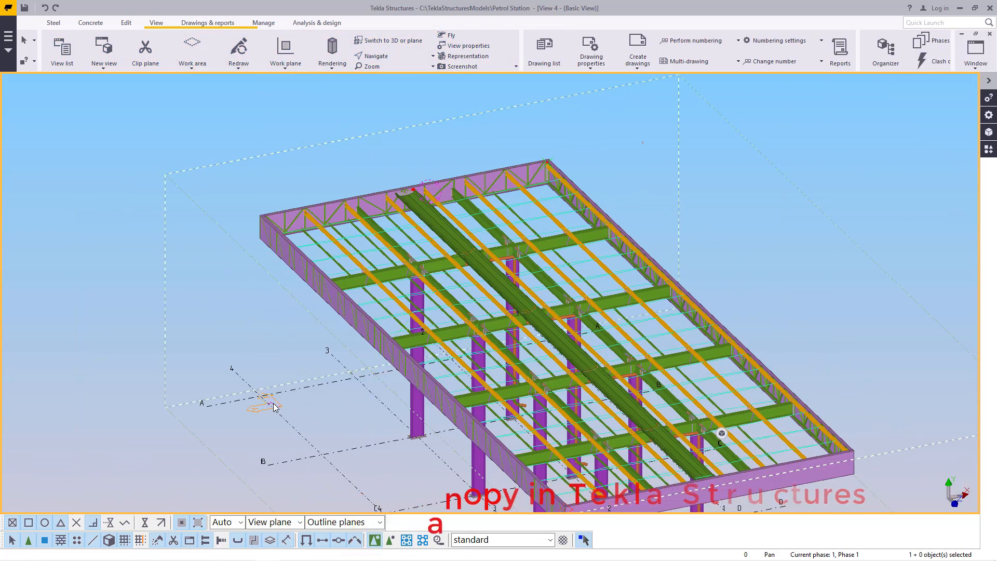
pyautogui.rightClick(254, 352)
pyautogui.click(275, 359)
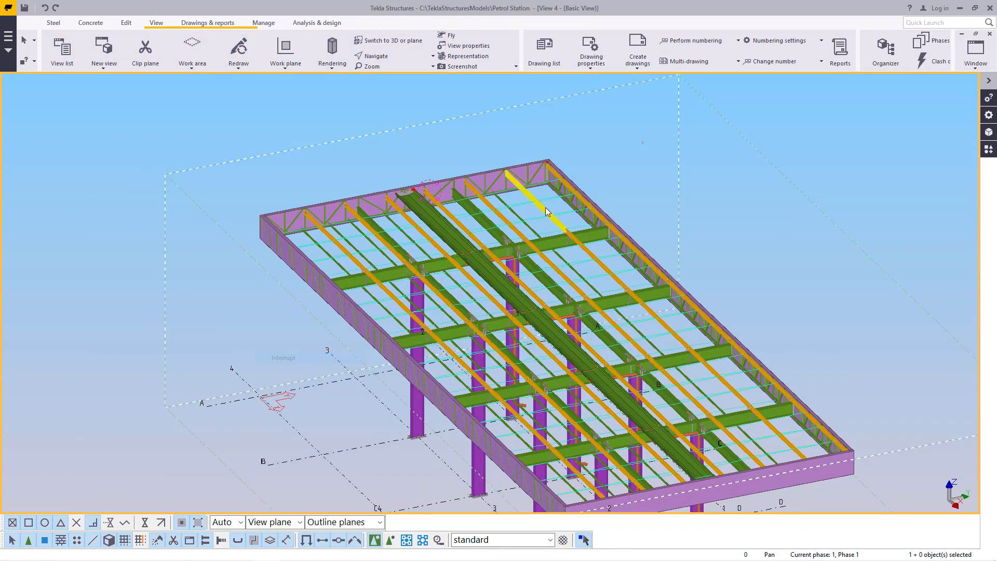
# Create a steel beam from the point above the edge purlin's end to the offset point above the gutter's upper corner.
pyautogui.scroll(5, 557, 176)
pyautogui.scroll(8, 556, 175)
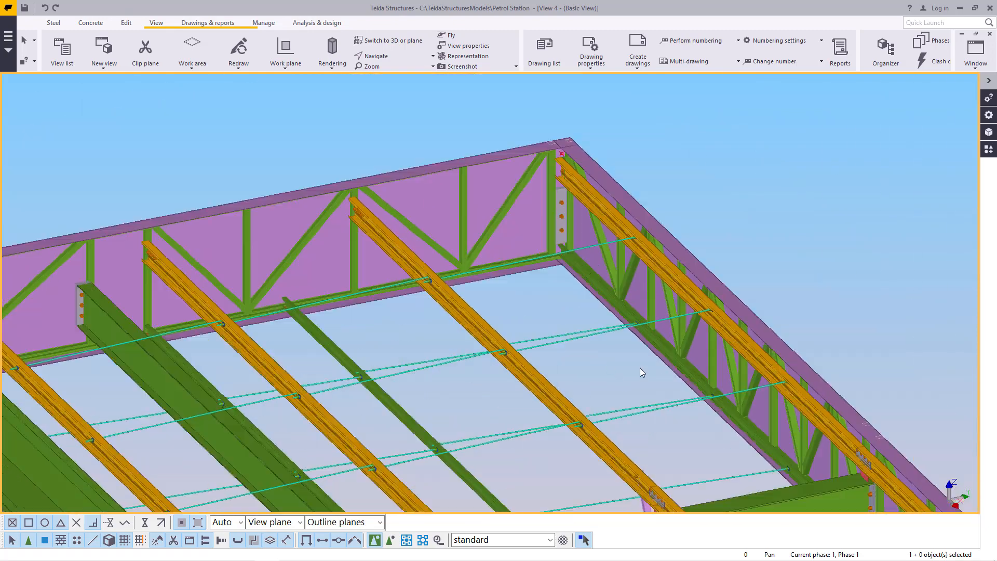
pyautogui.scroll(1, 568, 171)
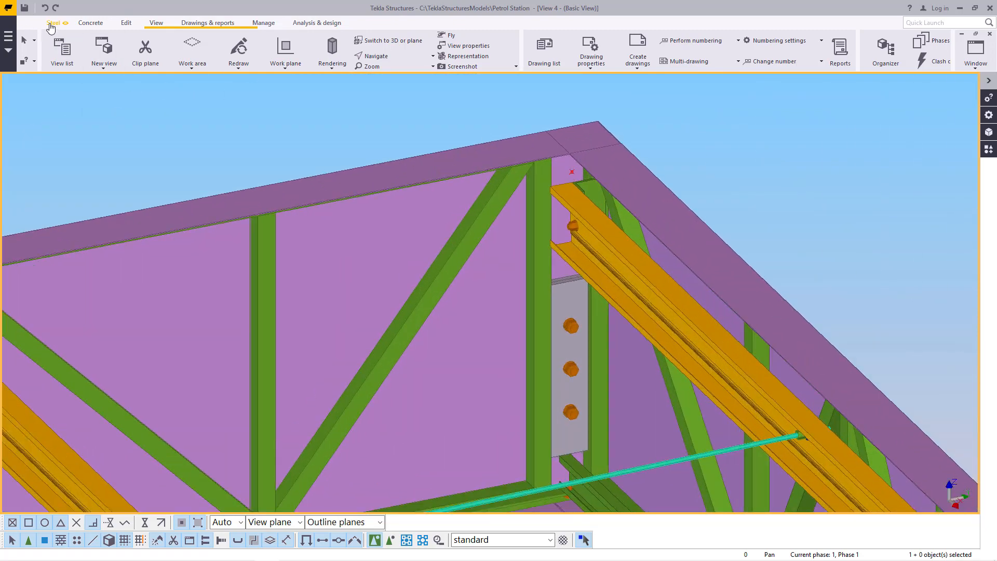
pyautogui.click(51, 24)
pyautogui.click(88, 50)
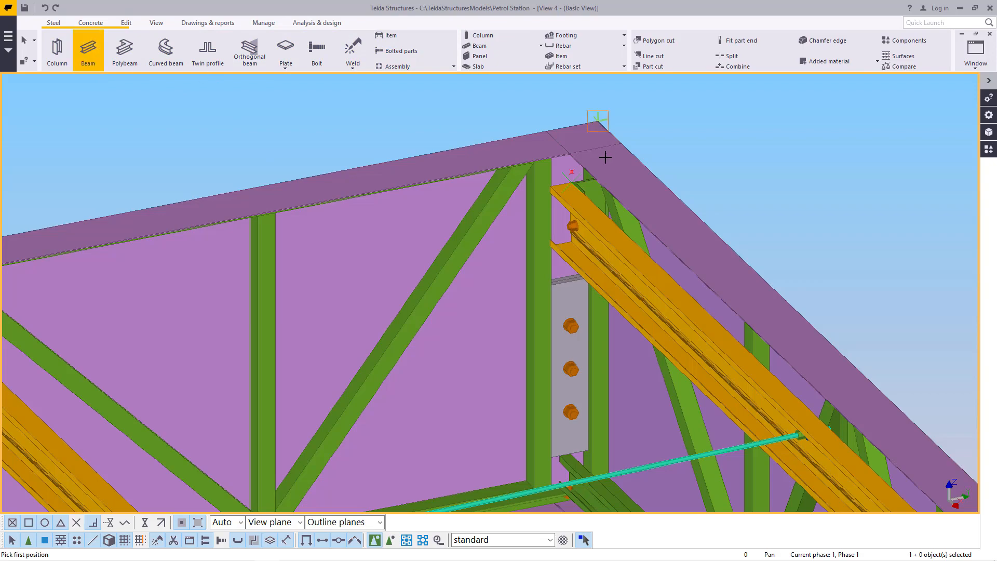
pyautogui.scroll(5, 579, 174)
pyautogui.click(543, 174)
pyautogui.scroll(-8, 799, 212)
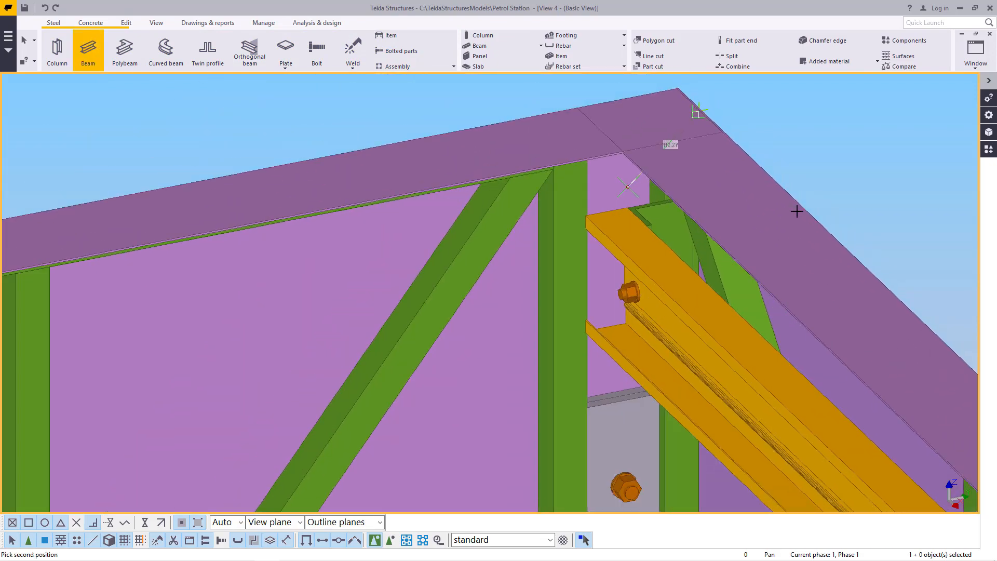
pyautogui.scroll(10, 230, 279)
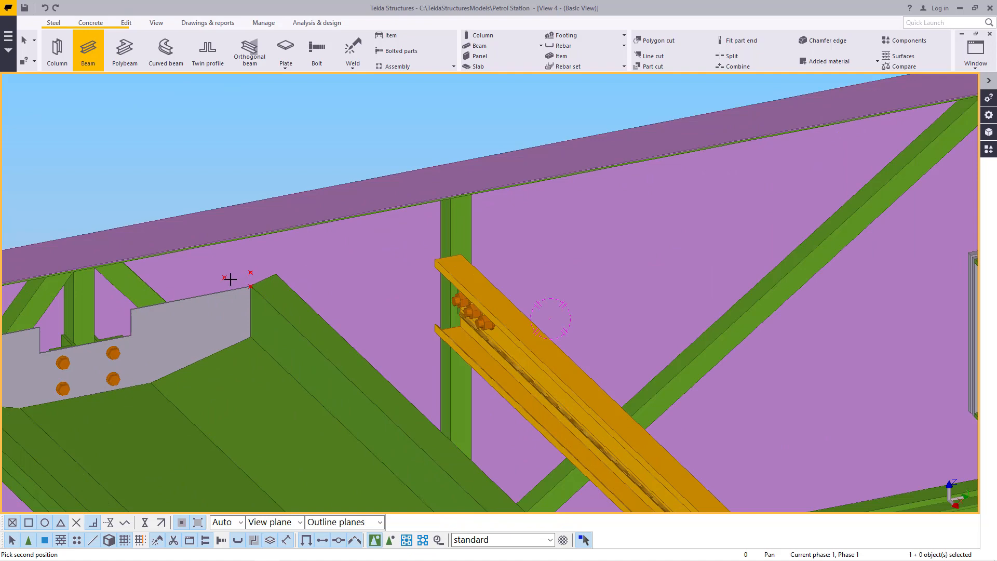
pyautogui.click(225, 278)
pyautogui.rightClick(374, 248)
pyautogui.click(401, 254)
# Set the new beam's on-plane position to Left and modify the beam.
pyautogui.scroll(-2, 435, 318)
pyautogui.scroll(-3, 465, 336)
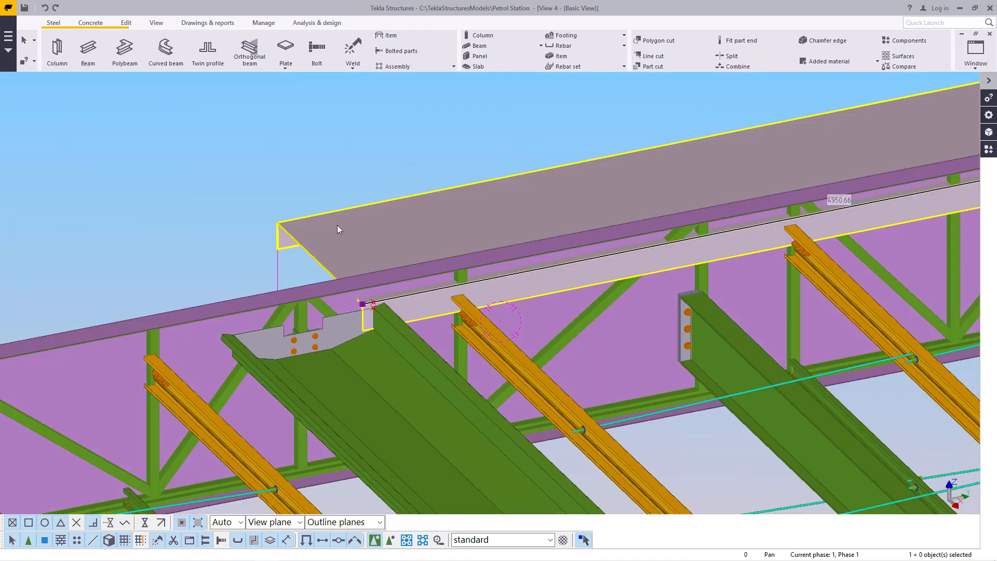
pyautogui.doubleClick(339, 227)
pyautogui.click(789, 153)
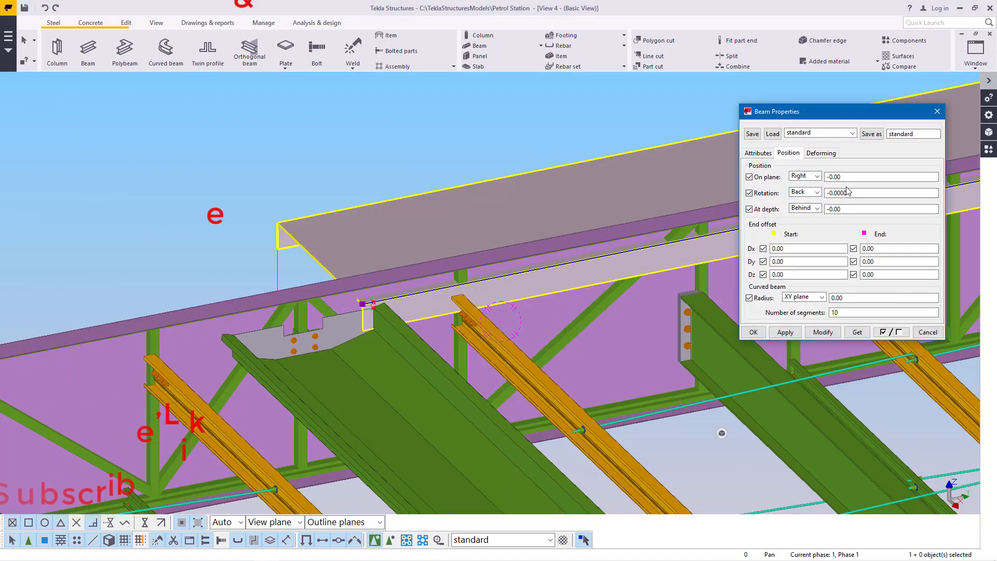
pyautogui.click(817, 177)
pyautogui.click(801, 204)
pyautogui.click(826, 334)
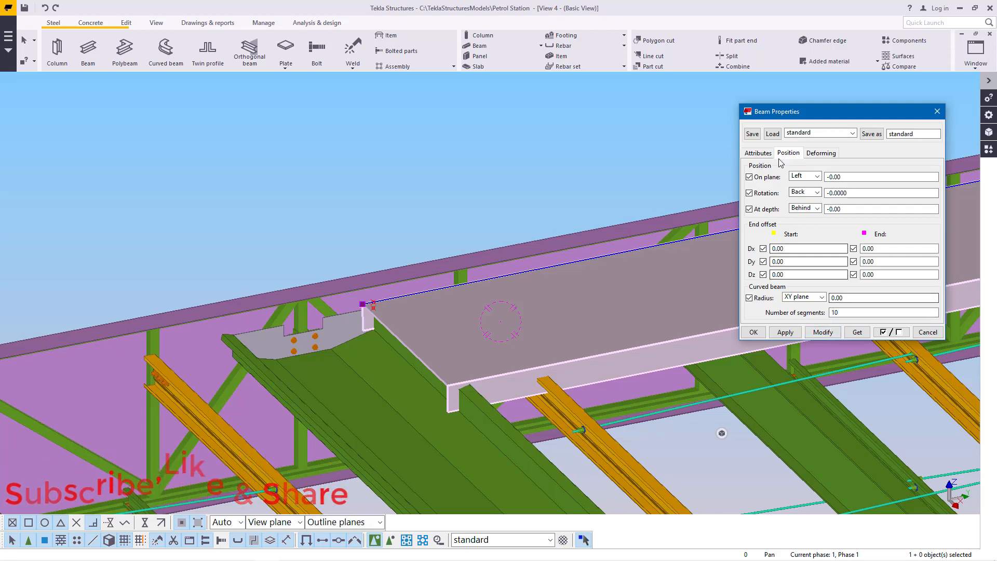
# Change the new beam's profile to the user-defined fixed profile SUPA-CLAD and modify the beam.
pyautogui.scroll(5, 400, 328)
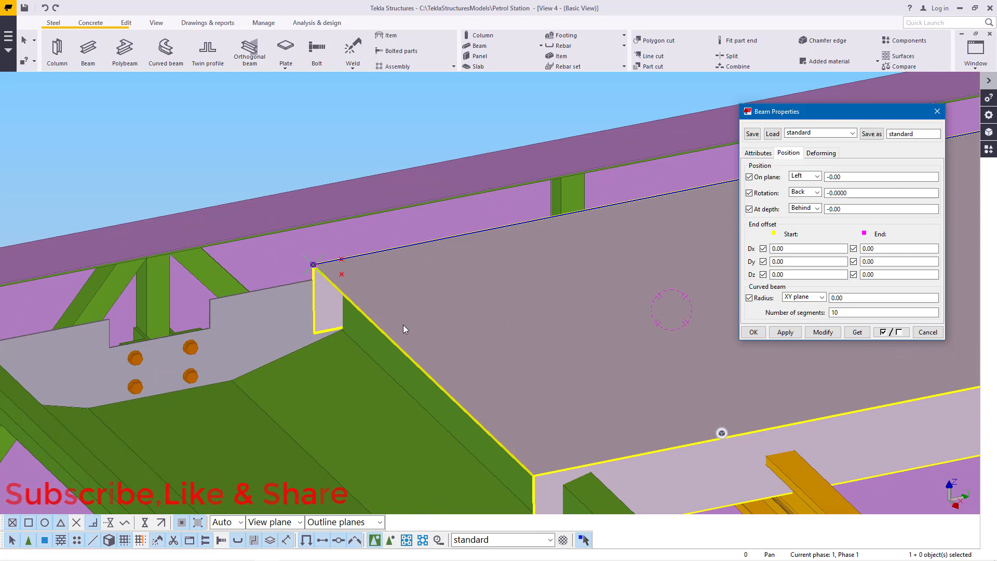
pyautogui.click(762, 154)
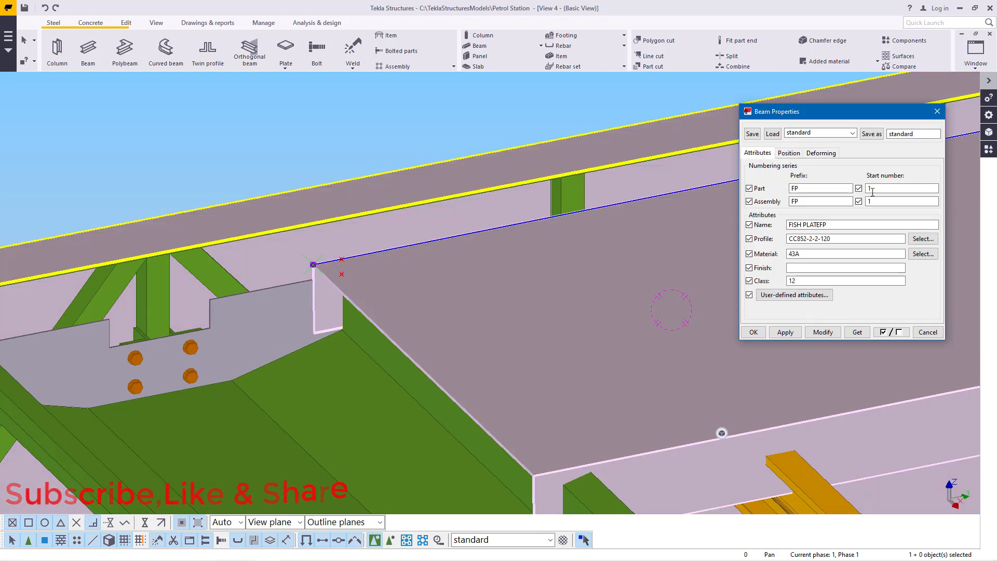
pyautogui.click(923, 239)
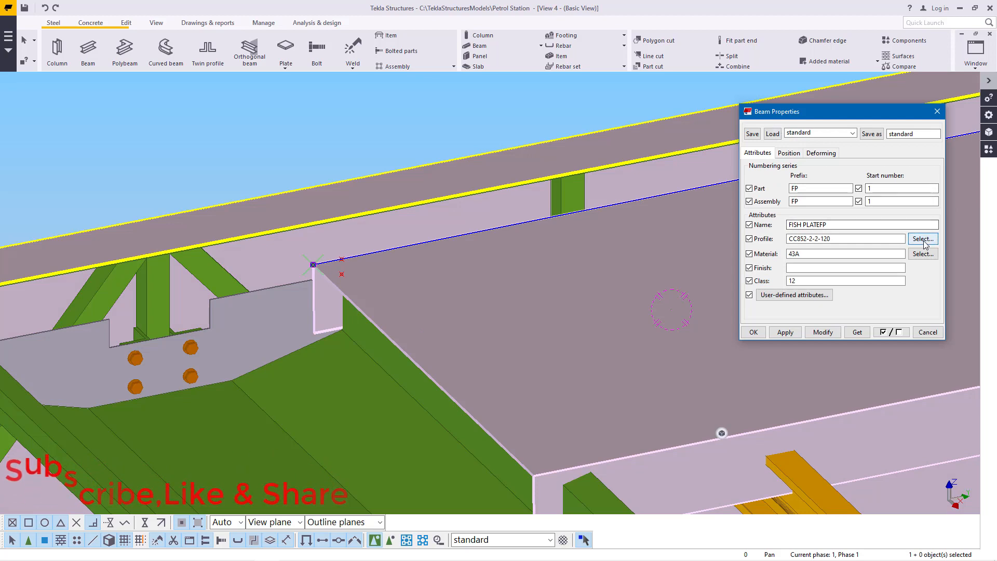
pyautogui.moveTo(541, 74); pyautogui.dragTo(659, 57)
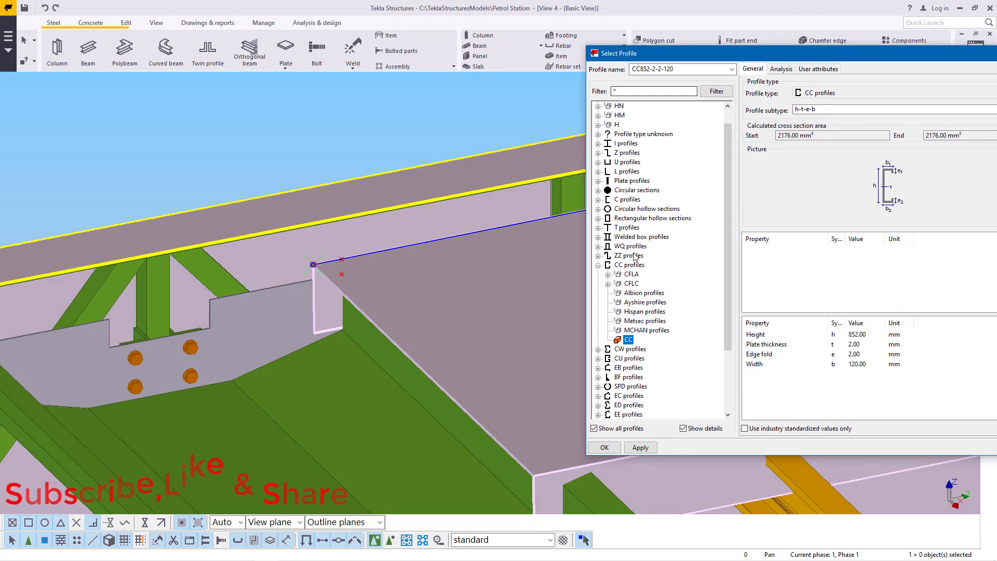
pyautogui.click(599, 266)
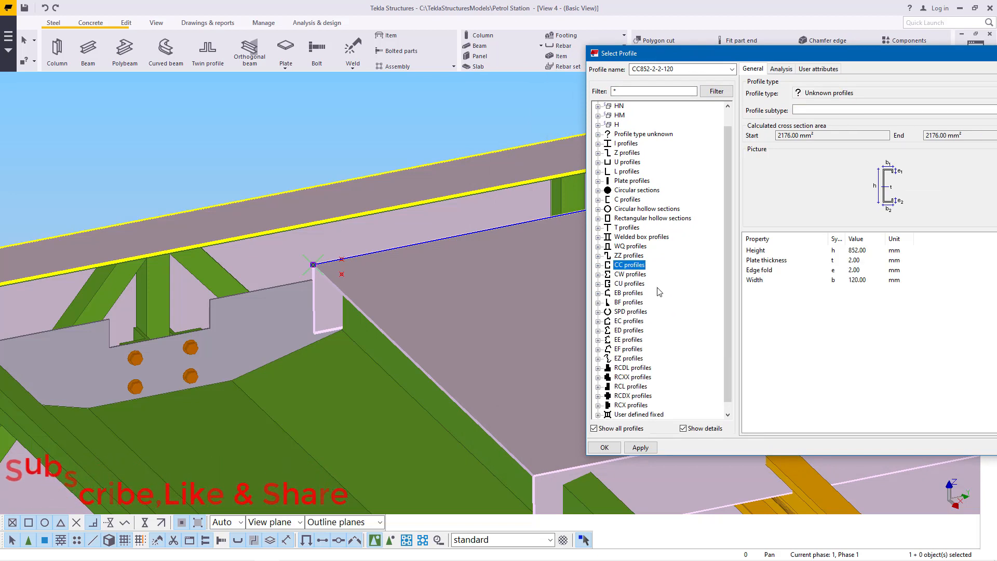
pyautogui.scroll(-1, 659, 291)
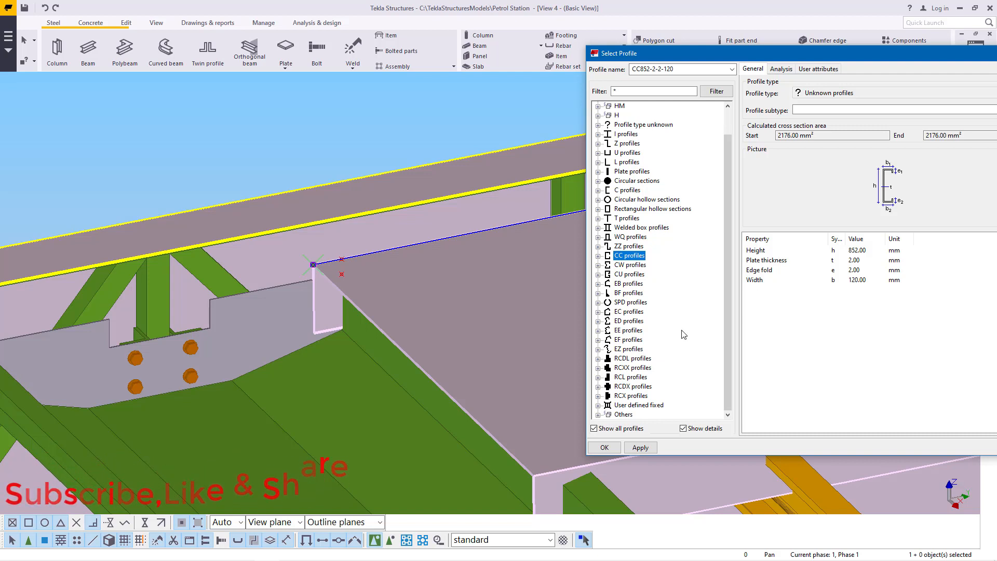
pyautogui.click(599, 413)
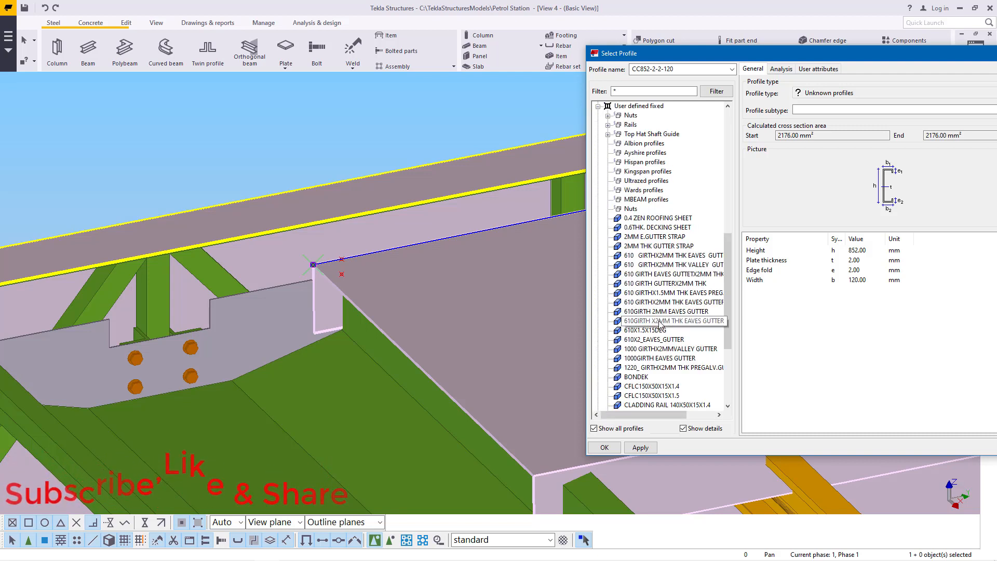
pyautogui.scroll(-2, 681, 298)
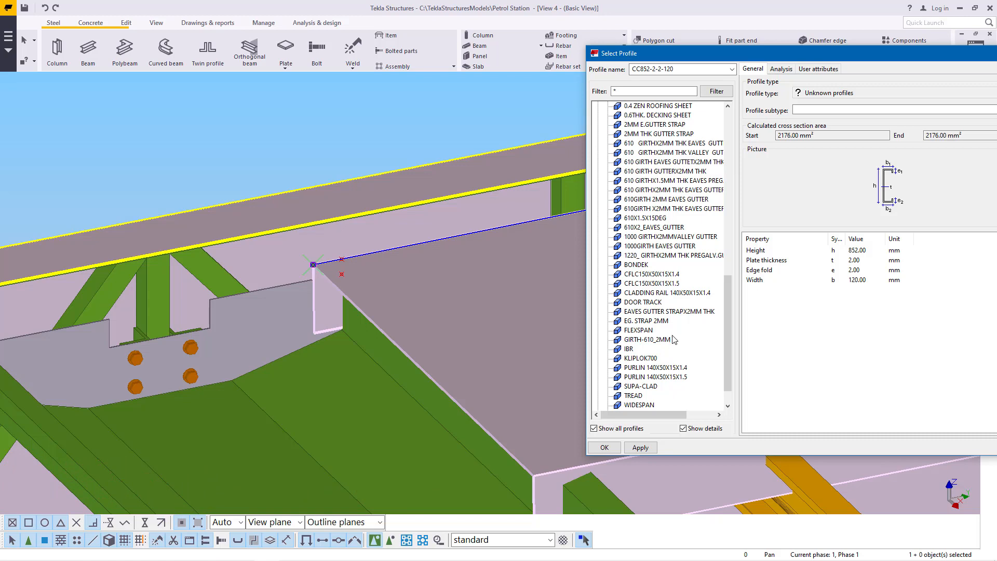
pyautogui.click(629, 349)
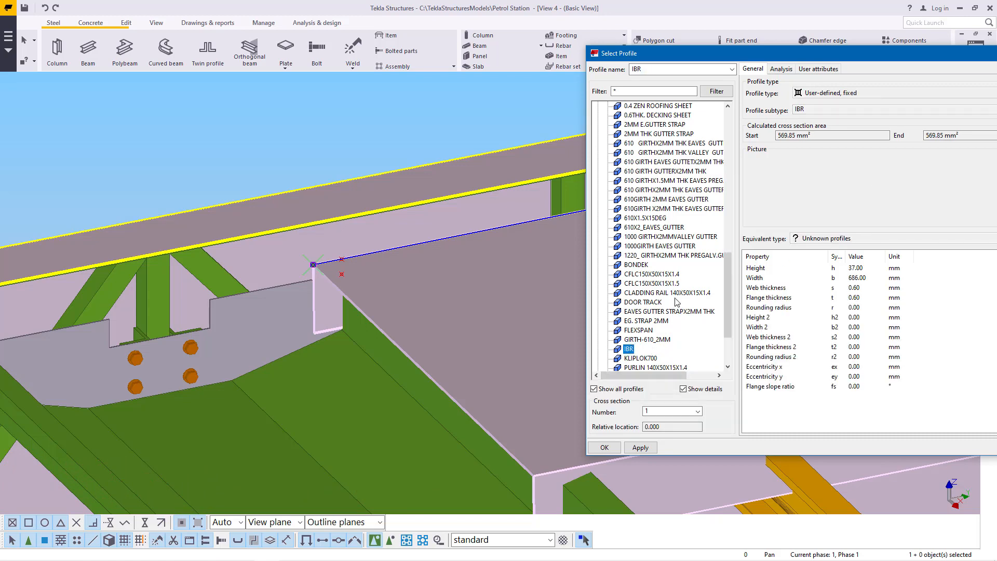
pyautogui.scroll(-1, 648, 280)
pyautogui.scroll(-1, 661, 329)
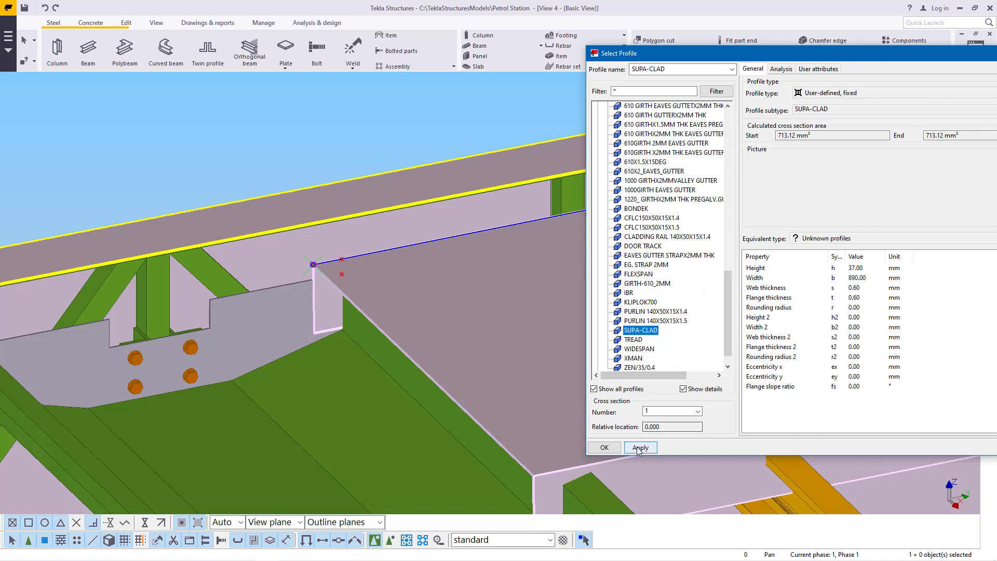
pyautogui.click(606, 448)
pyautogui.click(824, 335)
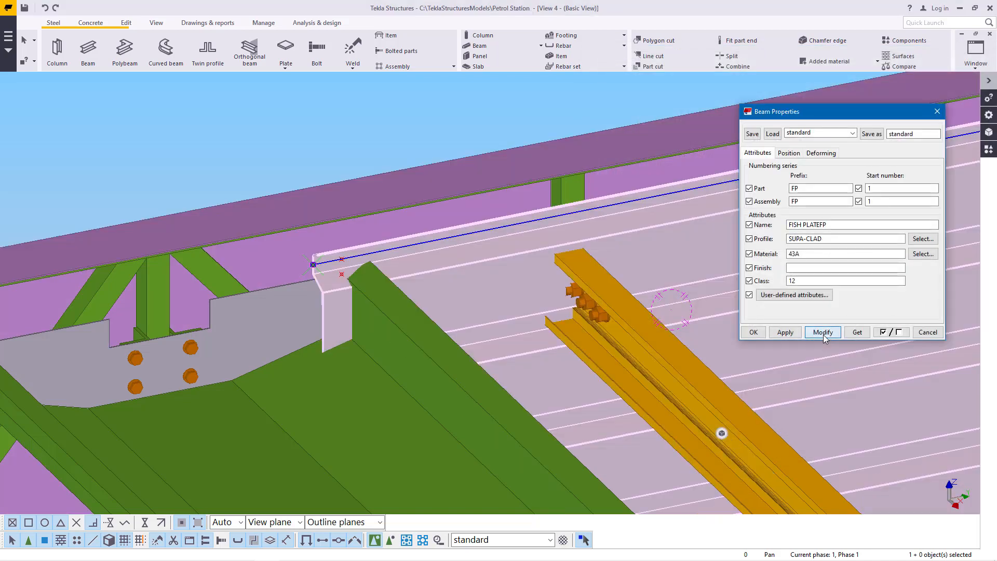
pyautogui.click(754, 332)
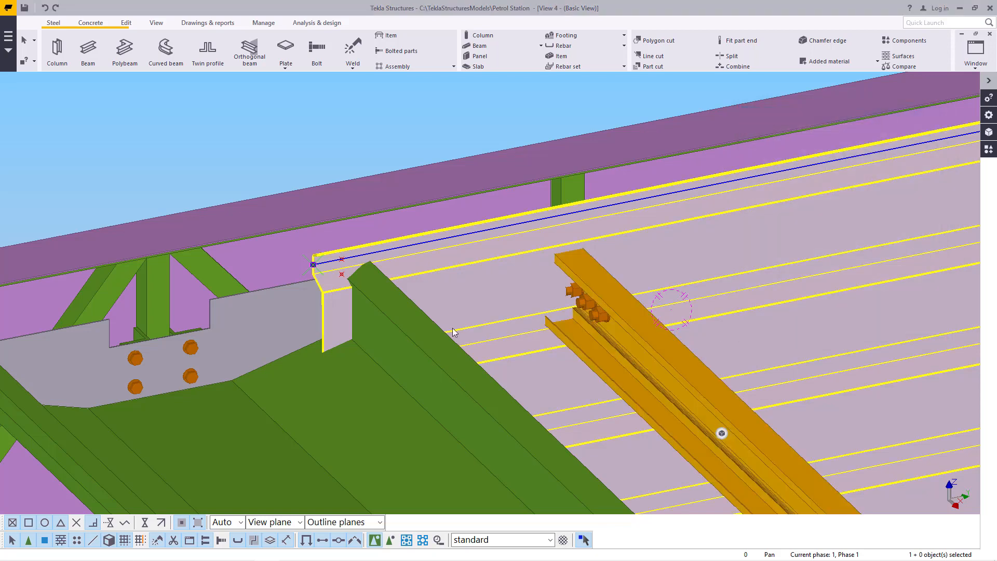
# Set the SUPA-CLAD roof sheet's rotation to Below and modify the beam.
pyautogui.scroll(-2, 488, 332)
pyautogui.scroll(-3, 427, 298)
pyautogui.scroll(2, 733, 347)
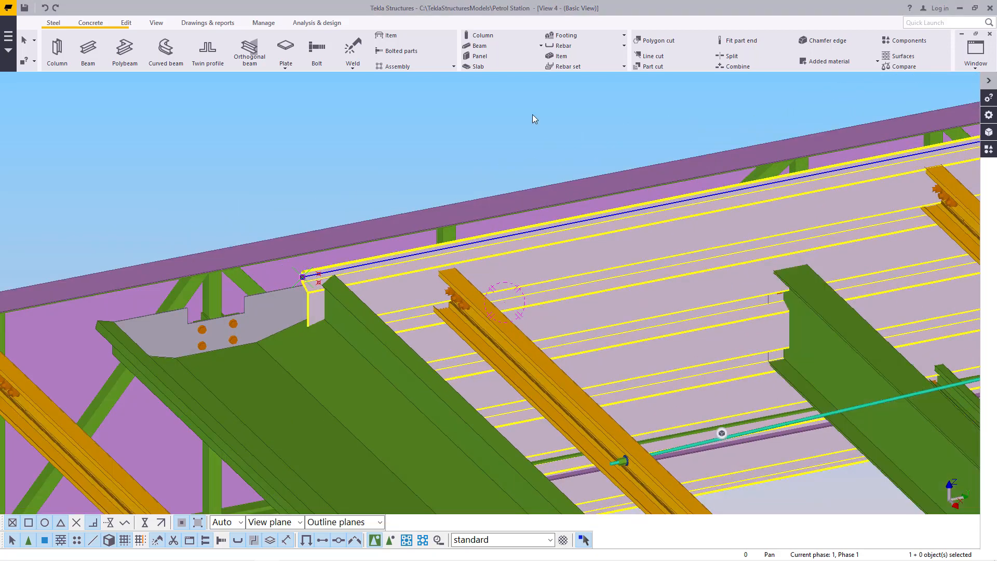
pyautogui.click(157, 23)
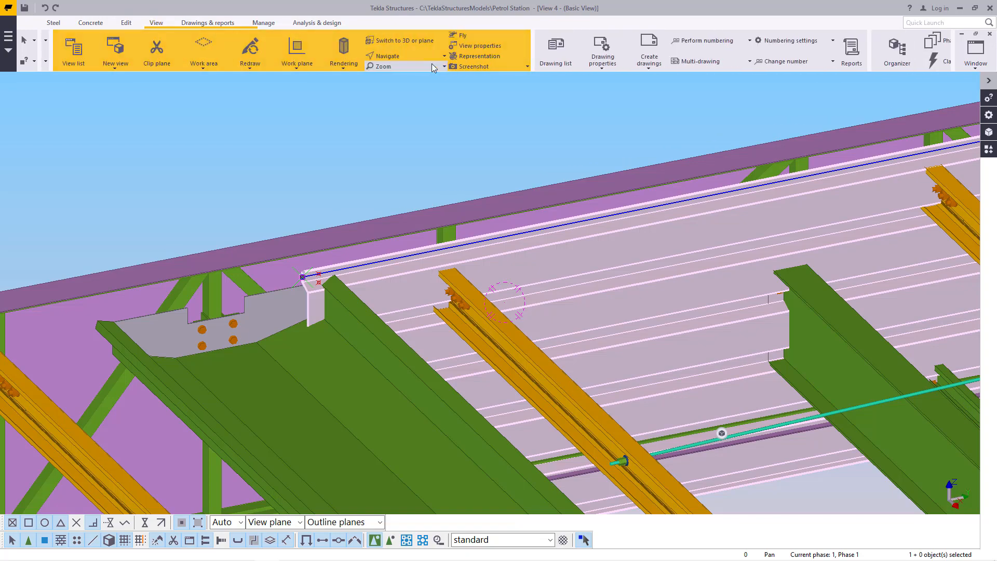
pyautogui.press('v')
pyautogui.click(562, 245)
pyautogui.keyDown('ctrl'); pyautogui.moveTo(562, 246); pyautogui.dragTo(505, 267, button='middle'); pyautogui.keyUp('ctrl')
pyautogui.rightClick(493, 143)
pyautogui.click(512, 151)
pyautogui.doubleClick(376, 250)
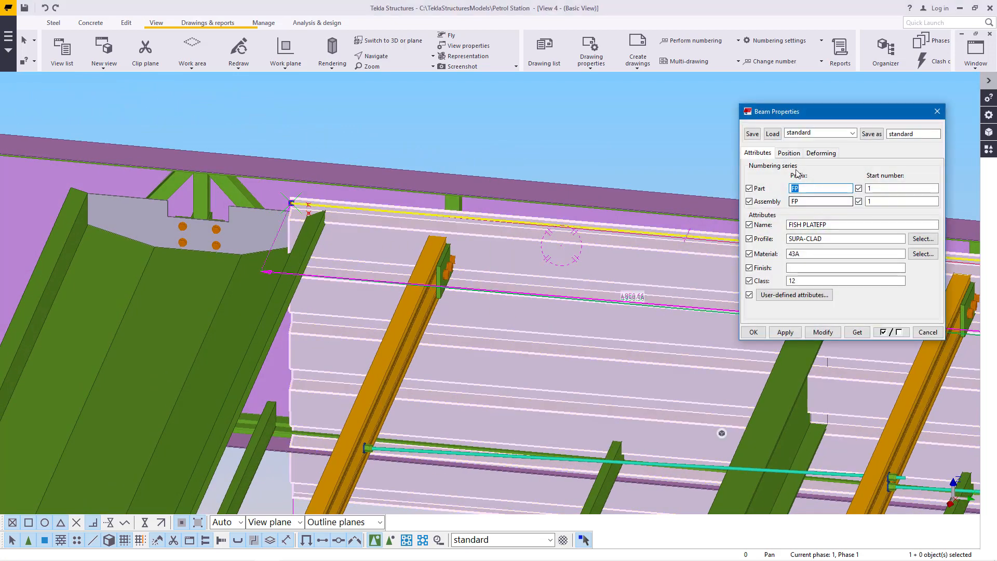
pyautogui.click(788, 154)
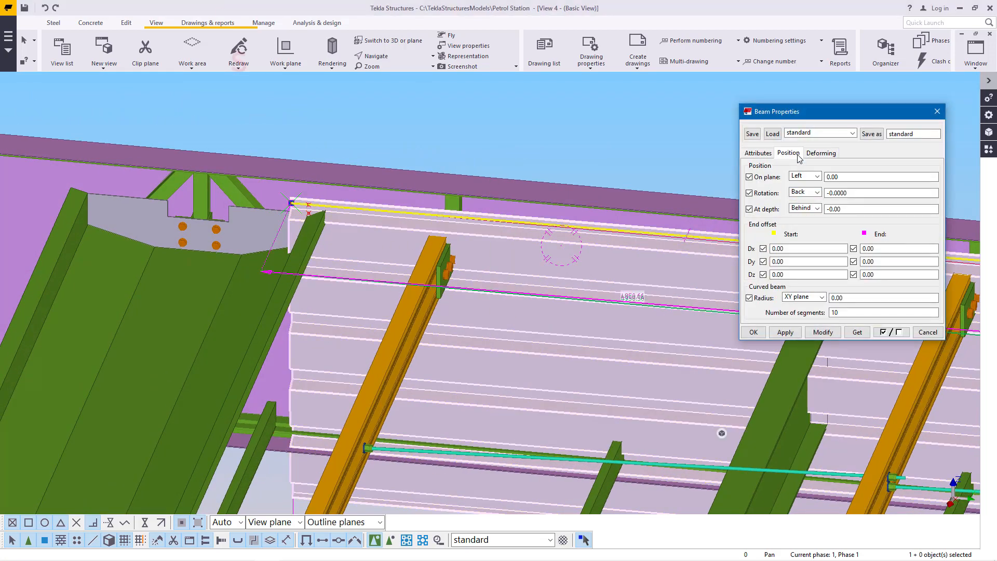
pyautogui.click(818, 193)
pyautogui.click(800, 230)
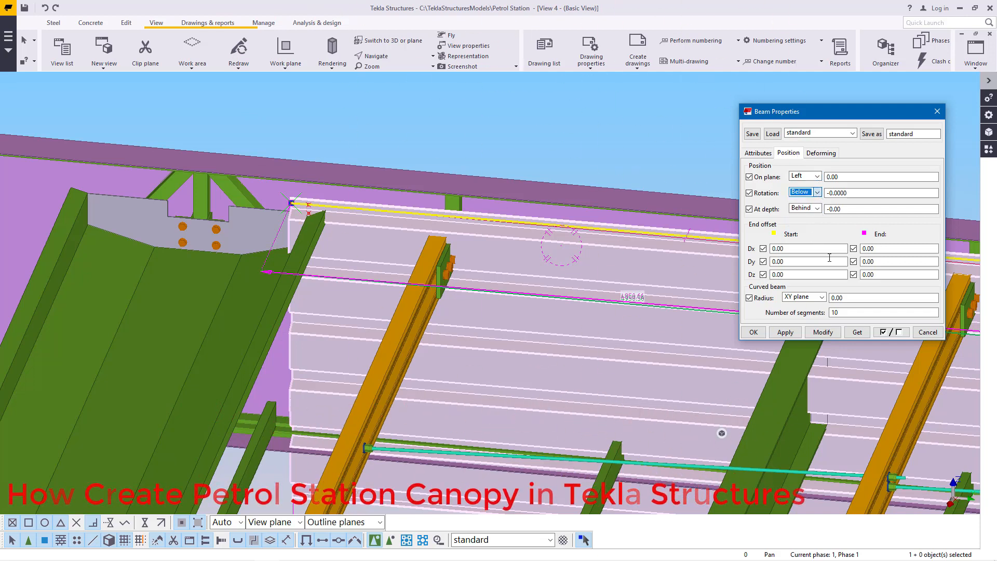
pyautogui.click(822, 333)
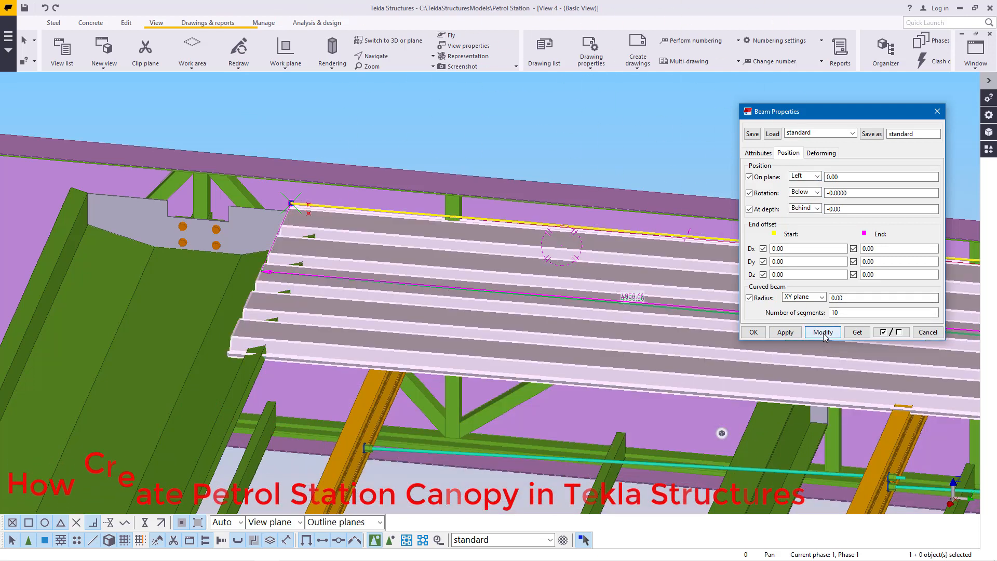
pyautogui.click(749, 333)
# Set the SUPA-CLAD roof sheet's depth position to Front and modify the beam.
pyautogui.click(384, 56)
pyautogui.click(383, 96)
pyautogui.keyDown('ctrl'); pyautogui.moveTo(322, 267); pyautogui.dragTo(234, 239, button='middle'); pyautogui.keyUp('ctrl')
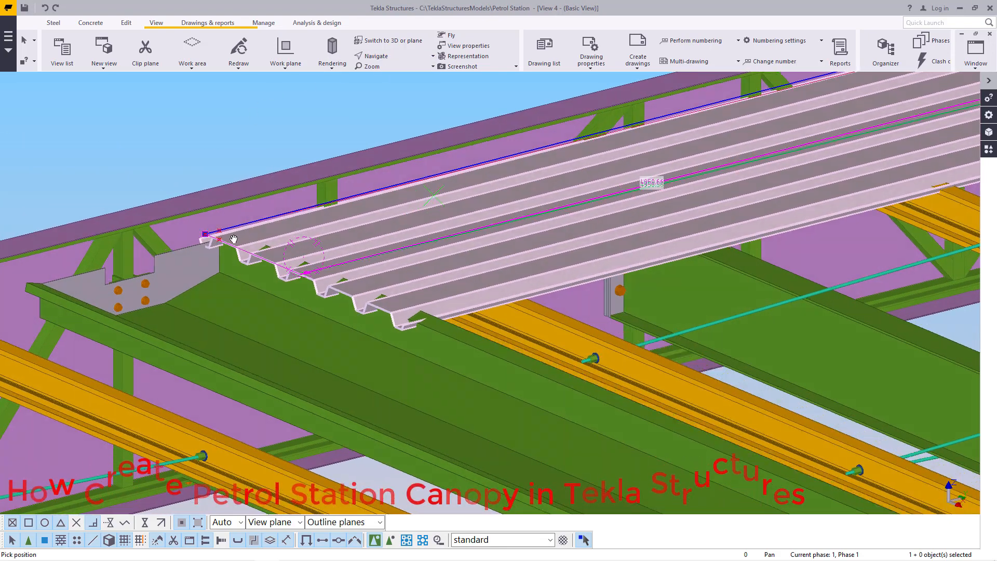
pyautogui.scroll(3, 235, 239)
pyautogui.rightClick(243, 232)
pyautogui.click(278, 241)
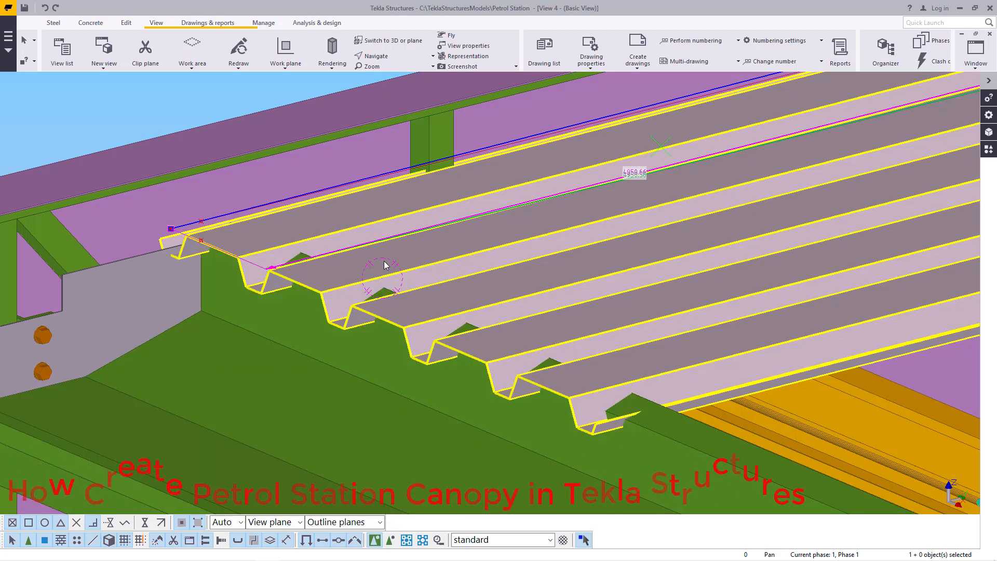
pyautogui.scroll(5, 299, 236)
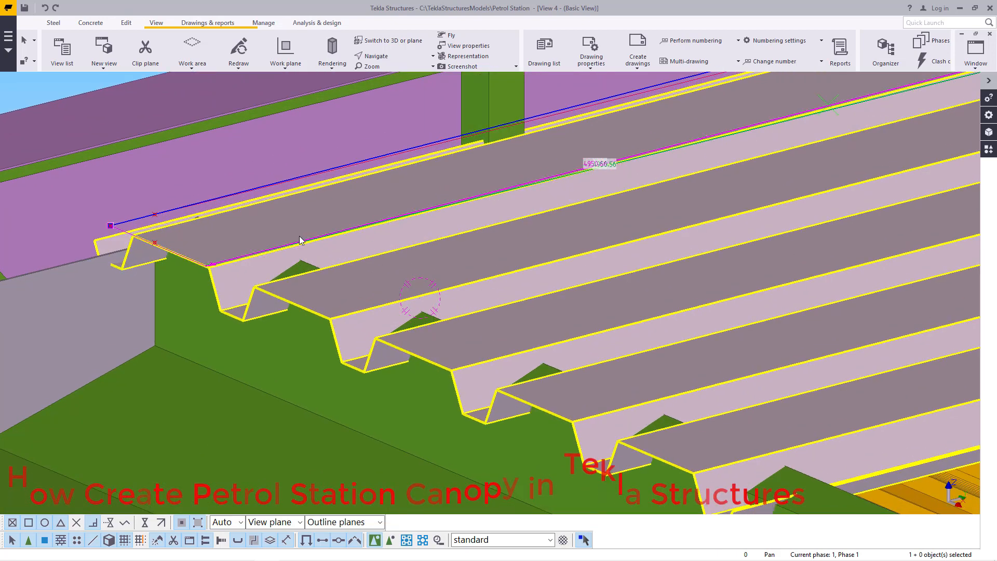
pyautogui.doubleClick(423, 181)
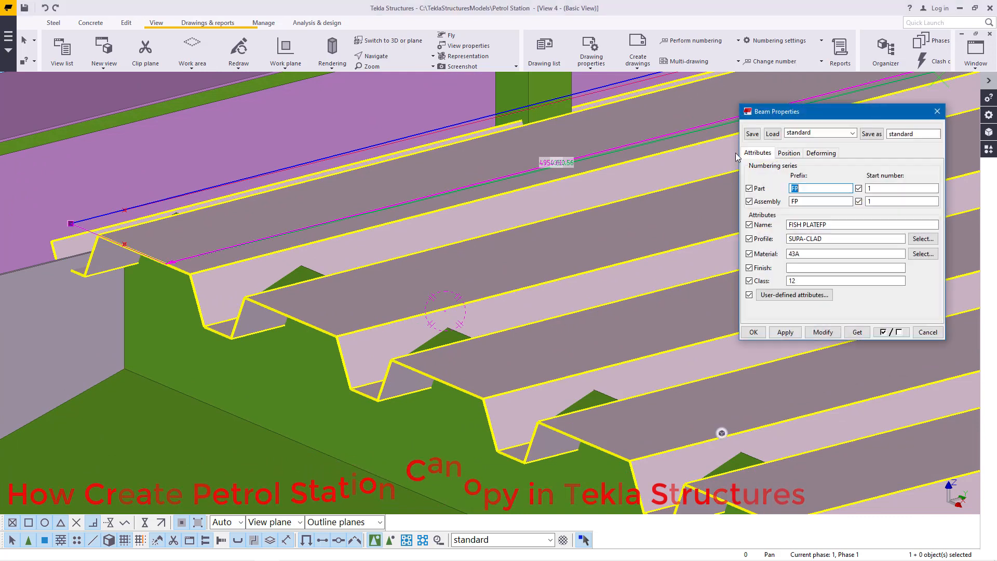
pyautogui.click(789, 154)
pyautogui.click(818, 208)
pyautogui.click(802, 223)
pyautogui.click(823, 333)
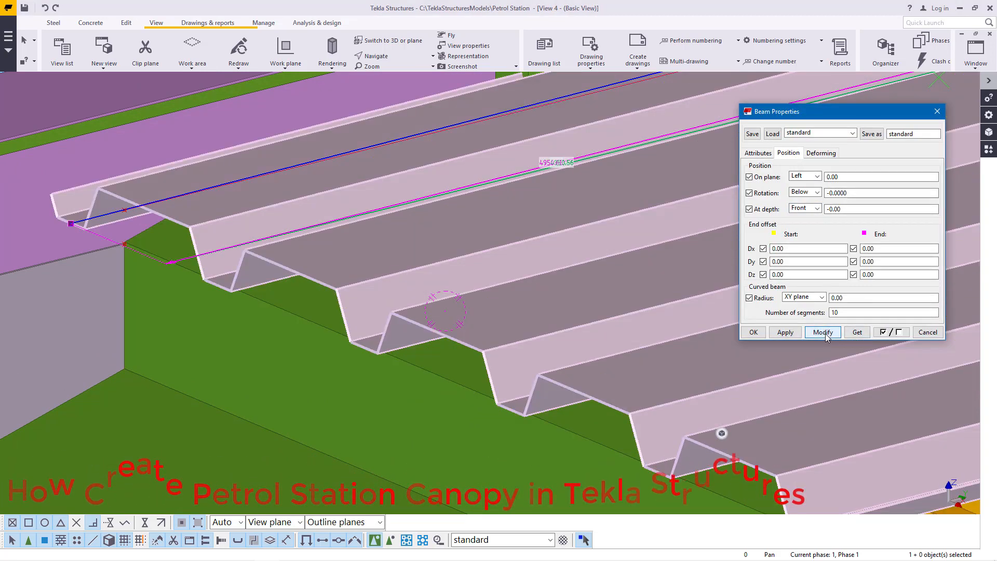
pyautogui.click(757, 329)
# Move the roof sheet 10 mm along its end rib's bottom flange, from the outer lower corner toward the sheet's reference point.
pyautogui.scroll(-5, 359, 291)
pyautogui.scroll(2, 354, 247)
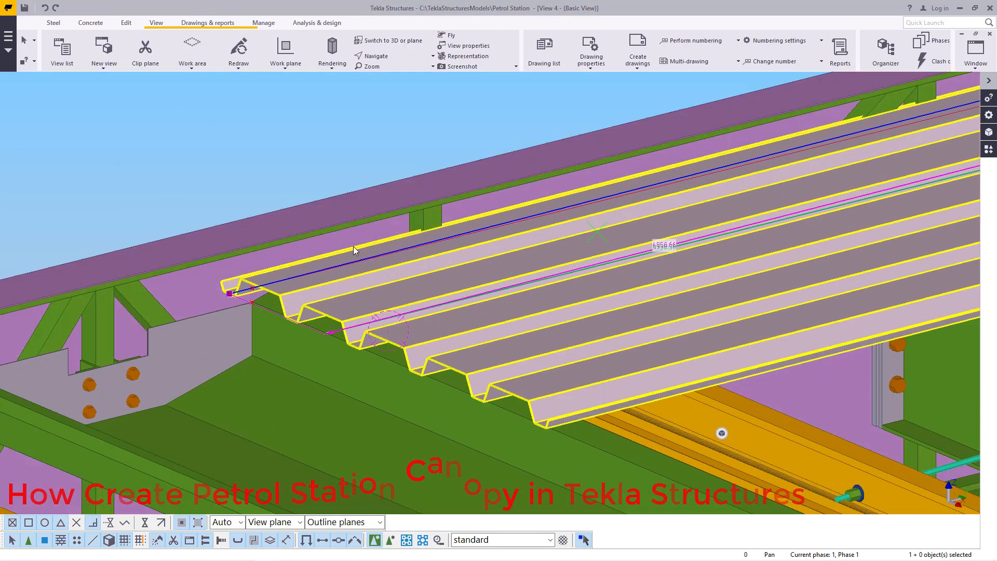
pyautogui.scroll(8, 353, 246)
pyautogui.scroll(-4, 637, 165)
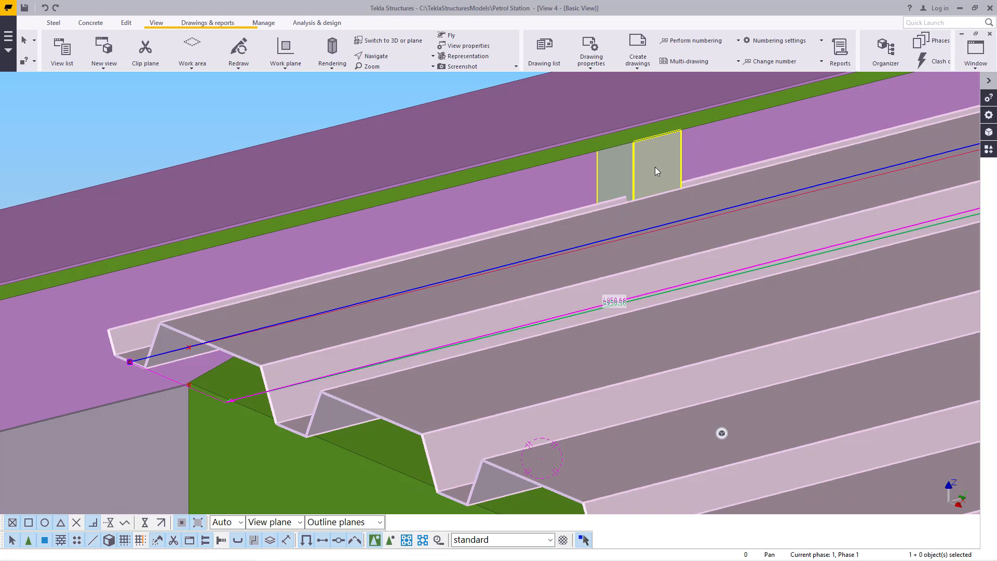
pyautogui.scroll(4, 110, 350)
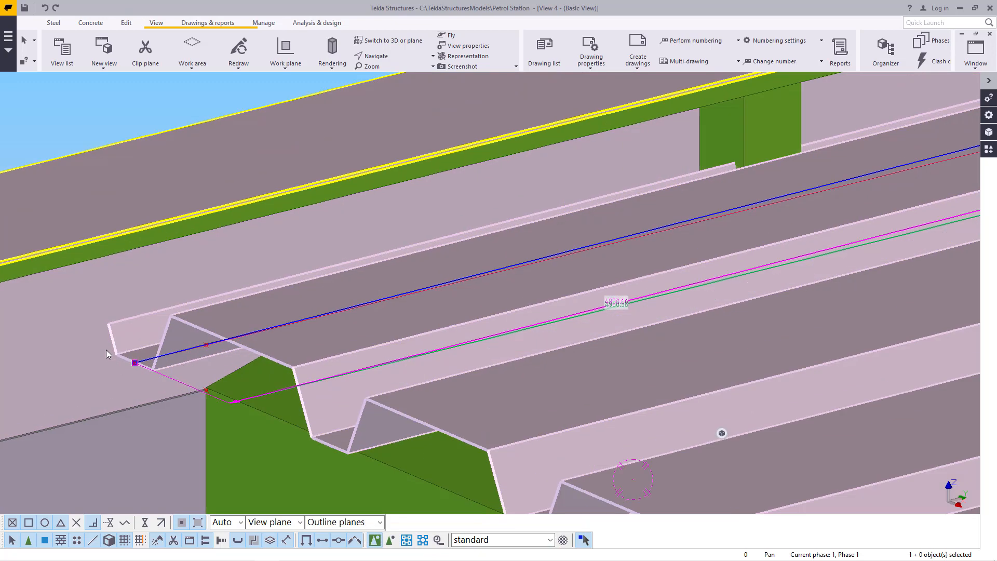
pyautogui.scroll(-2, 163, 326)
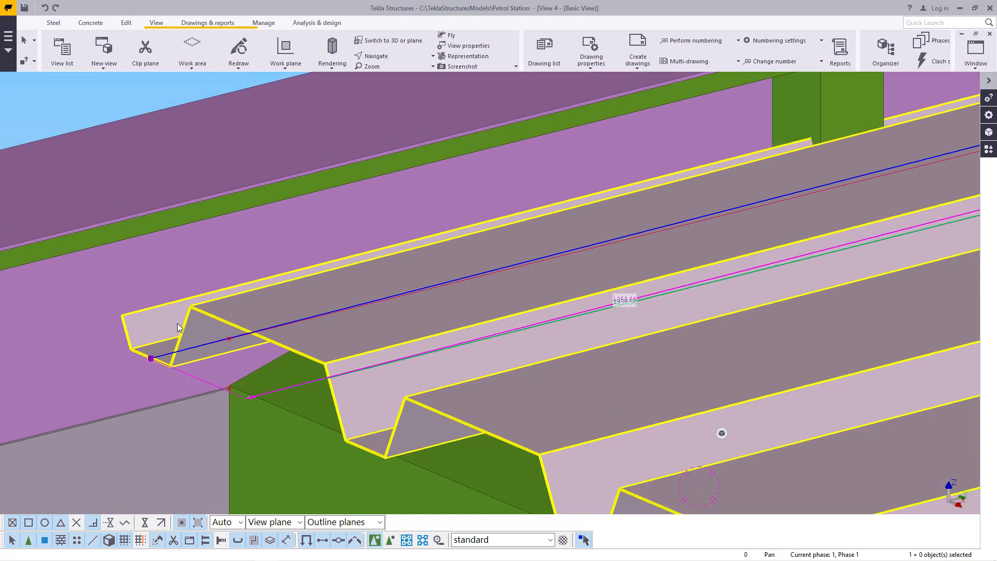
pyautogui.scroll(2, 241, 327)
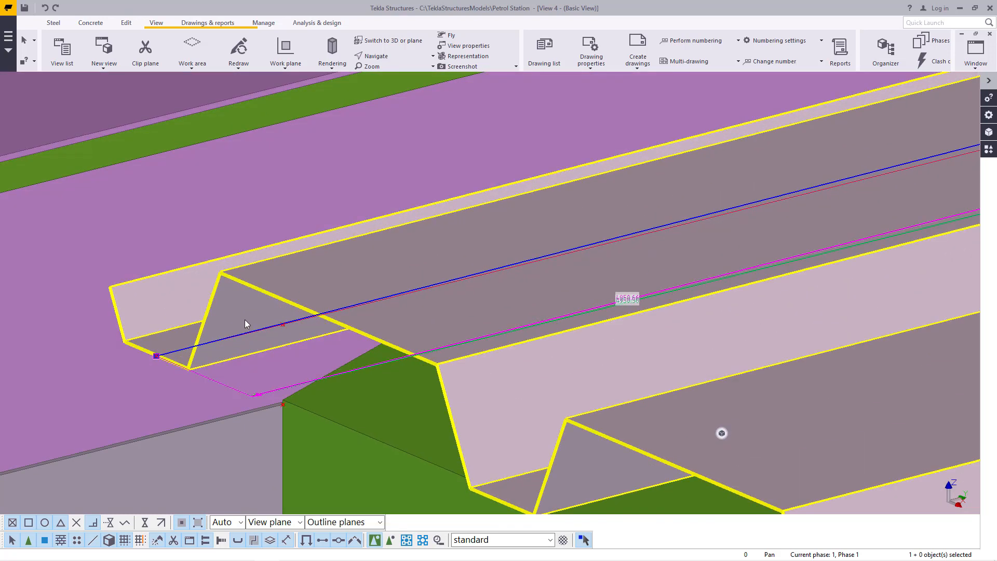
pyautogui.rightClick(254, 278)
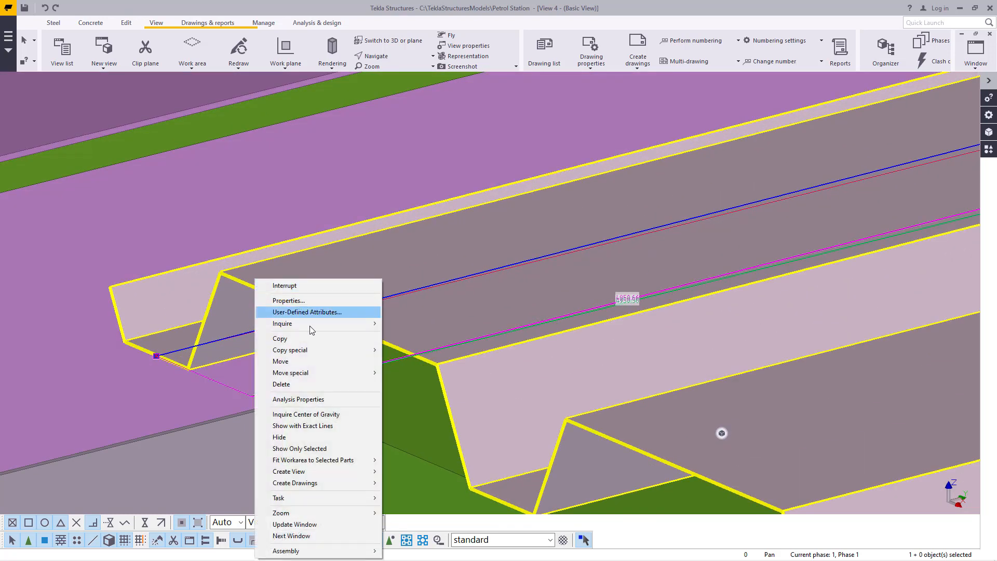
pyautogui.click(289, 362)
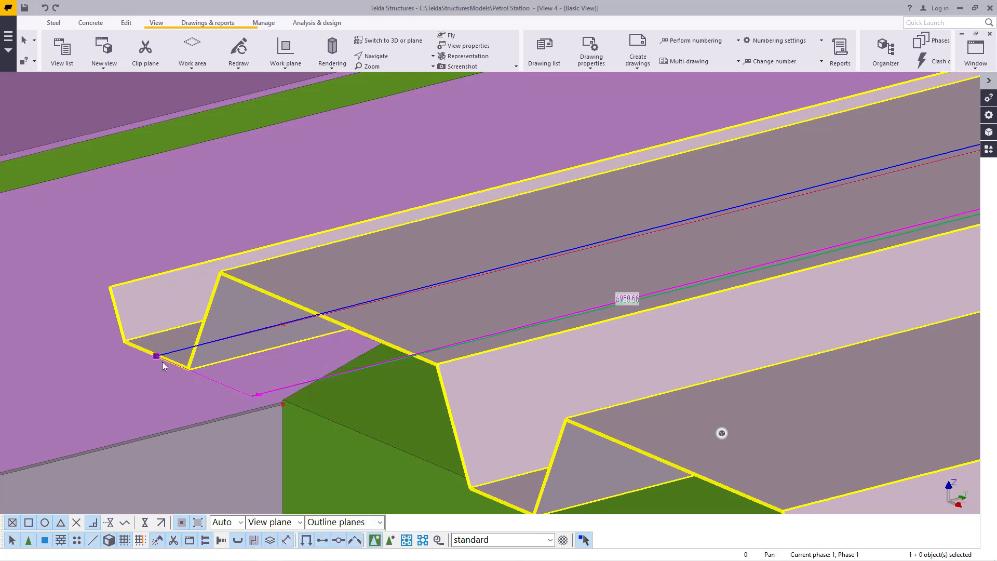
pyautogui.scroll(5, 151, 359)
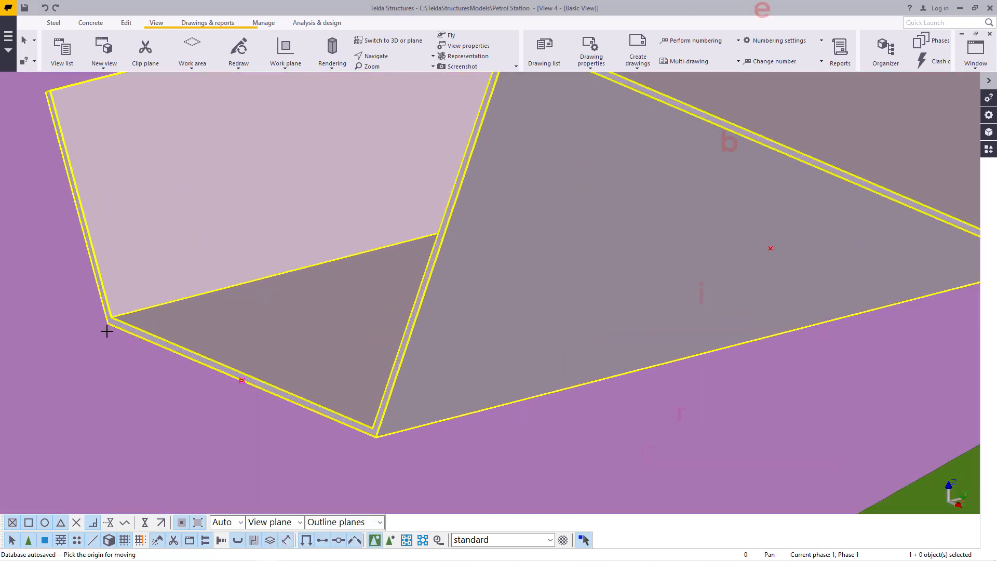
pyautogui.click(109, 324)
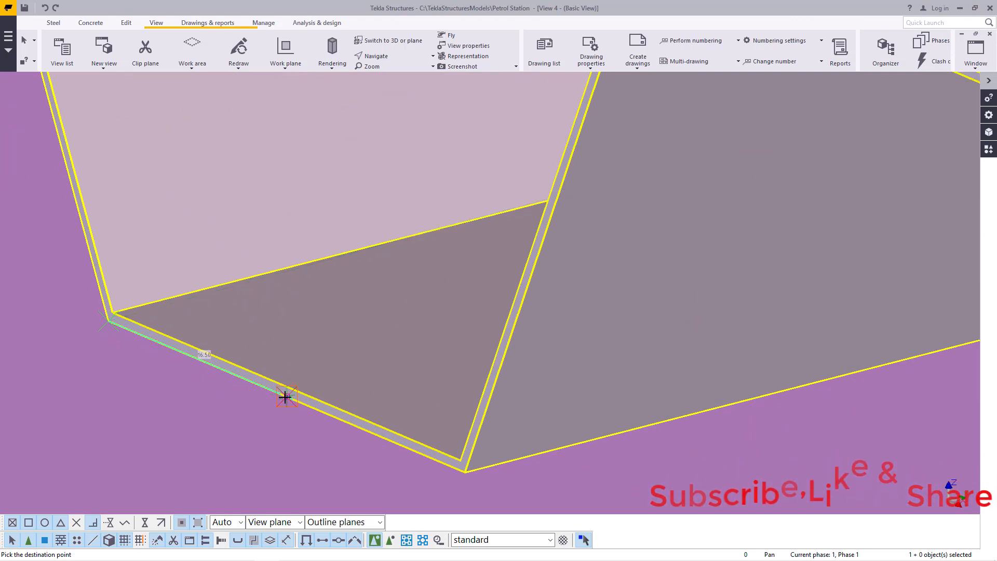
pyautogui.write('10')
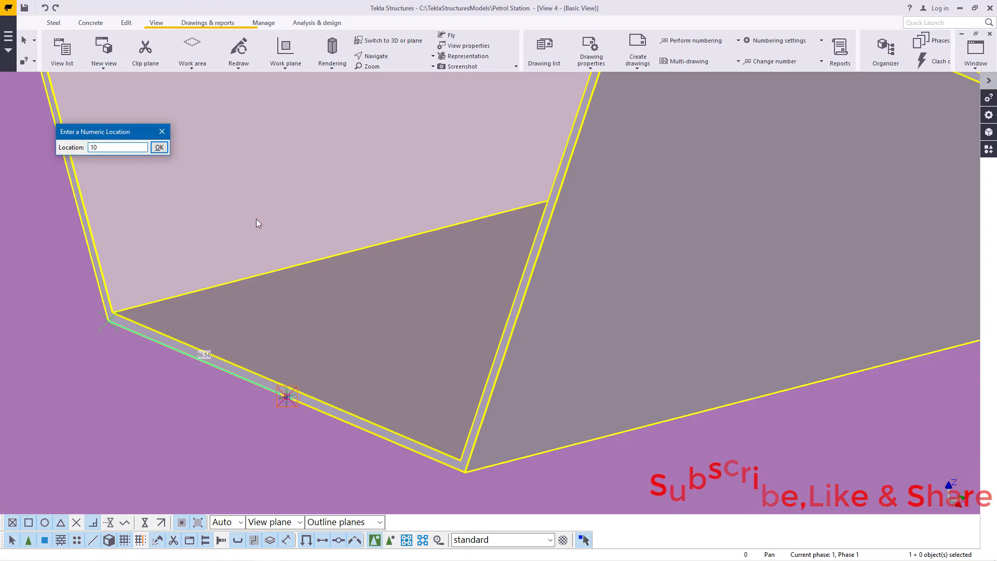
pyautogui.click(159, 148)
pyautogui.scroll(-8, 196, 346)
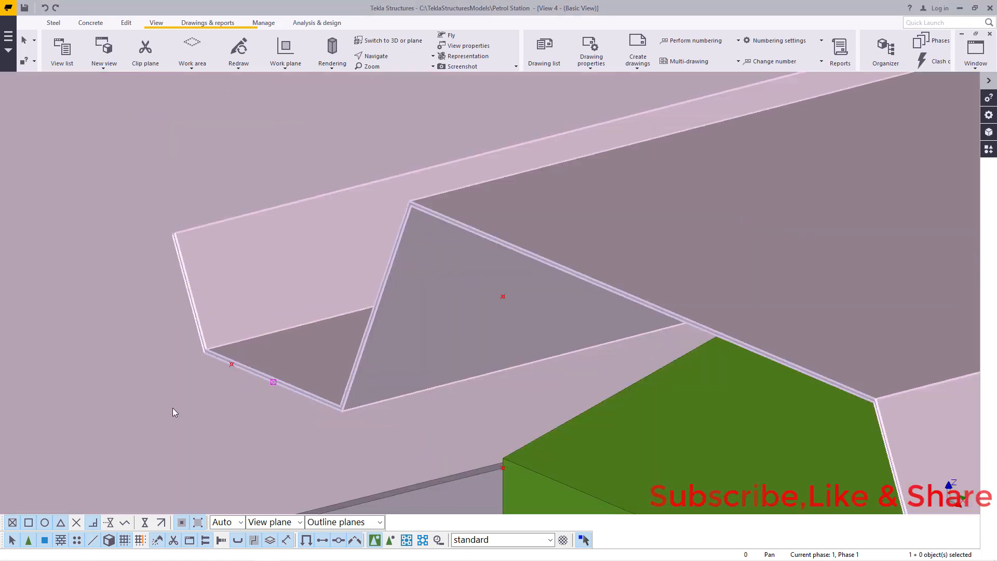
pyautogui.scroll(5, 639, 283)
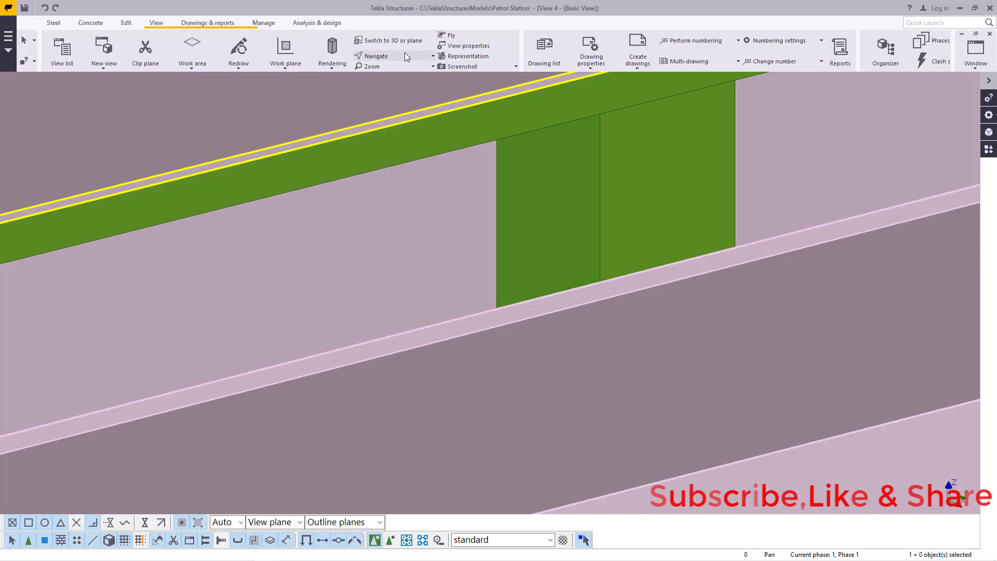
# Examine the roof sheet's rib profile and its fit against the edge purlin and gutter from several angles.
pyautogui.click(404, 55)
pyautogui.click(404, 73)
pyautogui.moveTo(617, 278)
pyautogui.mouseDown()
pyautogui.moveTo(703, 271)
pyautogui.moveTo(694, 262)
pyautogui.moveTo(388, 295)
pyautogui.mouseUp()
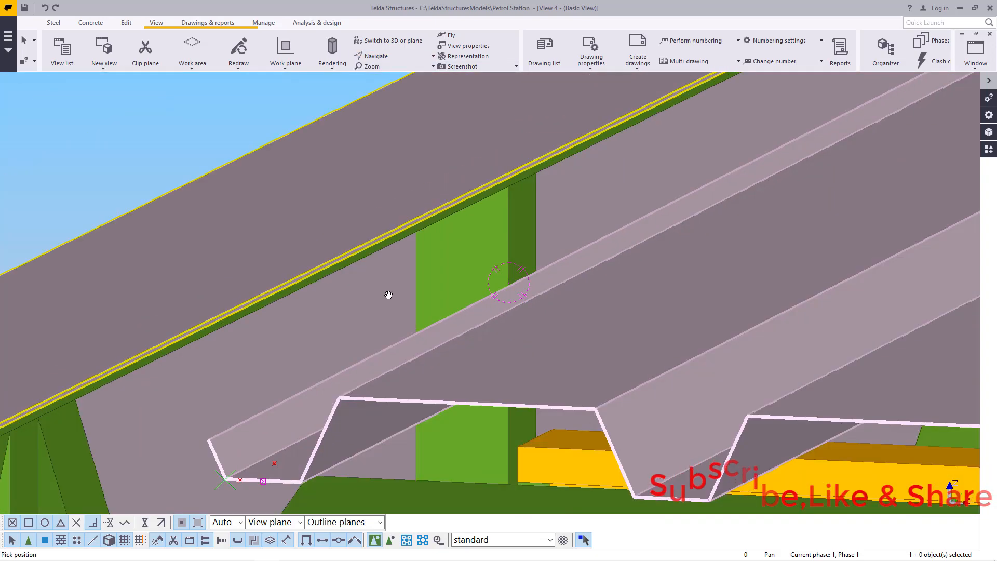
pyautogui.scroll(-5, 256, 285)
pyautogui.moveTo(469, 305); pyautogui.dragTo(459, 320)
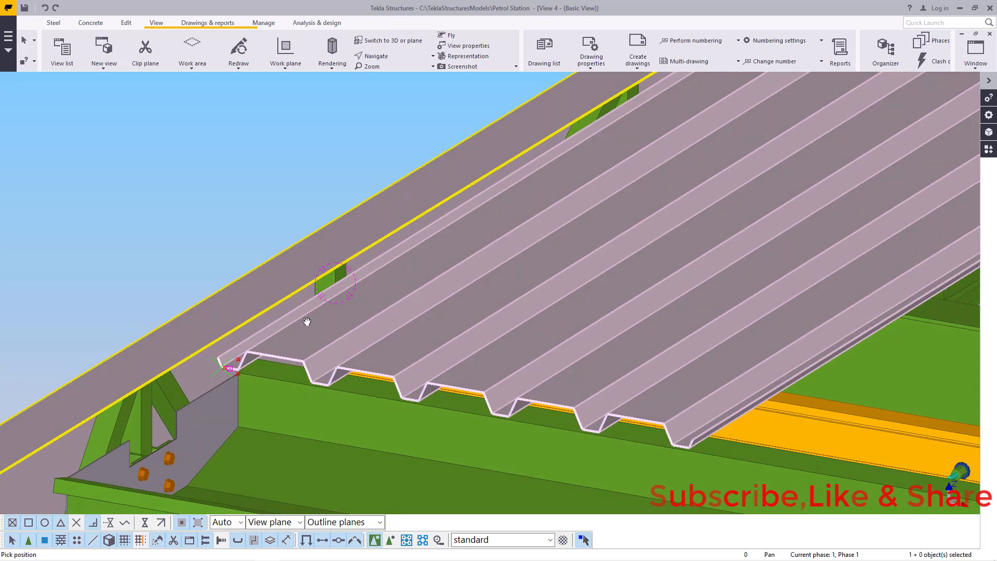
pyautogui.scroll(-3, 374, 333)
pyautogui.scroll(5, 354, 340)
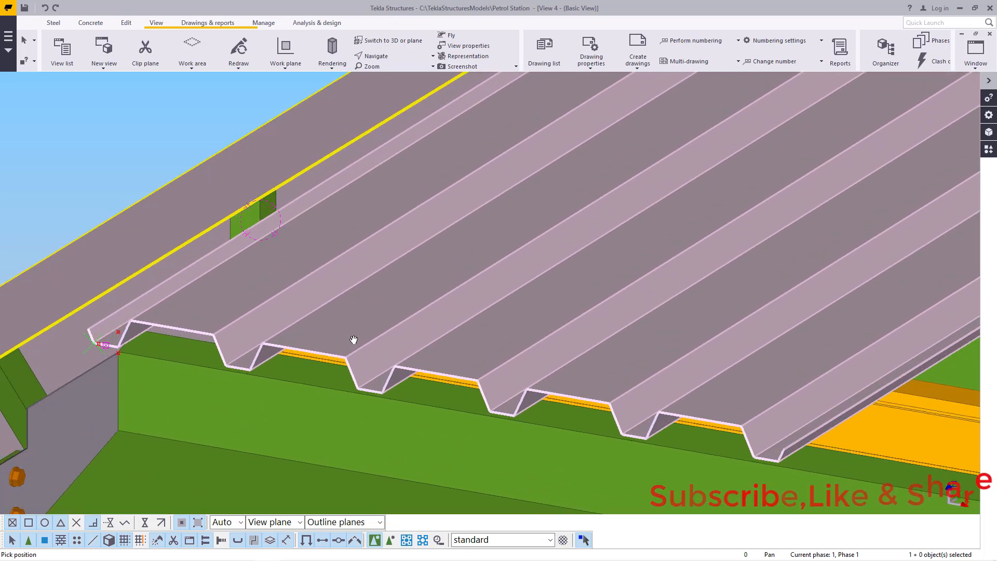
pyautogui.scroll(2, 385, 354)
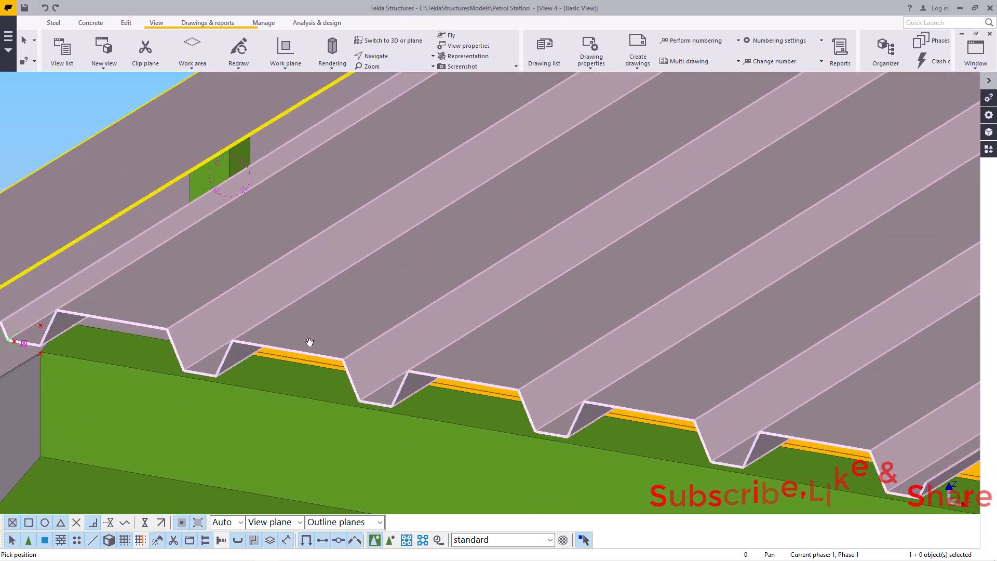
pyautogui.scroll(5, 191, 357)
pyautogui.scroll(-6, 400, 346)
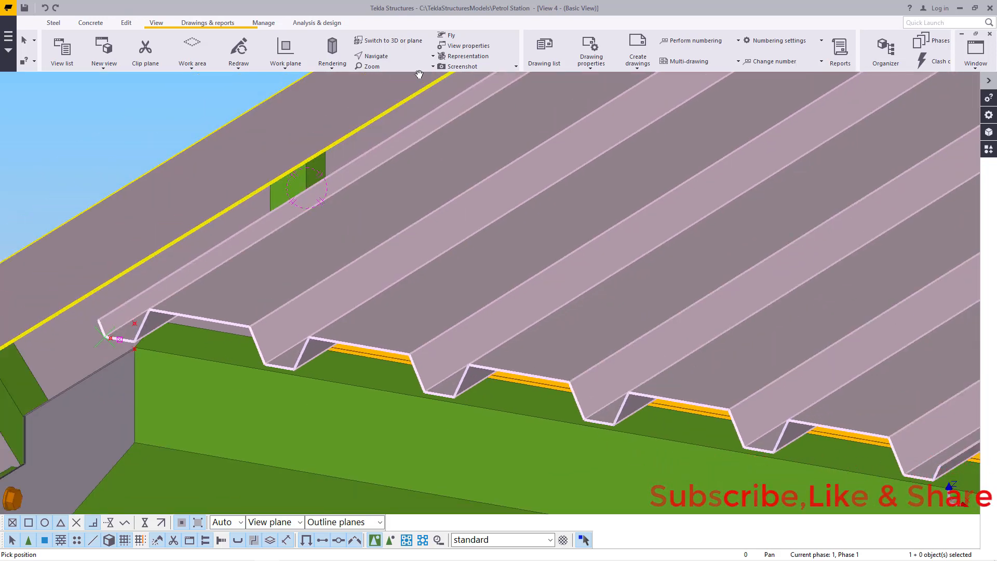
pyautogui.click(391, 56)
pyautogui.click(393, 65)
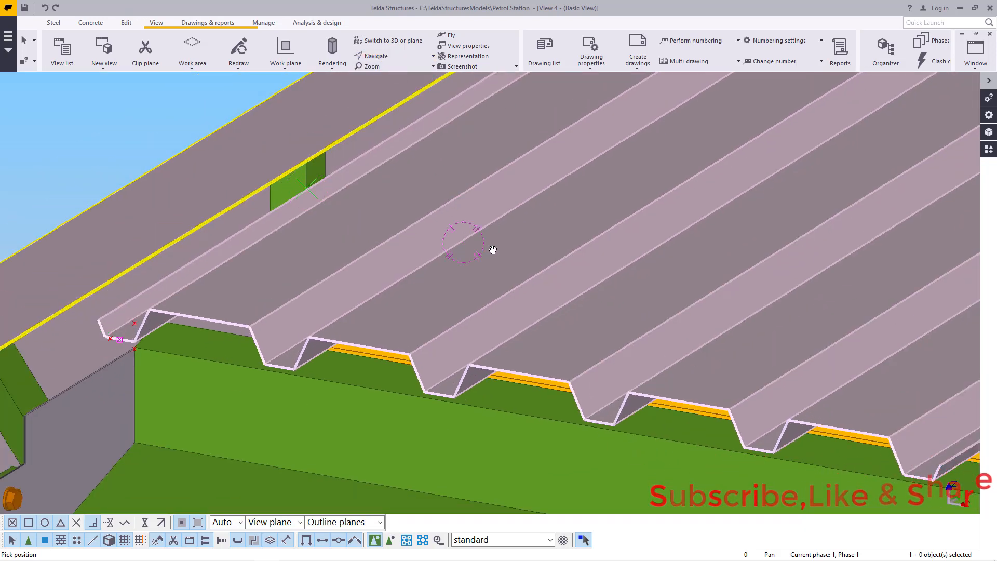
pyautogui.moveTo(463, 243); pyautogui.dragTo(473, 265)
pyautogui.rightClick(453, 274)
pyautogui.click(470, 280)
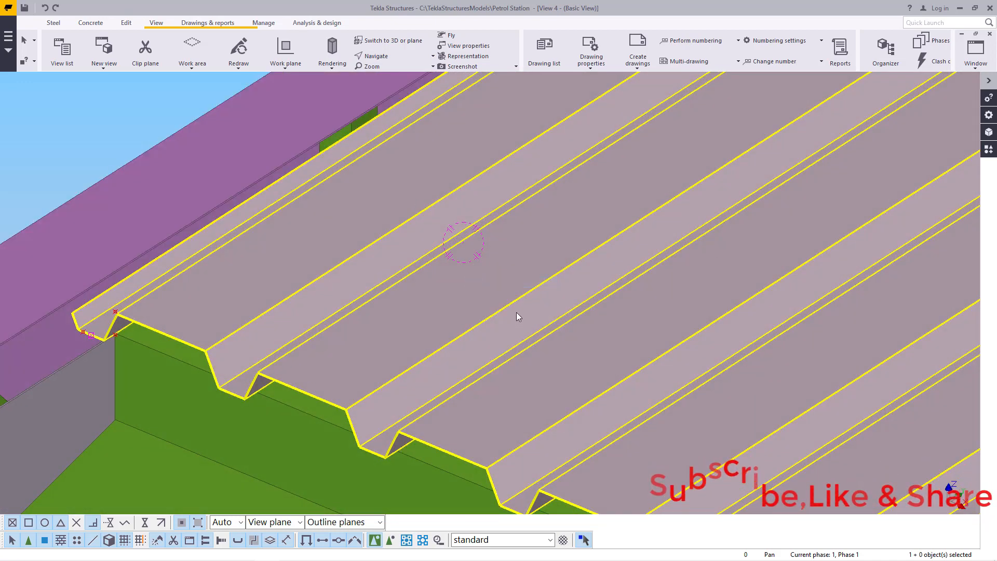
# Try the roof sheet's rotation as Back and as Front, modifying the beam each time.
pyautogui.doubleClick(504, 272)
pyautogui.click(788, 153)
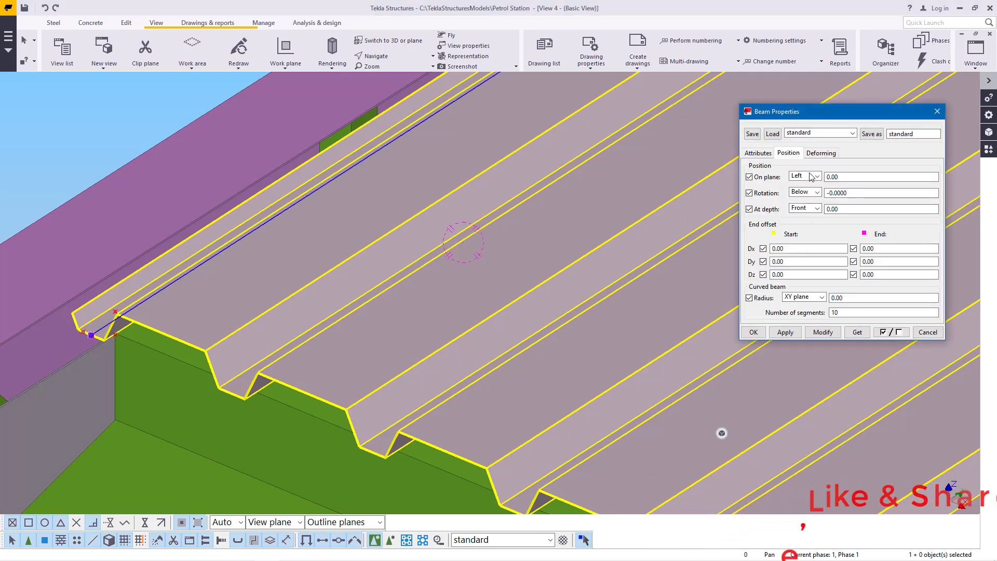
pyautogui.click(817, 193)
pyautogui.click(804, 221)
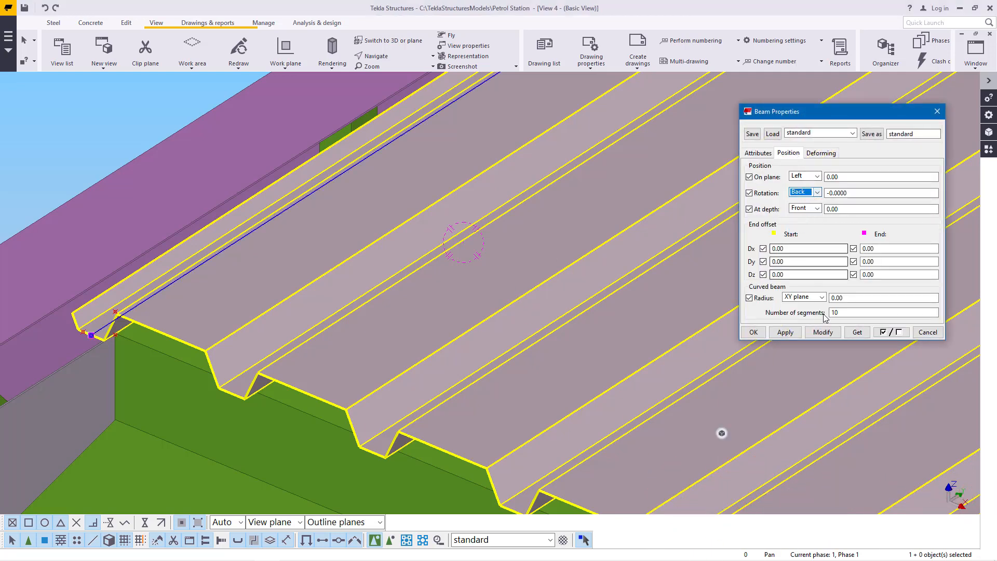
pyautogui.click(823, 332)
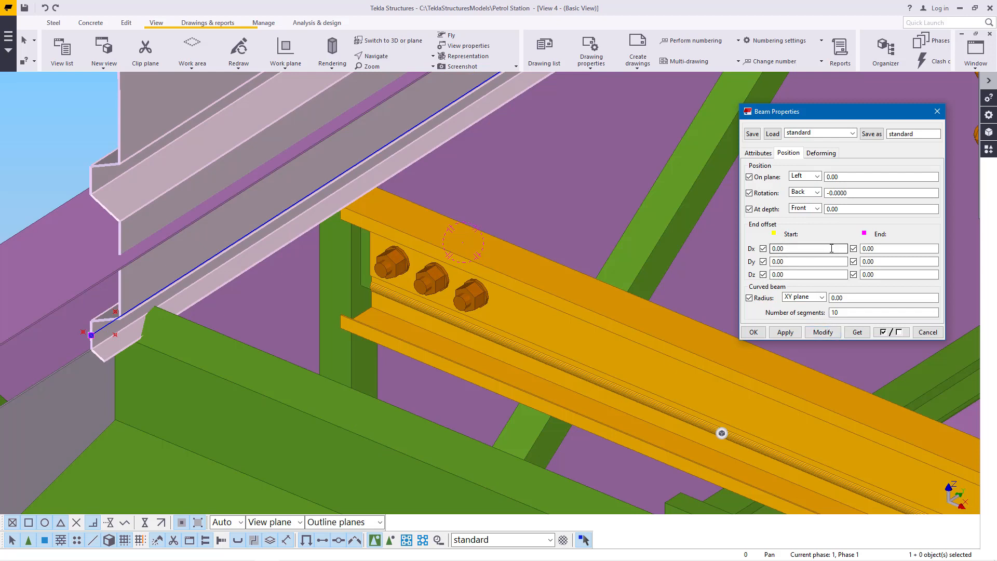
pyautogui.click(817, 193)
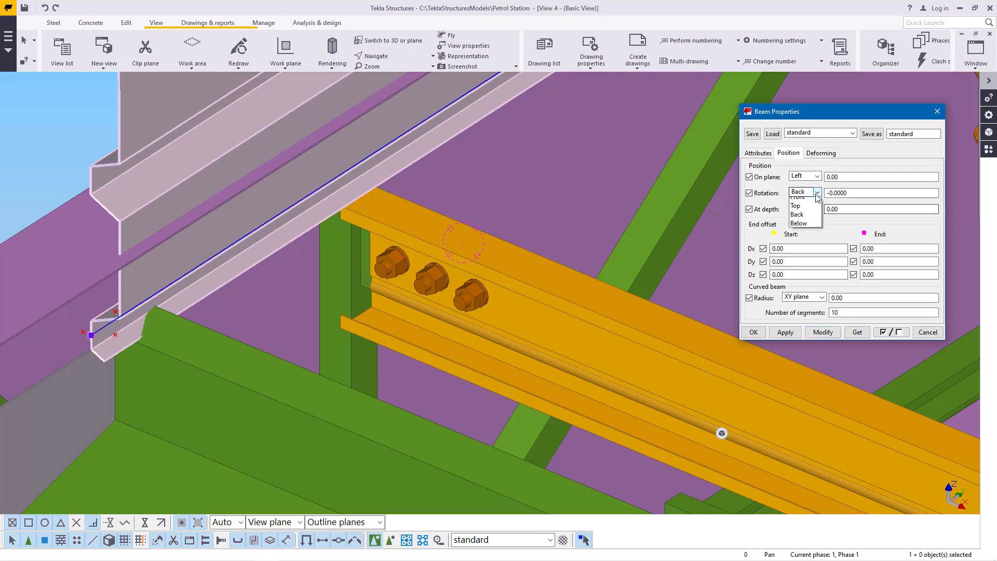
pyautogui.click(804, 203)
pyautogui.click(824, 332)
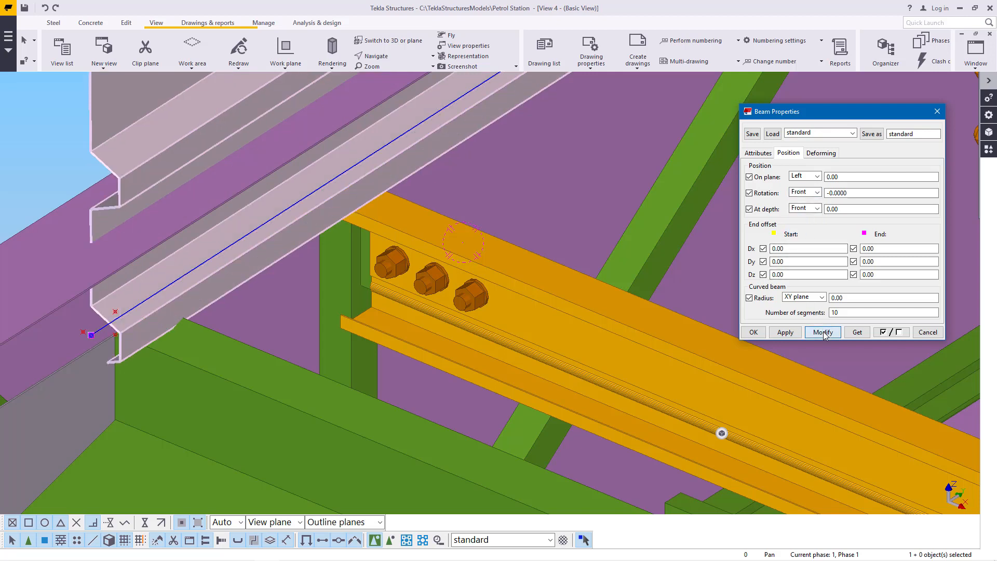
# Set the roof sheet's rotation to Top, modify the beam and accept the beam properties.
pyautogui.click(817, 194)
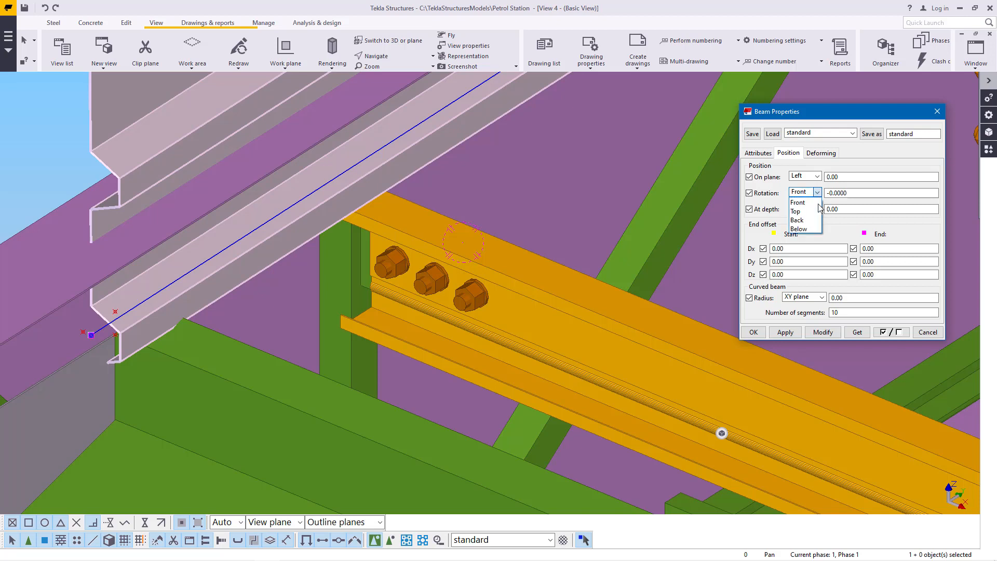
pyautogui.click(797, 212)
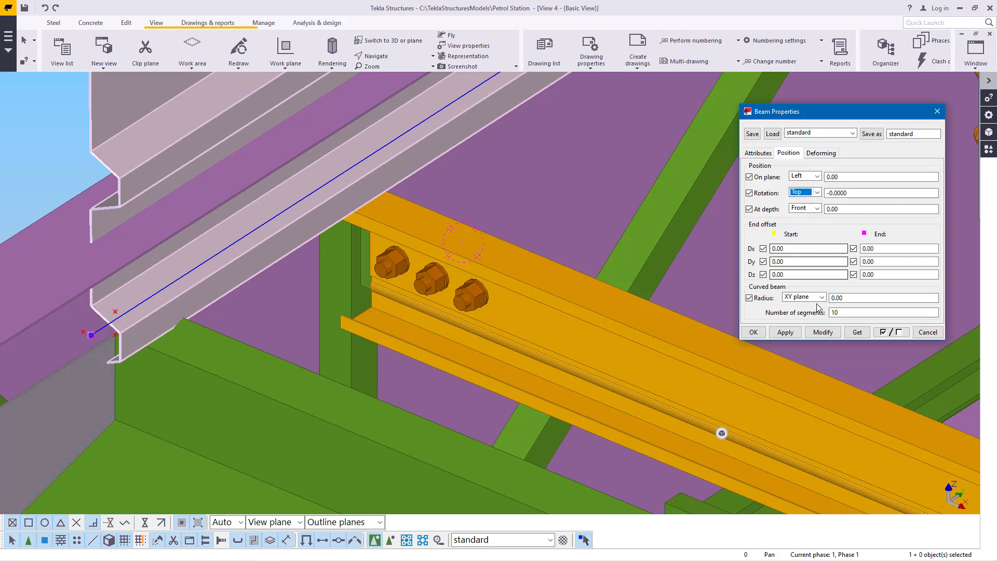
pyautogui.click(818, 333)
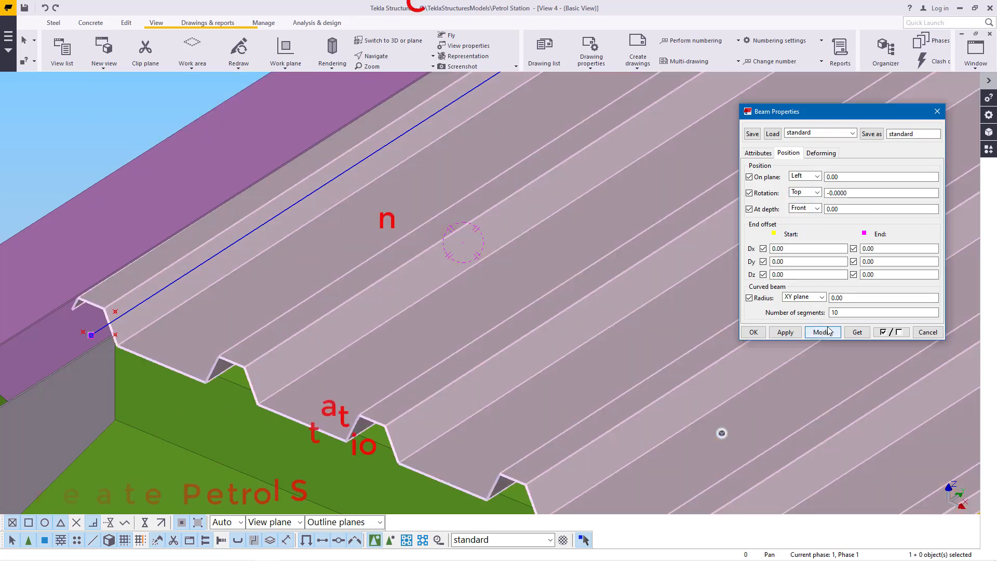
pyautogui.click(752, 333)
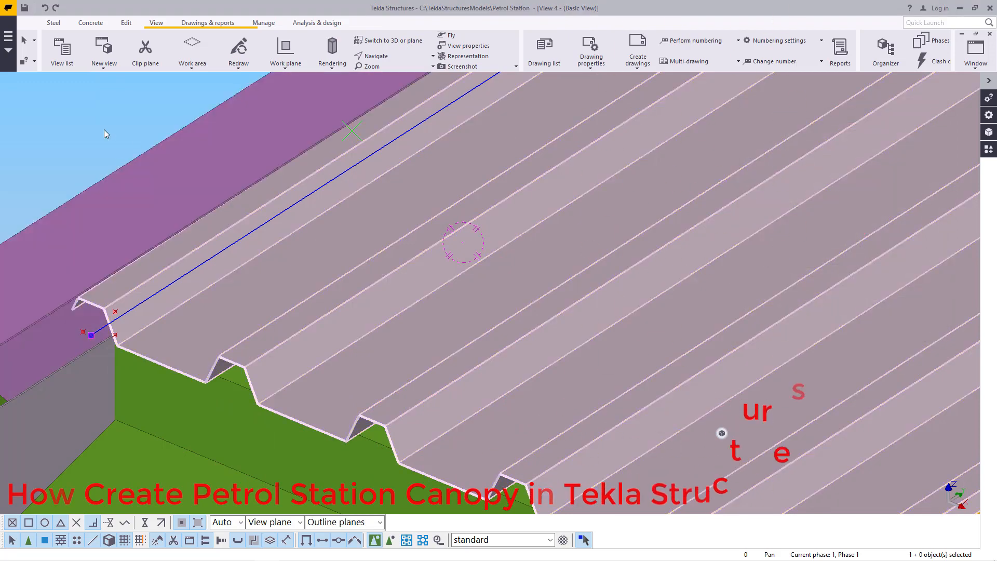
# Examine the rotated roof sheet along the canopy edge, checking its position over the purlins and beside the gutter.
pyautogui.scroll(5, 223, 315)
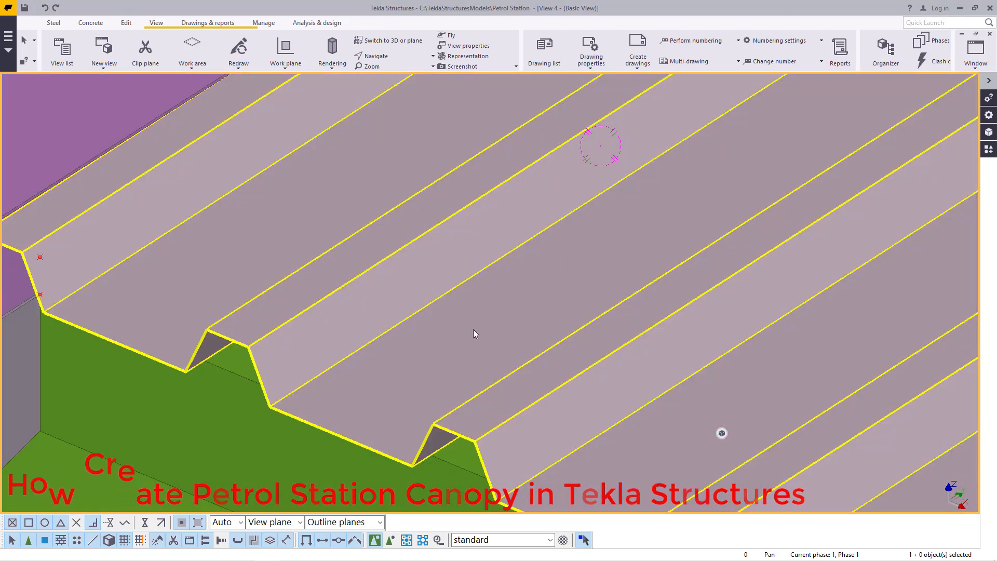
pyautogui.scroll(-4, 444, 325)
pyautogui.scroll(1, 239, 297)
pyautogui.scroll(-1, 239, 297)
pyautogui.click(396, 57)
pyautogui.click(393, 71)
pyautogui.moveTo(427, 240)
pyautogui.mouseDown()
pyautogui.moveTo(441, 240)
pyautogui.moveTo(444, 217)
pyautogui.moveTo(501, 194)
pyautogui.moveTo(458, 218)
pyautogui.moveTo(416, 225)
pyautogui.mouseUp()
pyautogui.scroll(-5, 416, 225)
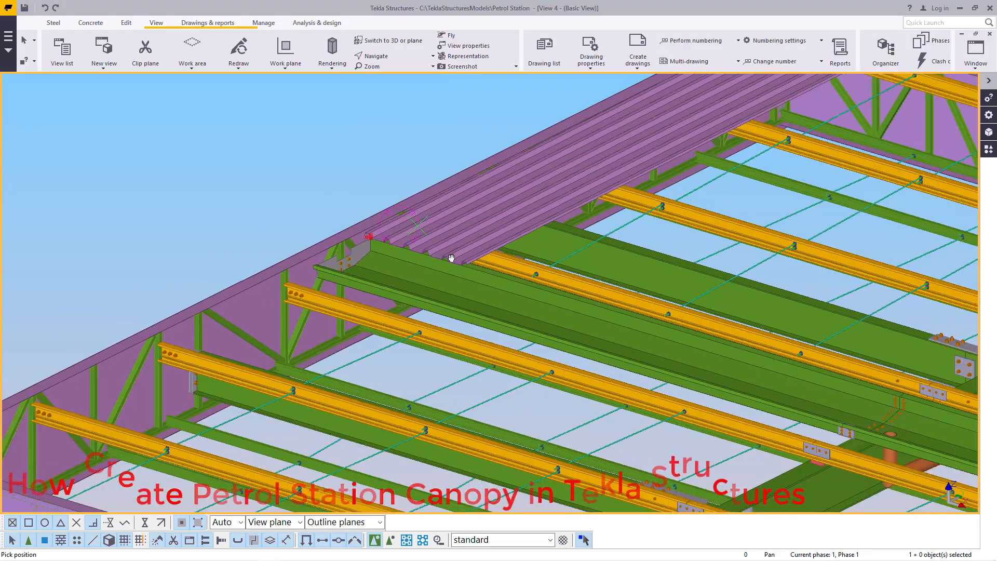
pyautogui.moveTo(451, 258); pyautogui.dragTo(462, 275)
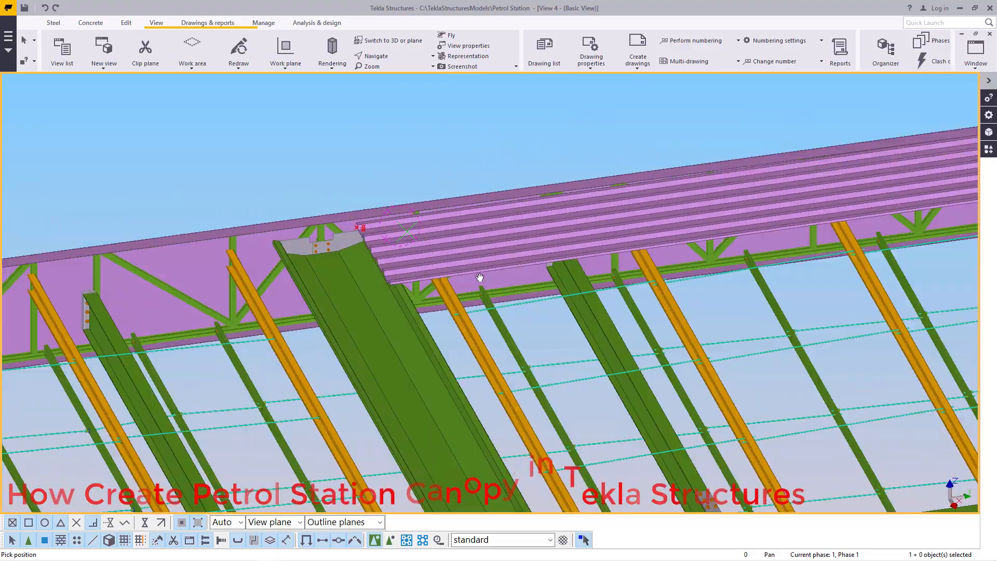
pyautogui.scroll(-3, 462, 274)
pyautogui.keyDown('ctrl'); pyautogui.moveTo(418, 267); pyautogui.dragTo(438, 288, button='middle'); pyautogui.keyUp('ctrl')
pyautogui.scroll(1, 454, 258)
pyautogui.scroll(3, 453, 255)
pyautogui.scroll(-4, 513, 202)
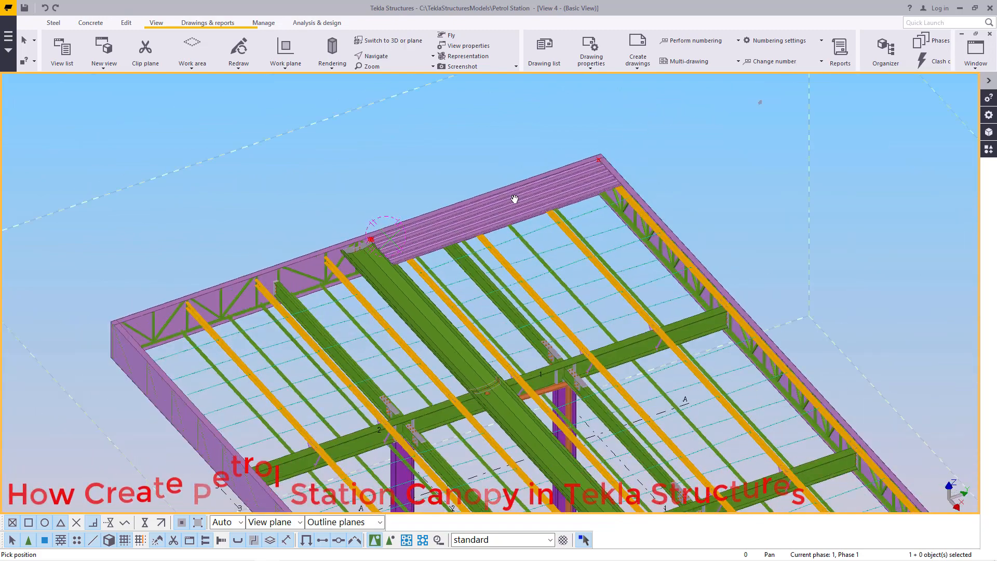
pyautogui.scroll(-3, 513, 203)
pyautogui.scroll(6, 439, 218)
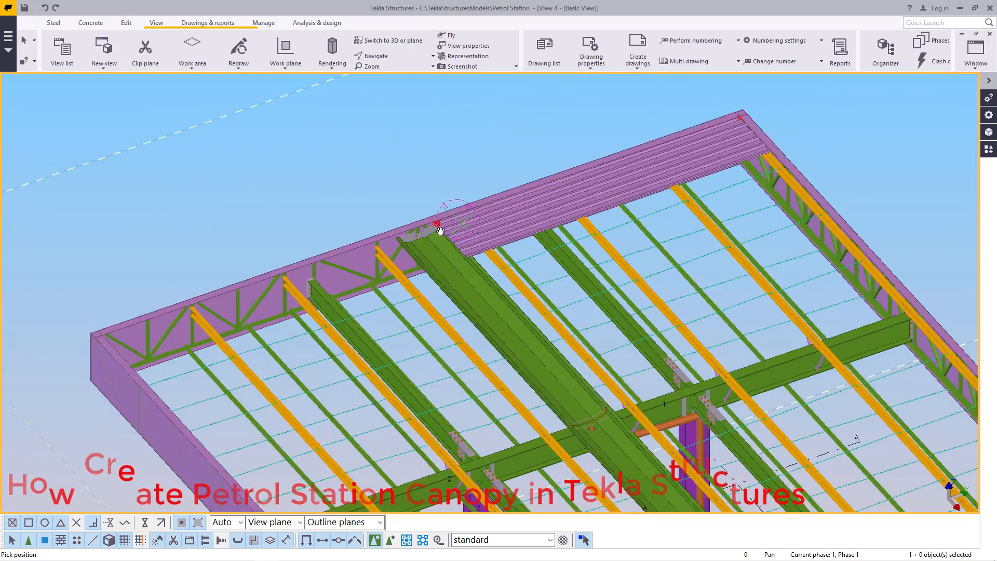
pyautogui.scroll(-2, 435, 222)
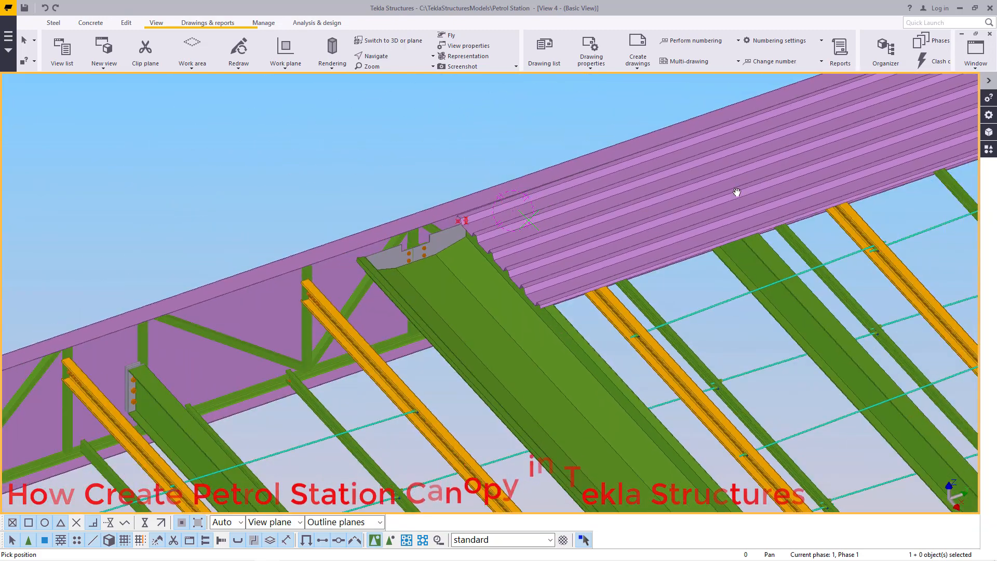
pyautogui.rightClick(402, 163)
pyautogui.click(428, 171)
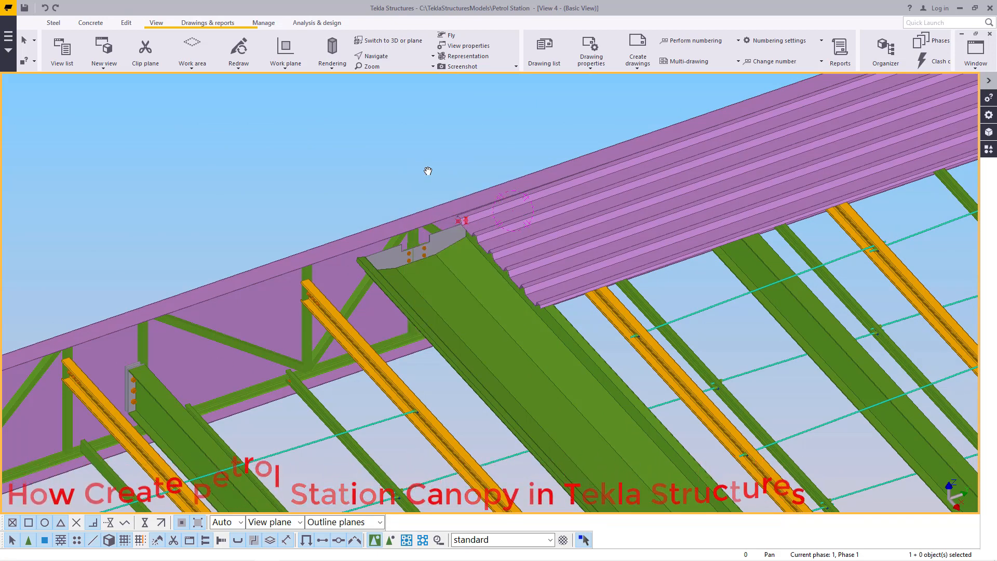
# Select the roof sheet and set the work plane on the face of the gutter's end plate with the Work plane tool.
pyautogui.scroll(4, 487, 236)
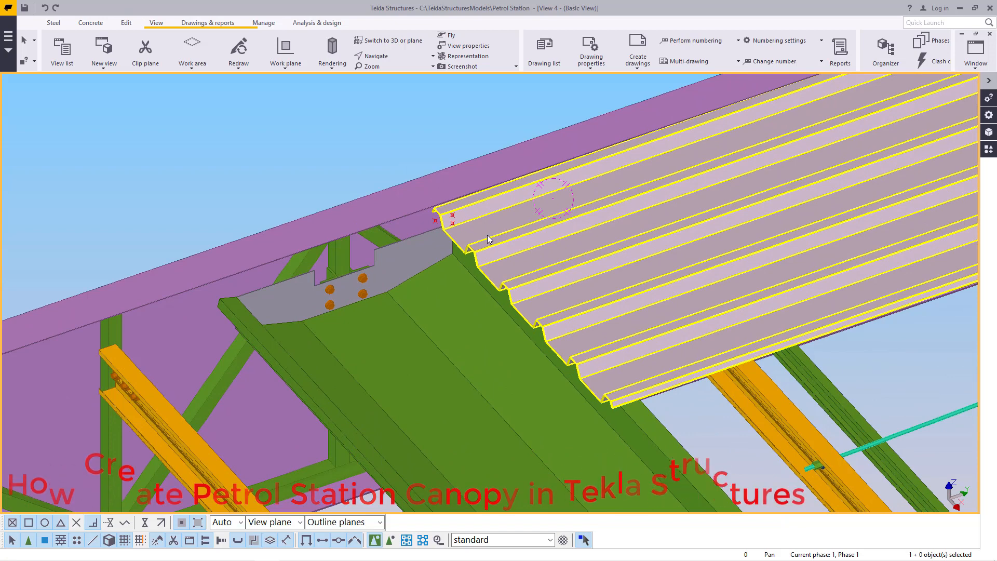
pyautogui.click(582, 225)
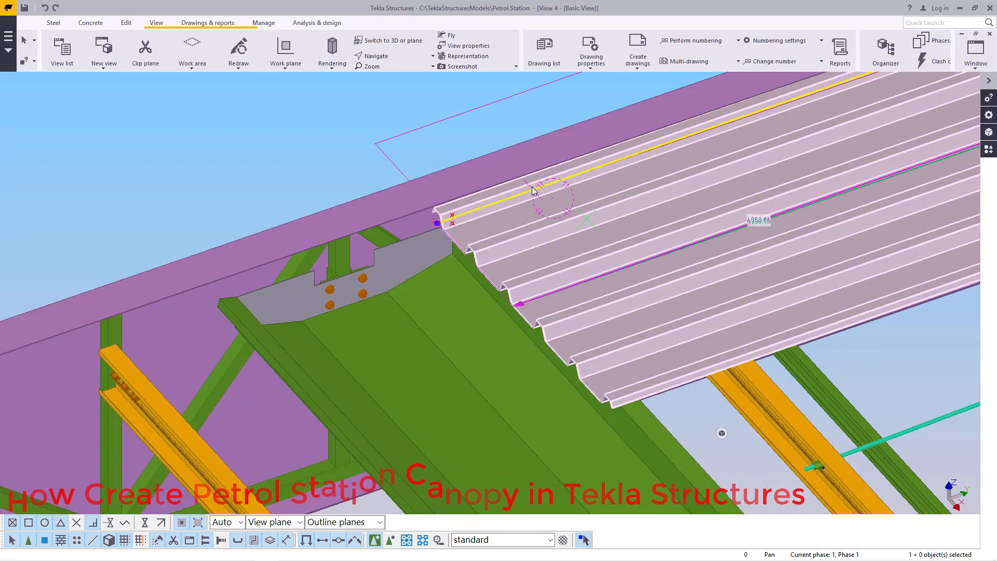
pyautogui.scroll(1, 522, 195)
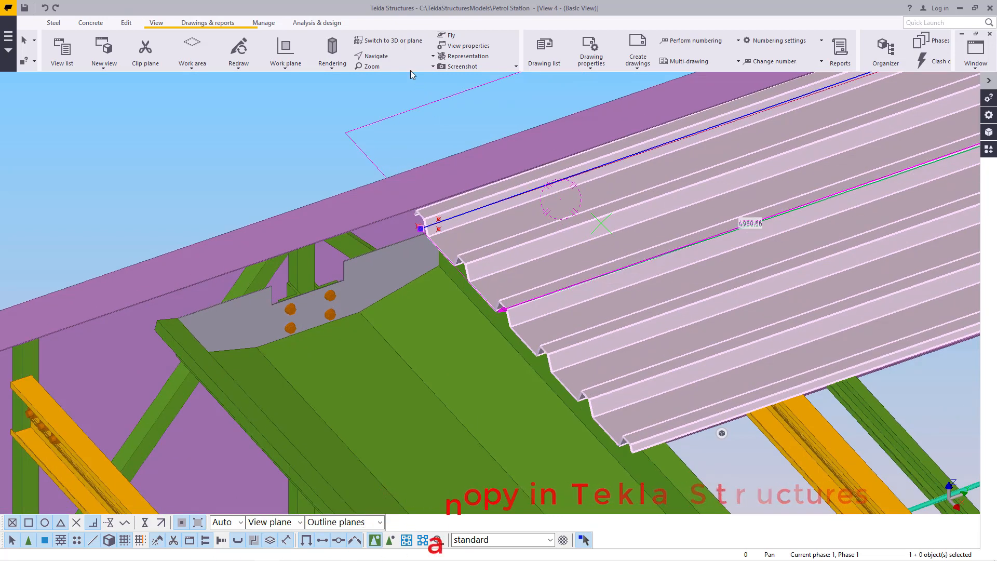
pyautogui.scroll(2, 337, 309)
pyautogui.rightClick(366, 283)
pyautogui.click(389, 289)
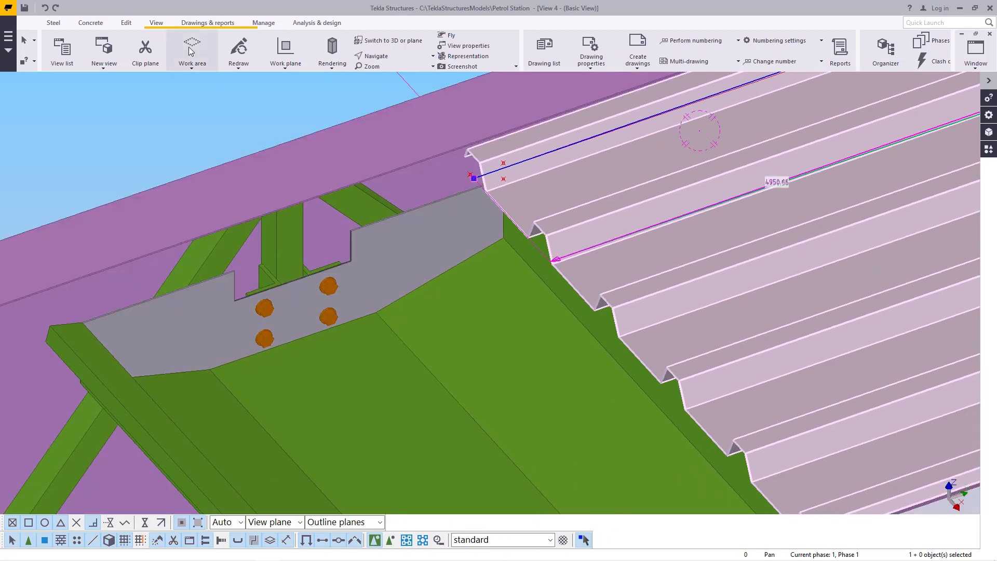
pyautogui.click(375, 56)
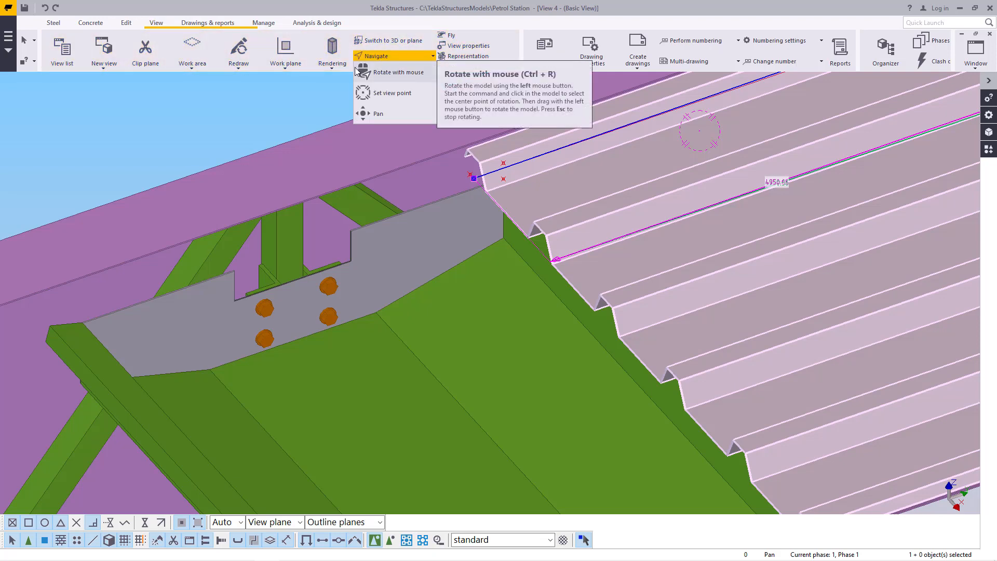
pyautogui.click(285, 65)
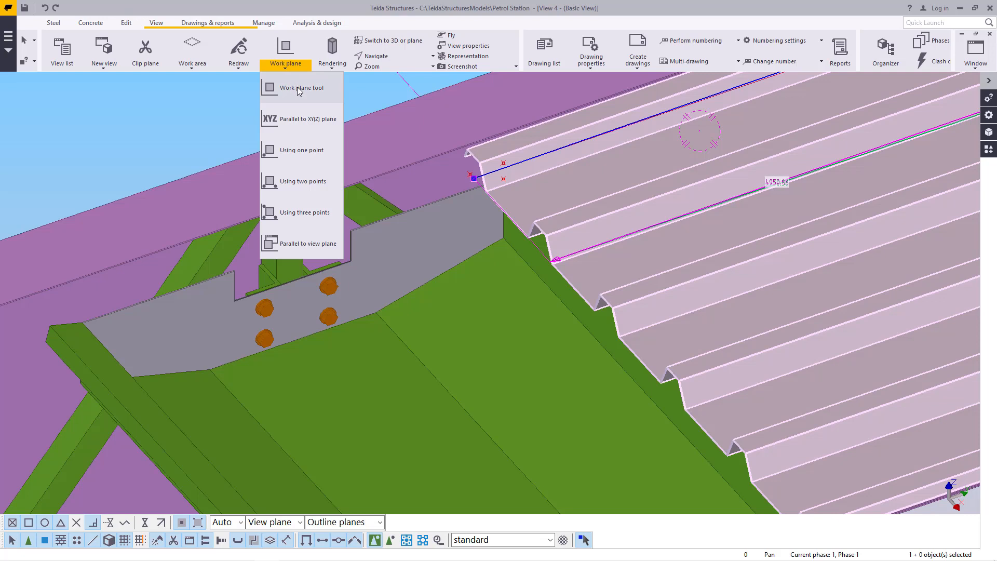
pyautogui.click(297, 86)
pyautogui.scroll(1, 303, 319)
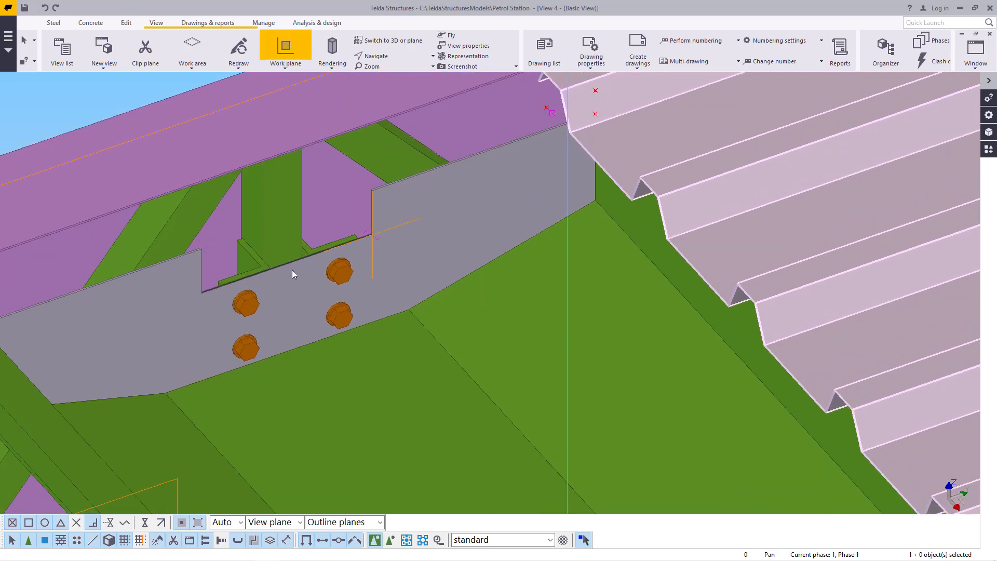
pyautogui.rightClick(280, 269)
pyautogui.click(333, 272)
# Mirror-copy the roof sheet to the other side of the gutter about a line through the middle of the end plate, between the bolts.
pyautogui.scroll(-5, 334, 272)
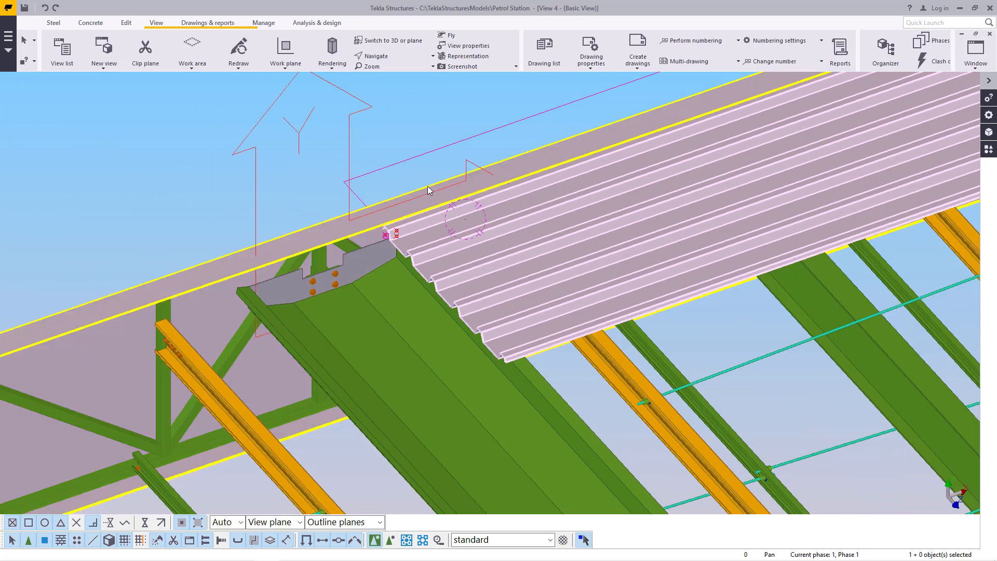
pyautogui.scroll(3, 420, 193)
pyautogui.rightClick(218, 161)
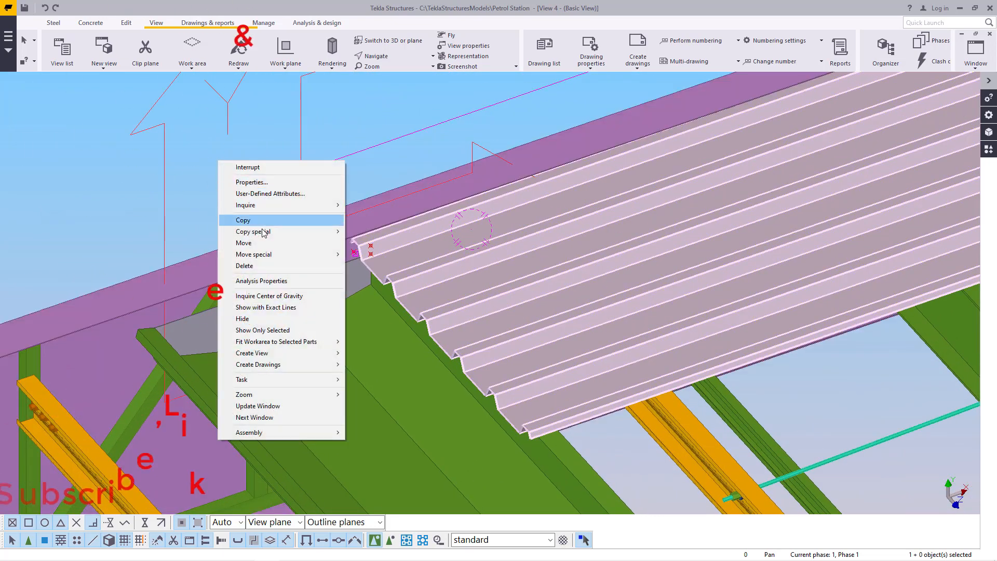
pyautogui.moveTo(263, 232)
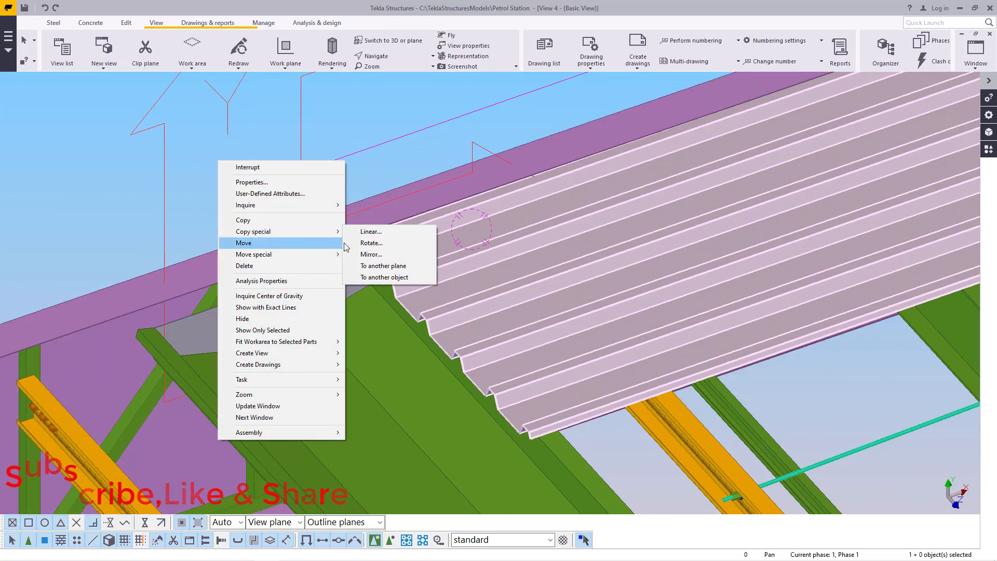
pyautogui.click(370, 254)
pyautogui.scroll(3, 259, 300)
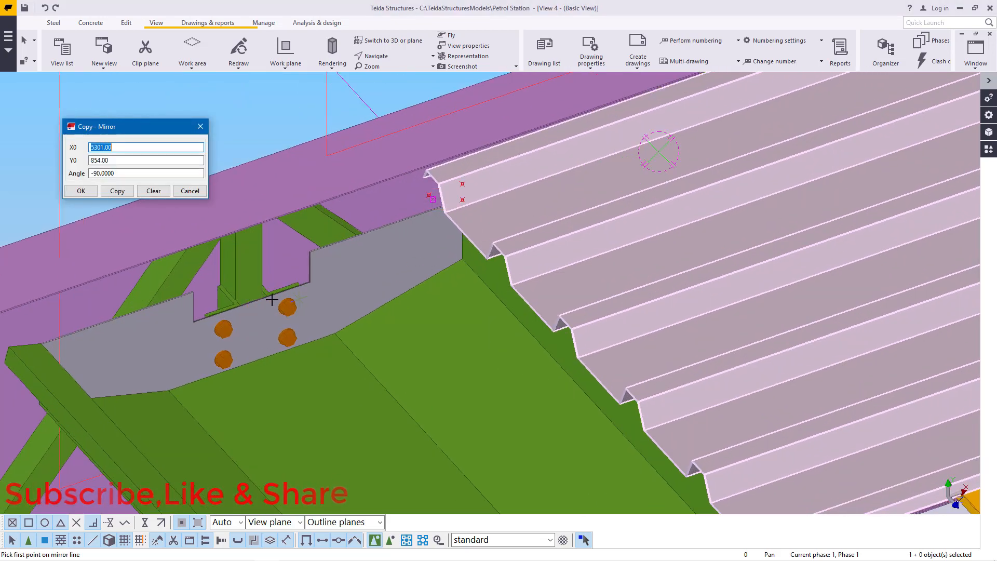
pyautogui.scroll(5, 257, 298)
pyautogui.scroll(2, 251, 295)
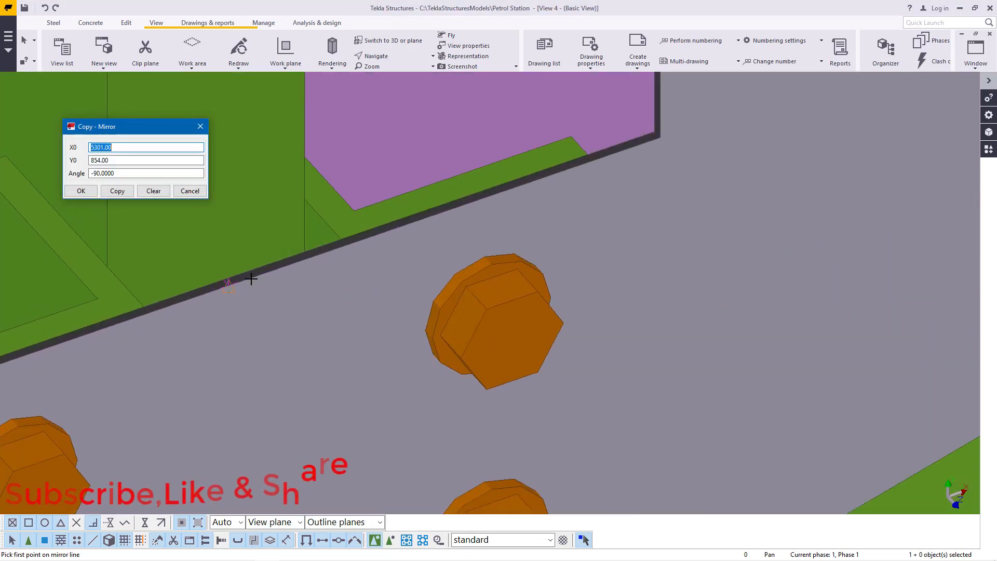
pyautogui.click(234, 284)
pyautogui.scroll(-4, 326, 197)
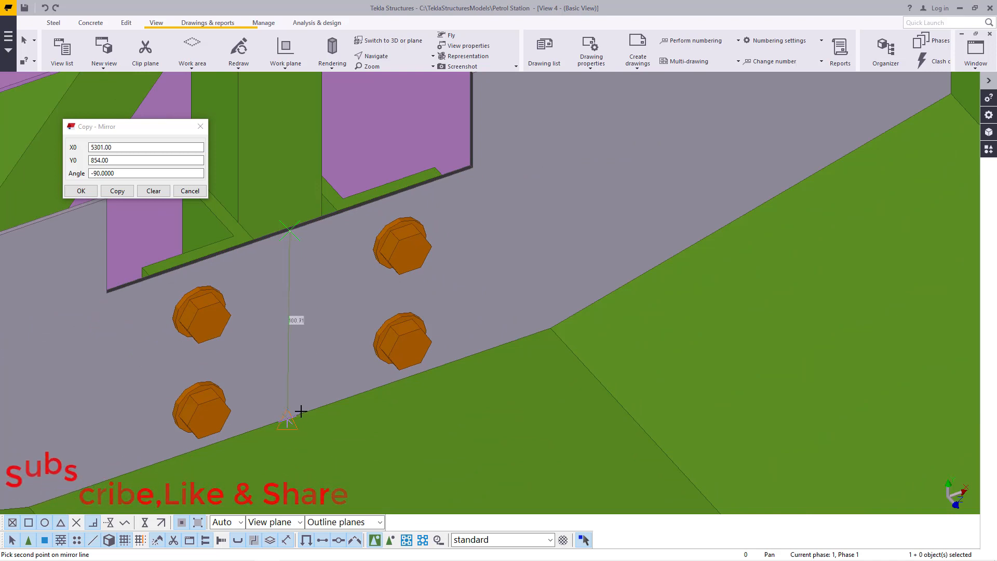
pyautogui.scroll(3, 301, 412)
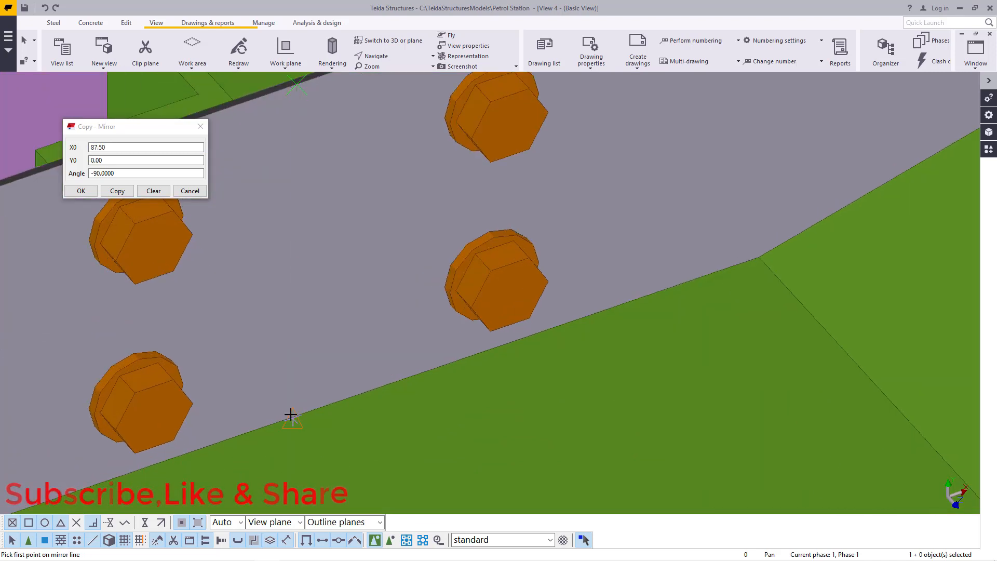
pyautogui.click(114, 192)
pyautogui.click(84, 191)
pyautogui.rightClick(319, 208)
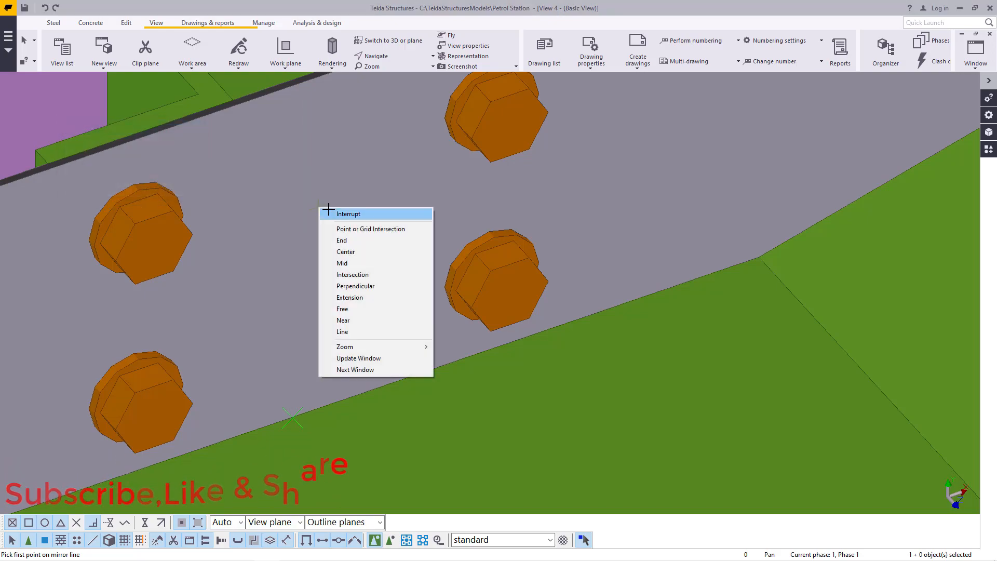
pyautogui.click(323, 215)
pyautogui.scroll(-10, 338, 226)
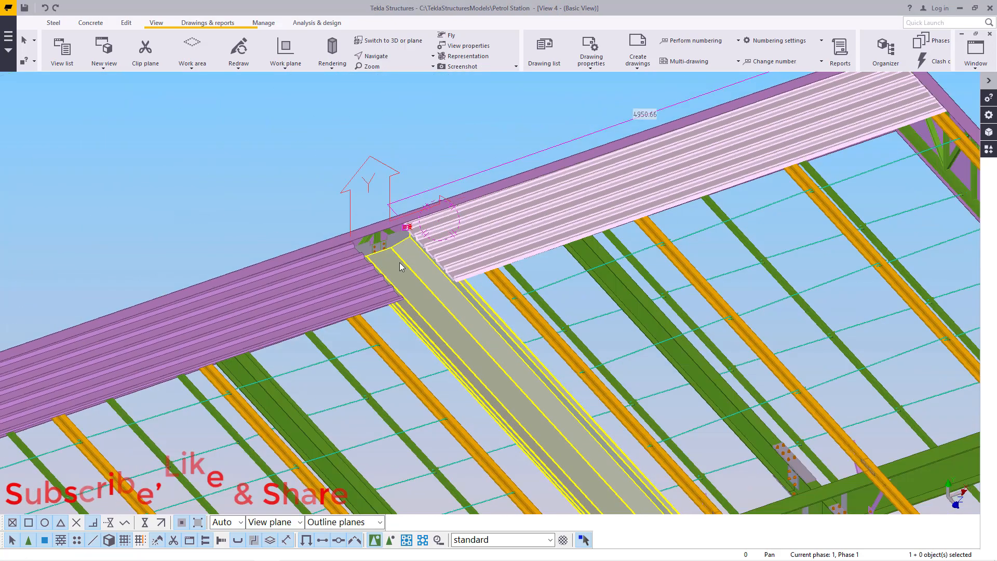
pyautogui.scroll(2, 518, 203)
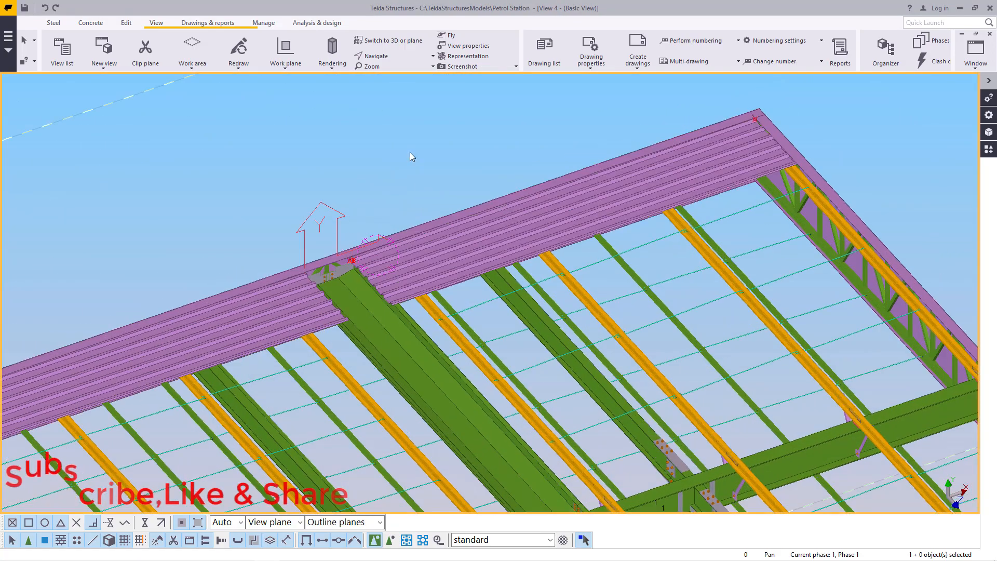
# Measure the roof sheet's width at its gutter end, from the outer corner of the first rib to the opposite outer corner.
pyautogui.scroll(3, 475, 244)
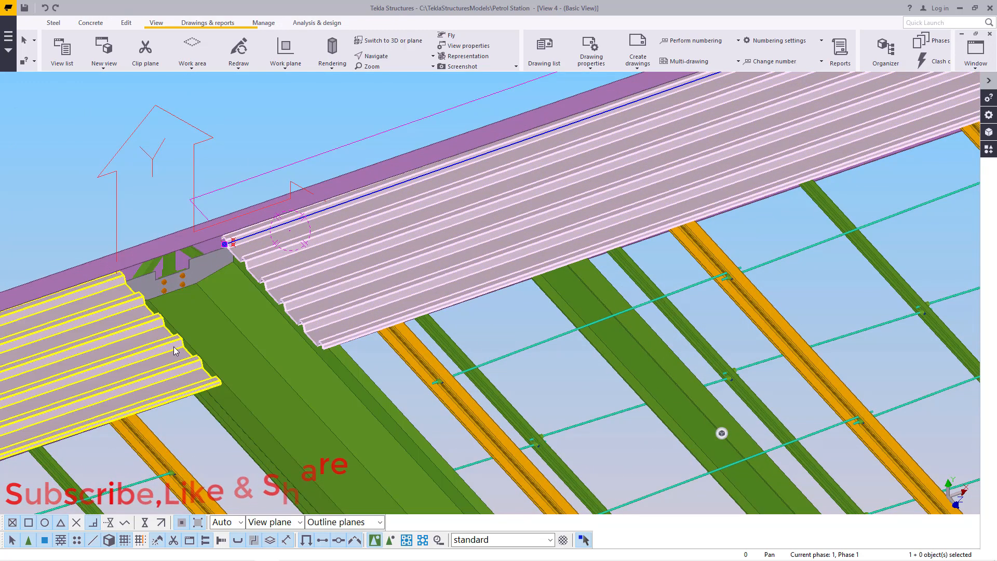
pyautogui.scroll(5, 213, 244)
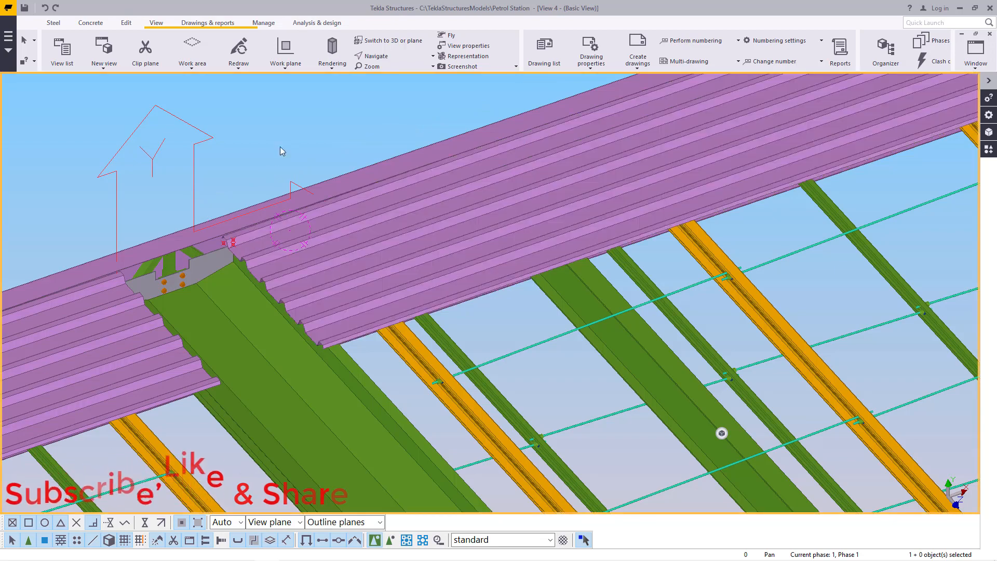
pyautogui.scroll(5, 213, 244)
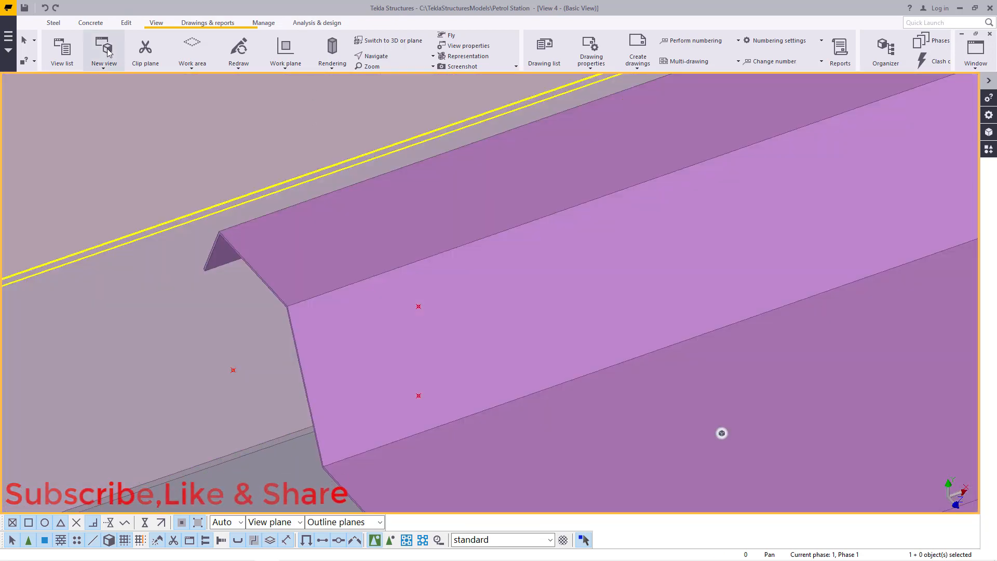
pyautogui.click(126, 24)
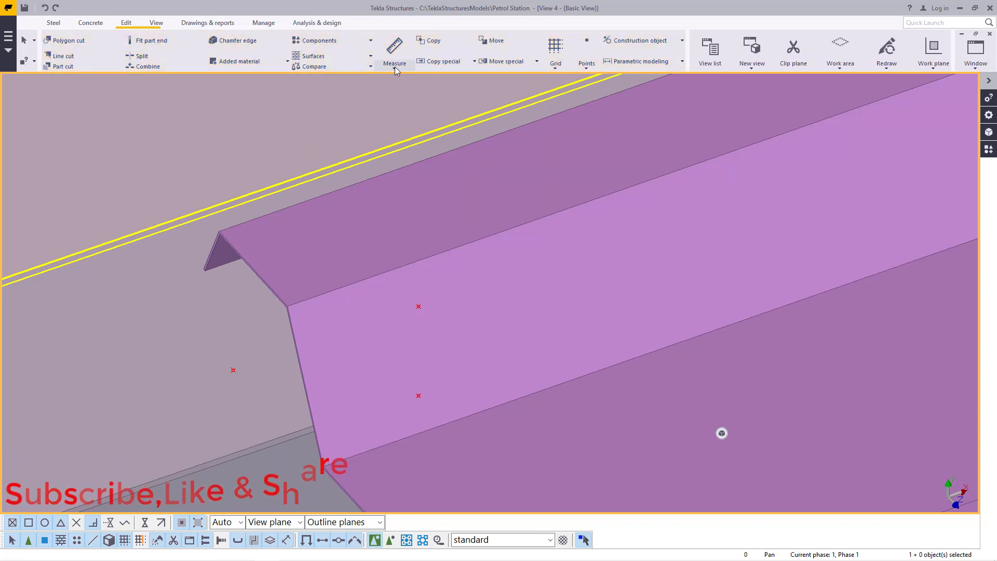
pyautogui.click(395, 65)
pyautogui.click(404, 83)
pyautogui.scroll(5, 205, 270)
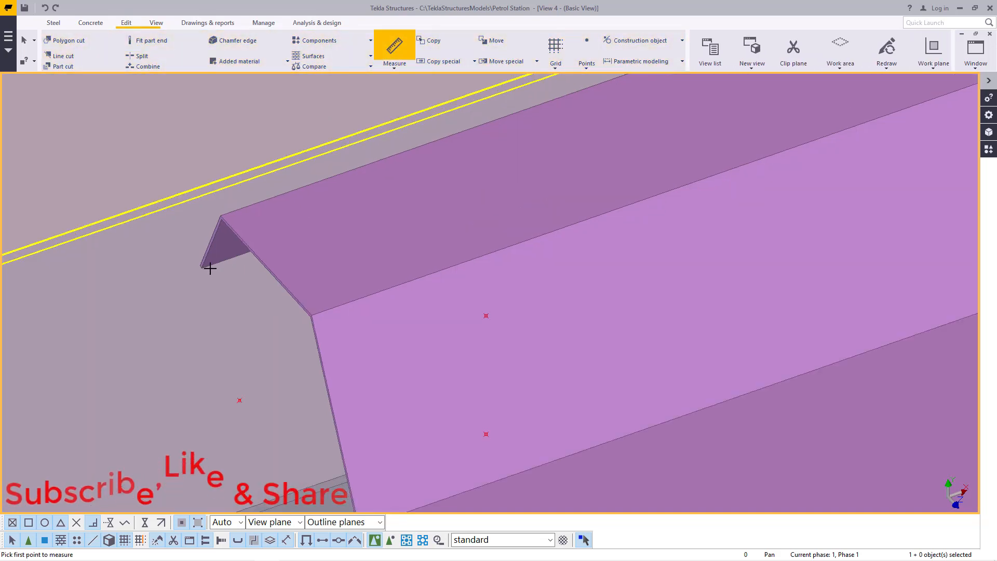
pyautogui.scroll(2, 204, 274)
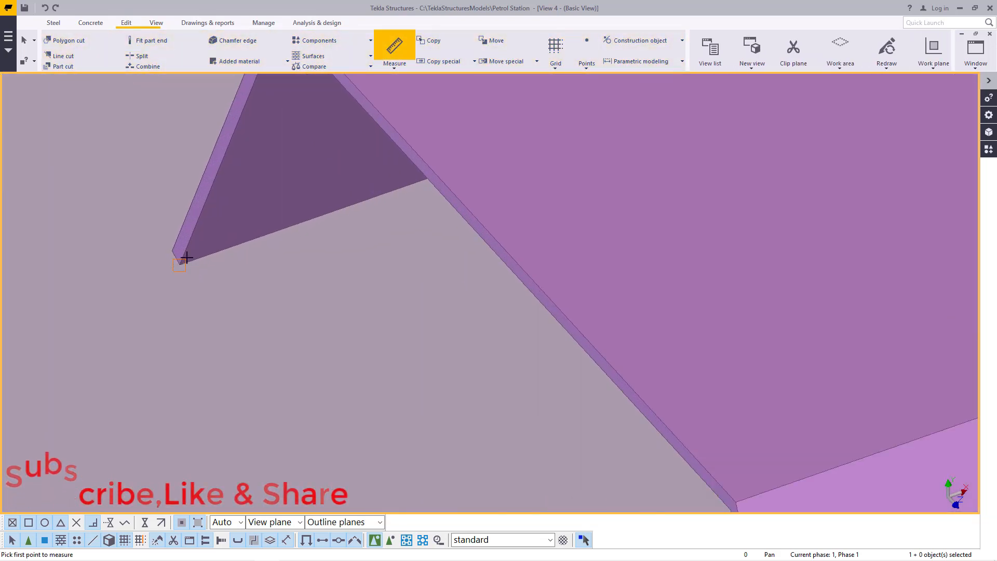
pyautogui.click(178, 265)
pyautogui.scroll(-8, 208, 234)
pyautogui.scroll(-3, 327, 208)
pyautogui.scroll(5, 449, 368)
pyautogui.scroll(-3, 482, 383)
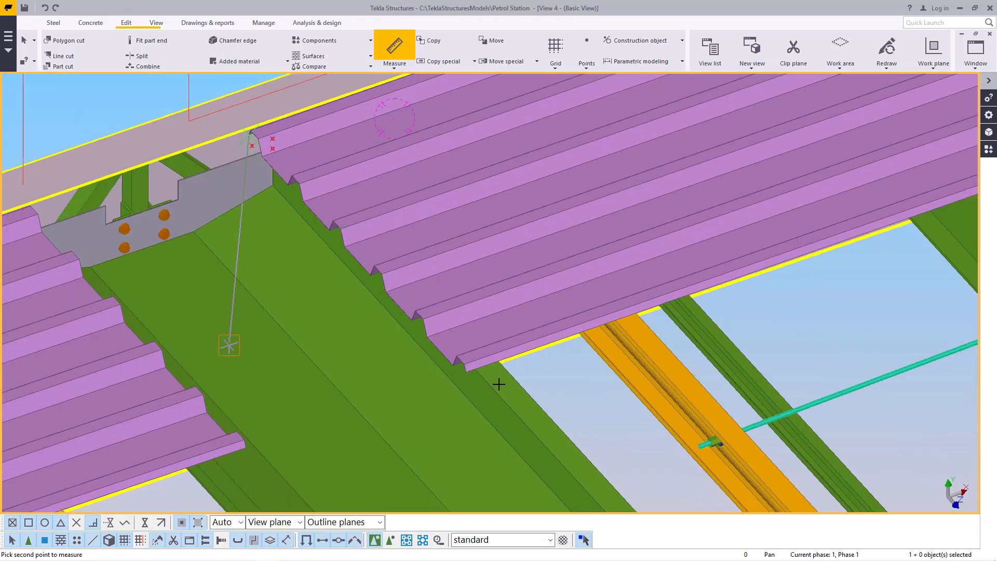
pyautogui.scroll(6, 462, 370)
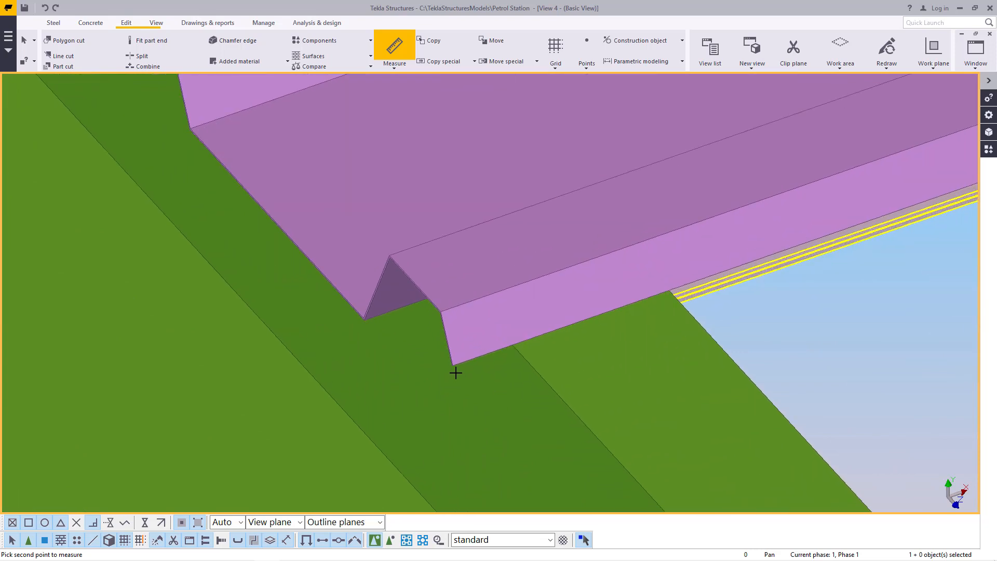
pyautogui.scroll(4, 454, 364)
pyautogui.click(447, 353)
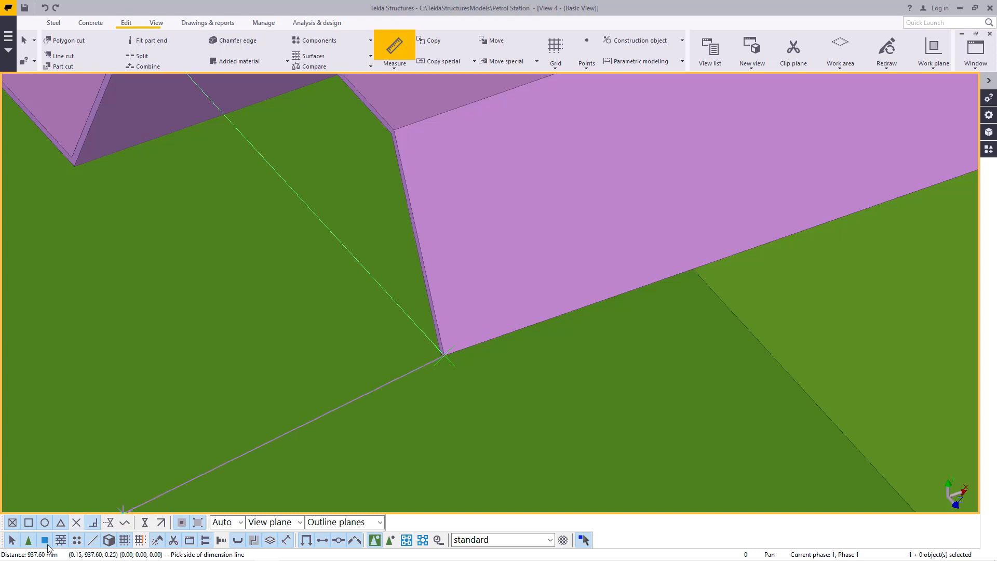
pyautogui.rightClick(561, 205)
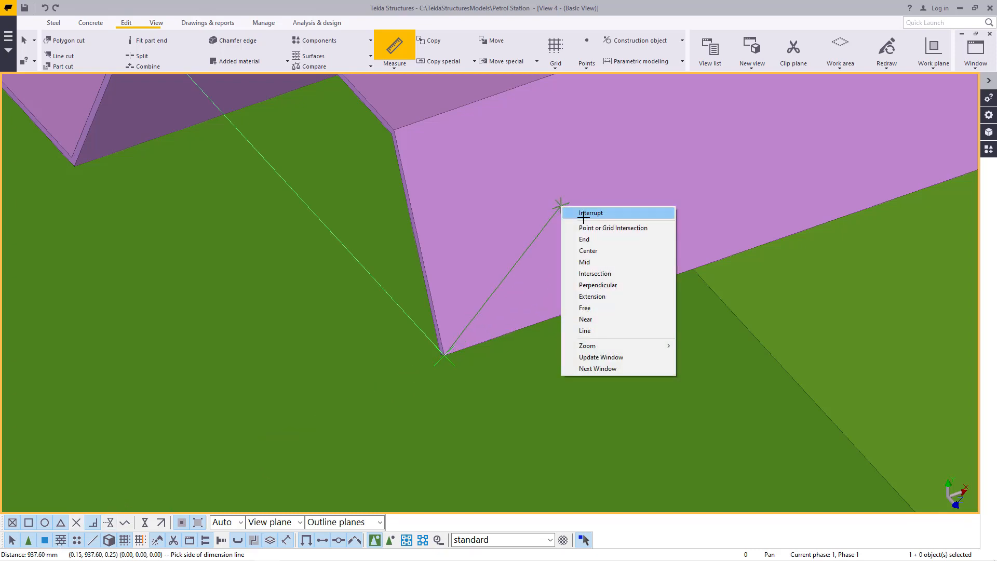
pyautogui.click(581, 215)
# Try a linear copy of the roof sheets on both sides of the gutter with dX 0, dY 0, dZ 939.60 and 31 copies.
pyautogui.scroll(-6, 431, 369)
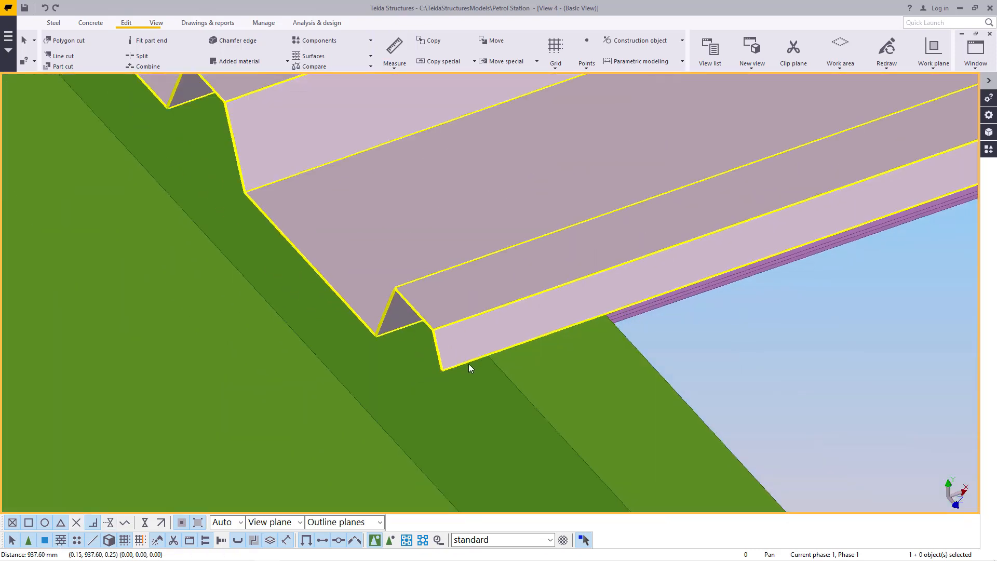
pyautogui.scroll(-6, 468, 364)
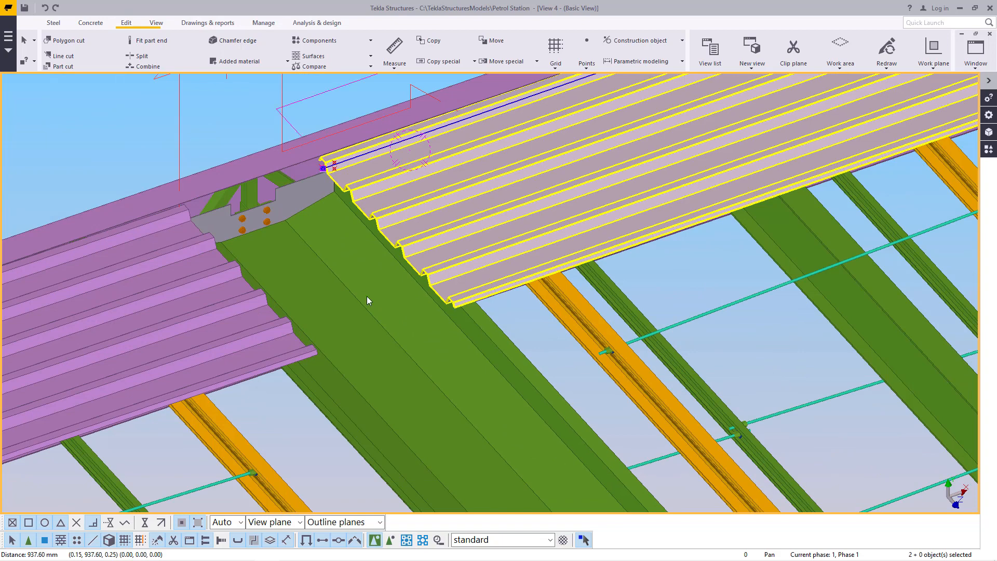
pyautogui.keyDown('ctrl'); pyautogui.click(270, 327); pyautogui.keyUp('ctrl')
pyautogui.rightClick(269, 331)
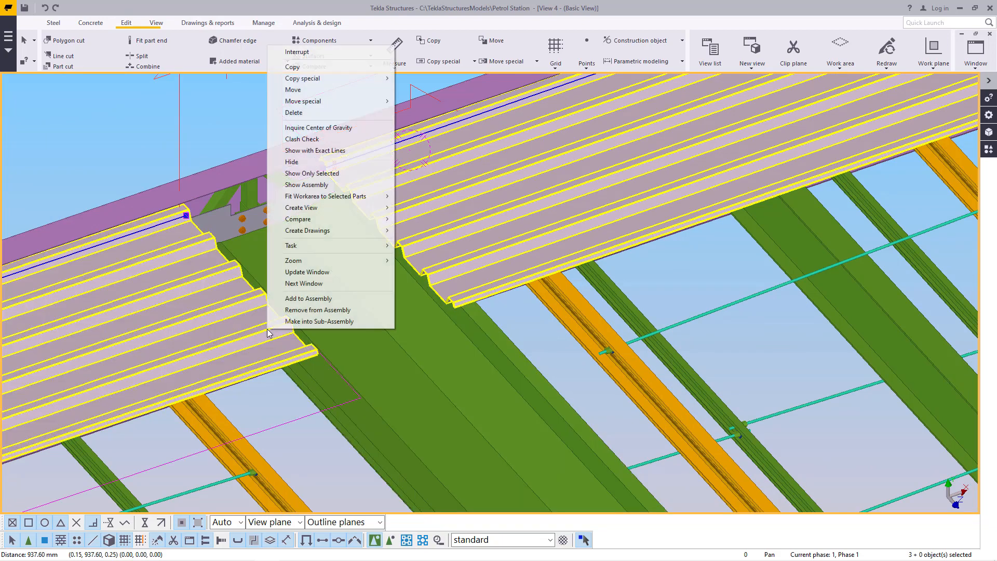
pyautogui.moveTo(307, 79)
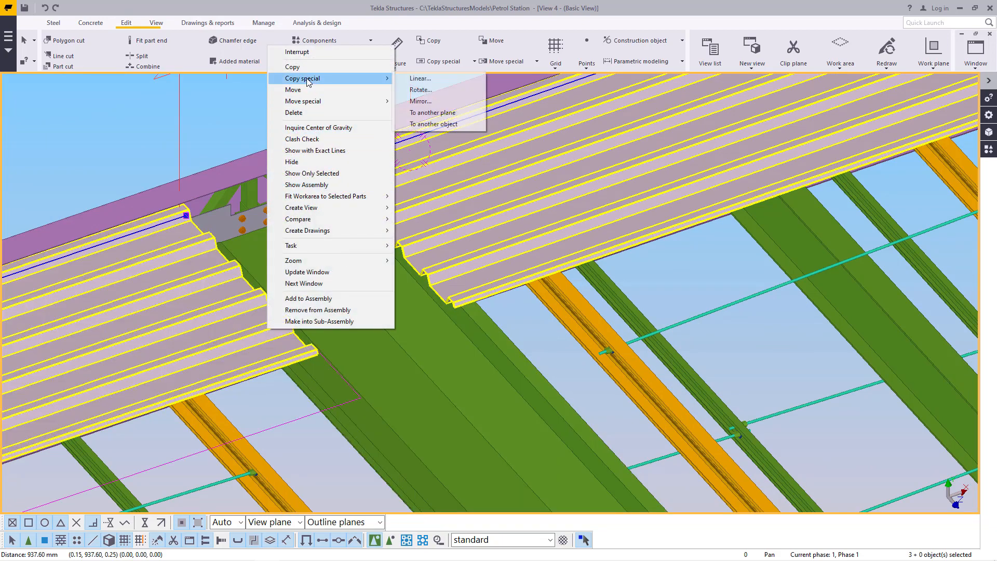
pyautogui.click(416, 79)
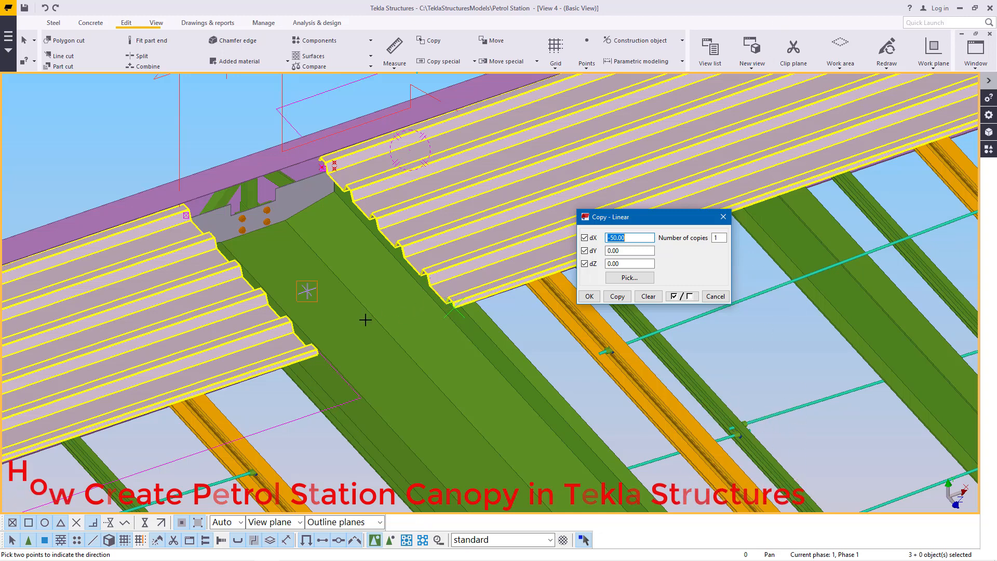
pyautogui.scroll(-2, 348, 335)
pyautogui.scroll(2, 320, 161)
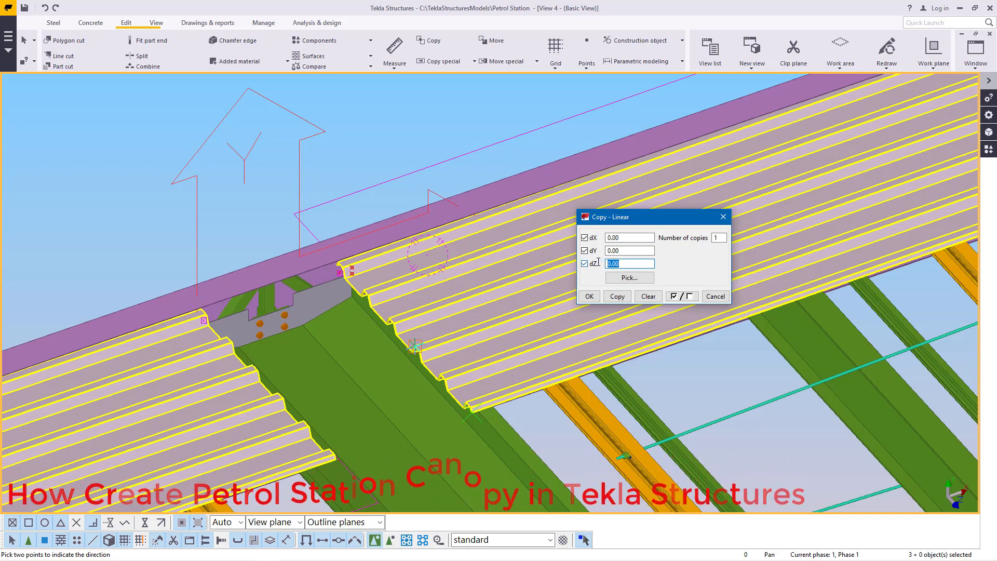
pyautogui.write('939.6')
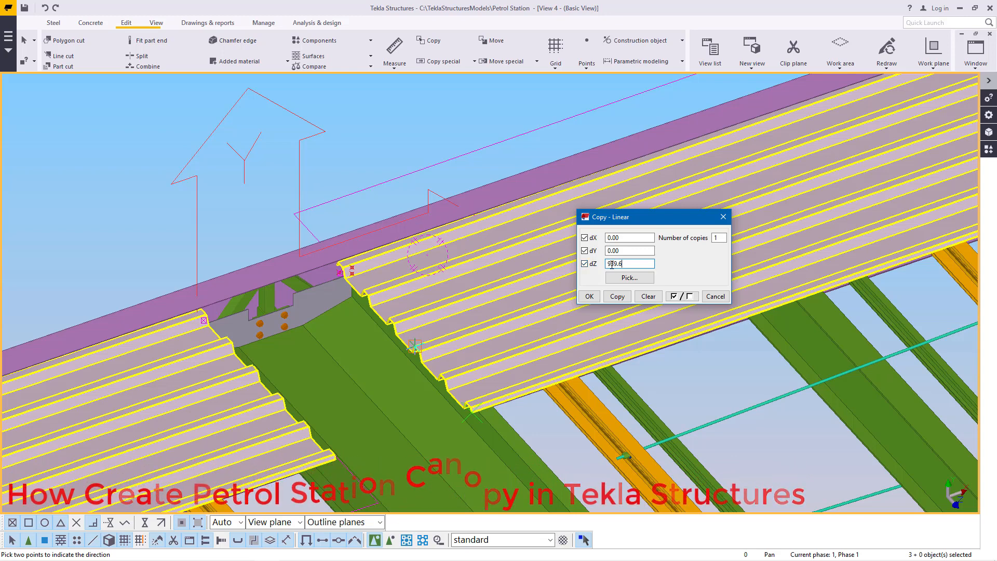
pyautogui.doubleClick(718, 238)
pyautogui.write('32')
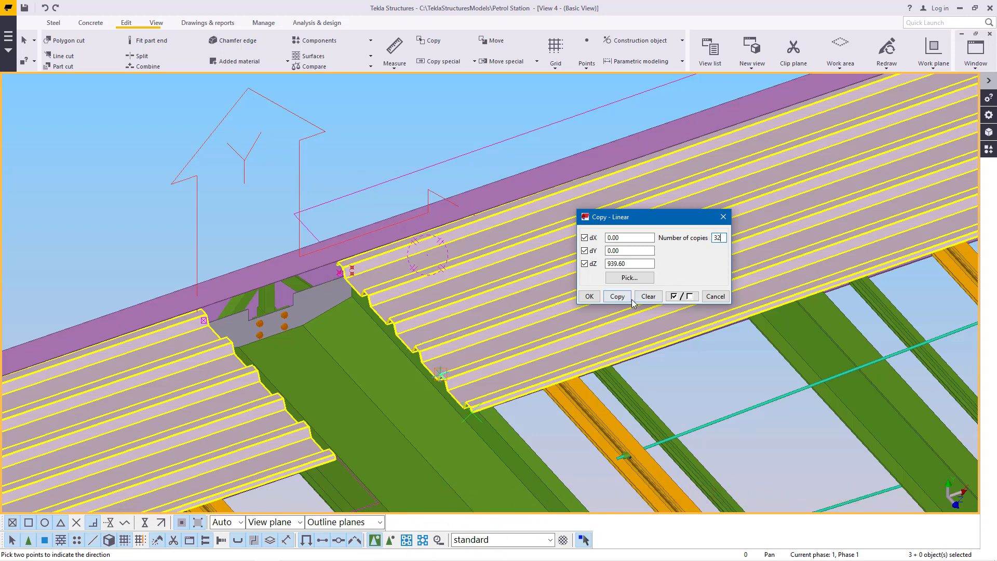
pyautogui.write('1')
pyautogui.click(617, 298)
pyautogui.click(468, 301)
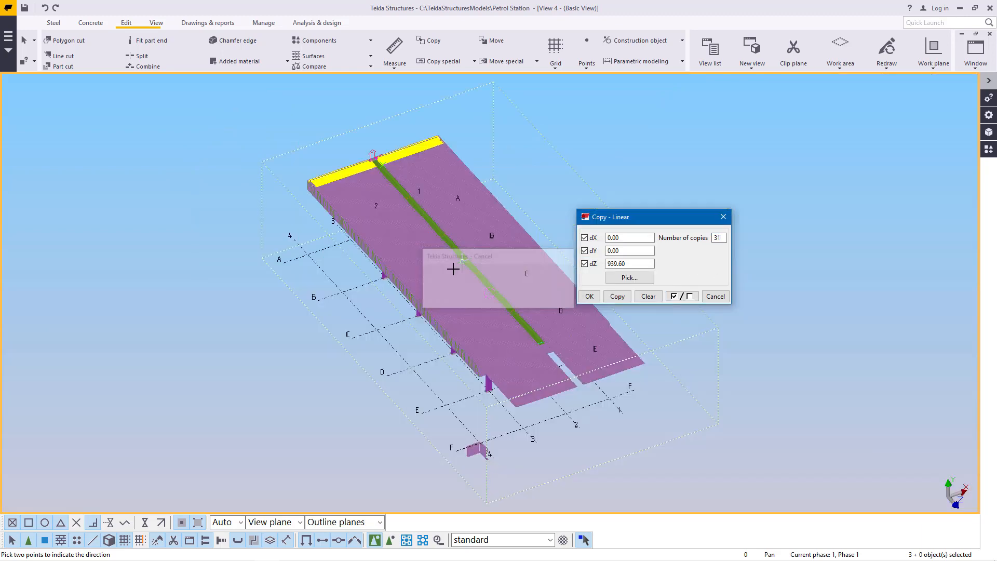
pyautogui.scroll(5, 512, 431)
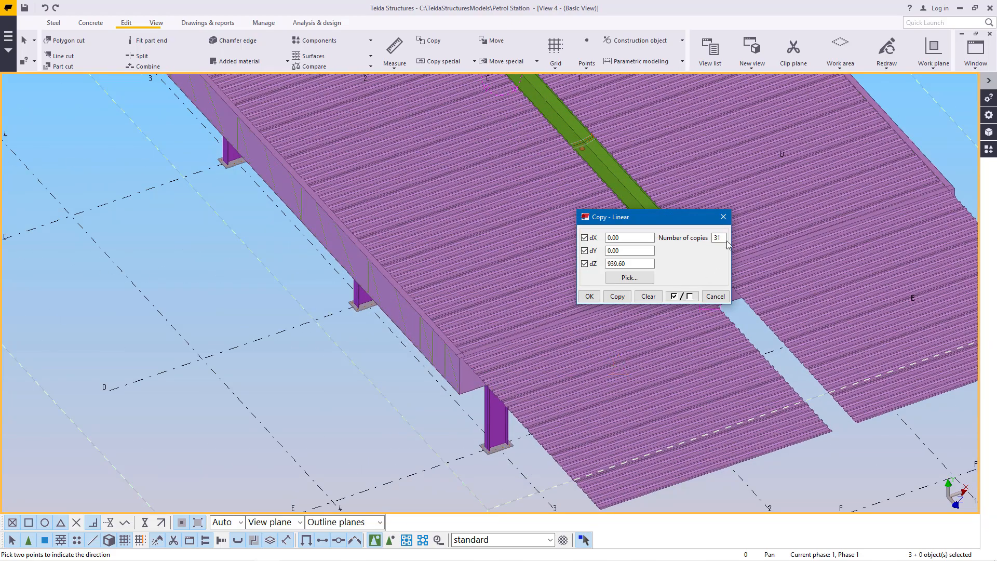
pyautogui.click(724, 217)
pyautogui.scroll(3, 634, 382)
pyautogui.rightClick(867, 173)
pyautogui.click(890, 201)
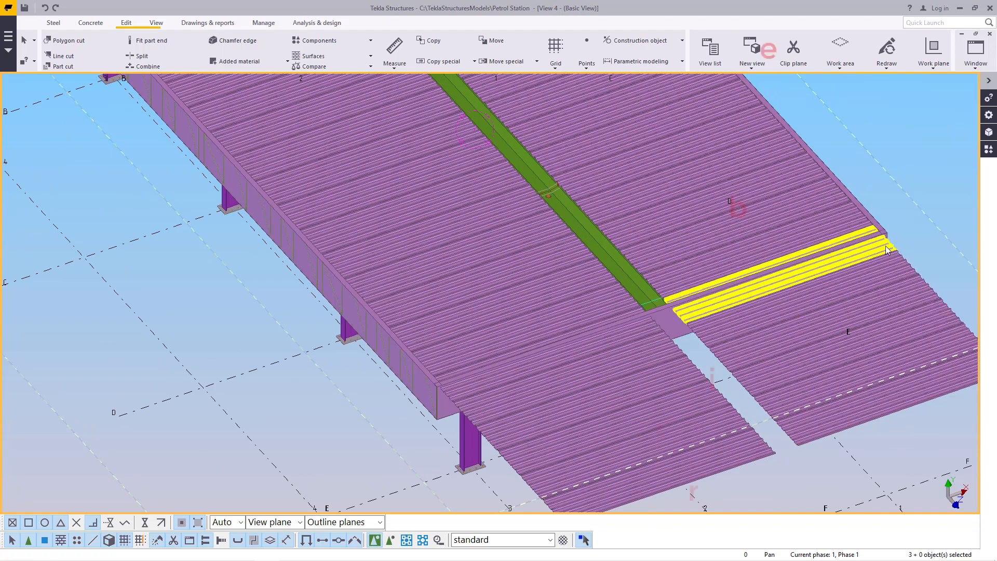
# Check the copied roof sheets along the canopy and undo the linear copy.
pyautogui.scroll(-5, 687, 416)
pyautogui.scroll(2, 485, 159)
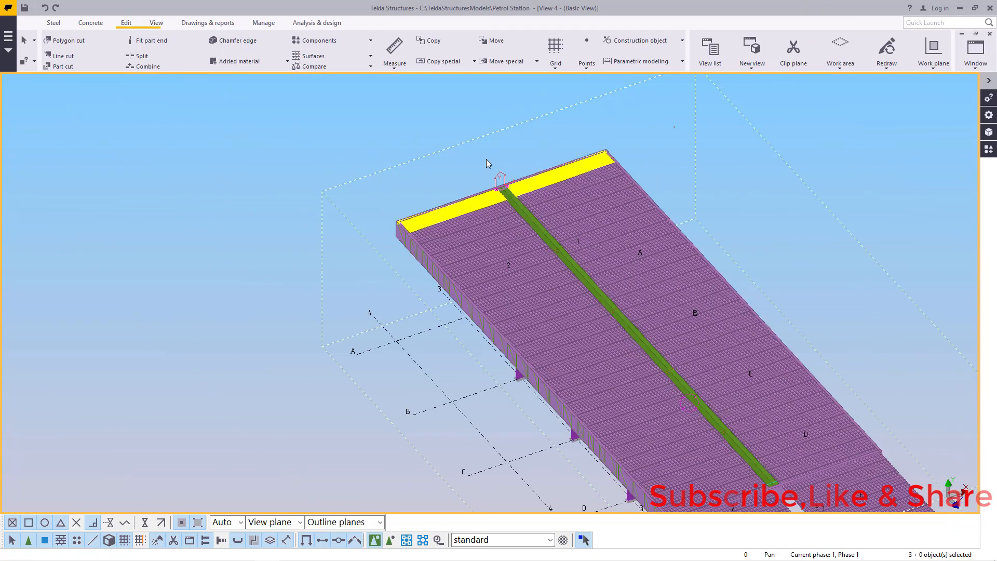
pyautogui.scroll(3, 499, 161)
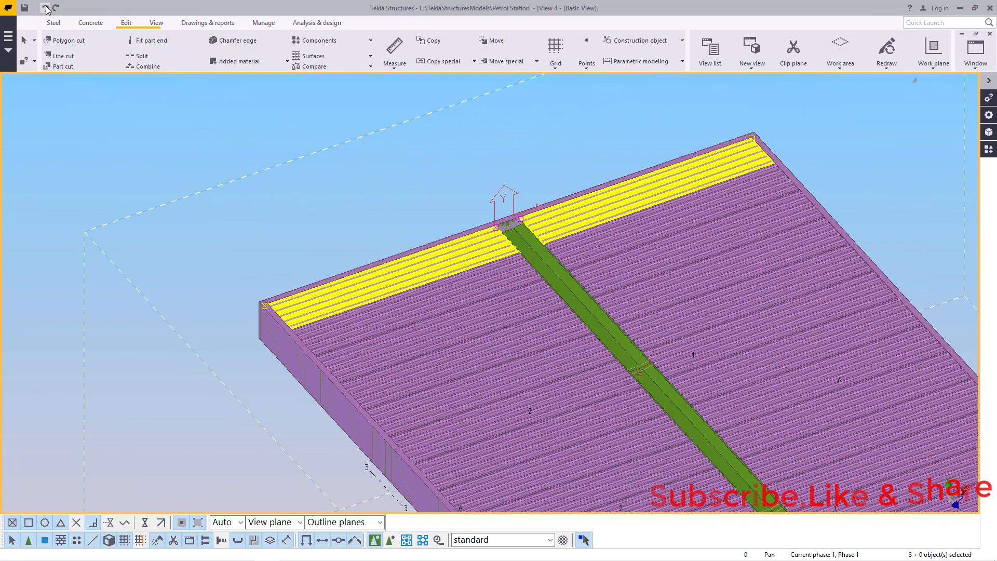
pyautogui.click(45, 8)
# Copy the roof sheets on both sides of the gutter linearly along the canopy with dX 0, dY 0 and dZ 939.60.
pyautogui.scroll(5, 575, 207)
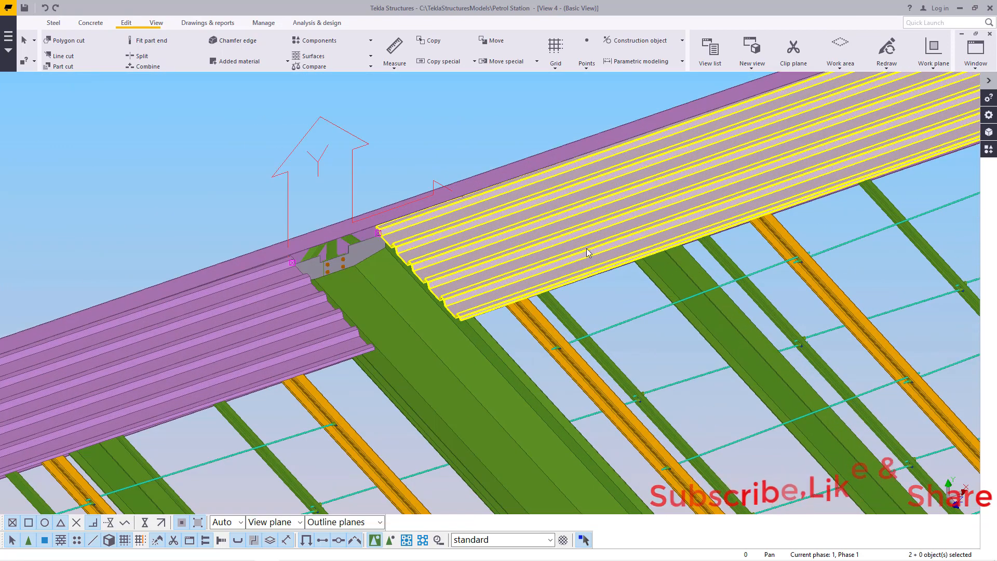
pyautogui.click(346, 352)
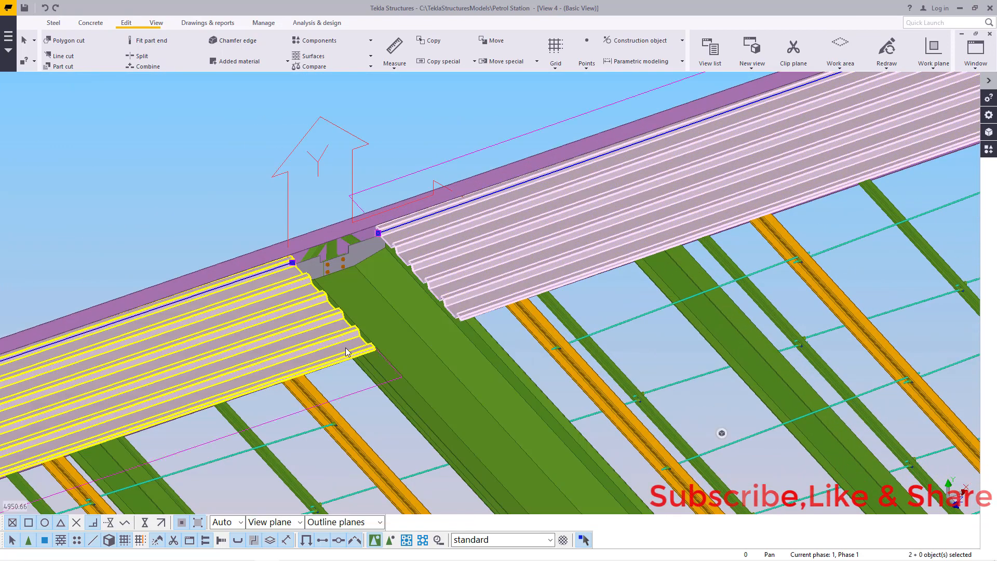
pyautogui.rightClick(490, 116)
pyautogui.click(641, 146)
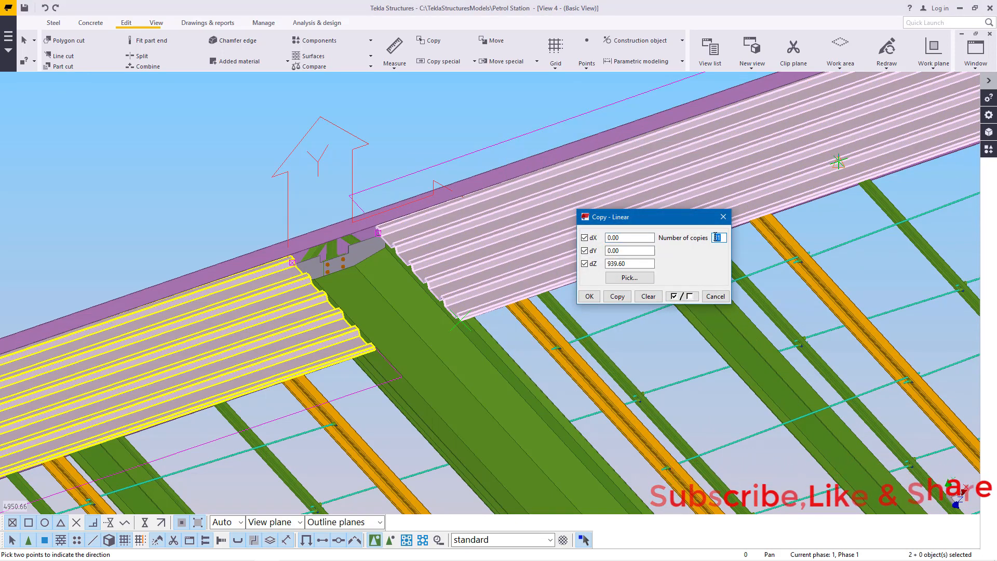
pyautogui.click(617, 297)
pyautogui.click(589, 297)
pyautogui.scroll(-10, 467, 213)
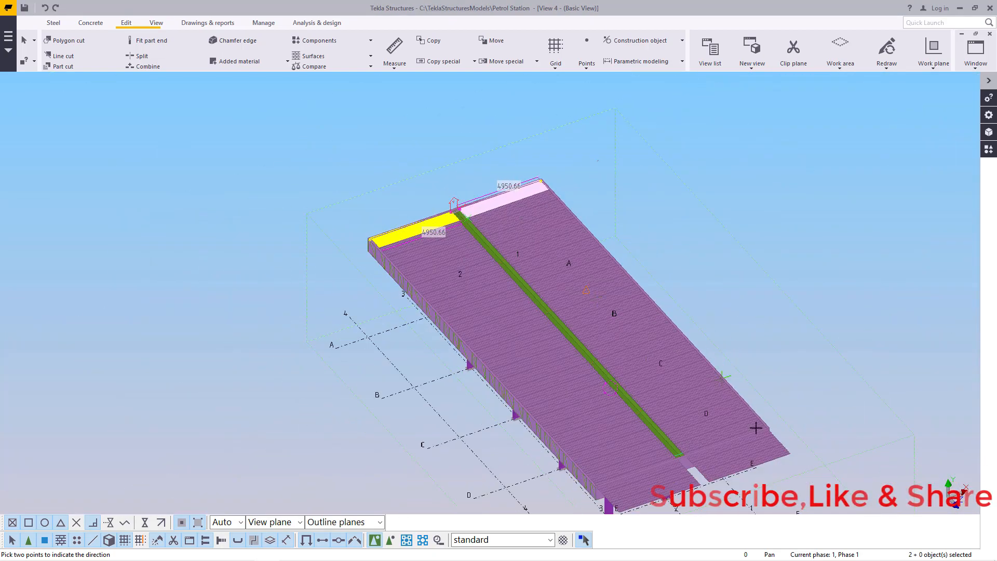
pyautogui.scroll(6, 755, 419)
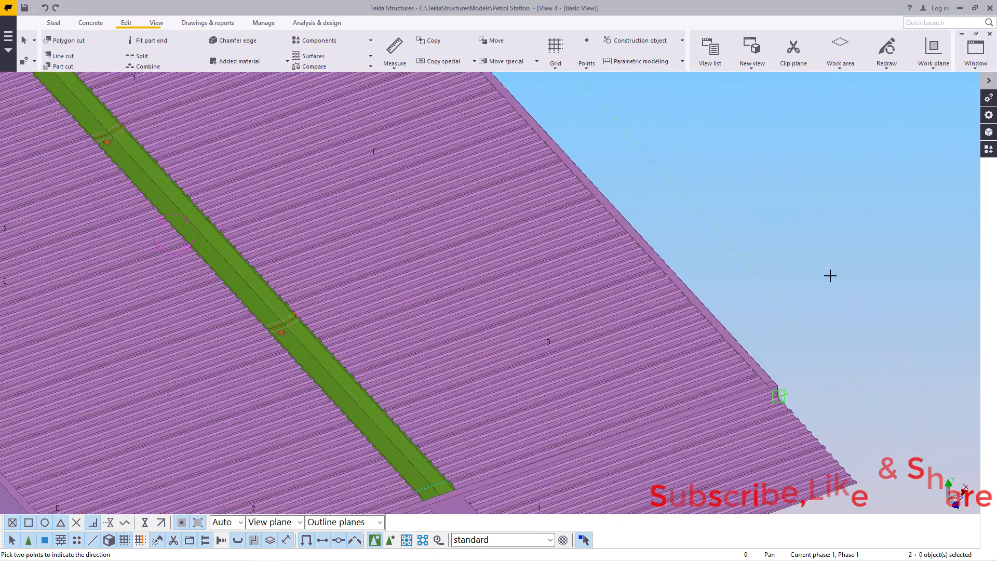
pyautogui.rightClick(842, 181)
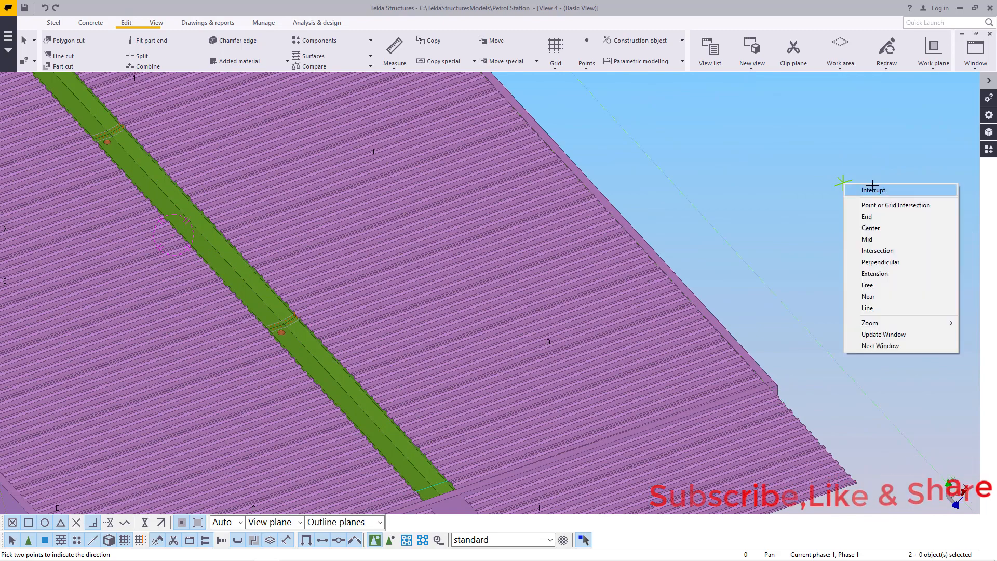
pyautogui.click(873, 188)
# Delete the surplus roof sheets overhanging the canopy's far end and undo the deletion of the sheet crossing the end fascia.
pyautogui.scroll(-2, 807, 213)
pyautogui.scroll(3, 824, 390)
pyautogui.click(819, 372)
pyautogui.moveTo(817, 372); pyautogui.dragTo(770, 291)
pyautogui.click(759, 285)
pyautogui.press('Delete')
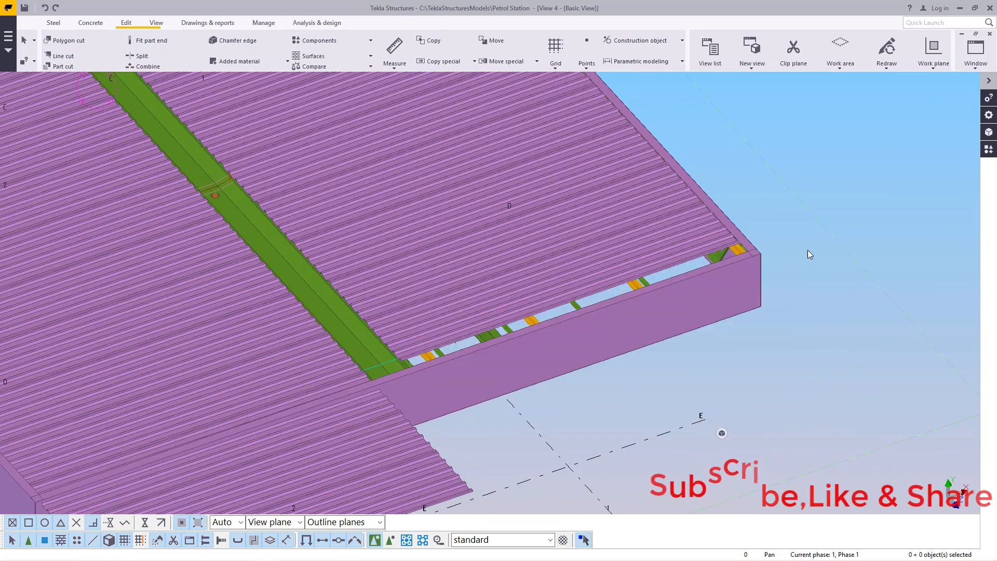
pyautogui.scroll(-2, 805, 253)
pyautogui.scroll(2, 576, 363)
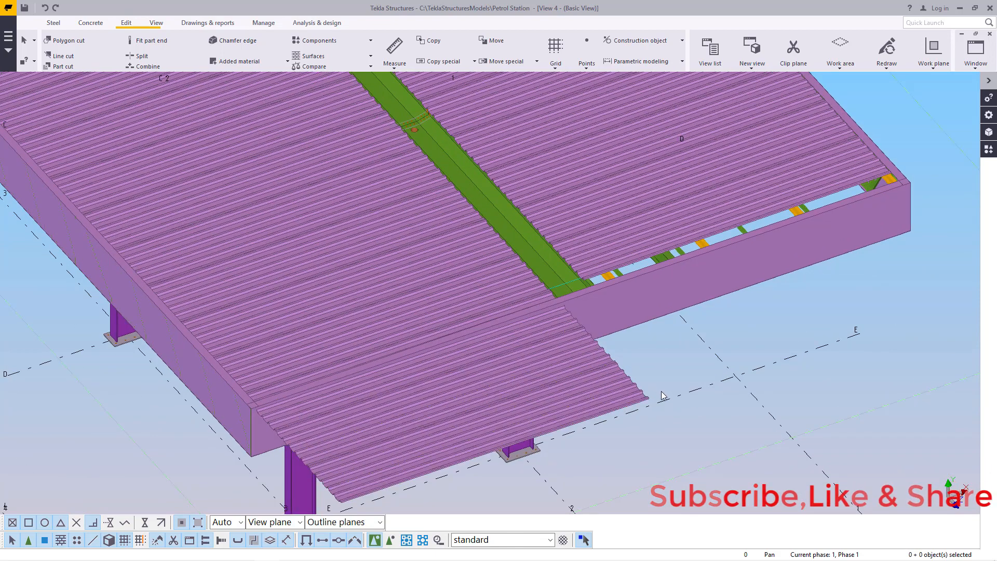
pyautogui.click(46, 8)
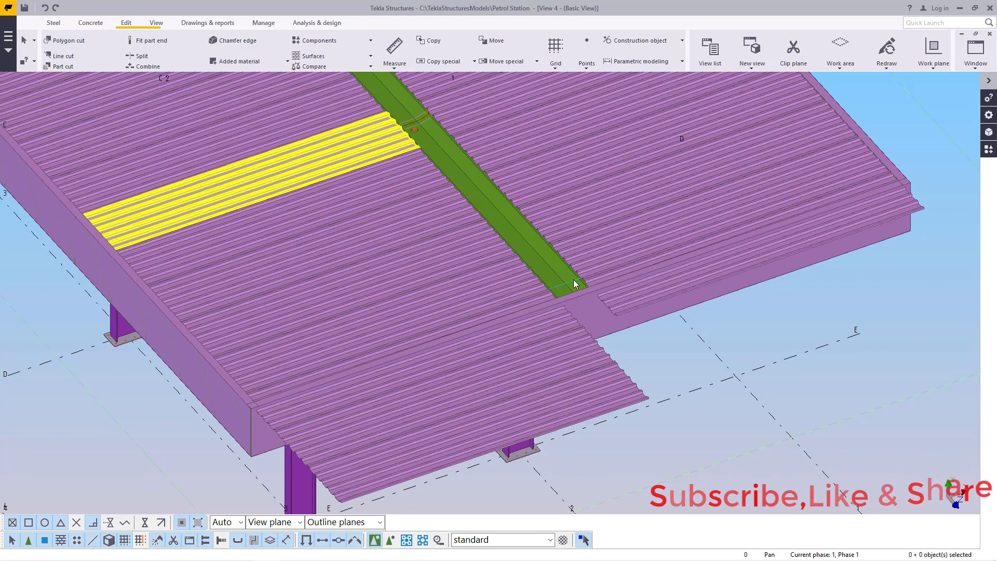
pyautogui.scroll(3, 594, 364)
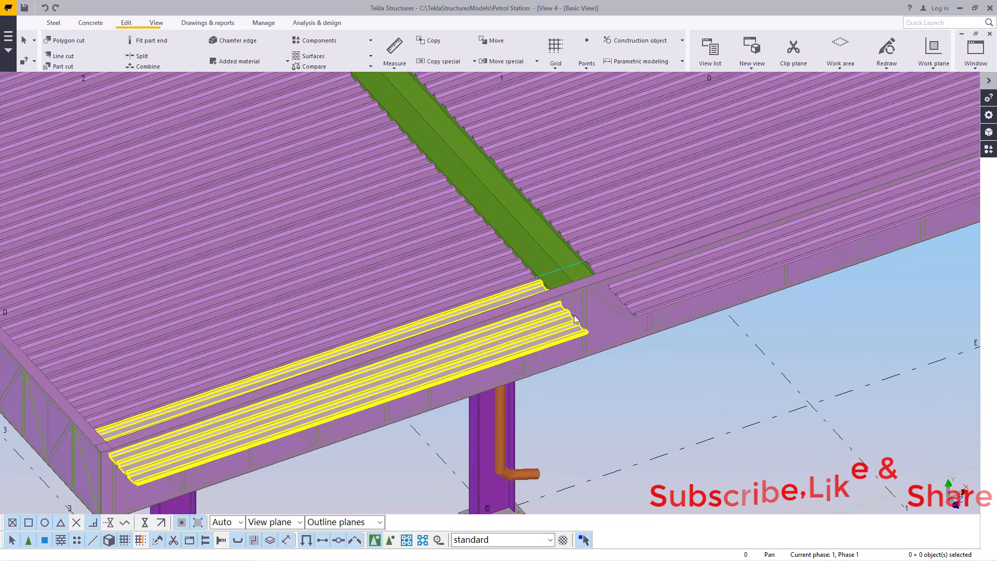
# Examine from below the gutter end how the last roof sheet's ribs meet the end fascia.
pyautogui.click(159, 23)
pyautogui.click(387, 56)
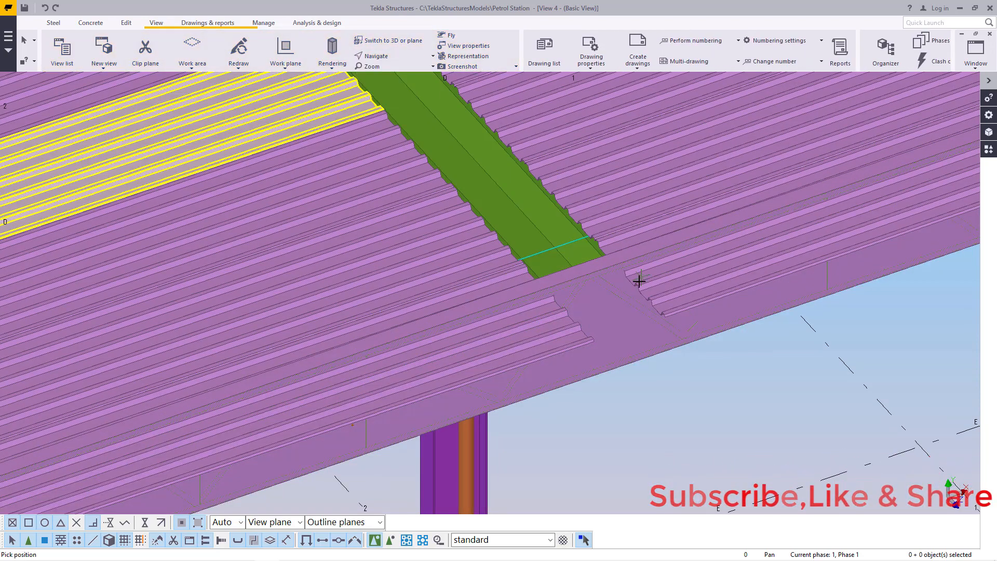
pyautogui.moveTo(651, 296); pyautogui.dragTo(747, 285)
pyautogui.scroll(10, 590, 276)
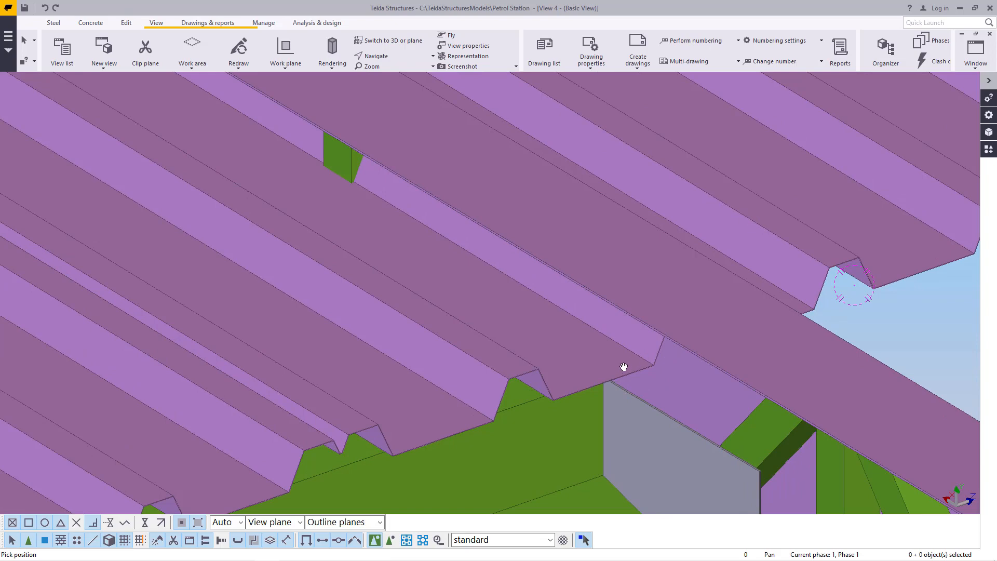
pyautogui.scroll(-2, 624, 366)
pyautogui.rightClick(593, 228)
pyautogui.click(615, 234)
pyautogui.scroll(5, 625, 361)
pyautogui.scroll(2, 660, 371)
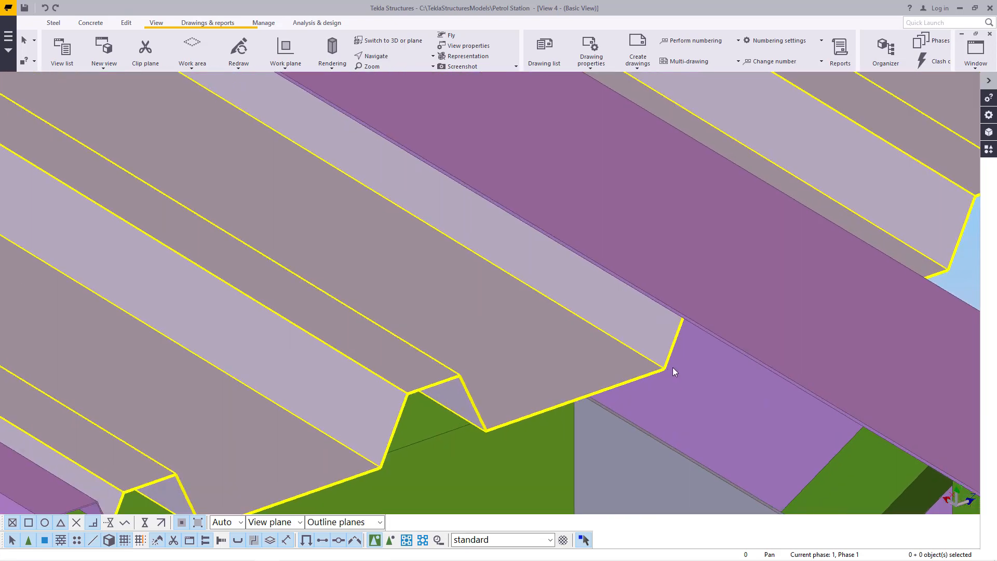
pyautogui.click(138, 26)
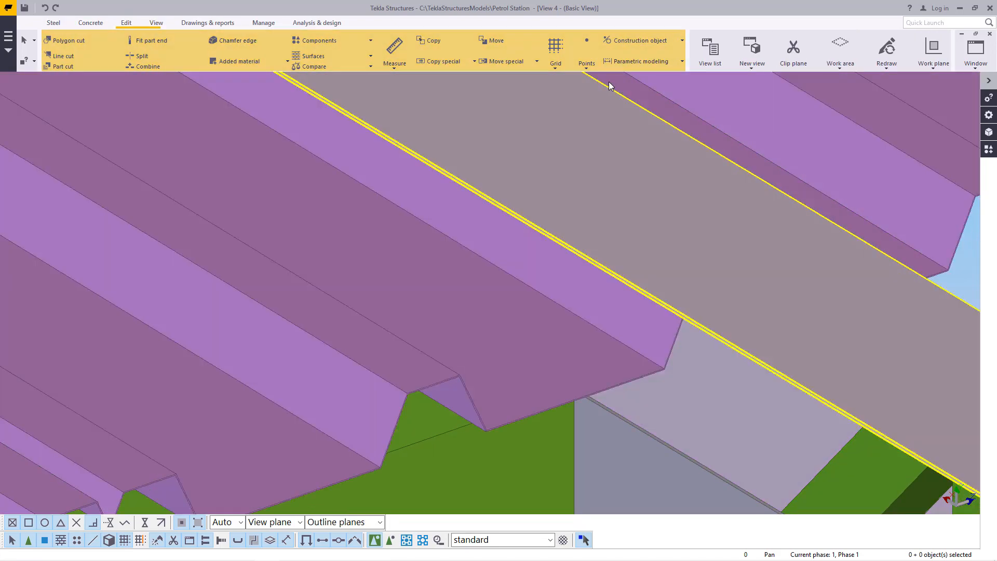
pyautogui.click(587, 54)
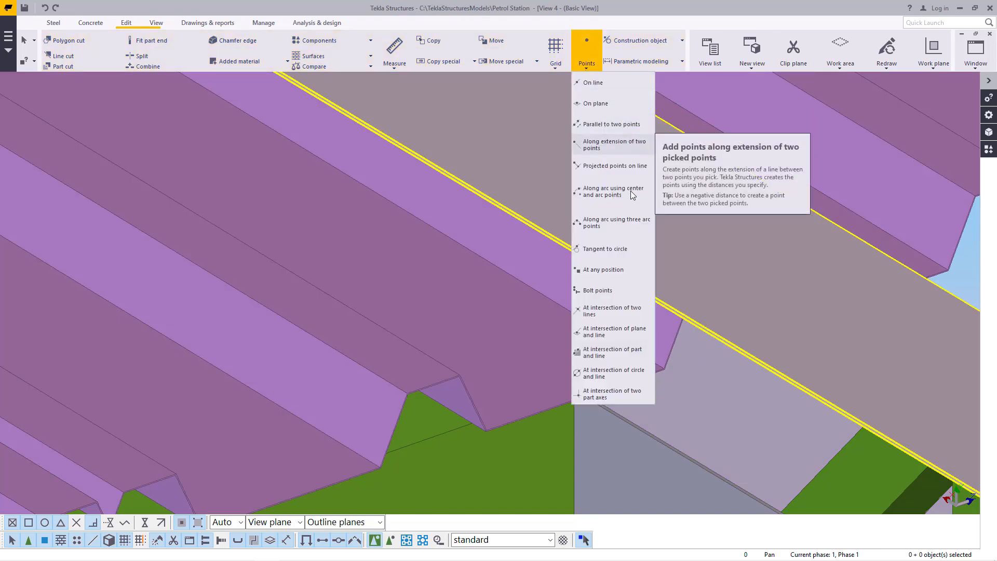
pyautogui.click(625, 269)
pyautogui.scroll(5, 659, 385)
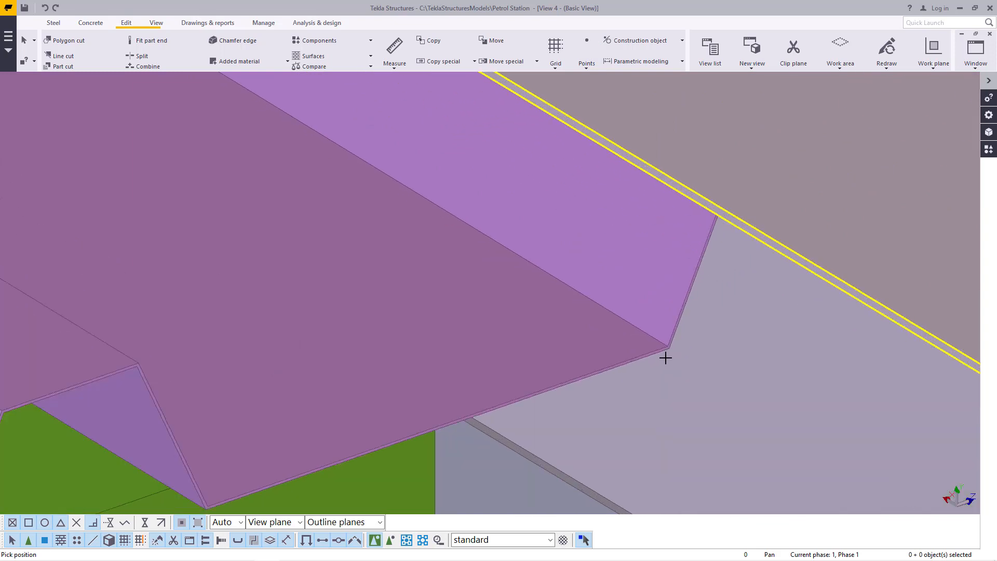
pyautogui.rightClick(559, 152)
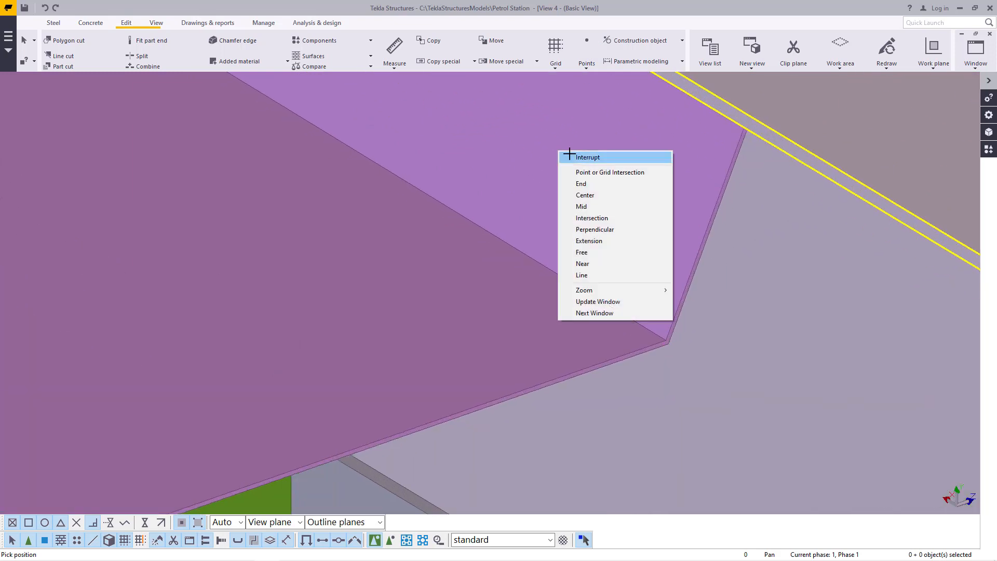
pyautogui.click(574, 155)
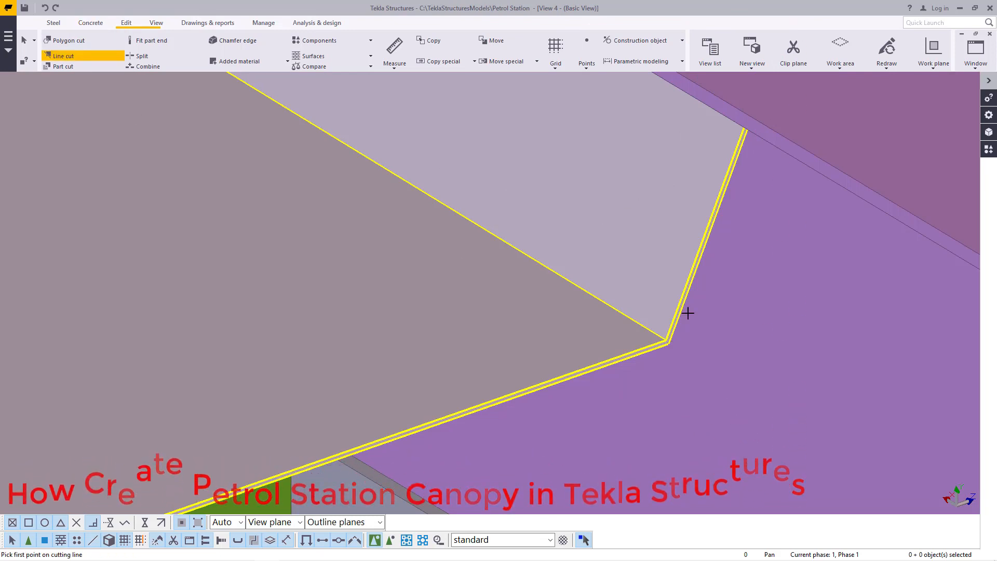
# Line-cut the last roof sheet along the base of the rib beside the end fascia, removing the part beyond the fascia.
pyautogui.scroll(2, 681, 349)
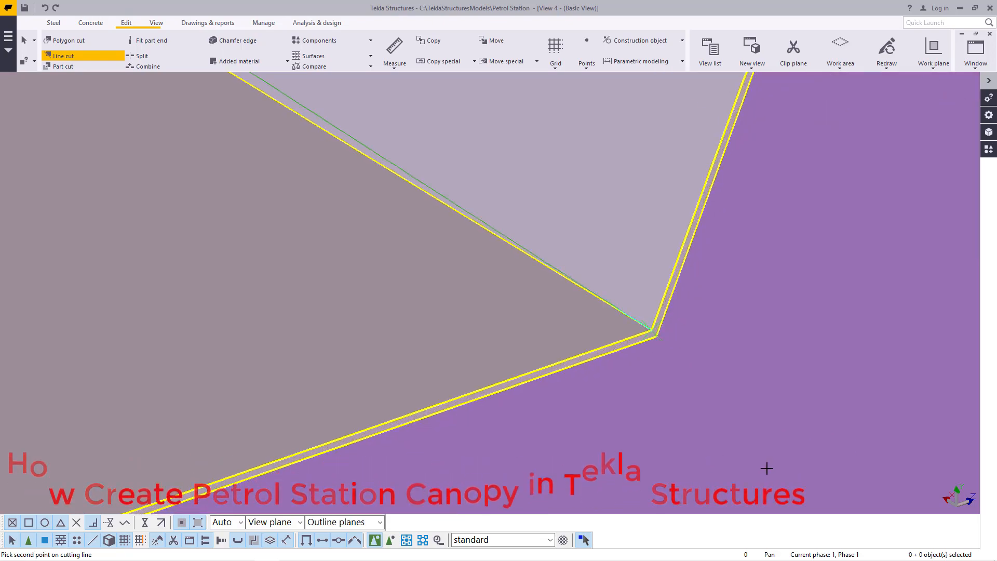
pyautogui.scroll(-6, 734, 459)
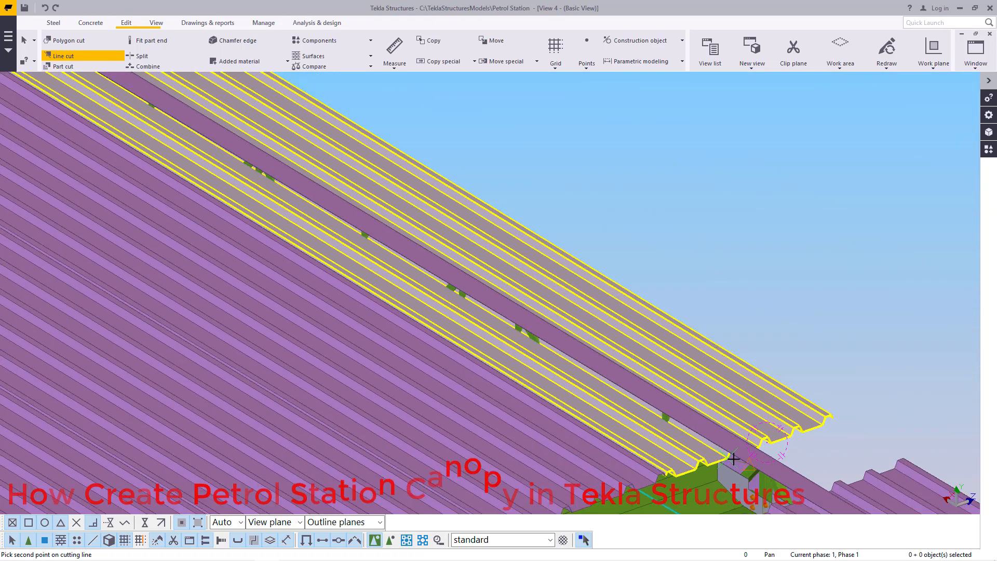
pyautogui.scroll(-3, 733, 459)
pyautogui.scroll(6, 333, 213)
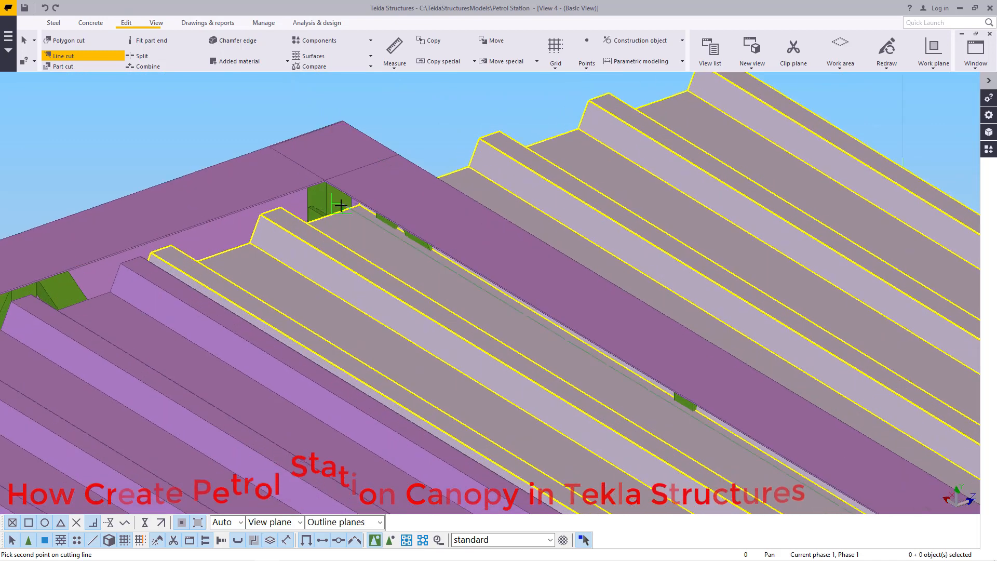
pyautogui.scroll(5, 341, 206)
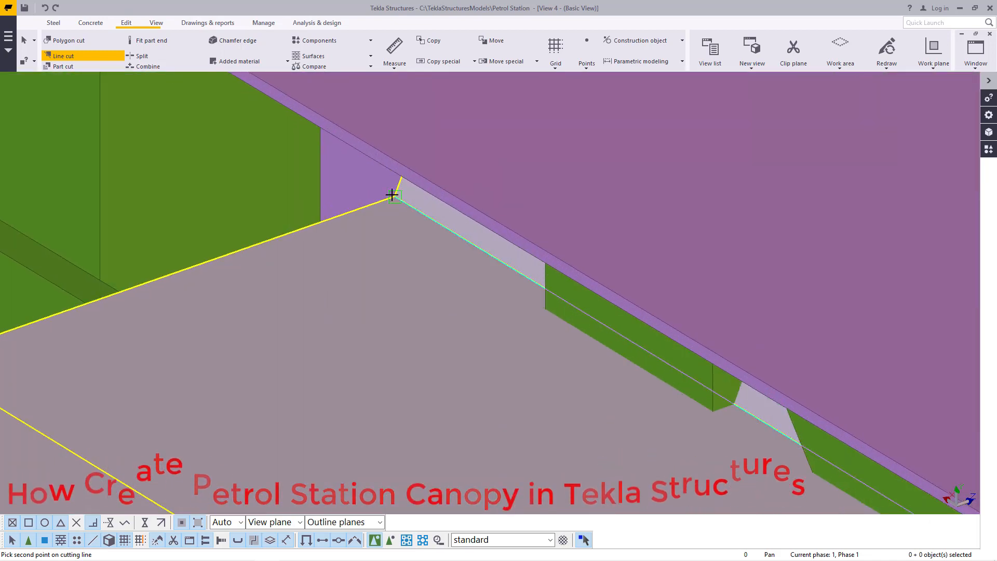
pyautogui.click(365, 275)
pyautogui.scroll(-5, 364, 278)
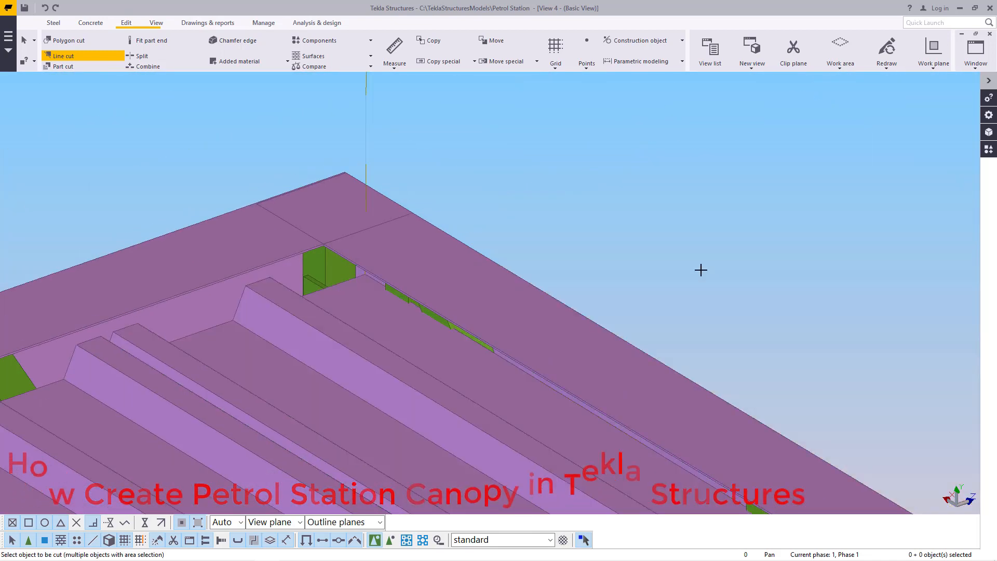
pyautogui.scroll(-6, 314, 172)
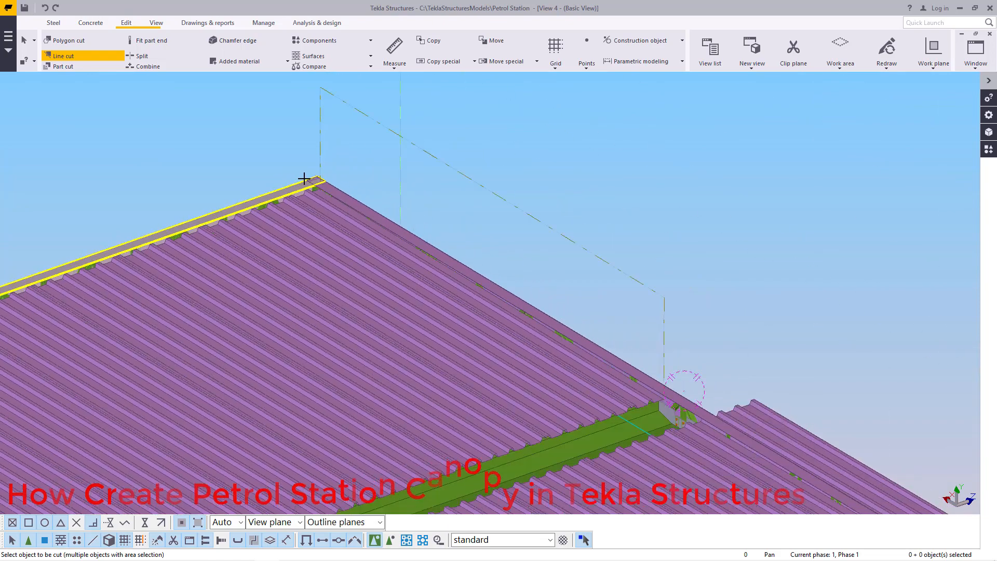
pyautogui.scroll(3, 695, 401)
pyautogui.scroll(5, 634, 417)
pyautogui.scroll(-5, 515, 305)
pyautogui.rightClick(656, 277)
# Delete the uncut last roof sheet on the other side of the gutter.
pyautogui.scroll(2, 688, 386)
pyautogui.click(702, 356)
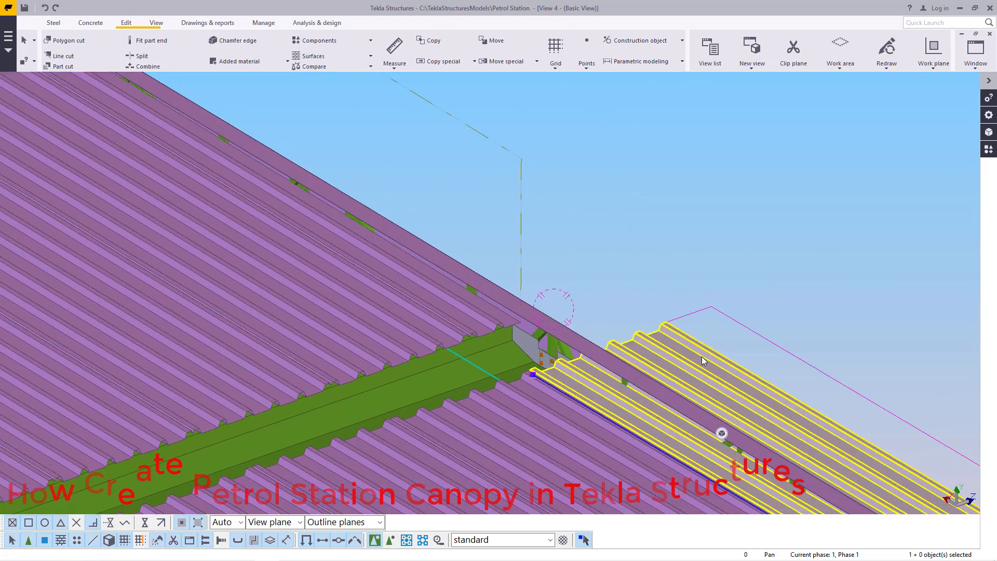
pyautogui.scroll(-2, 709, 337)
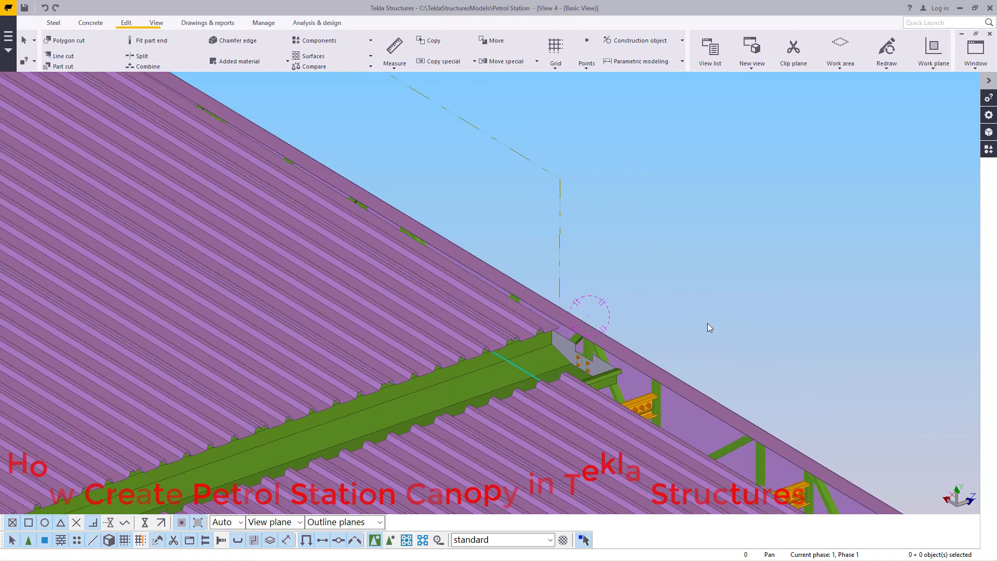
# Mirror-copy the trimmed roof sheet across the gutter about a picked line with X0 87.50, Y0 183.01 and angle -90.
pyautogui.click(563, 323)
pyautogui.scroll(-6, 738, 217)
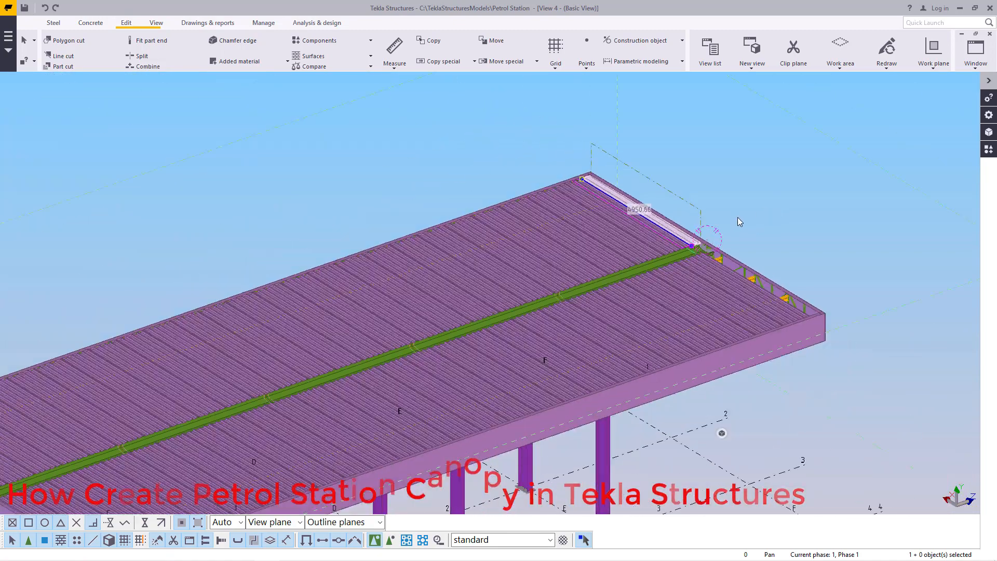
pyautogui.rightClick(761, 188)
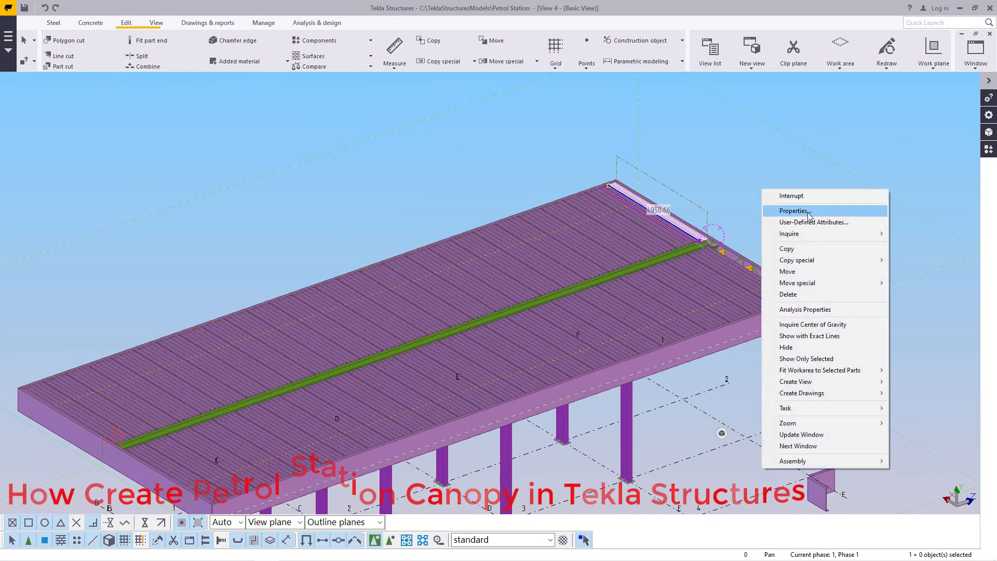
pyautogui.click(913, 283)
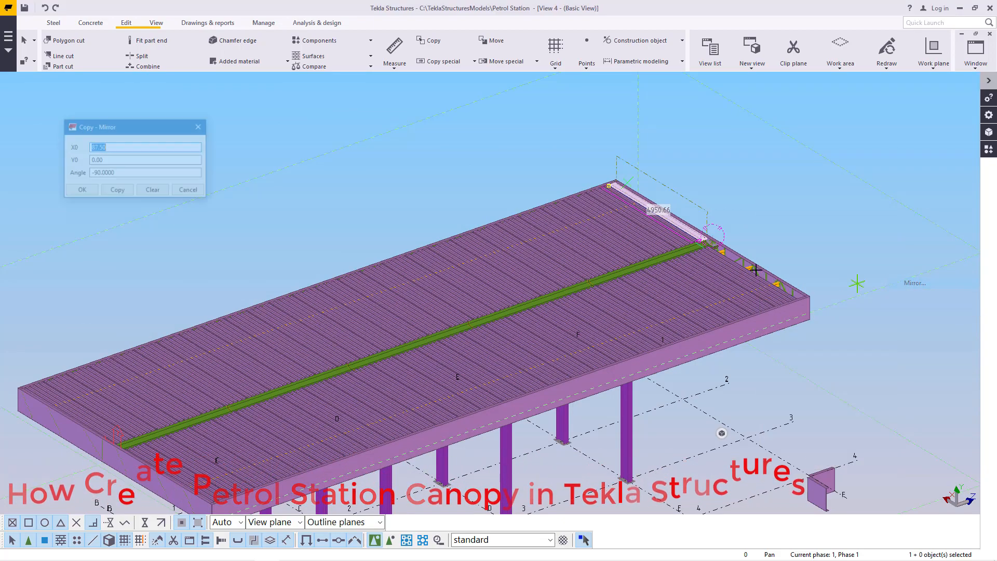
pyautogui.scroll(5, 120, 416)
pyautogui.scroll(8, 120, 416)
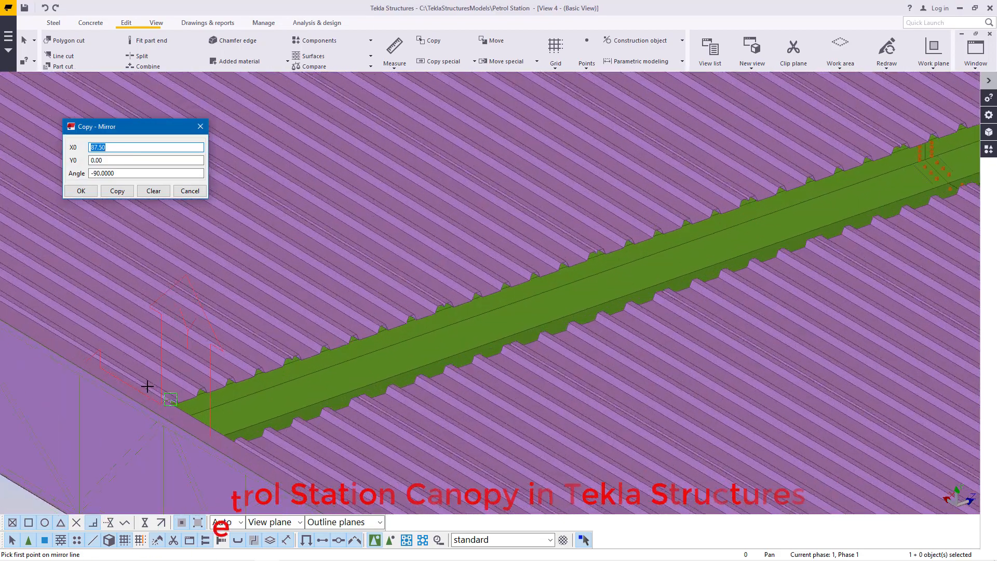
pyautogui.scroll(4, 173, 416)
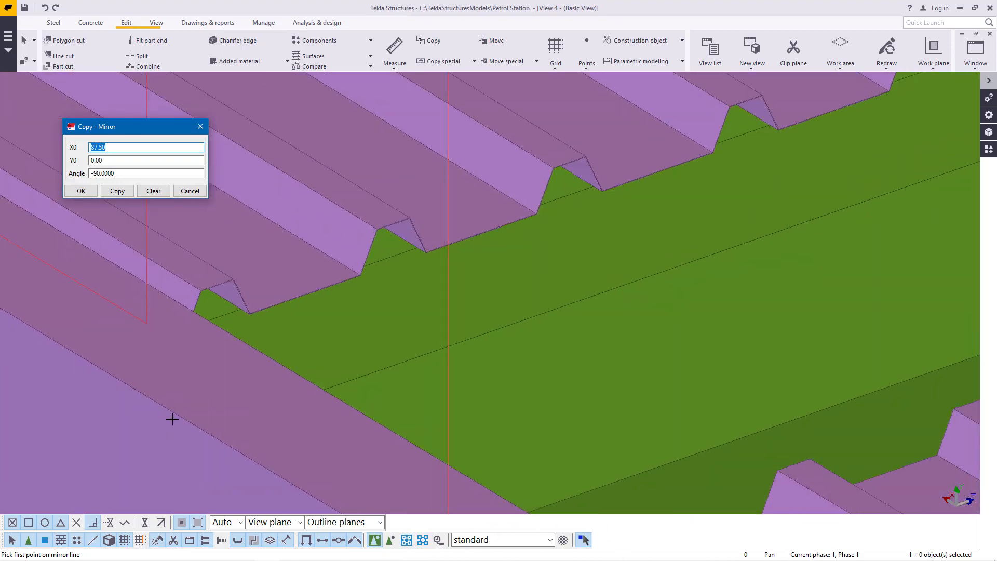
pyautogui.click(175, 414)
pyautogui.scroll(-8, 435, 262)
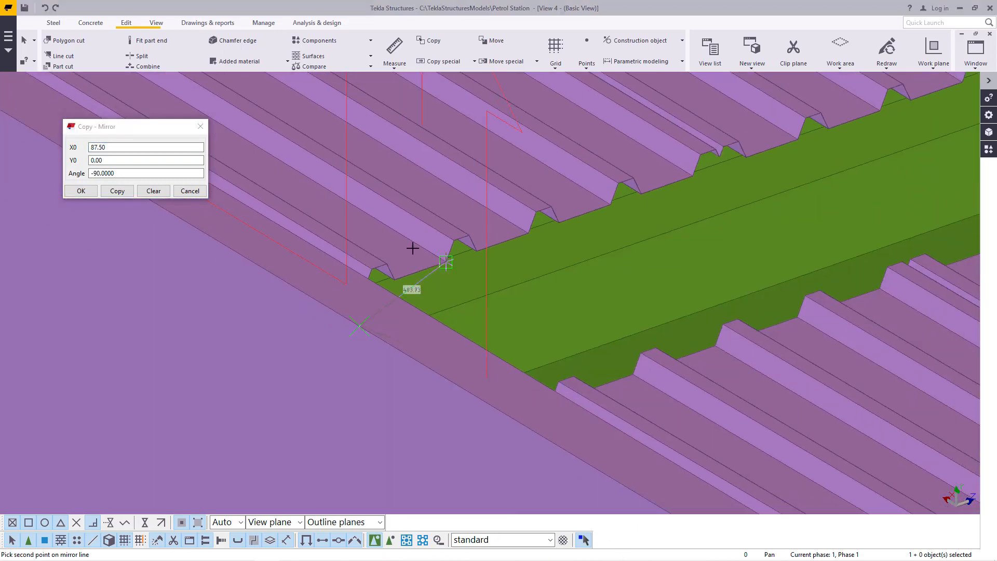
pyautogui.scroll(-2, 368, 468)
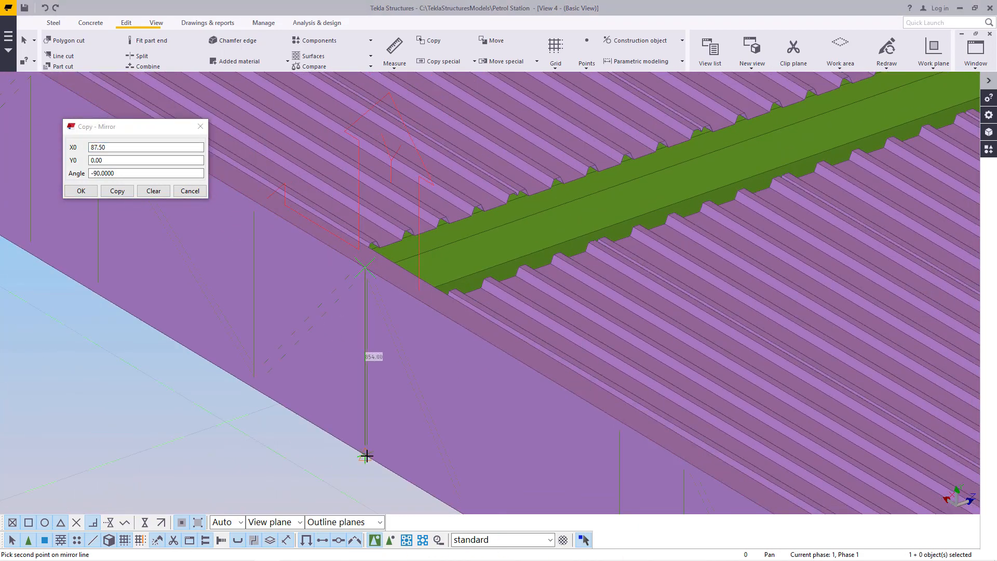
pyautogui.scroll(2, 368, 455)
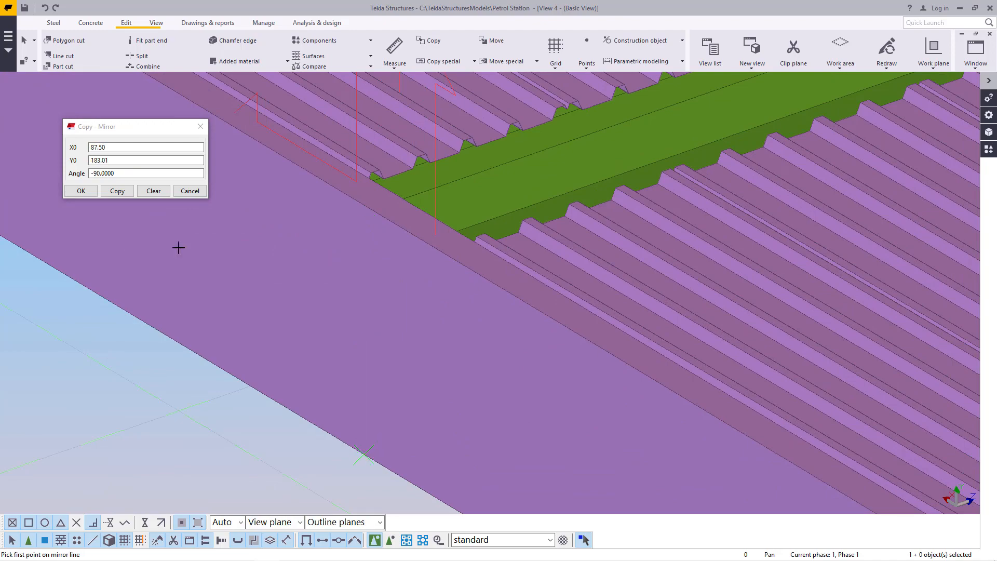
pyautogui.click(112, 191)
pyautogui.click(85, 191)
pyautogui.rightClick(199, 192)
pyautogui.click(207, 199)
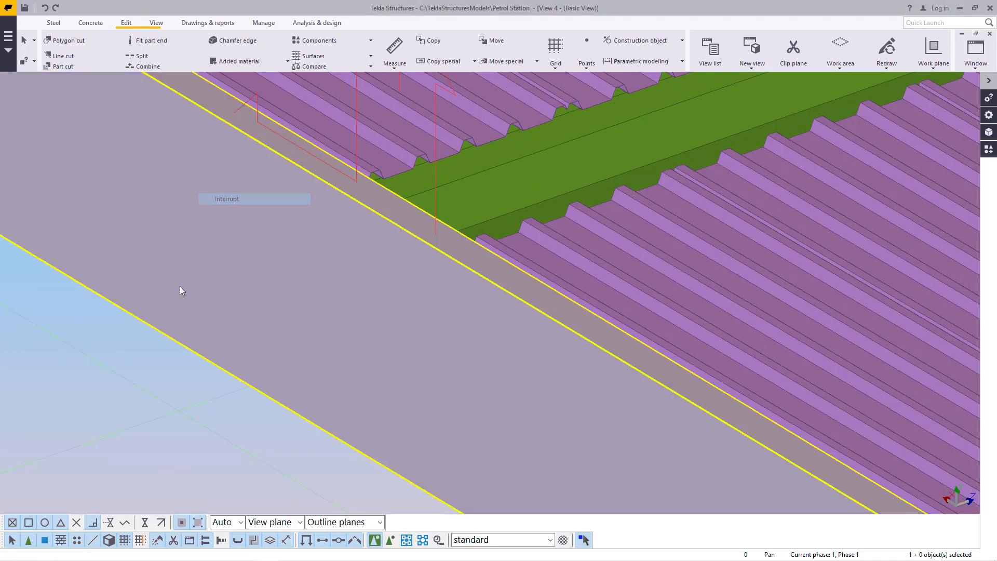
# Examine the finished roof sheets around both ends of the gutter and redraw the view.
pyautogui.scroll(-4, 186, 302)
pyautogui.scroll(-4, 199, 328)
pyautogui.scroll(6, 581, 131)
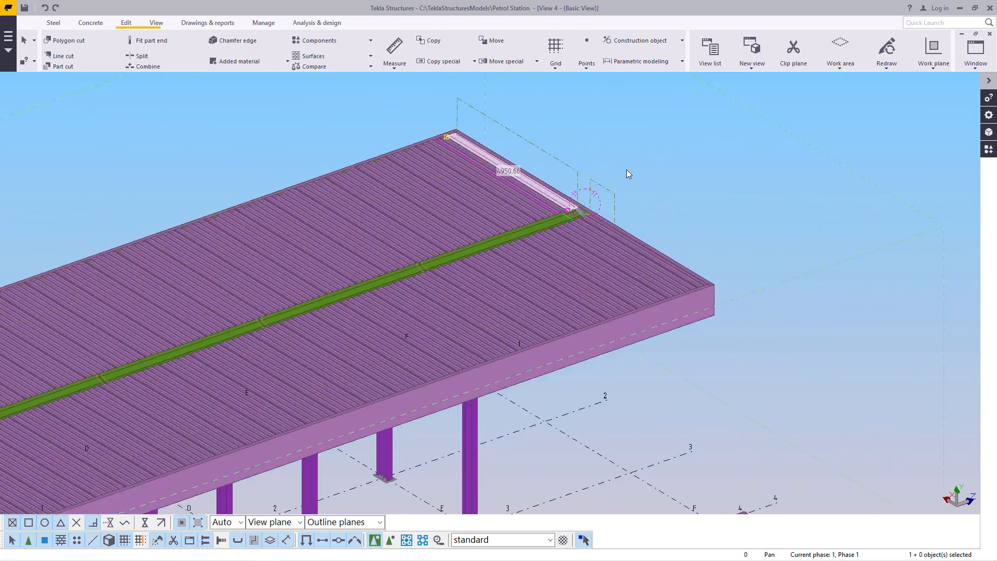
pyautogui.scroll(2, 568, 232)
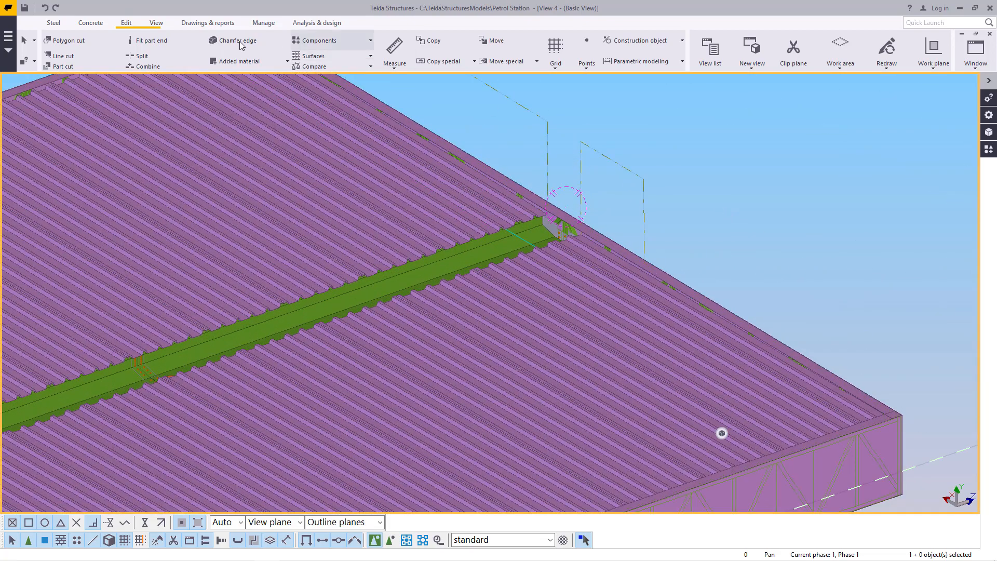
pyautogui.click(370, 55)
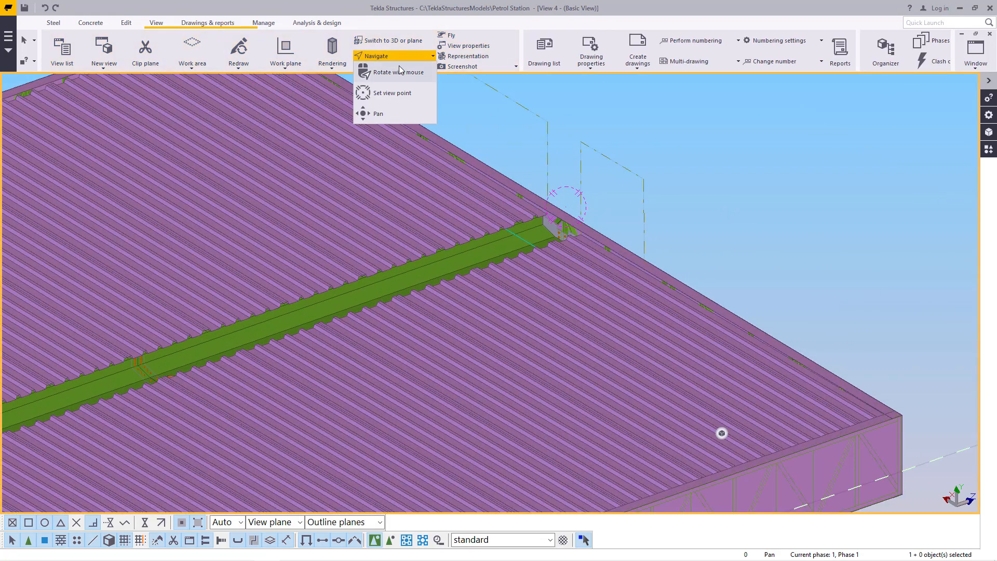
pyautogui.moveTo(575, 254); pyautogui.dragTo(214, 248)
pyautogui.rightClick(241, 216)
pyautogui.click(267, 222)
pyautogui.rightClick(271, 179)
pyautogui.click(314, 240)
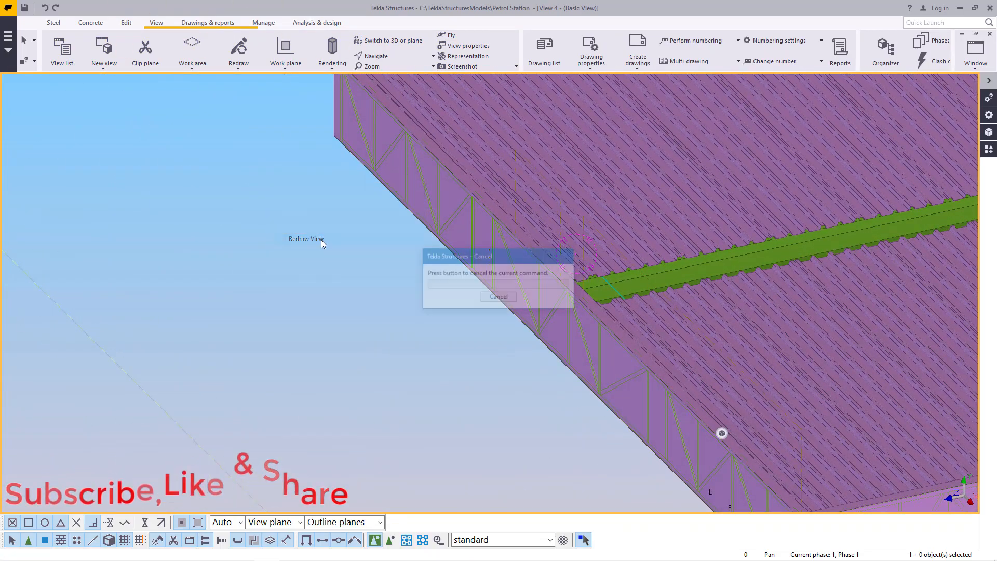
# Delete the stray fascia pieces standing beside the canopy near the intersection of grid lines F and 4.
pyautogui.scroll(-10, 323, 243)
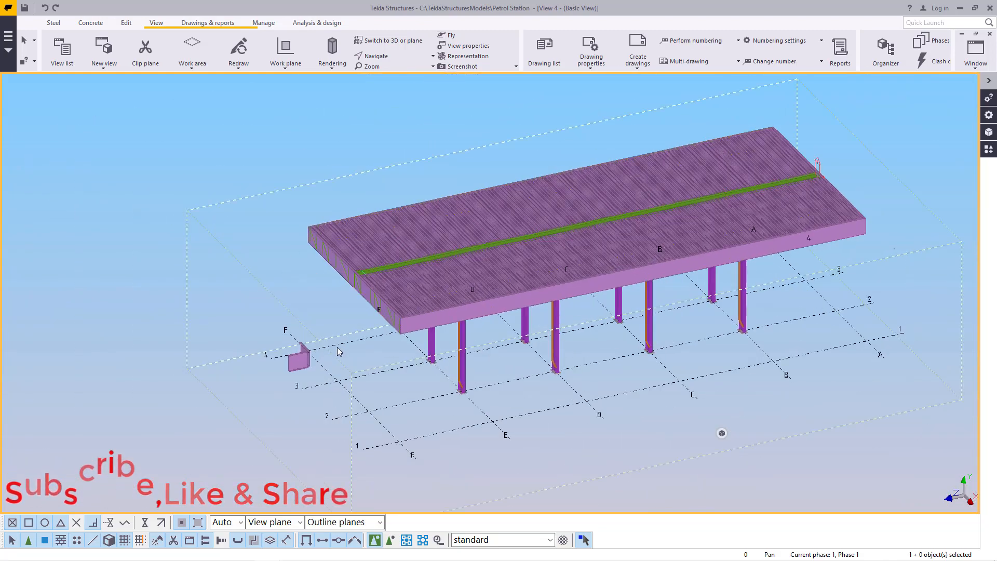
pyautogui.scroll(1, 307, 345)
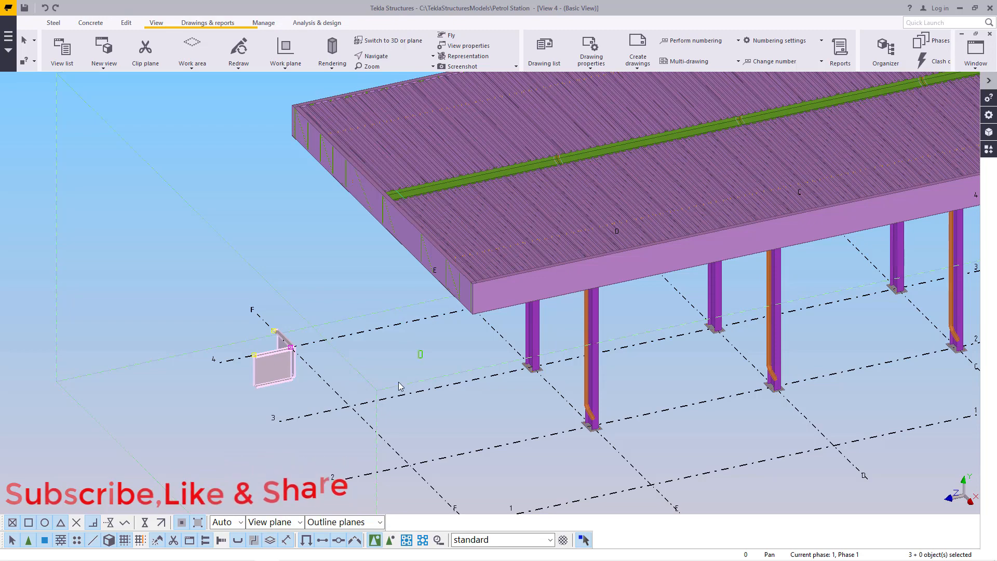
pyautogui.scroll(-1, 351, 377)
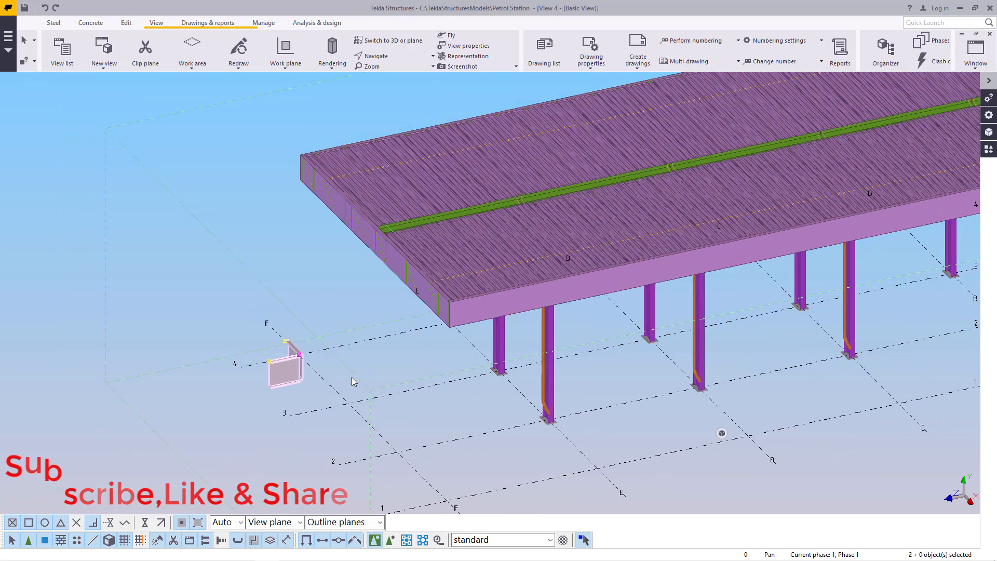
pyautogui.click(372, 360)
pyautogui.scroll(-3, 250, 419)
pyautogui.scroll(5, 727, 200)
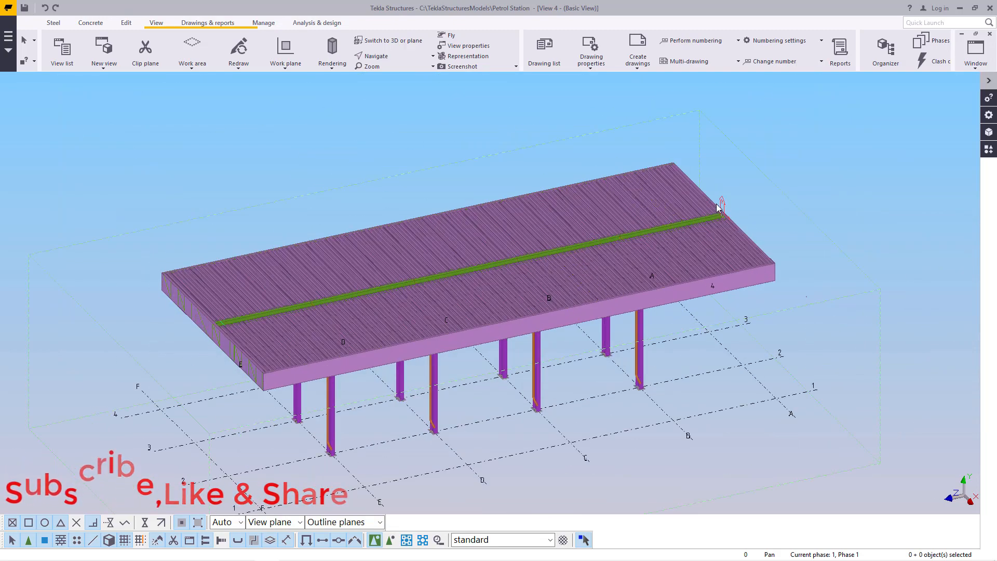
# Examine the whole canopy from above and below, including the roof sheets, rafters, purlins, columns and downpipes.
pyautogui.scroll(2, 743, 188)
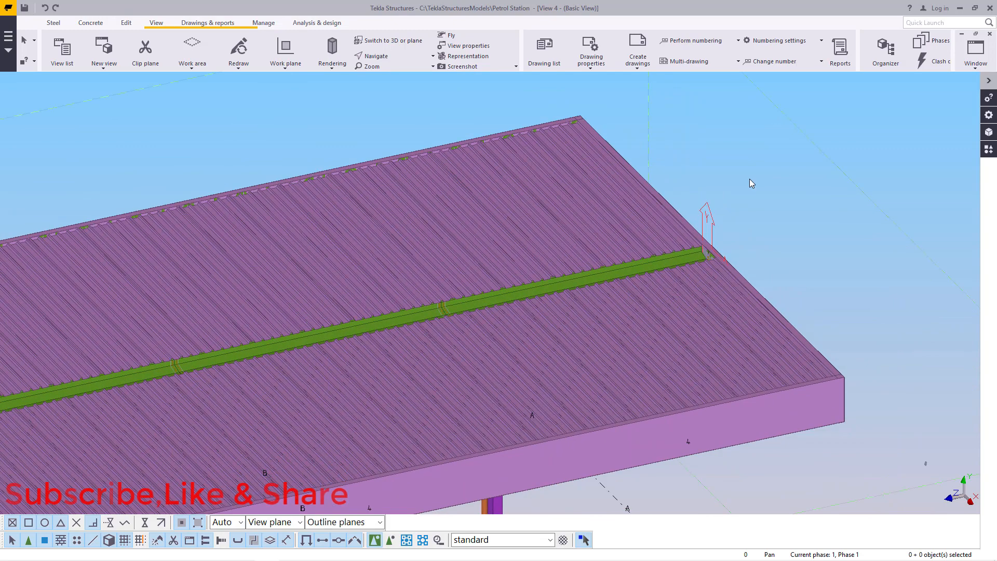
pyautogui.scroll(5, 709, 266)
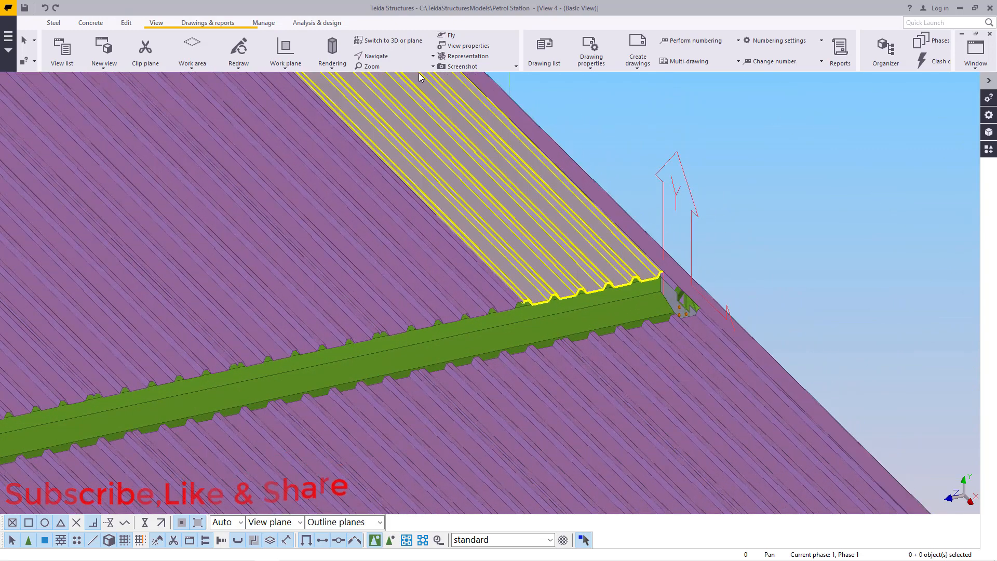
pyautogui.click(400, 57)
pyautogui.click(414, 90)
pyautogui.keyDown('ctrl'); pyautogui.moveTo(665, 303); pyautogui.dragTo(491, 240, button='middle'); pyautogui.keyUp('ctrl')
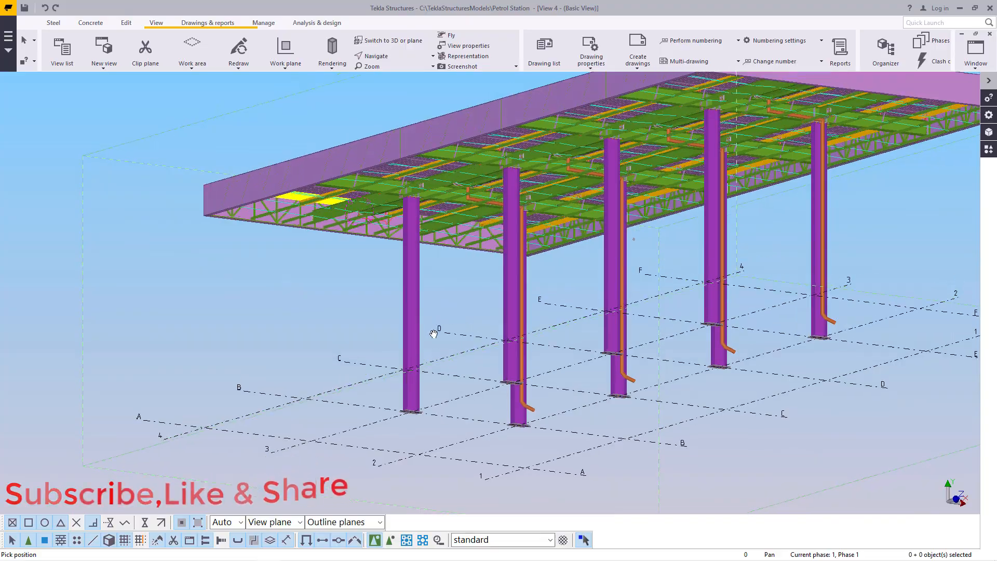
pyautogui.scroll(-1, 432, 327)
pyautogui.scroll(6, 491, 168)
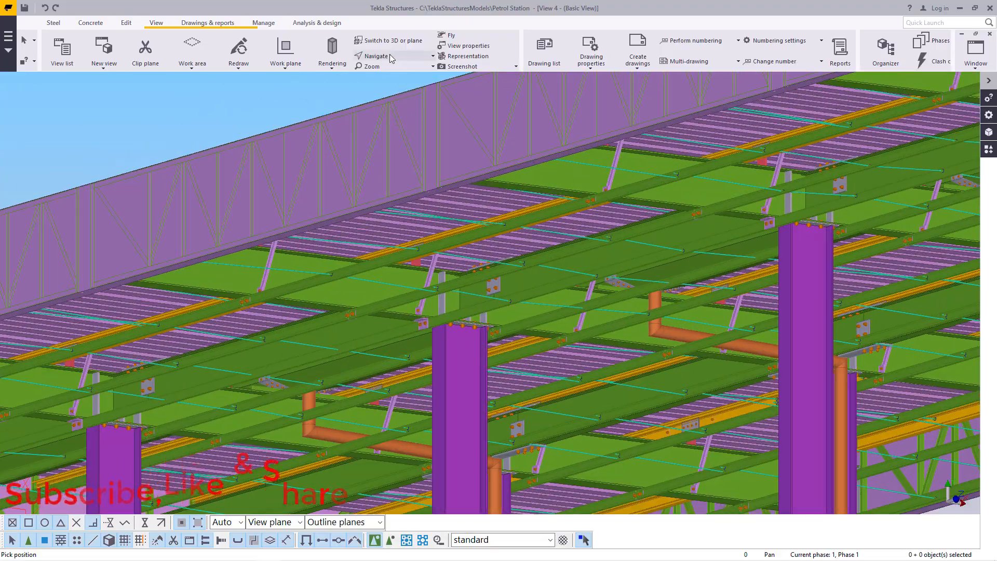
pyautogui.moveTo(531, 246)
pyautogui.keyDown('ctrl'); pyautogui.mouseDown(button='middle')
pyautogui.moveTo(552, 232)
pyautogui.moveTo(552, 207)
pyautogui.moveTo(510, 194)
pyautogui.moveTo(452, 195)
pyautogui.moveTo(530, 250)
pyautogui.moveTo(601, 258)
pyautogui.moveTo(476, 232)
pyautogui.moveTo(459, 278)
pyautogui.moveTo(391, 300)
pyautogui.moveTo(387, 350)
pyautogui.moveTo(458, 383)
pyautogui.moveTo(534, 325)
pyautogui.moveTo(528, 233)
pyautogui.mouseUp(button='middle'); pyautogui.keyUp('ctrl')
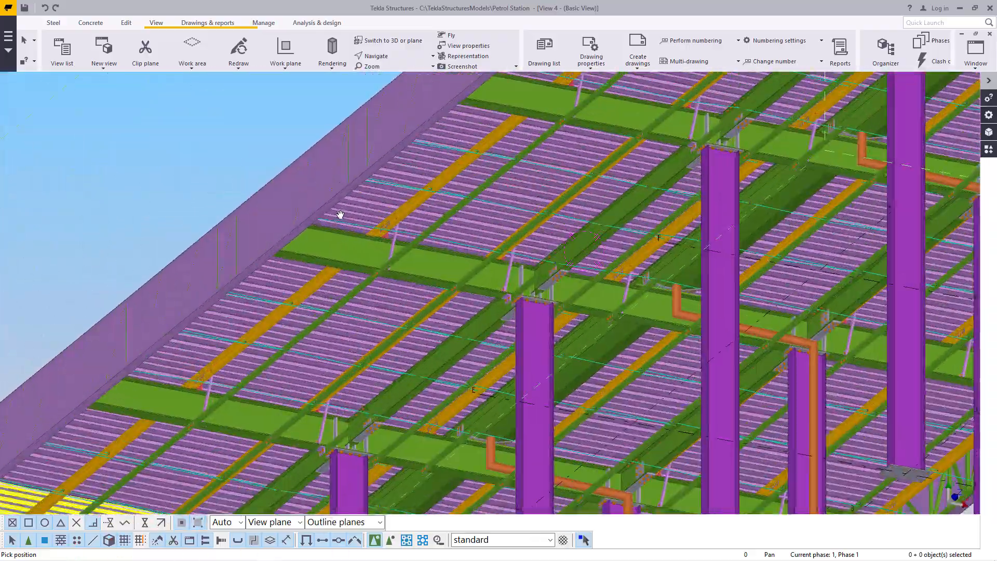
pyautogui.scroll(3, 341, 215)
pyautogui.scroll(6, 412, 234)
pyautogui.scroll(-5, 387, 240)
pyautogui.keyDown('ctrl'); pyautogui.moveTo(471, 242); pyautogui.dragTo(429, 240, button='middle'); pyautogui.keyUp('ctrl')
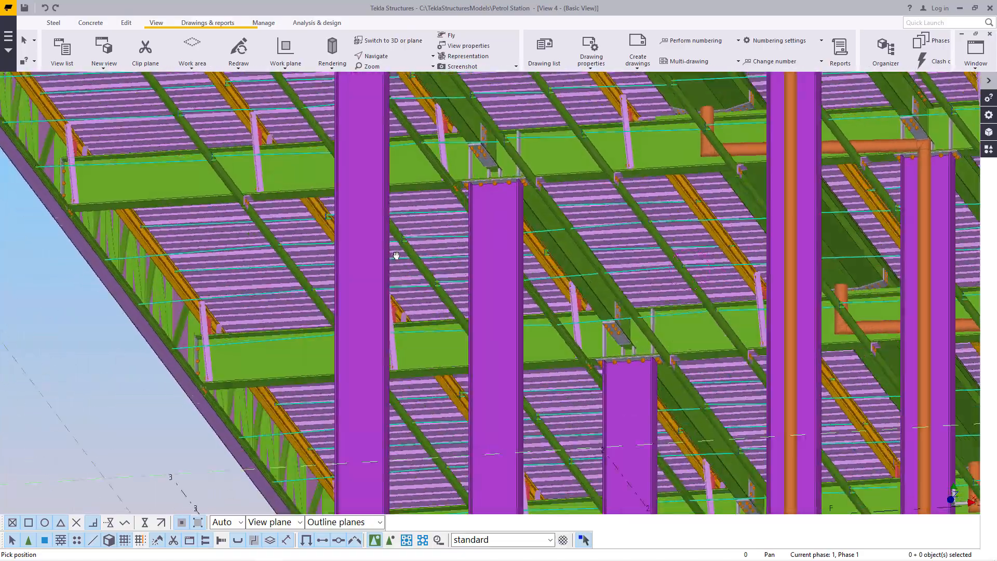
pyautogui.keyDown('ctrl'); pyautogui.moveTo(396, 255); pyautogui.dragTo(473, 241, button='middle'); pyautogui.keyUp('ctrl')
pyautogui.scroll(-3, 473, 241)
pyautogui.keyDown('ctrl'); pyautogui.moveTo(547, 244); pyautogui.dragTo(448, 230, button='middle'); pyautogui.keyUp('ctrl')
pyautogui.keyDown('ctrl'); pyautogui.moveTo(365, 260); pyautogui.dragTo(367, 271, button='middle'); pyautogui.keyUp('ctrl')
pyautogui.keyDown('ctrl'); pyautogui.moveTo(478, 261); pyautogui.dragTo(505, 339, button='middle'); pyautogui.keyUp('ctrl')
pyautogui.scroll(3, 342, 194)
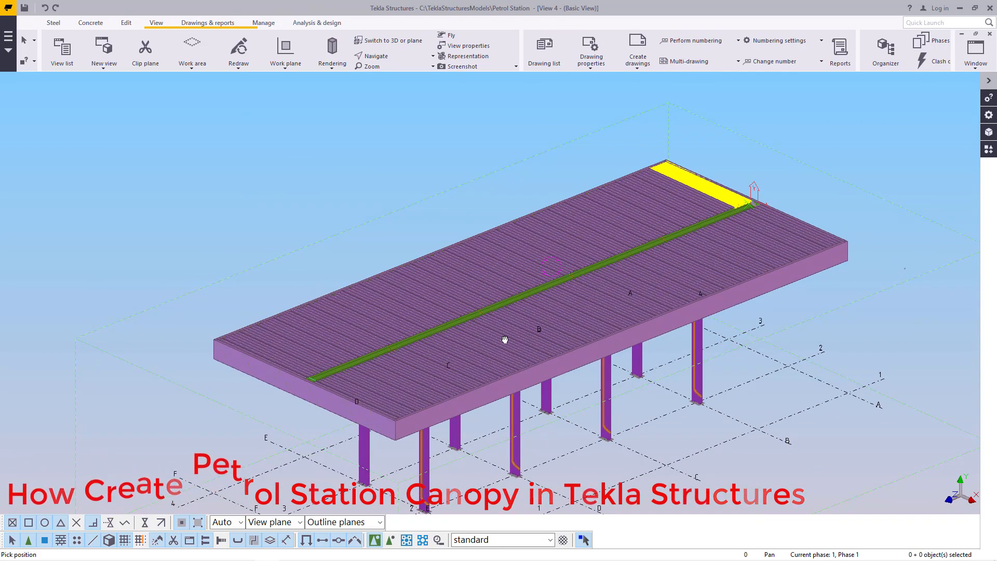
pyautogui.scroll(5, 760, 247)
pyautogui.rightClick(815, 181)
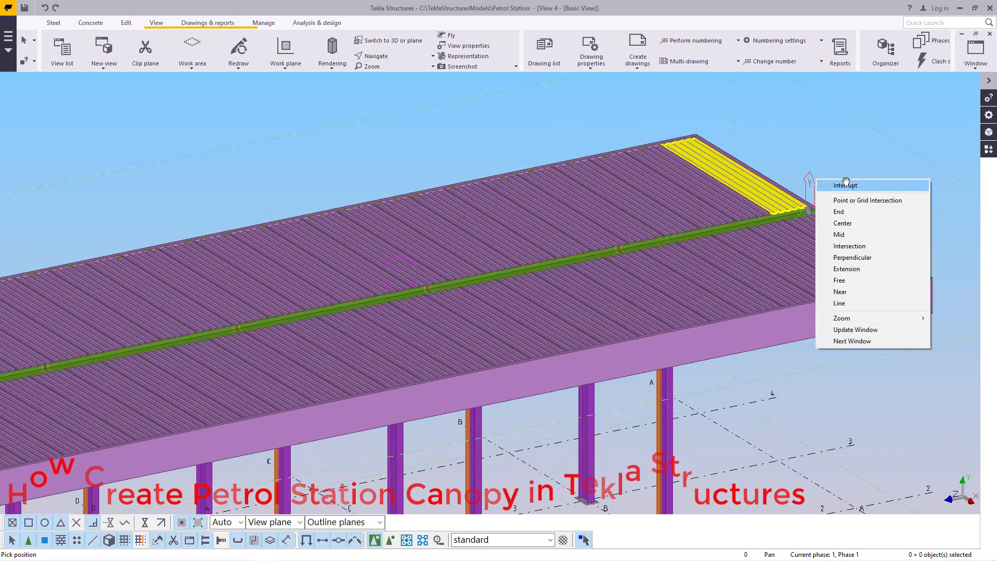
pyautogui.click(812, 179)
# Compare the two ends of the roof gutter and inspect how each one meets the end fascia.
pyautogui.scroll(3, 800, 177)
pyautogui.scroll(-4, 771, 189)
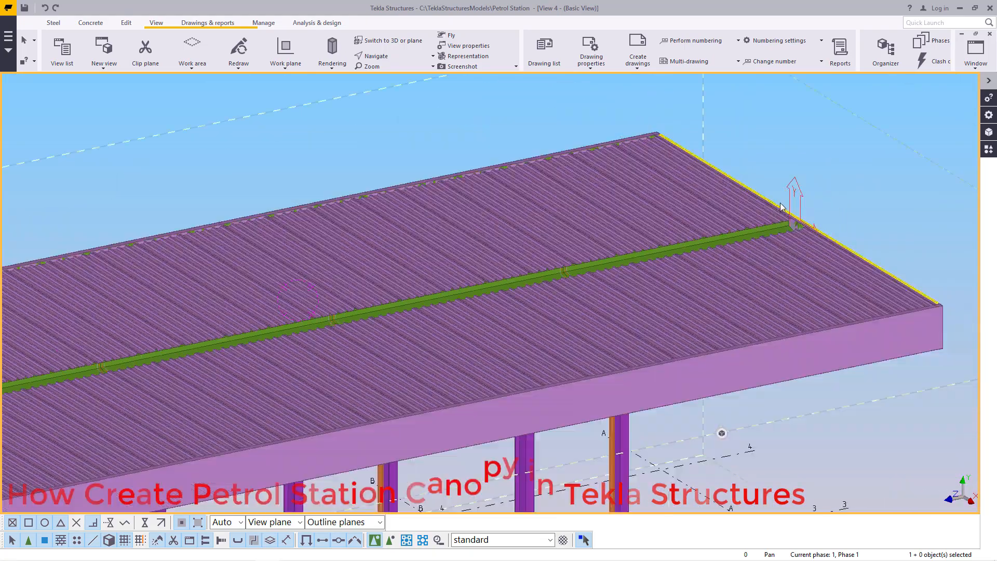
pyautogui.scroll(-2, 771, 191)
pyautogui.scroll(5, 548, 325)
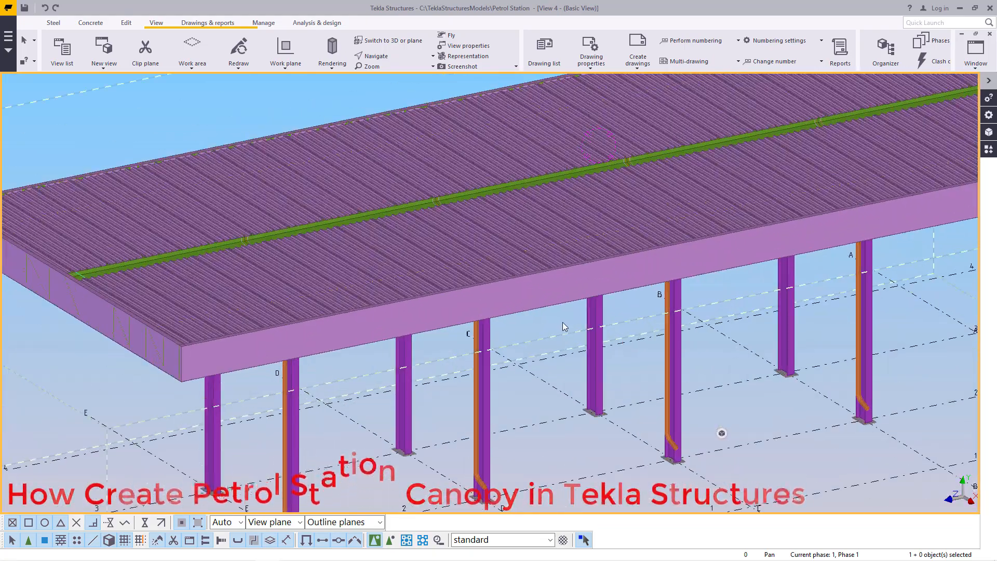
pyautogui.scroll(-3, 294, 407)
pyautogui.scroll(6, 817, 175)
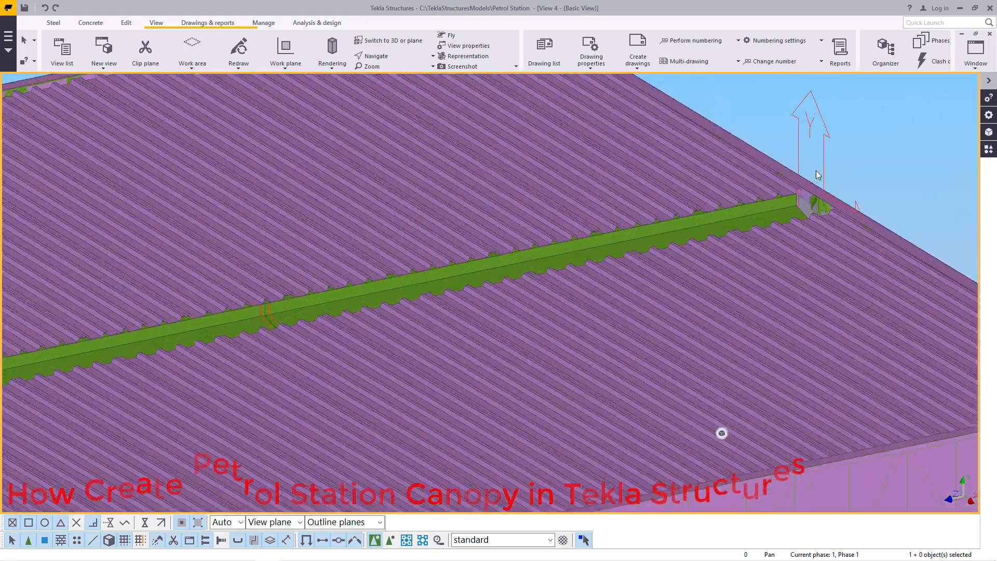
pyautogui.scroll(-5, 817, 175)
pyautogui.scroll(6, 217, 335)
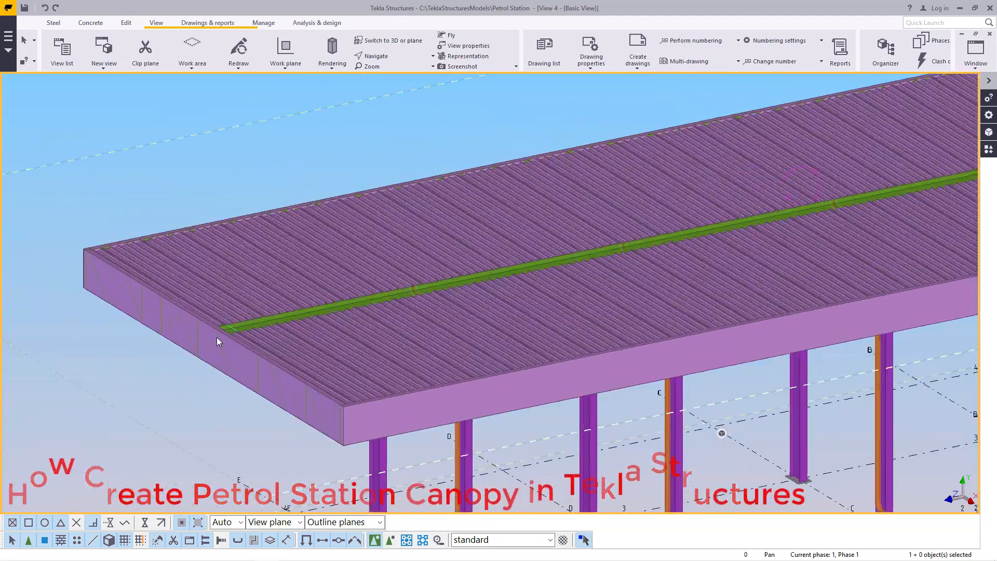
pyautogui.scroll(2, 223, 331)
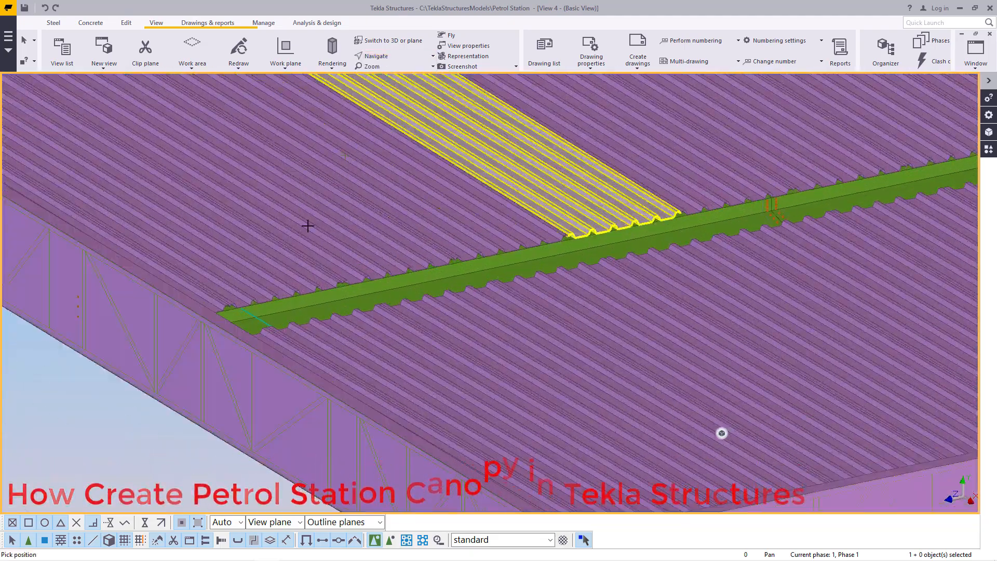
pyautogui.scroll(4, 281, 312)
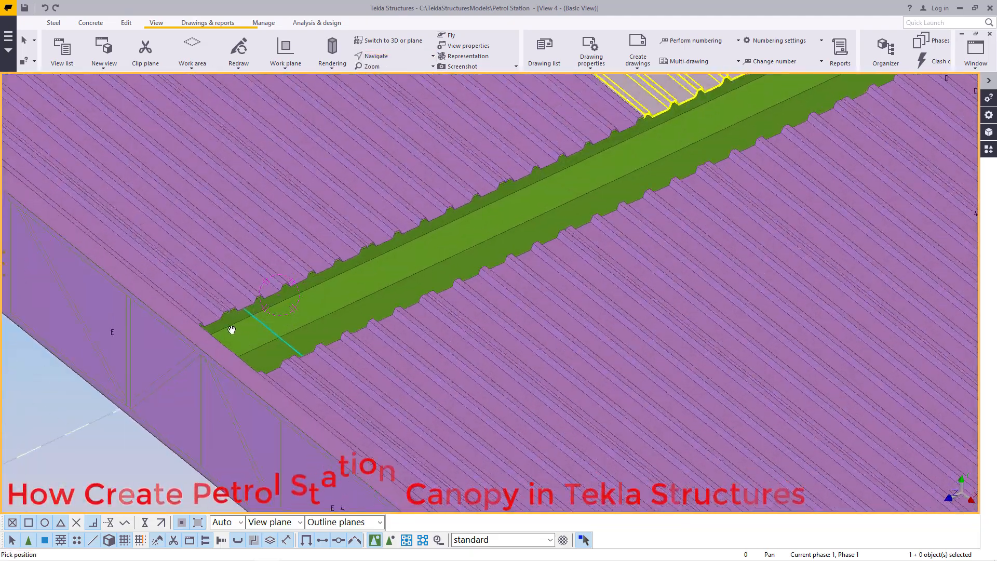
pyautogui.scroll(1, 279, 340)
pyautogui.rightClick(423, 287)
pyautogui.click(447, 294)
# Inspect the thin cross bar near the gutter end and the gutter segment up to its first joint.
pyautogui.scroll(-3, 281, 335)
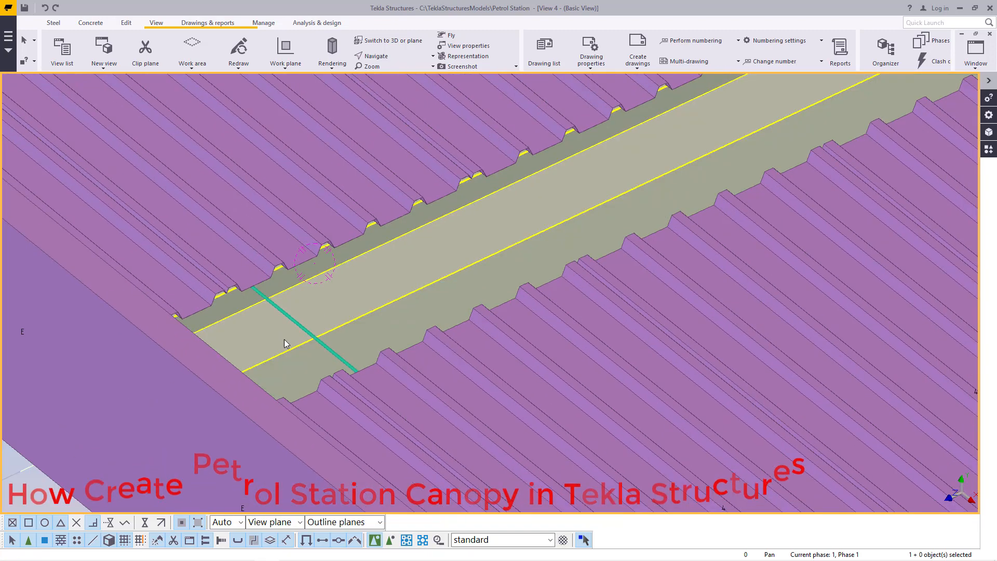
pyautogui.scroll(1, 317, 321)
pyautogui.scroll(-3, 307, 329)
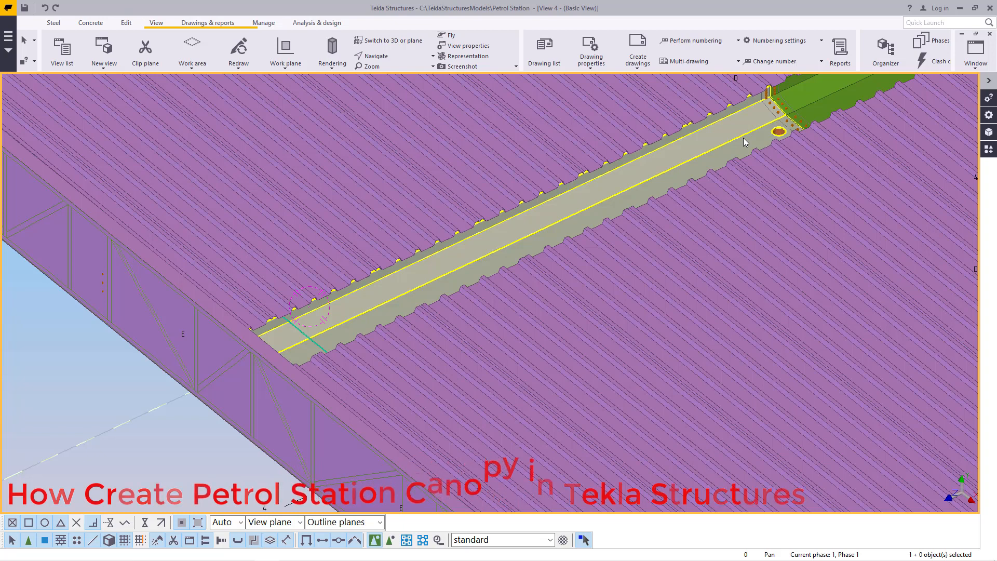
pyautogui.scroll(-2, 280, 372)
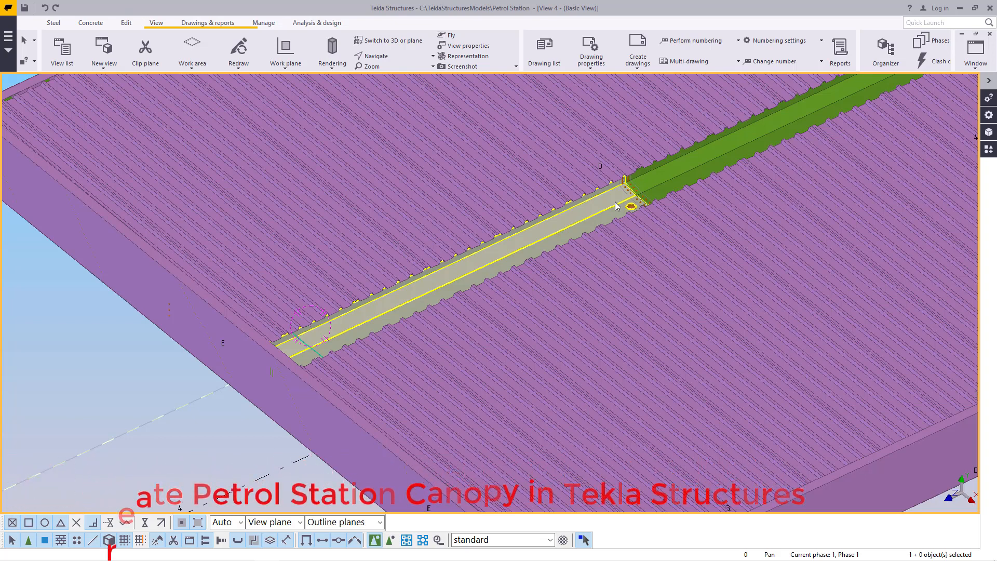
pyautogui.scroll(6, 338, 315)
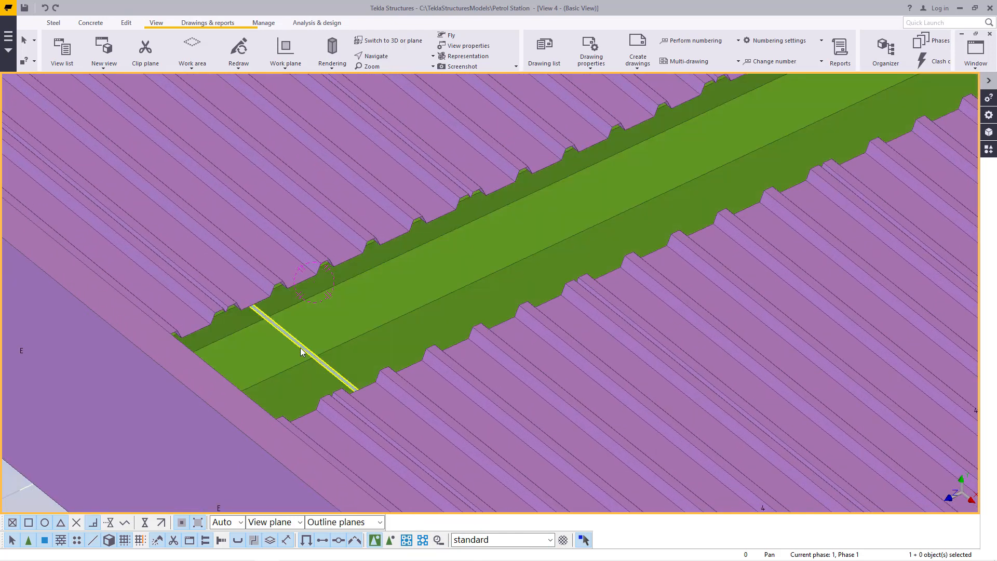
pyautogui.scroll(-2, 297, 352)
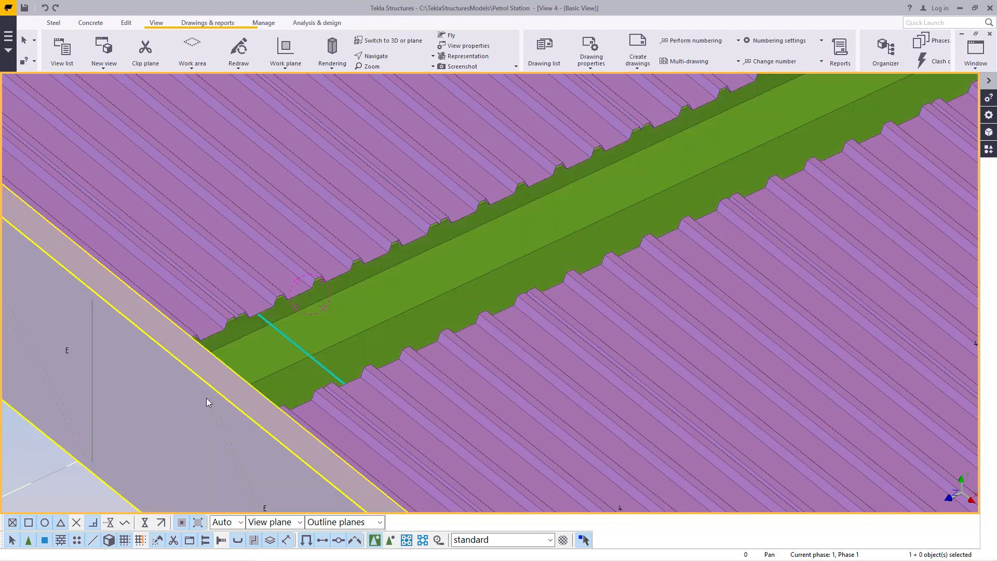
pyautogui.click(285, 338)
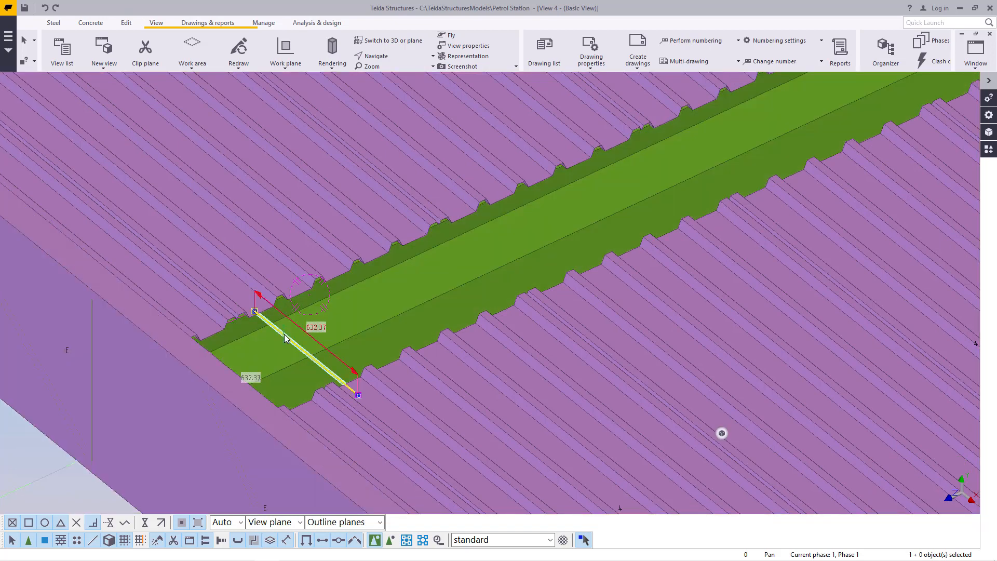
pyautogui.rightClick(285, 338)
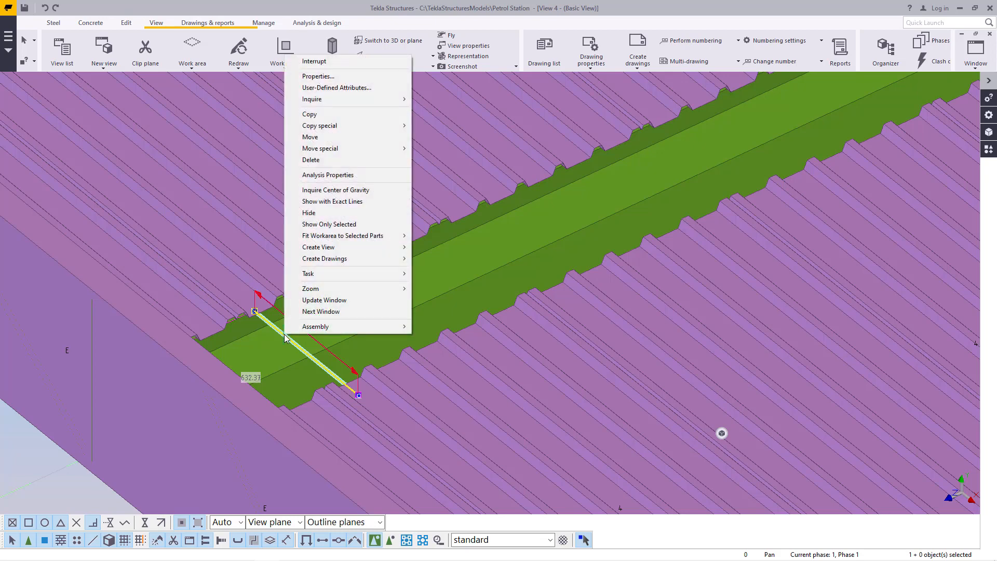
pyautogui.click(51, 478)
# Create a weld between the thin cross bar near the gutter end and the gutter segment.
pyautogui.scroll(3, 307, 325)
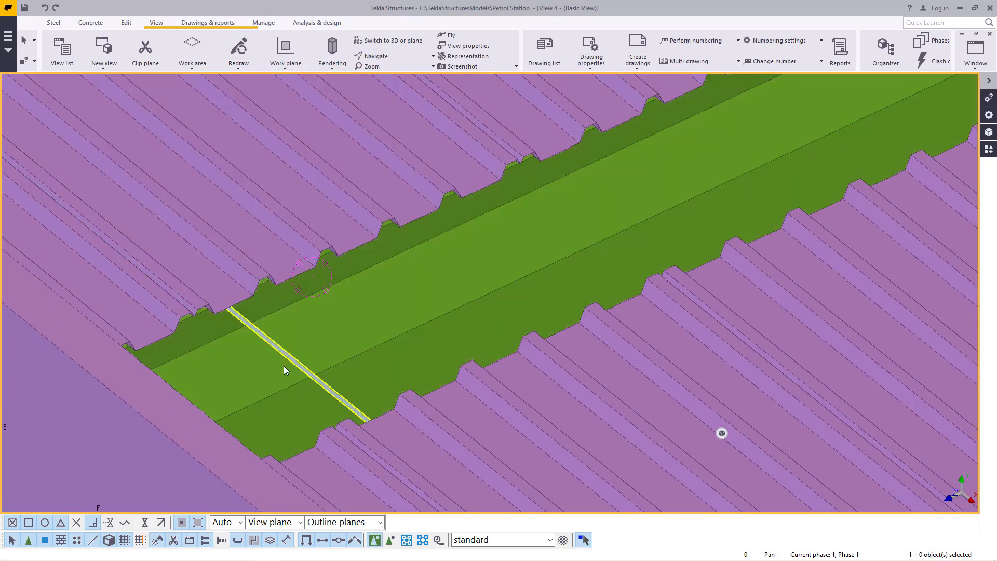
pyautogui.click(191, 99)
pyautogui.click(52, 23)
pyautogui.click(353, 65)
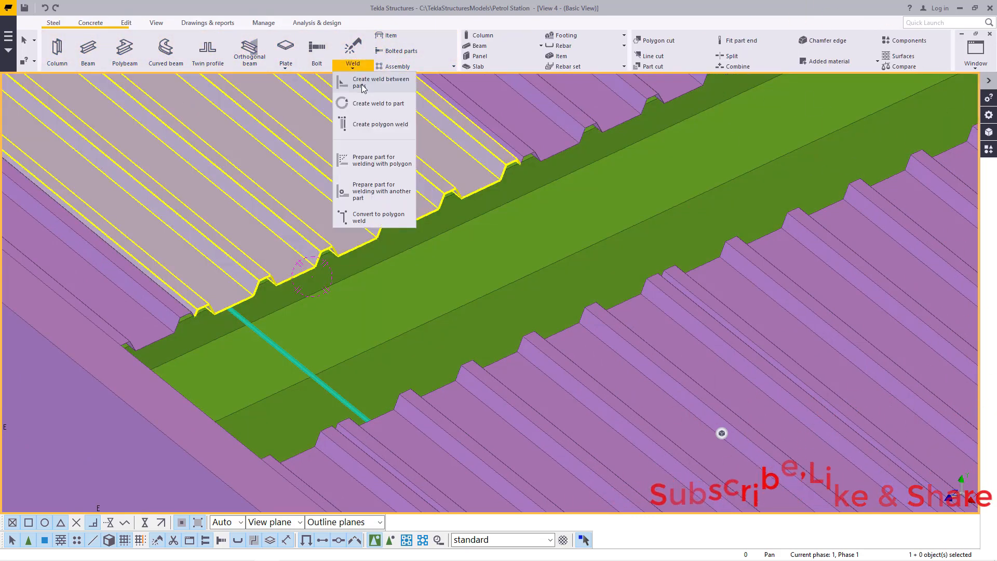
pyautogui.click(369, 82)
pyautogui.click(260, 336)
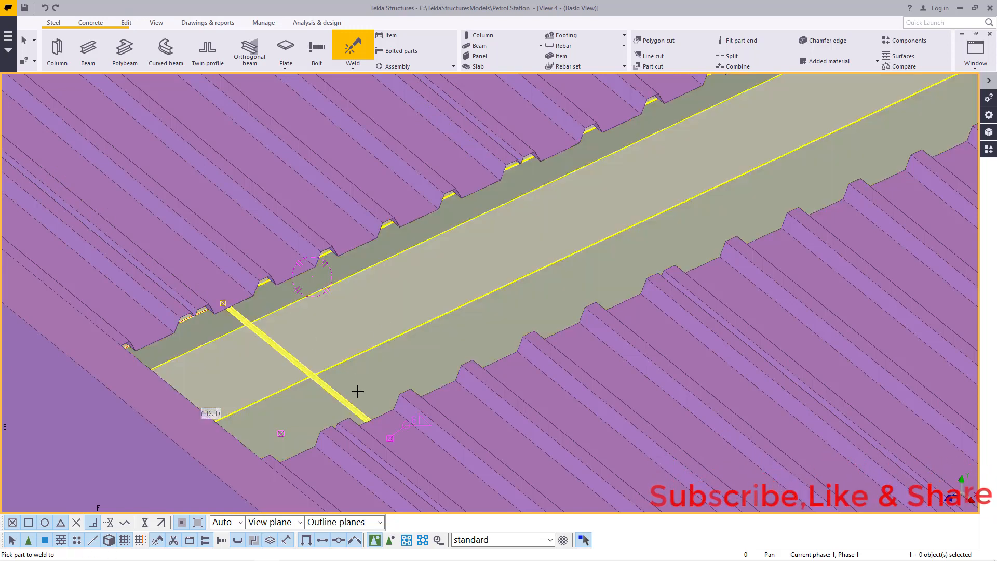
pyautogui.click(356, 397)
pyautogui.click(355, 404)
pyautogui.rightClick(363, 393)
pyautogui.click(400, 368)
# Copy the welded cross bar linearly along the gutter with dZ -1000 and 28 copies, without expanding the work area.
pyautogui.scroll(-4, 179, 410)
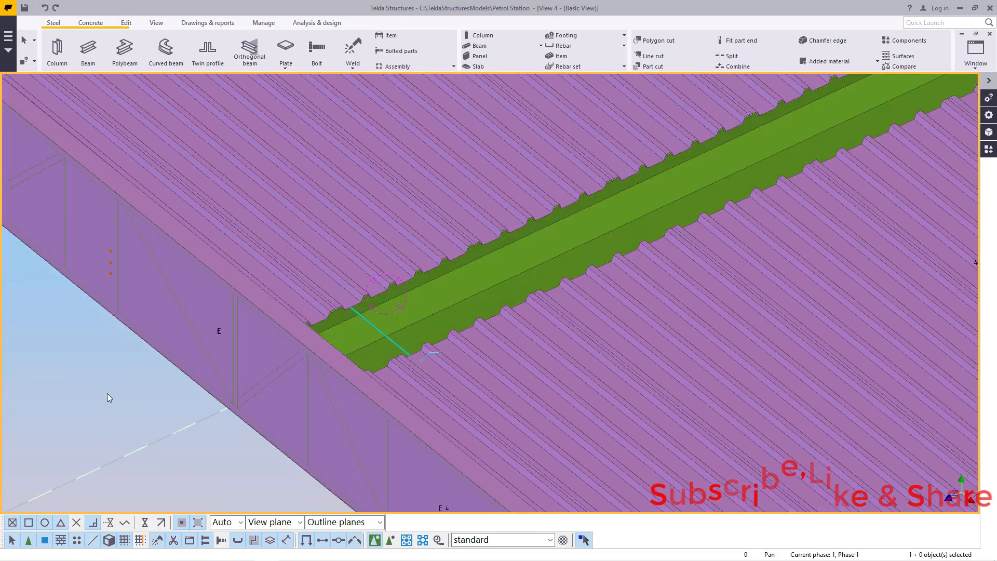
pyautogui.scroll(1, 385, 335)
pyautogui.scroll(1, 383, 334)
pyautogui.scroll(-4, 241, 372)
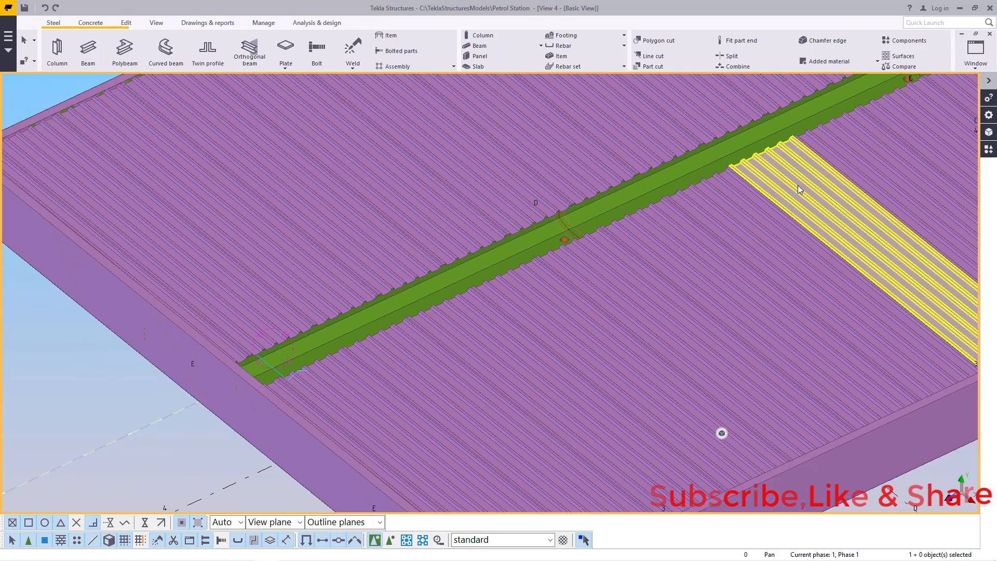
pyautogui.scroll(3, 264, 380)
pyautogui.rightClick(264, 379)
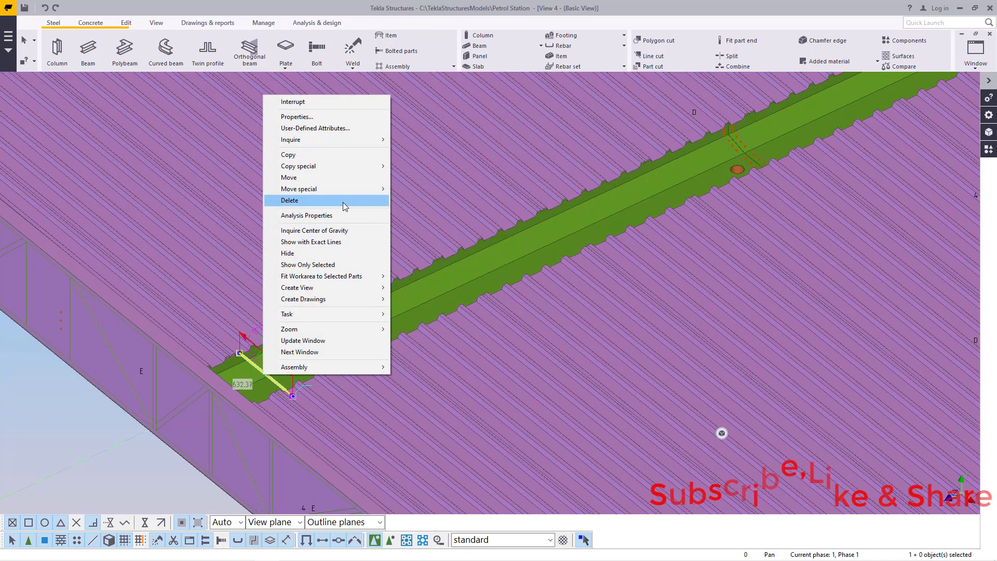
pyautogui.moveTo(323, 169)
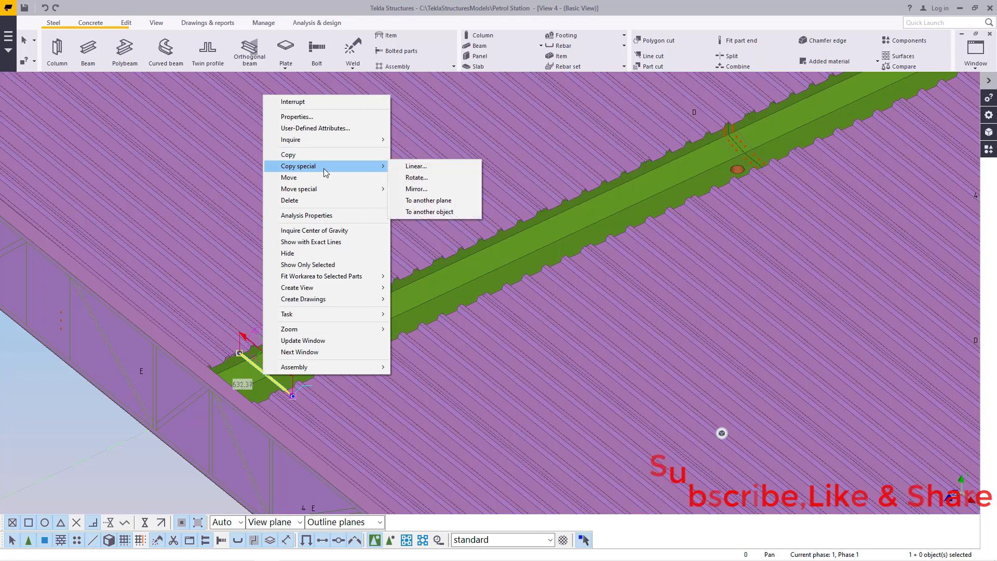
pyautogui.click(415, 166)
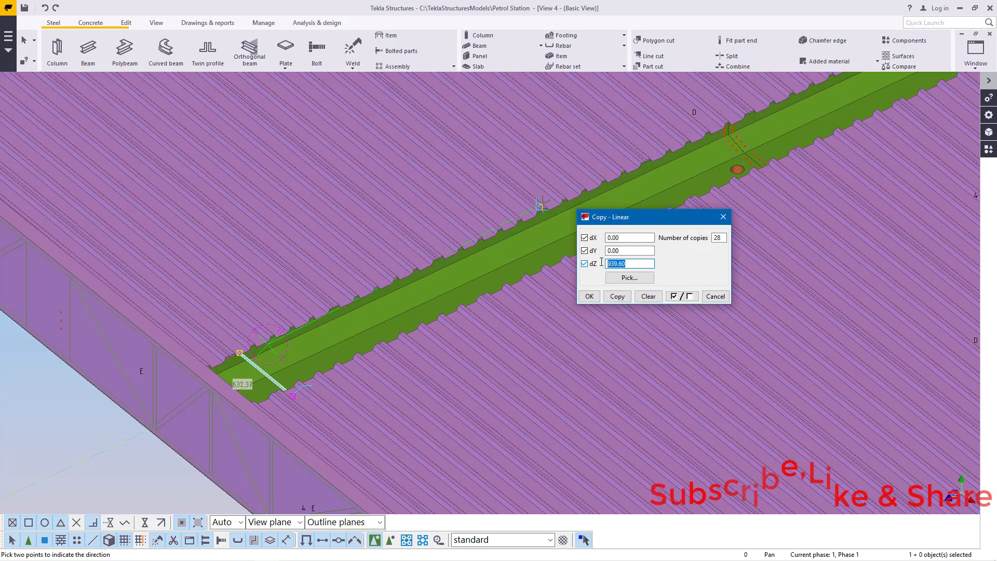
pyautogui.click(601, 263)
pyautogui.write('-1000')
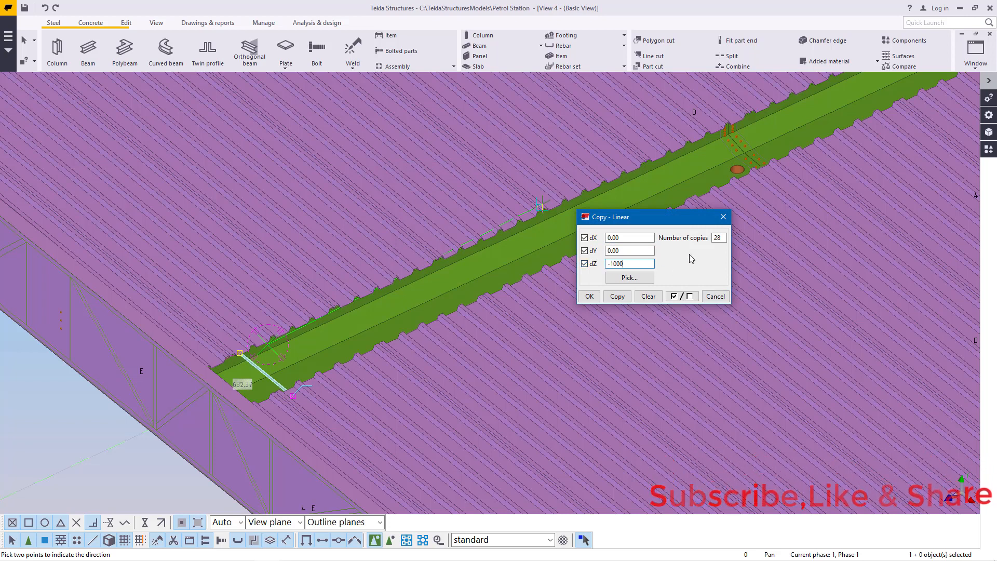
pyautogui.doubleClick(717, 237)
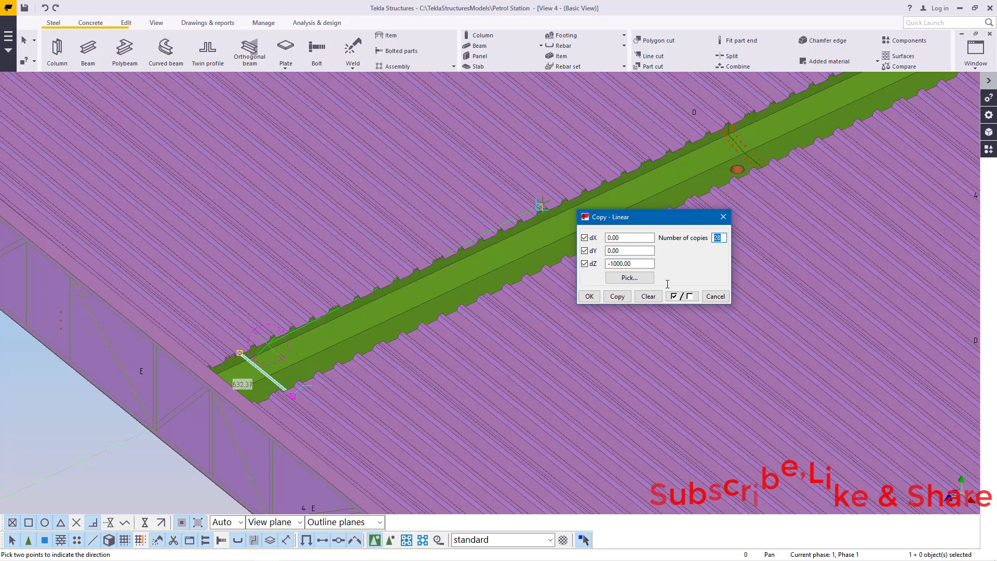
pyautogui.click(618, 297)
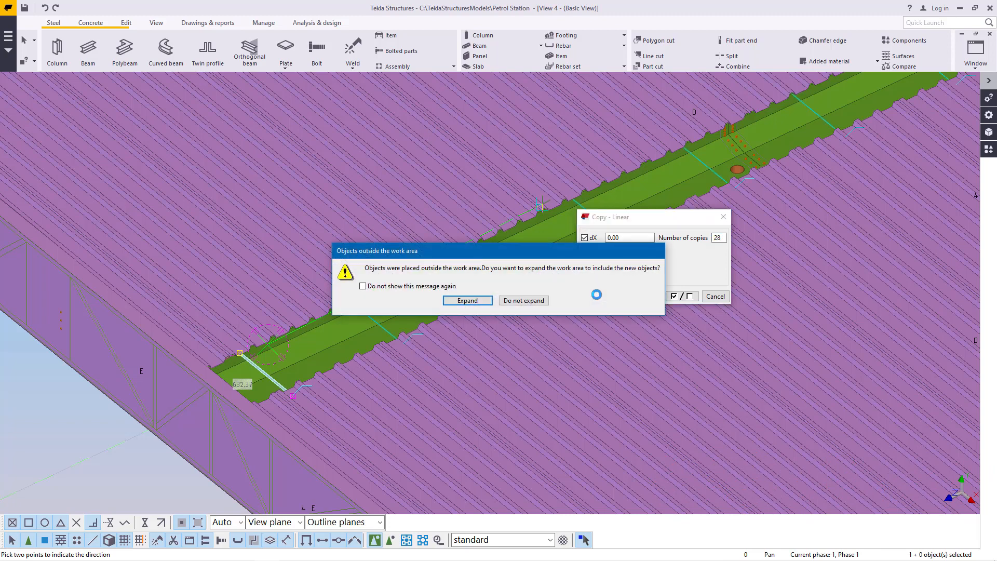
pyautogui.click(523, 302)
# Delete the surplus cross bar copies that lie outside the roof beyond the far end of the gutter.
pyautogui.scroll(-8, 320, 343)
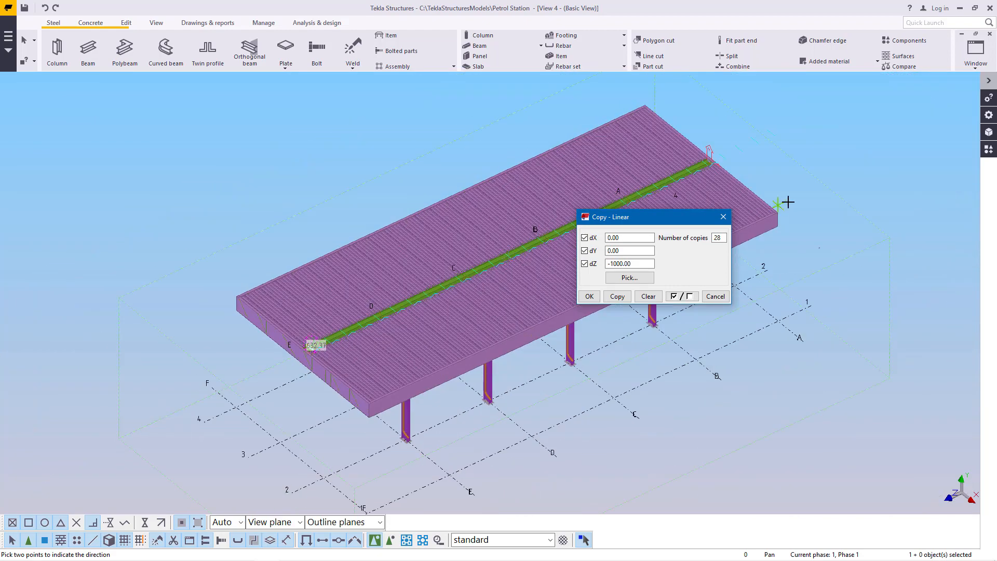
pyautogui.scroll(8, 772, 107)
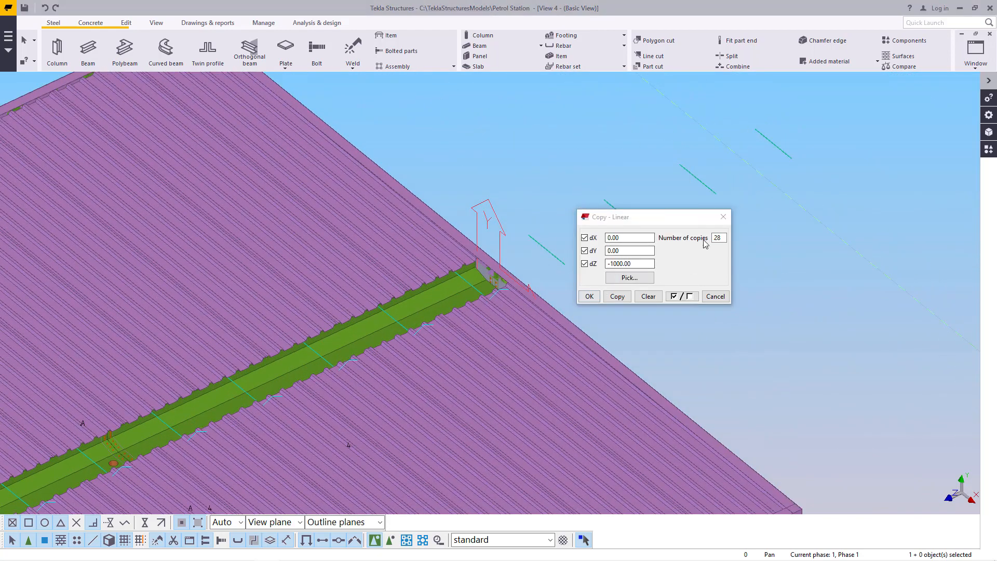
pyautogui.click(723, 218)
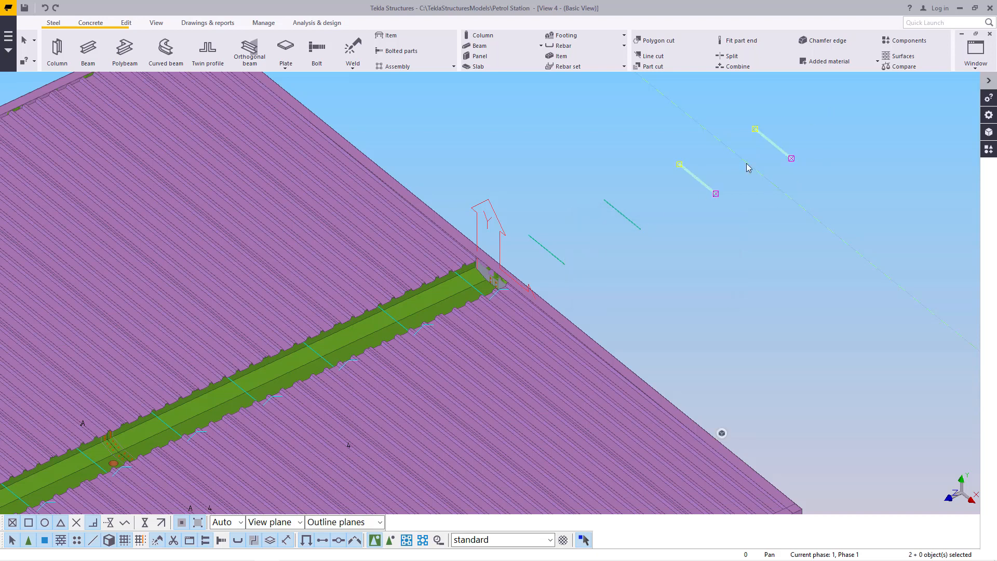
pyautogui.click(544, 257)
pyautogui.press('Delete')
# Inspect the far gutter end and the row of copied cross bars, looking lengthwise along the gutter.
pyautogui.scroll(2, 484, 290)
pyautogui.scroll(4, 479, 284)
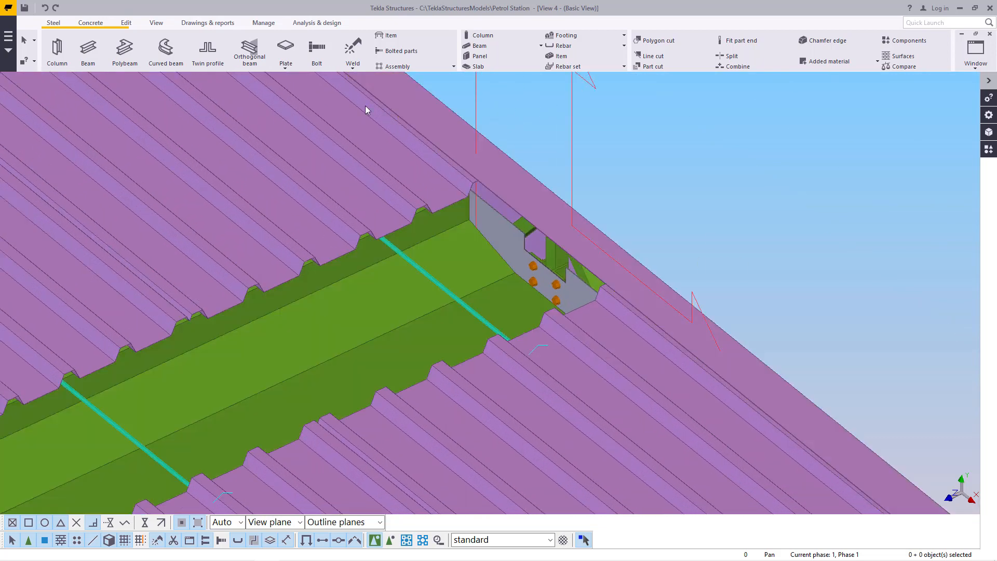
pyautogui.click(155, 25)
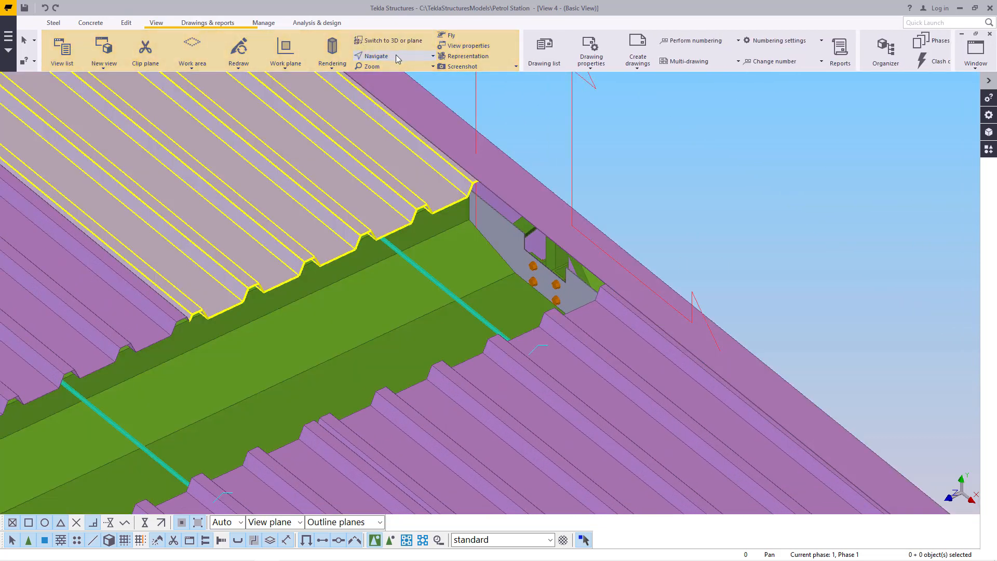
pyautogui.click(397, 55)
pyautogui.click(394, 93)
pyautogui.click(437, 228)
pyautogui.keyDown('ctrl'); pyautogui.moveTo(450, 243); pyautogui.dragTo(553, 171, button='middle'); pyautogui.keyUp('ctrl')
pyautogui.rightClick(505, 123)
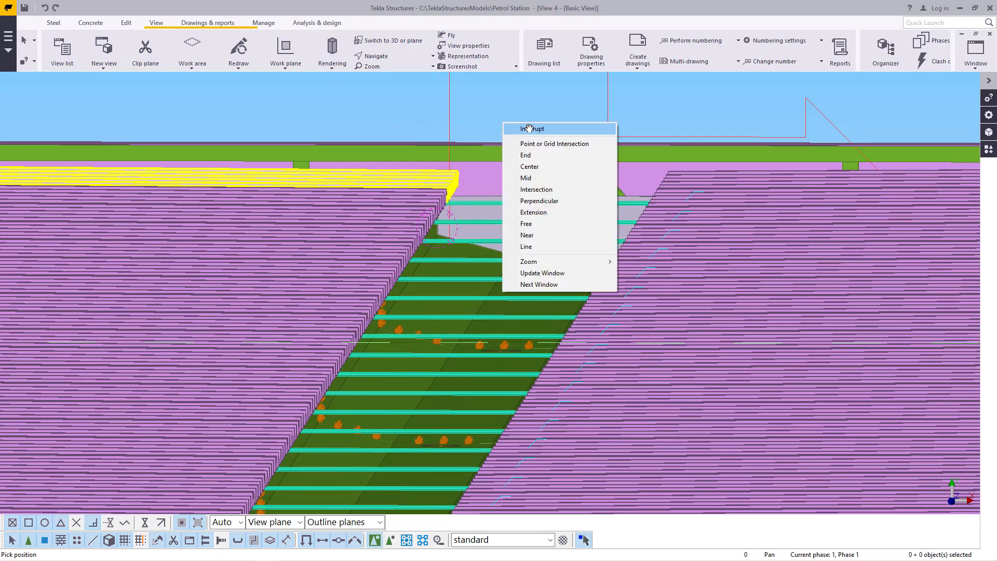
pyautogui.click(528, 128)
# Change the 3D view's projection to Perspective.
pyautogui.doubleClick(523, 99)
pyautogui.click(229, 205)
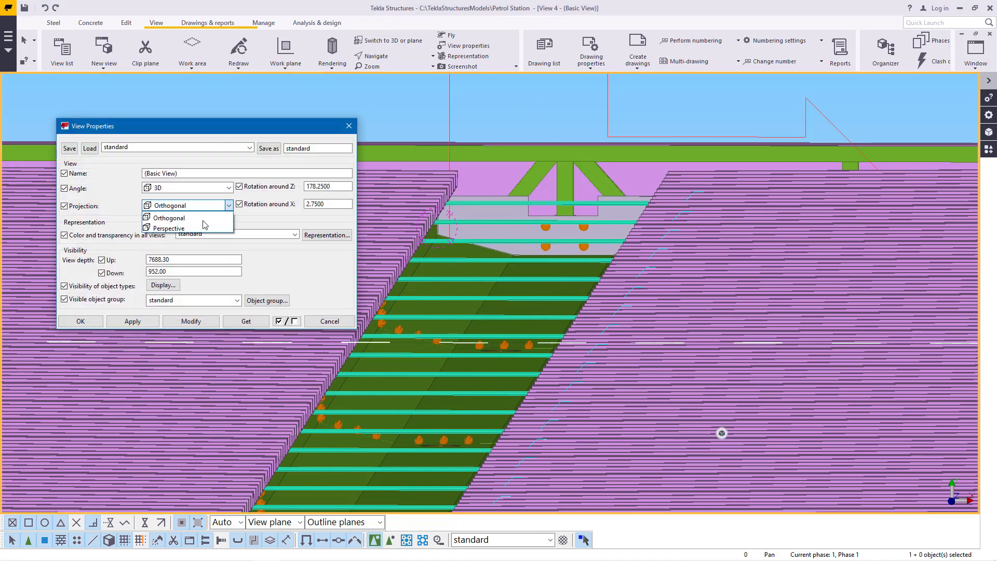
pyautogui.click(178, 229)
pyautogui.click(176, 323)
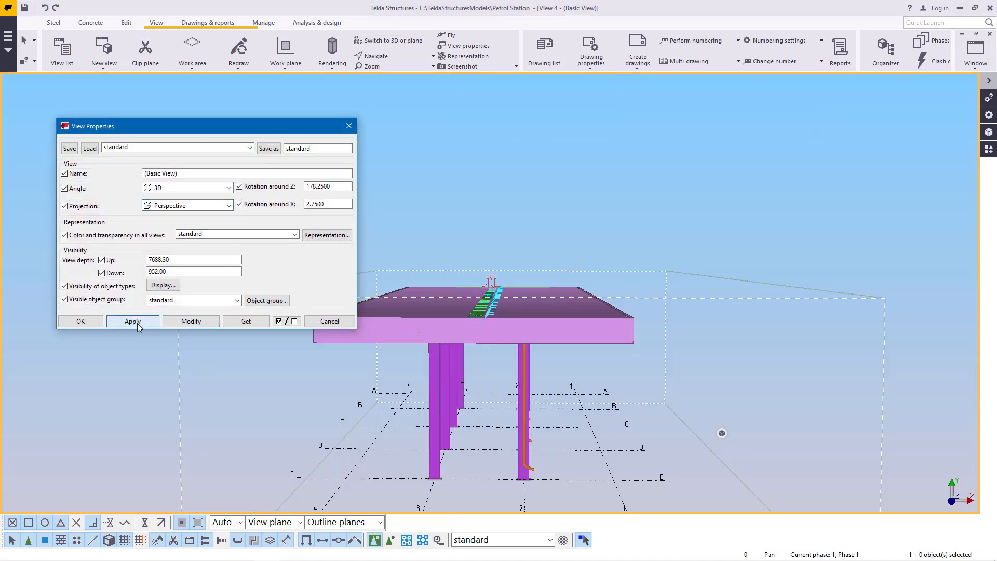
pyautogui.click(81, 321)
# Examine the inside of the gutter along its length, including the cross bars, bolted joints and notched end plate.
pyautogui.scroll(10, 481, 325)
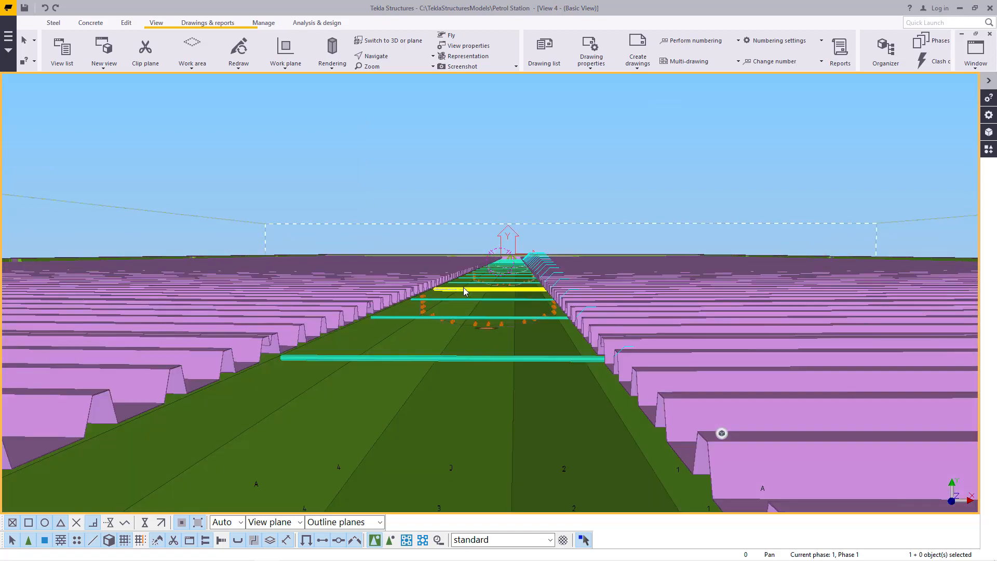
pyautogui.scroll(10, 492, 292)
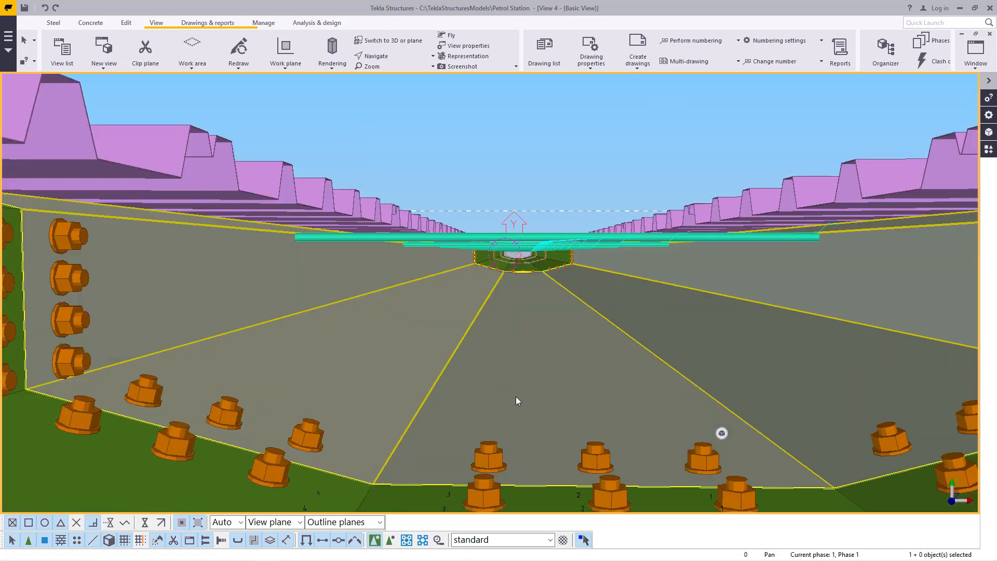
pyautogui.scroll(10, 521, 322)
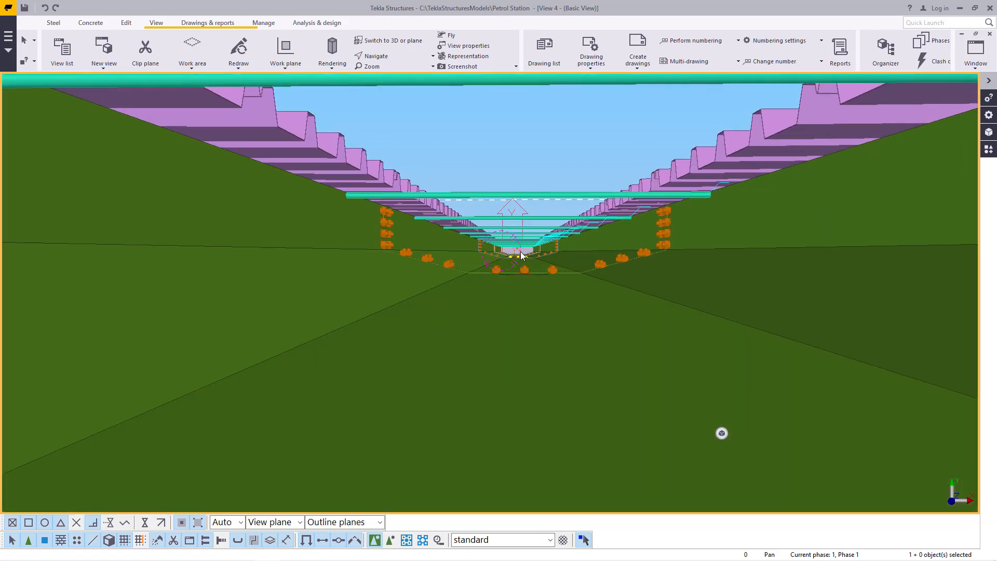
pyautogui.scroll(10, 524, 303)
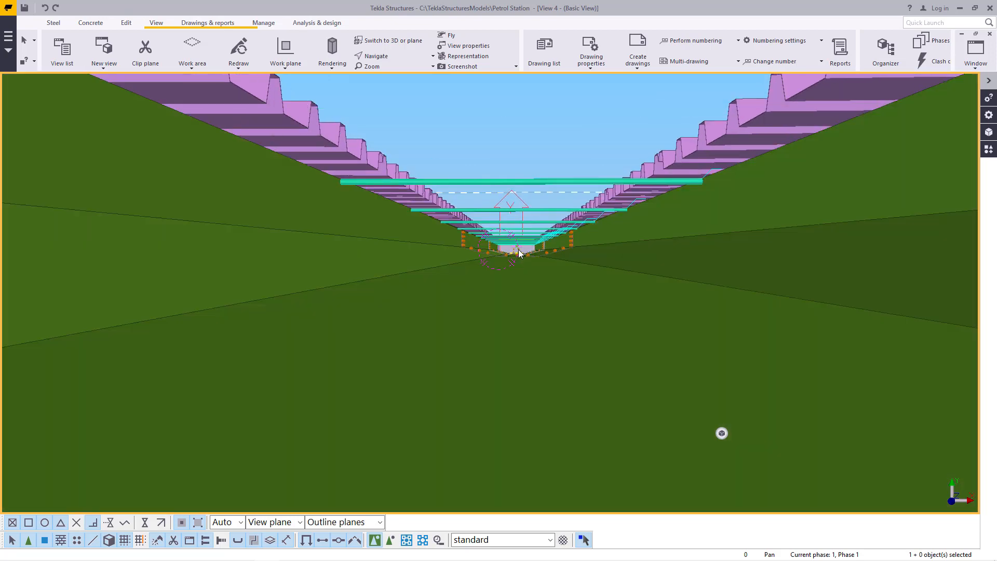
pyautogui.scroll(-10, 517, 252)
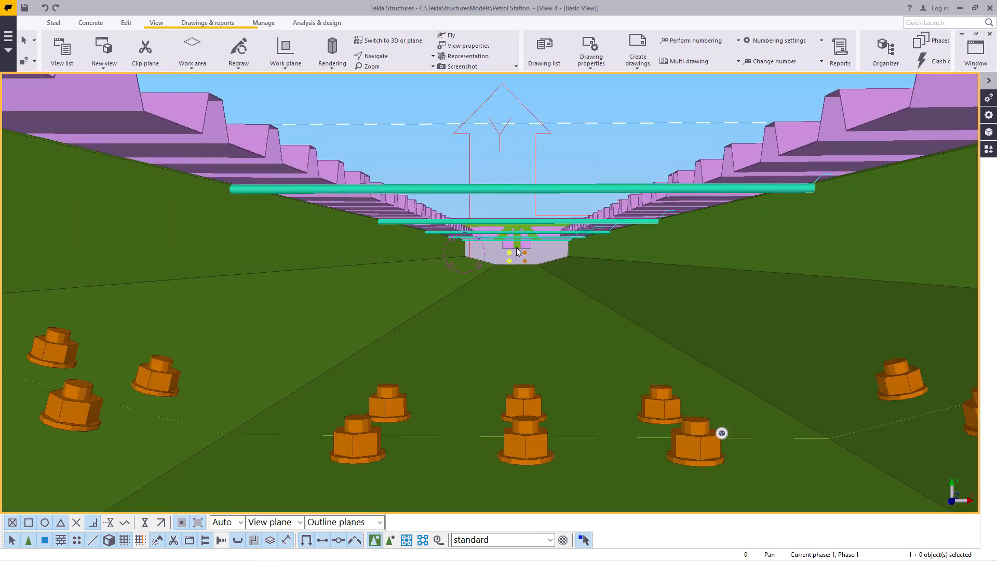
pyautogui.scroll(-15, 516, 257)
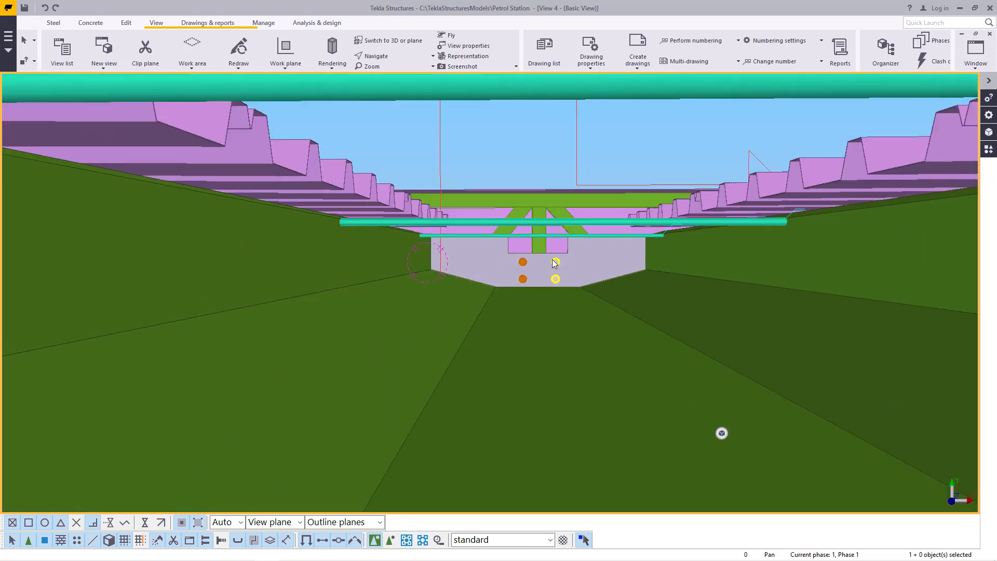
pyautogui.scroll(12, 553, 251)
pyautogui.scroll(2, 555, 252)
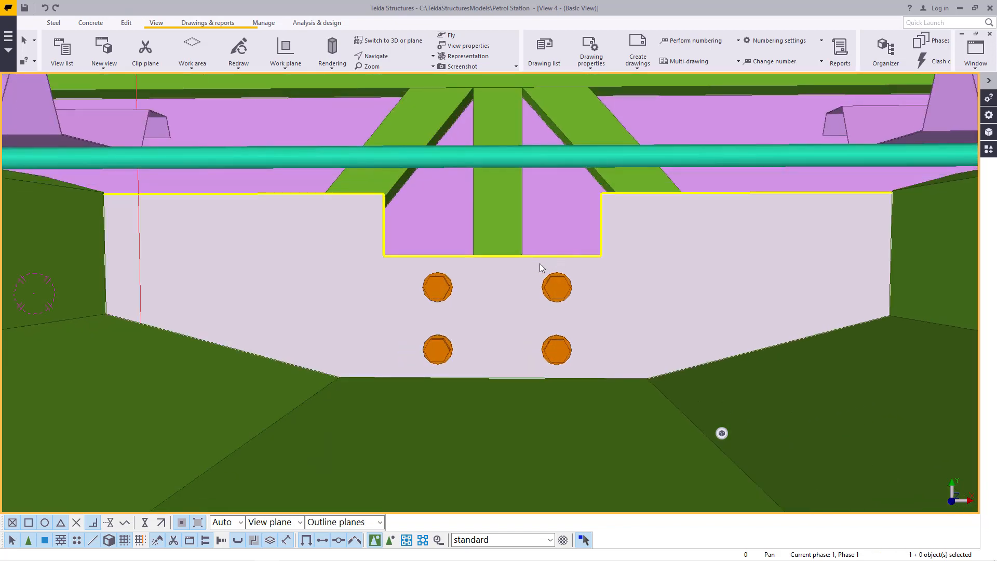
# Examine the canopy from underneath, including the gutter joints, rafters, purlins, bracing, columns and downpipes.
pyautogui.click(390, 58)
pyautogui.click(392, 84)
pyautogui.moveTo(516, 270); pyautogui.dragTo(460, 294)
pyautogui.scroll(-6, 459, 293)
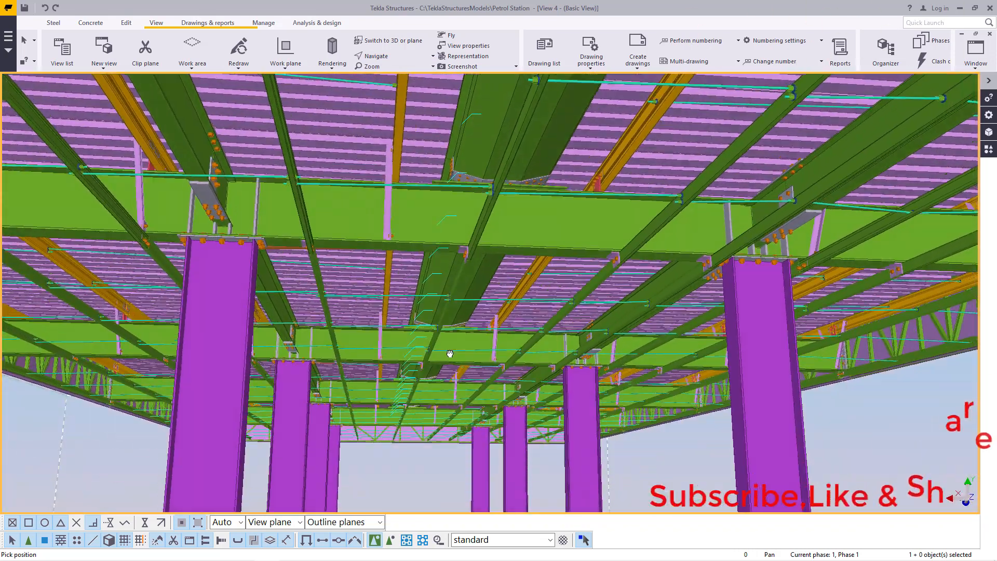
pyautogui.scroll(5, 394, 234)
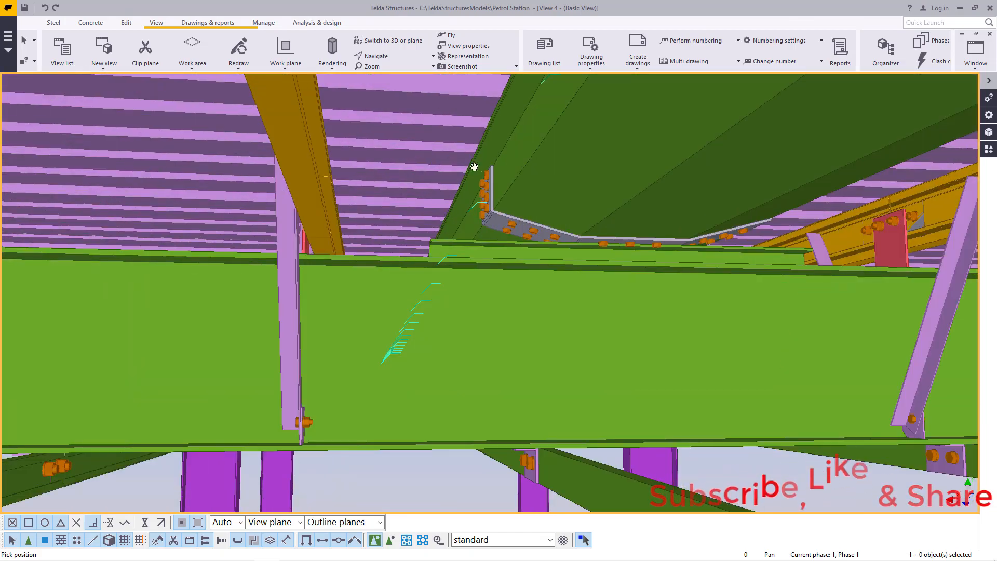
pyautogui.click(394, 56)
pyautogui.click(389, 72)
pyautogui.moveTo(437, 245); pyautogui.dragTo(623, 220)
pyautogui.scroll(-5, 623, 221)
pyautogui.moveTo(630, 258); pyautogui.dragTo(618, 181)
pyautogui.scroll(6, 617, 182)
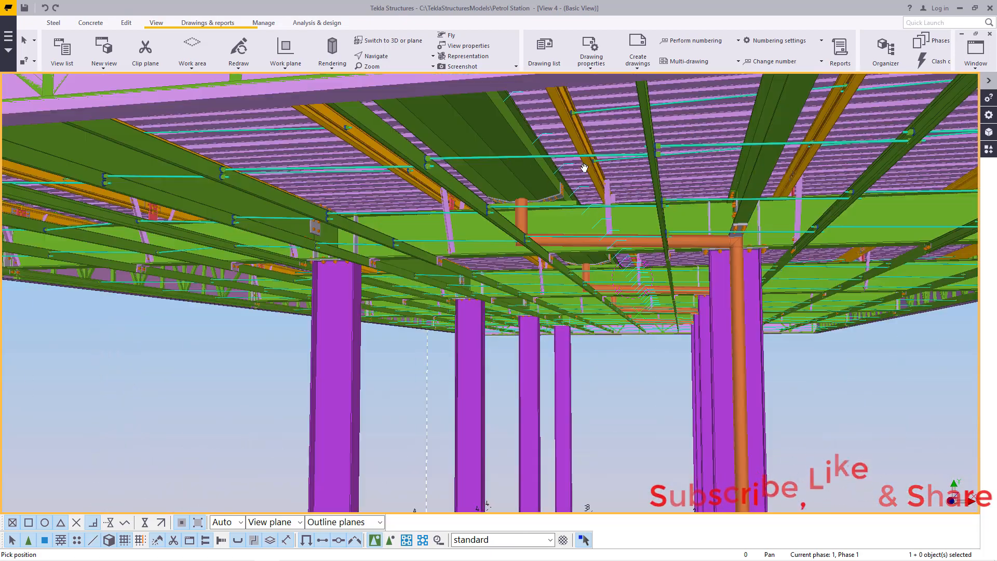
pyautogui.moveTo(581, 218); pyautogui.dragTo(590, 205)
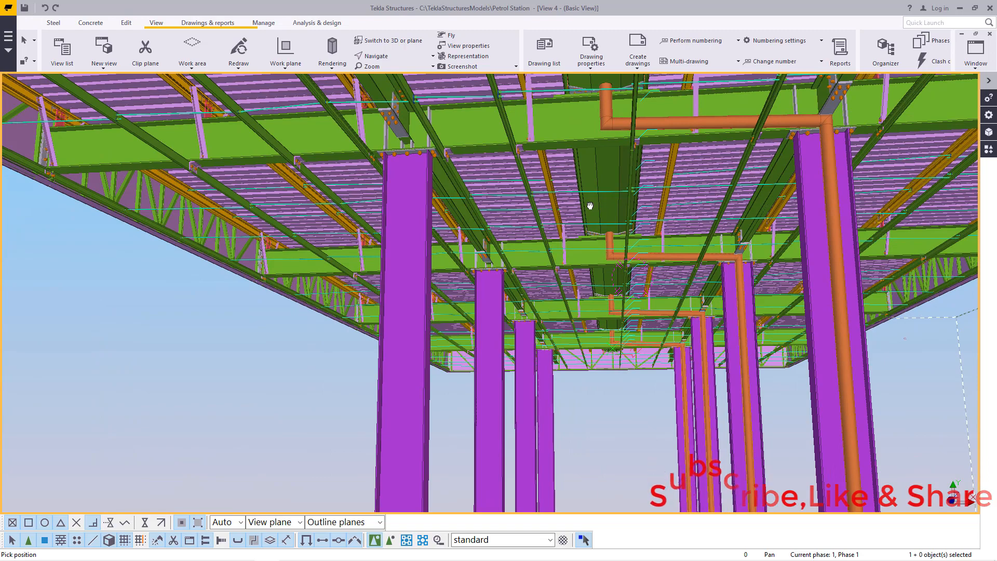
pyautogui.scroll(-2, 528, 227)
pyautogui.keyDown('ctrl'); pyautogui.moveTo(553, 221); pyautogui.dragTo(647, 200, button='middle'); pyautogui.keyUp('ctrl')
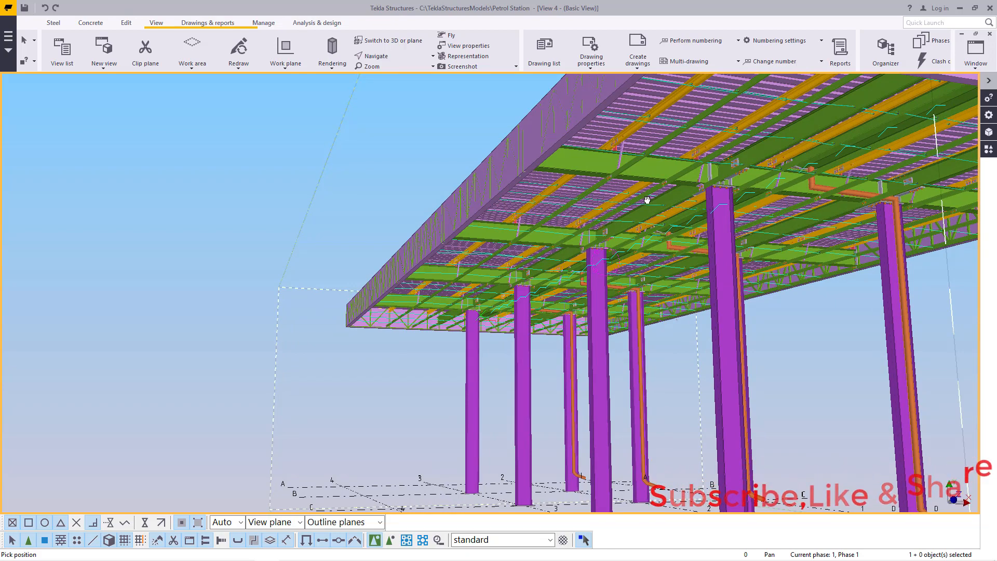
pyautogui.scroll(4, 674, 201)
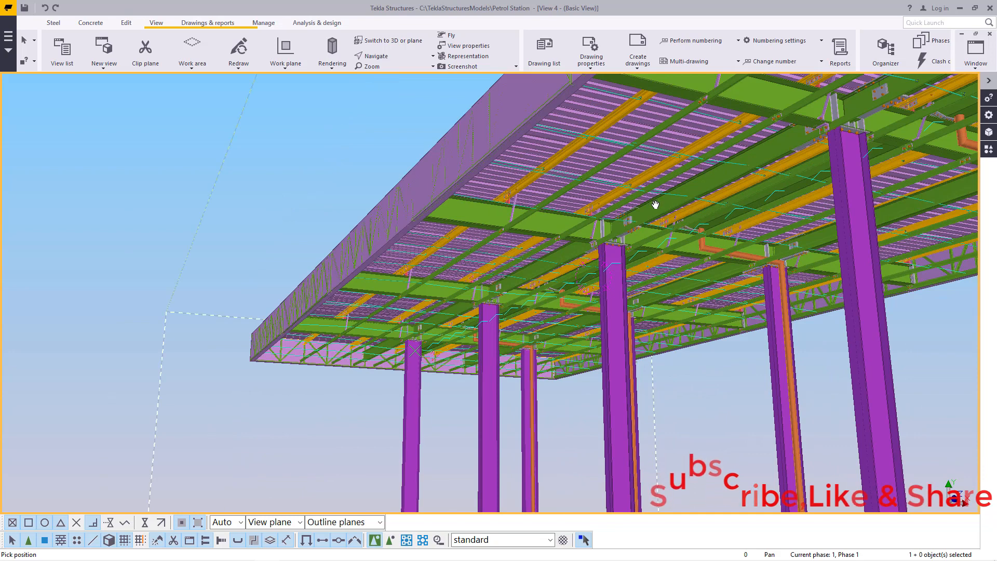
pyautogui.scroll(4, 654, 204)
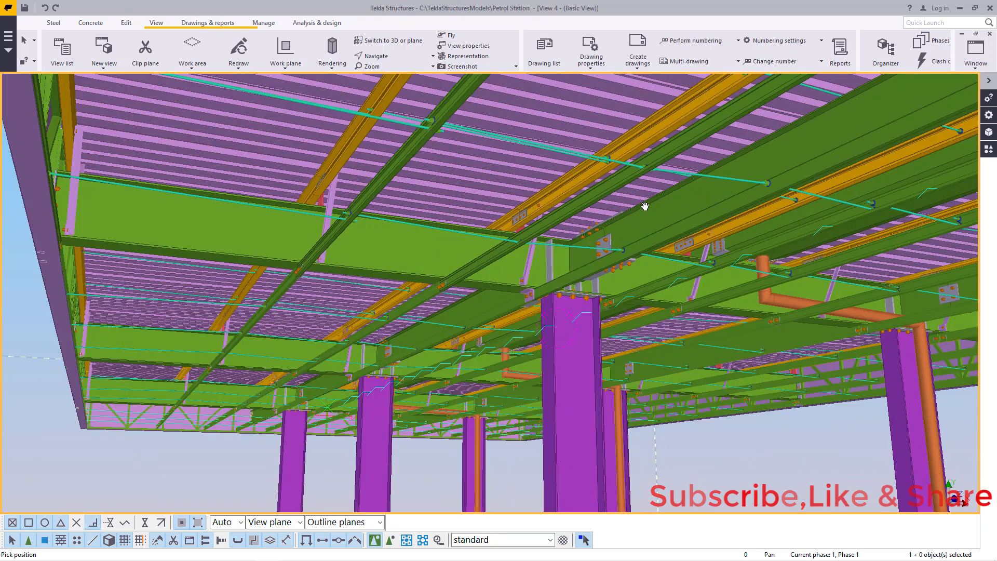